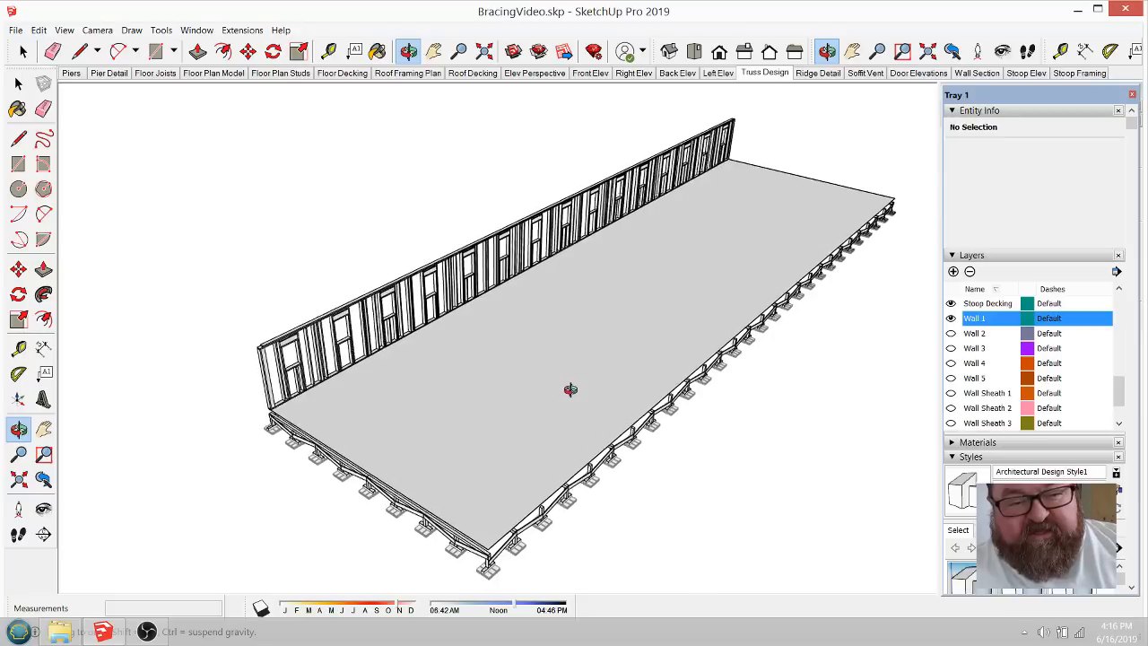
Step: Show the Wall 2, Wall 3 and Wall 4 layers so framing encloses all four sides of the floor deck
scroll(550, 389, "up", 2)
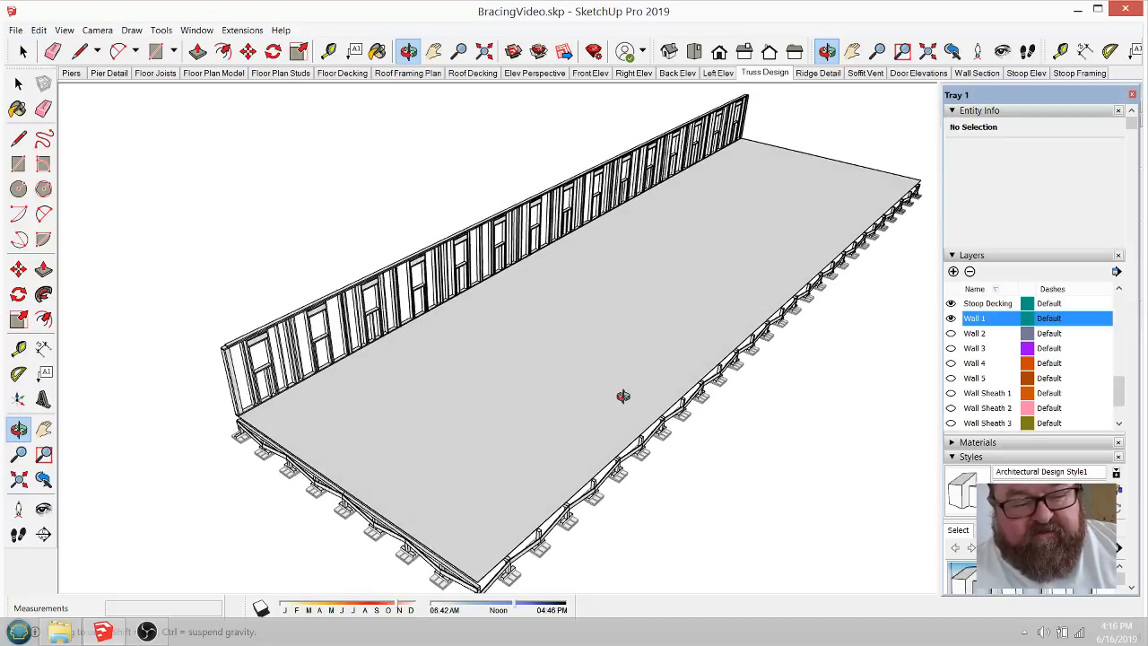
left_click(951, 332)
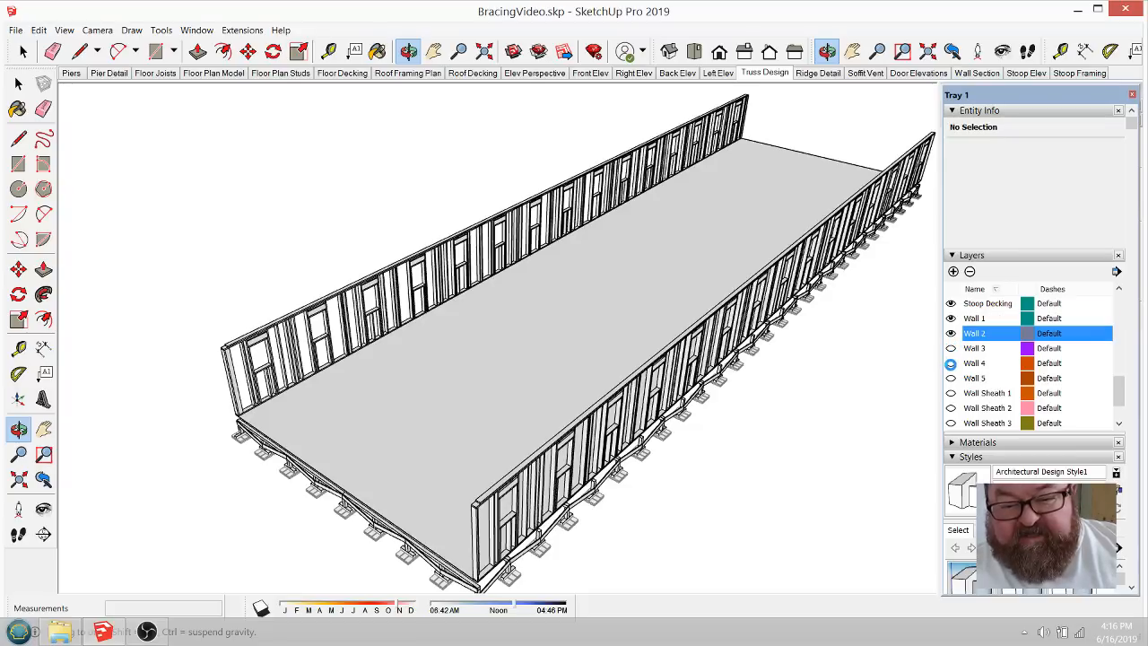
left_click(951, 348)
left_click(950, 363)
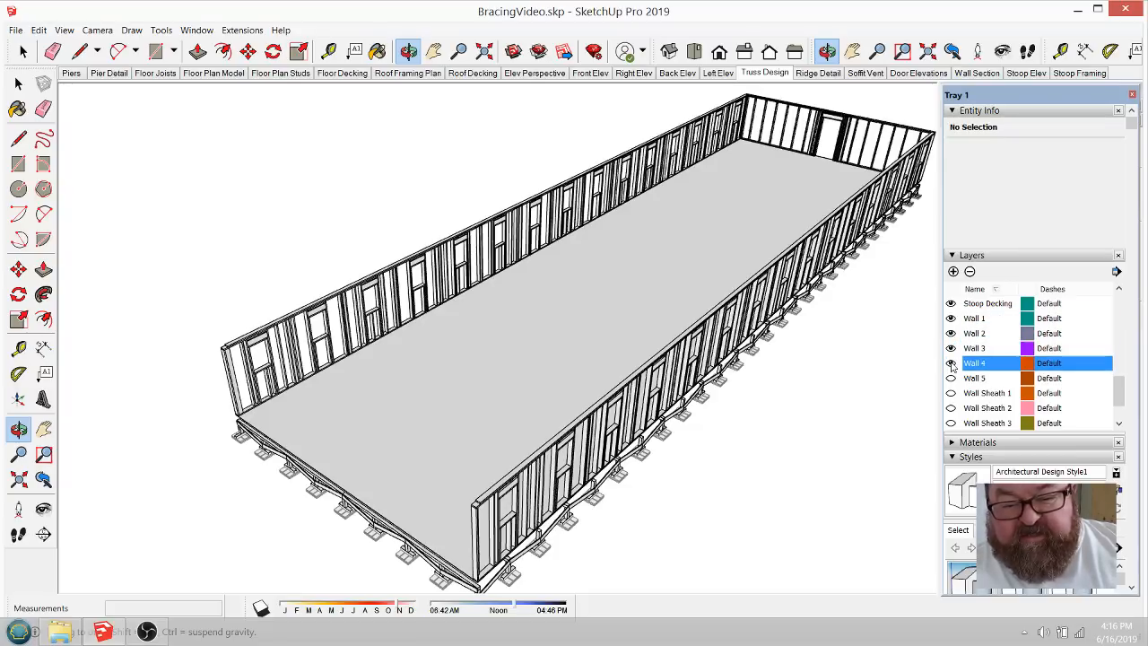
left_click_drag(767, 305, 833, 281)
scroll(833, 280, "up", 3)
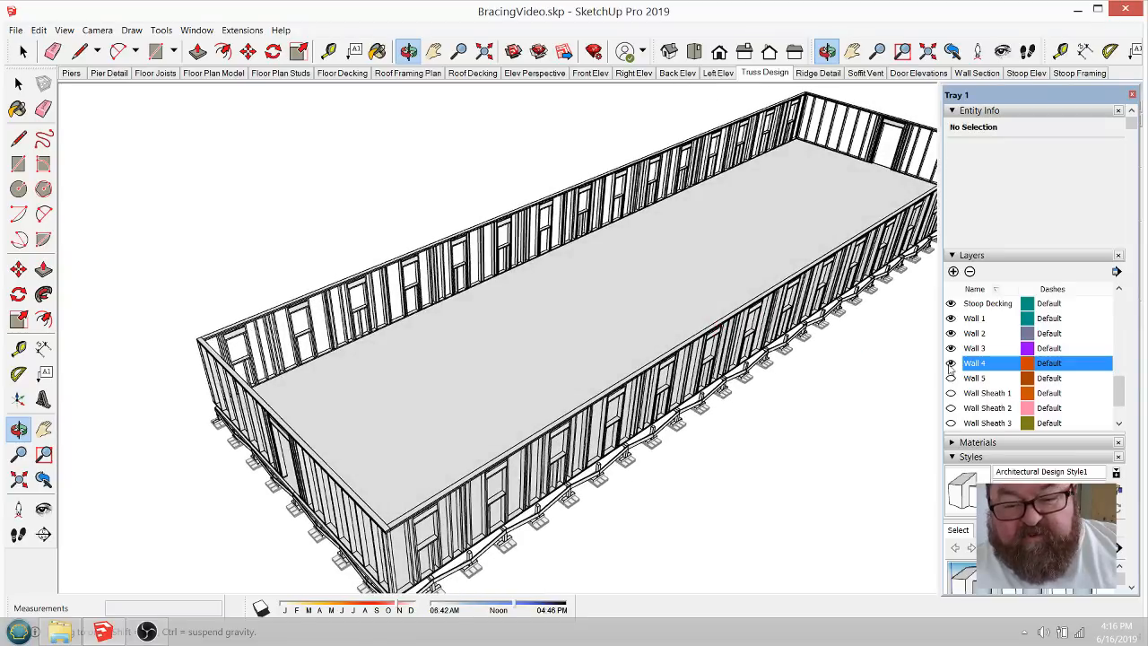
Step: Turn on the Wall 5 layer and inspect the interior partition stubs along both long walls
left_click(950, 378)
left_click_drag(692, 330, 591, 443)
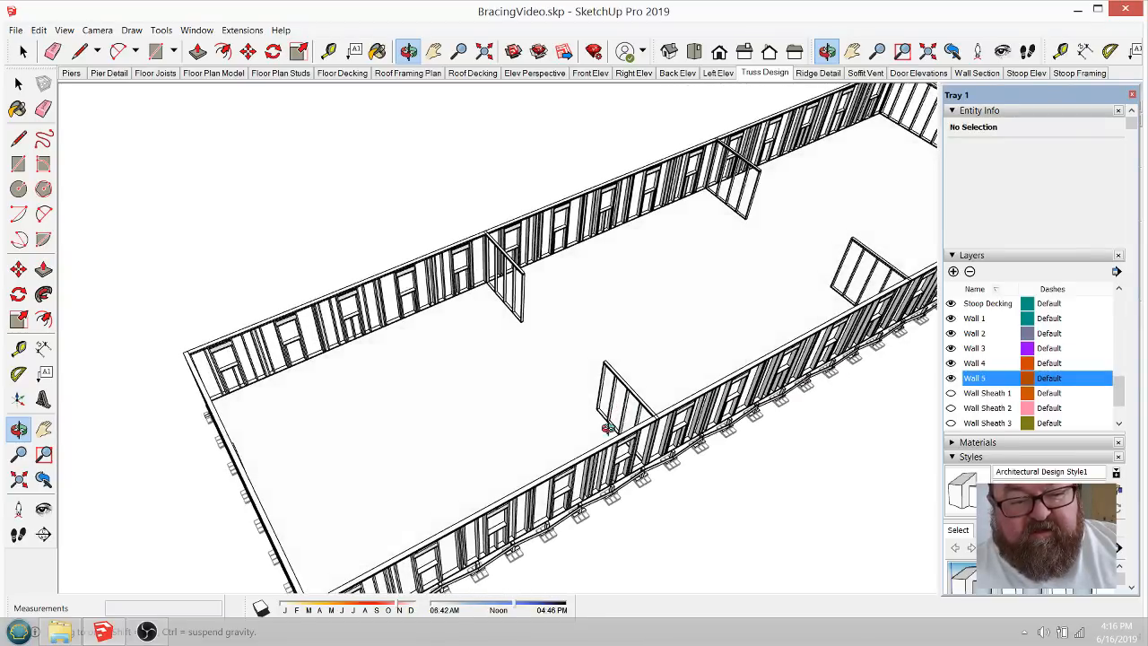
scroll(589, 446, "down", 2)
scroll(434, 379, "down", 1)
mouse_move(419, 383)
left_mouse_down()
mouse_move(579, 380)
mouse_move(611, 323)
left_mouse_up()
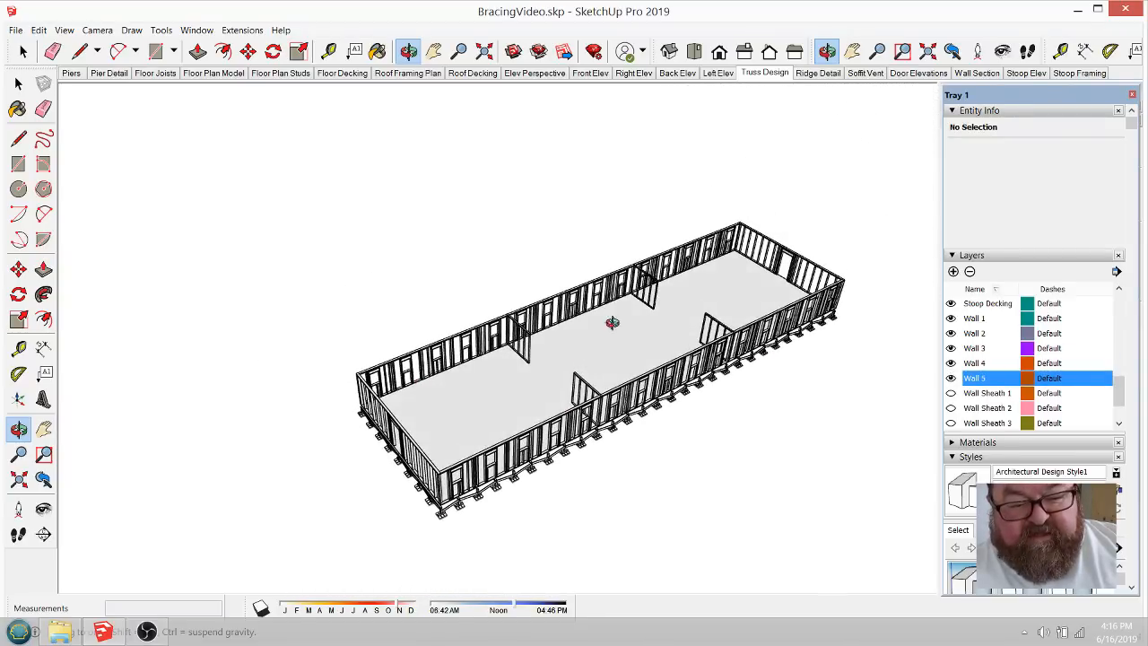
left_click_drag(494, 328, 388, 353)
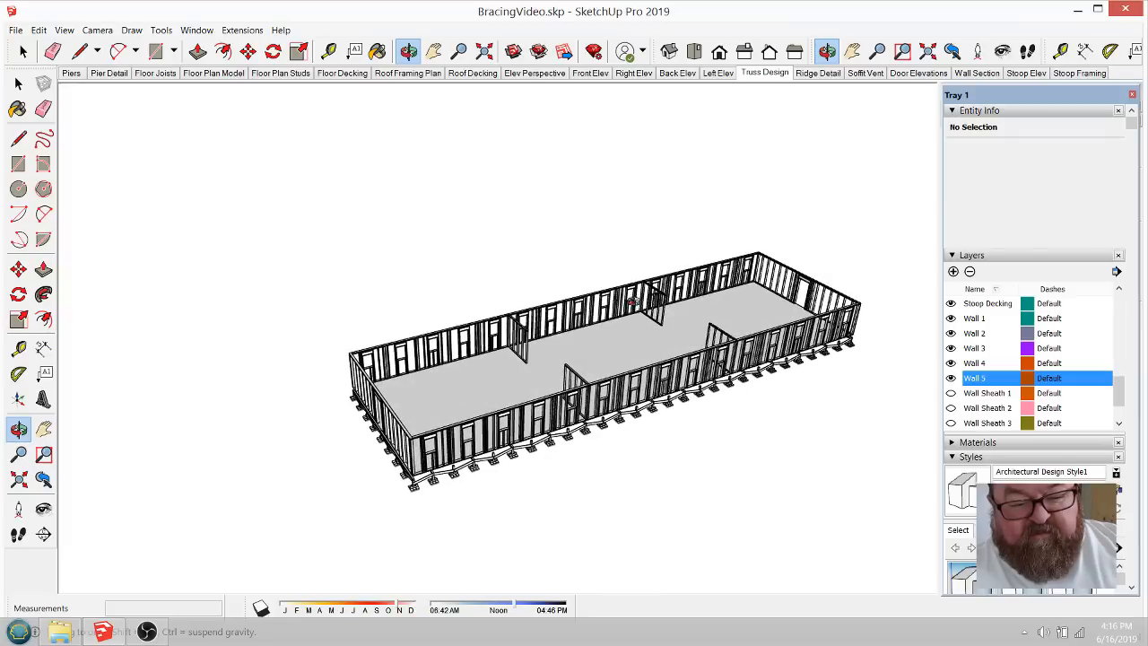
left_click_drag(758, 306, 773, 409)
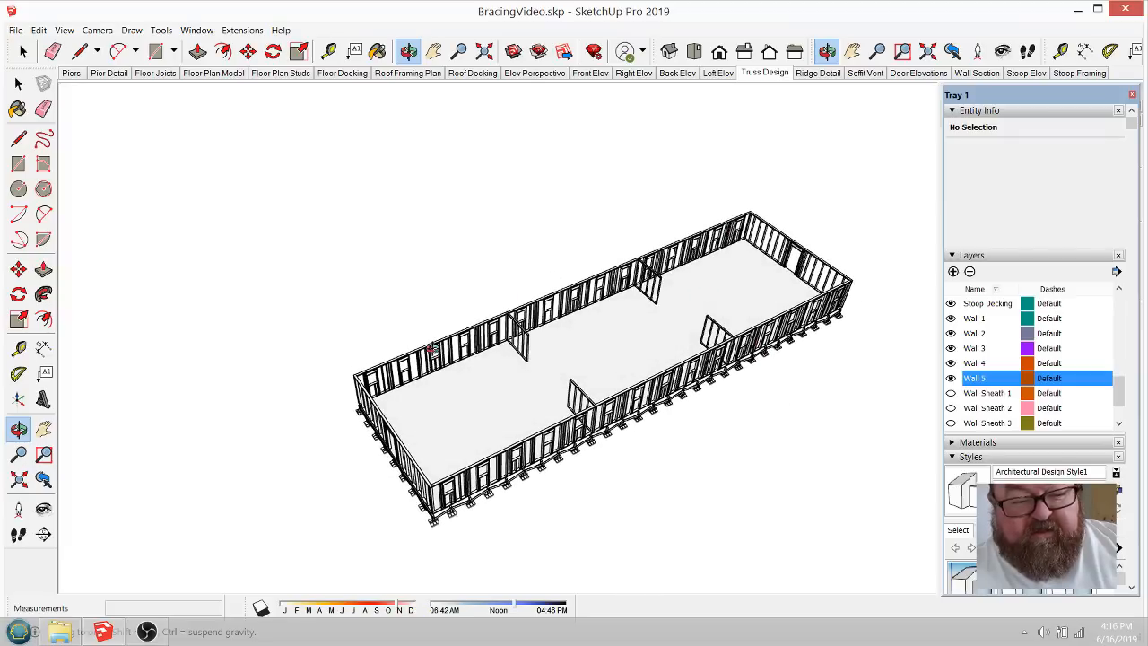
left_click_drag(507, 442, 615, 417)
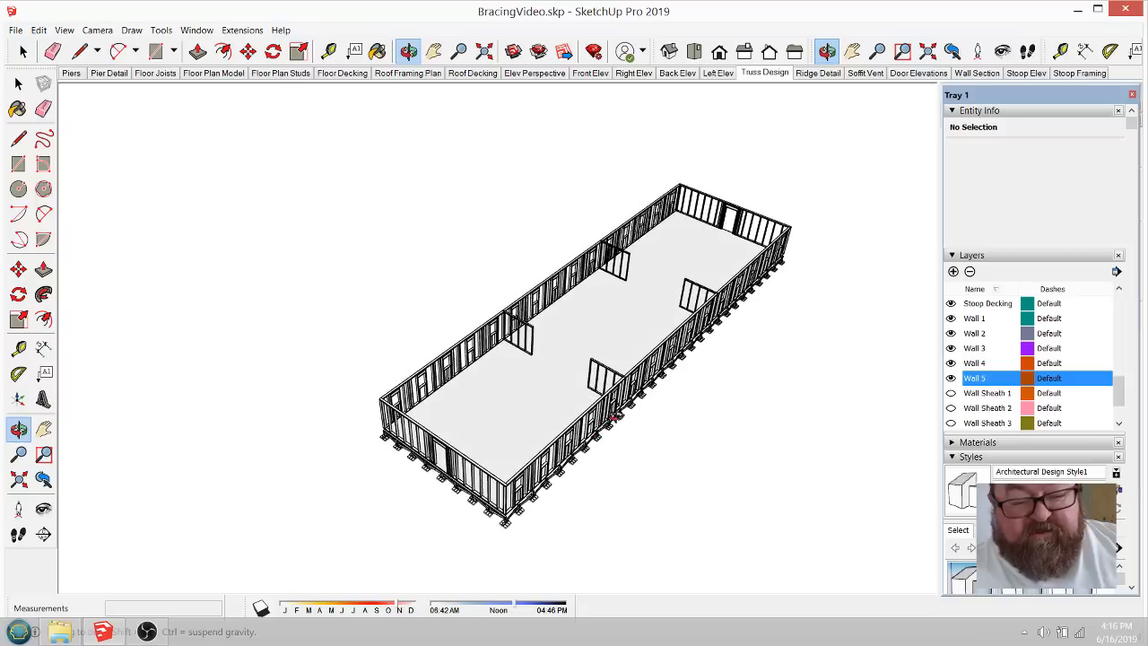
Step: Hide the Wall 5 layer so only the four exterior stud walls remain on the deck
left_click(951, 378)
left_click_drag(568, 361, 587, 404)
scroll(582, 403, "up", 2)
scroll(522, 343, "up", 3)
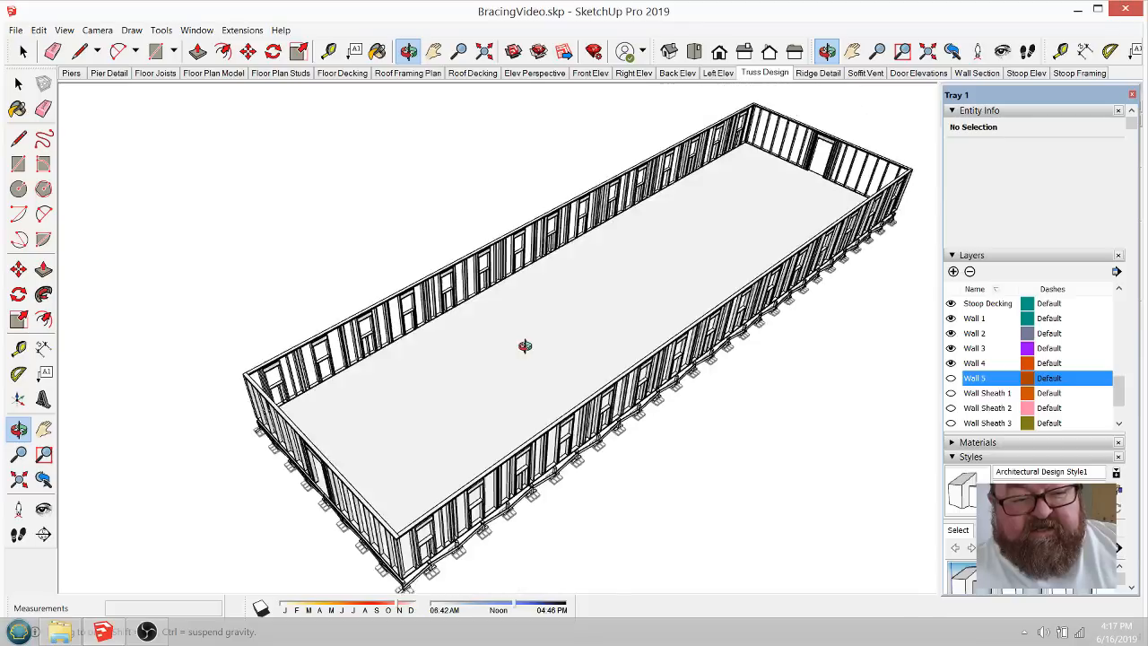
Step: Examine the four exterior stud walls, their corners and the long side walls from several angles
left_click_drag(521, 340, 557, 312)
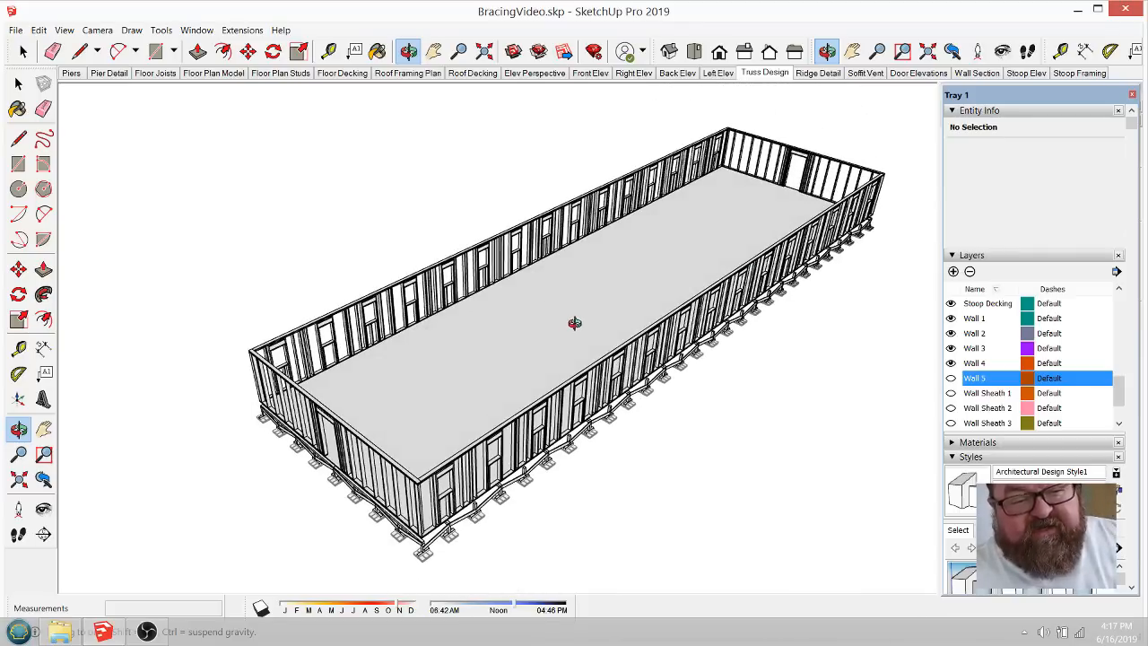
left_click_drag(573, 323, 666, 296)
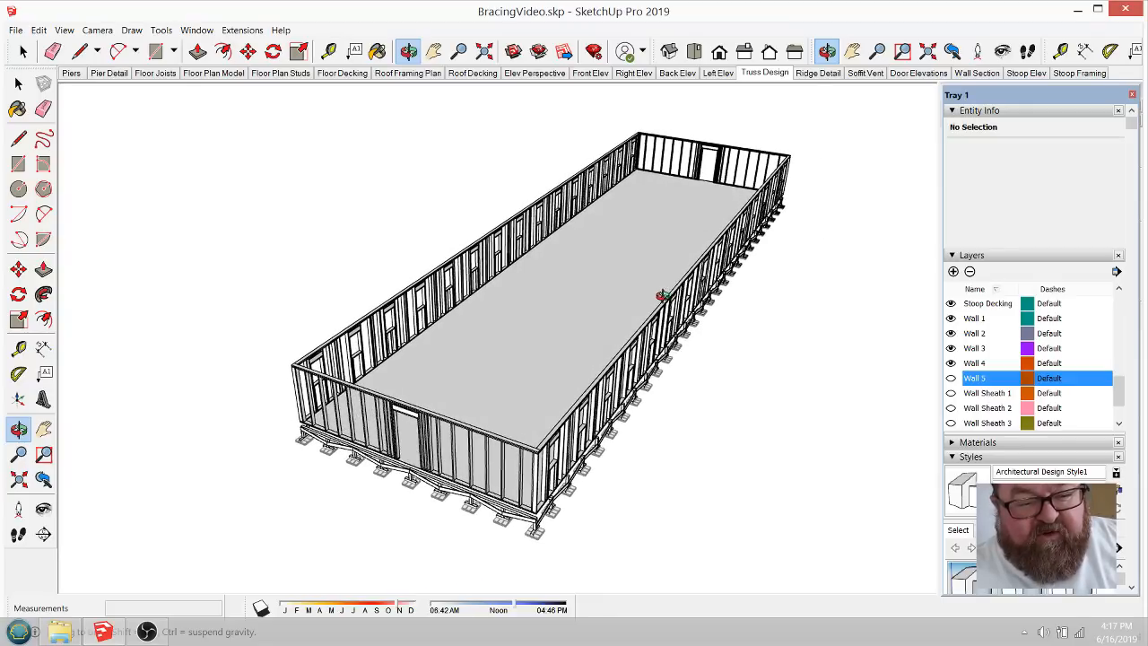
left_click_drag(659, 296, 595, 315)
scroll(622, 318, "up", 1)
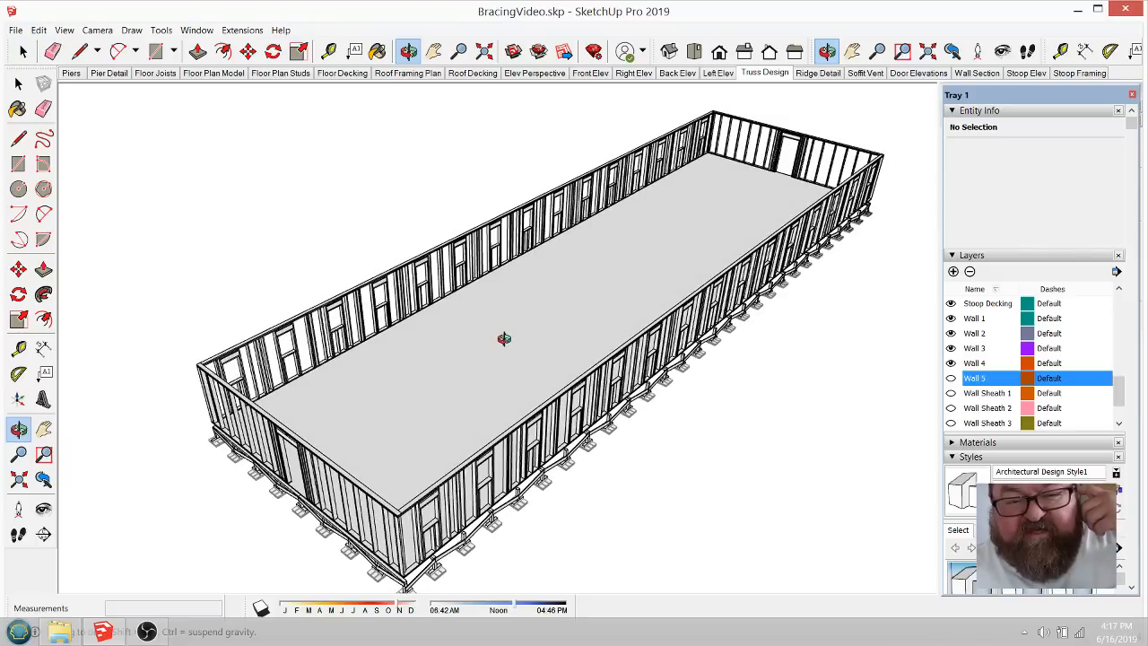
mouse_move(513, 338)
left_mouse_down()
mouse_move(584, 313)
mouse_move(763, 310)
mouse_move(866, 262)
mouse_move(530, 325)
mouse_move(521, 343)
left_mouse_up()
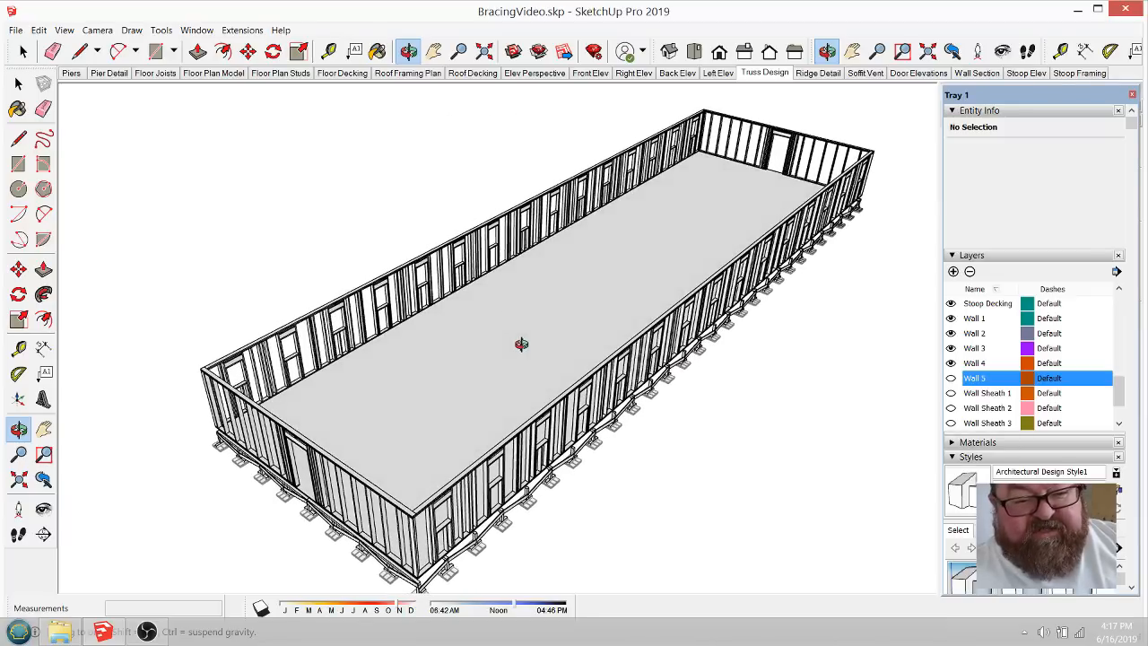
scroll(451, 346, "up", 4)
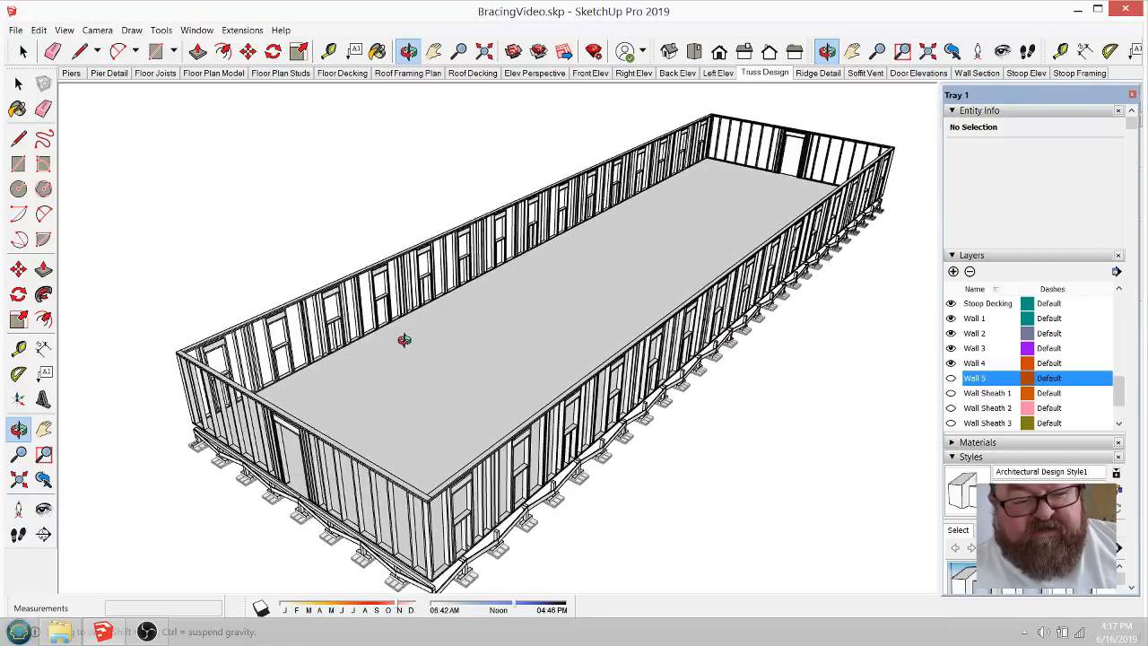
scroll(459, 348, "down", 5)
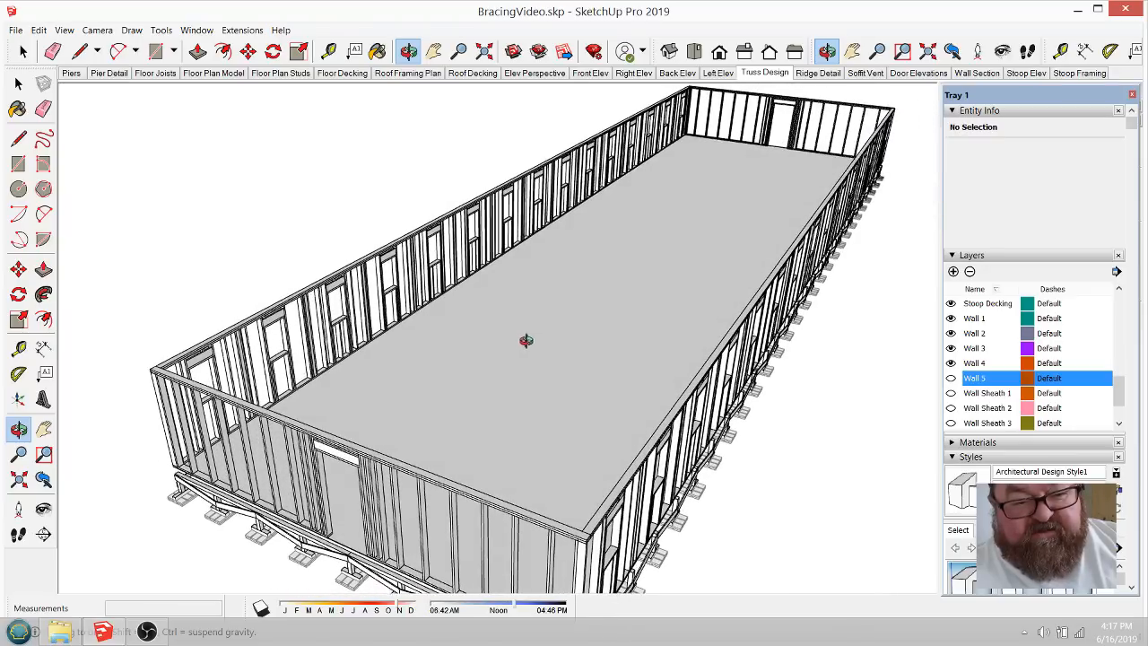
left_click_drag(458, 361, 436, 421)
left_click_drag(533, 392, 415, 356)
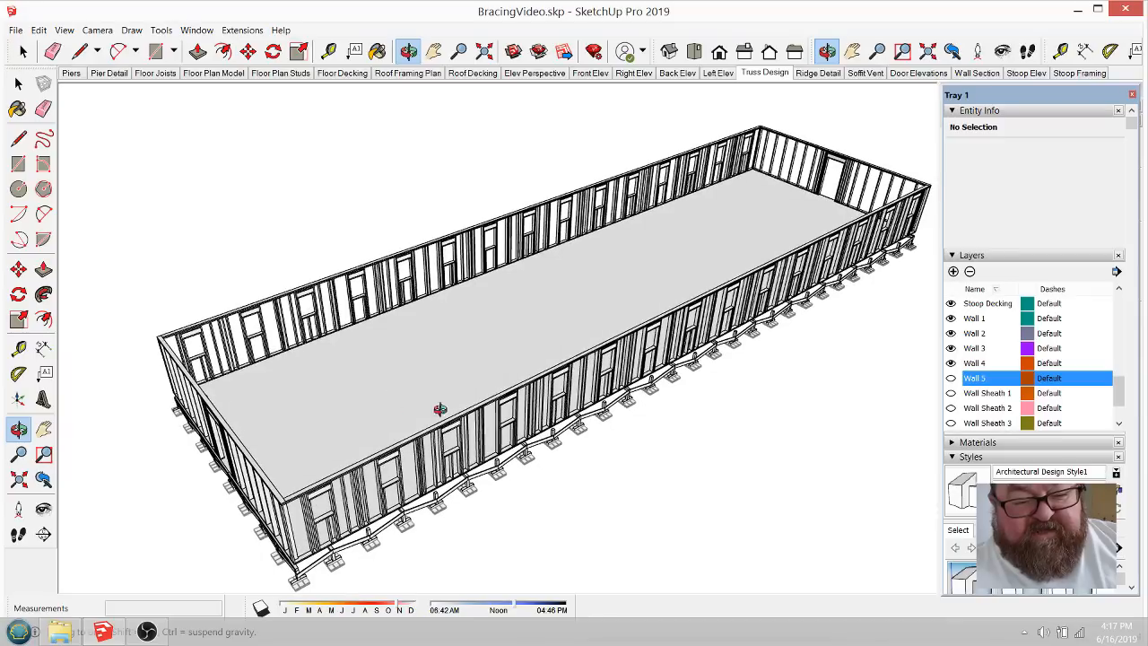
left_click_drag(504, 413, 512, 353)
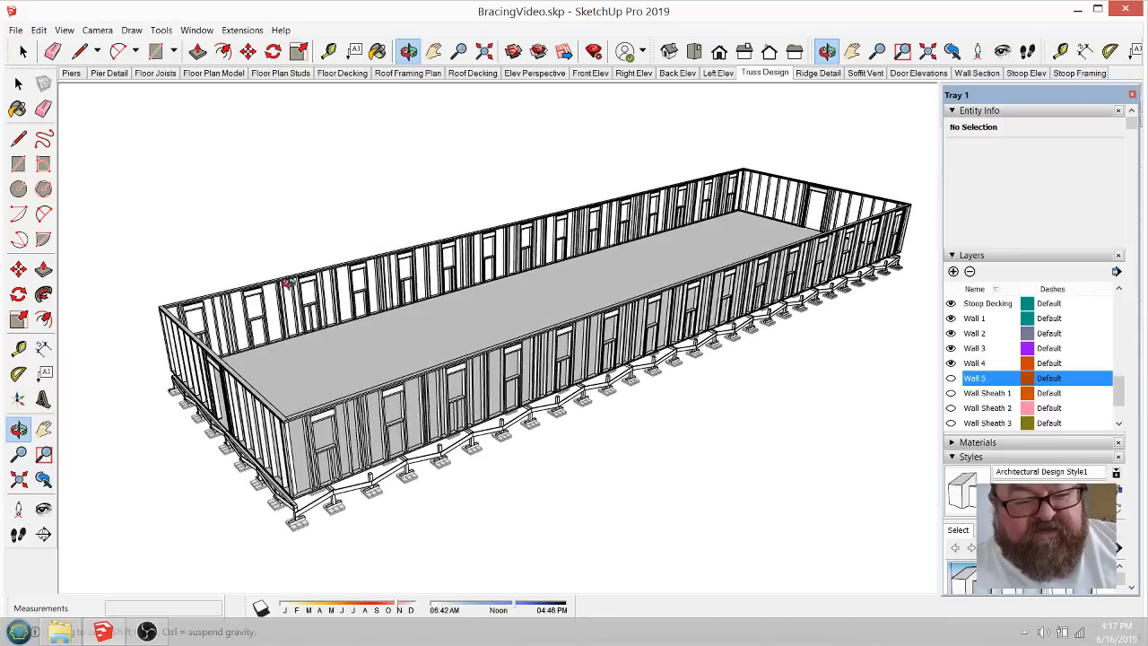
left_click_drag(575, 350, 476, 386)
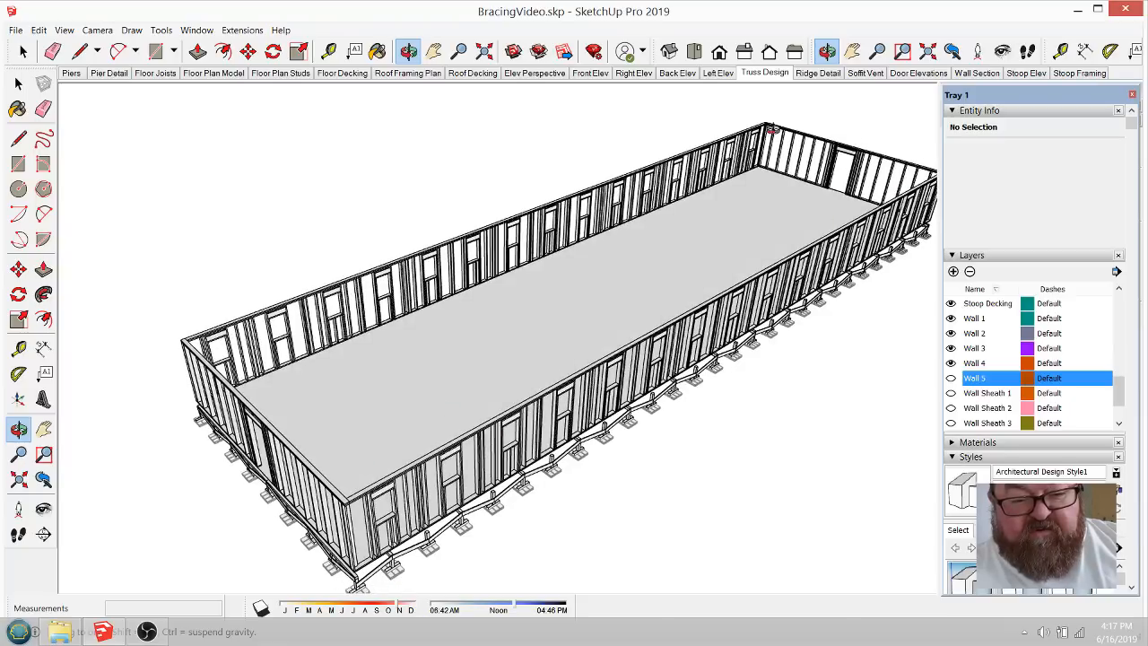
left_click_drag(442, 421, 589, 384)
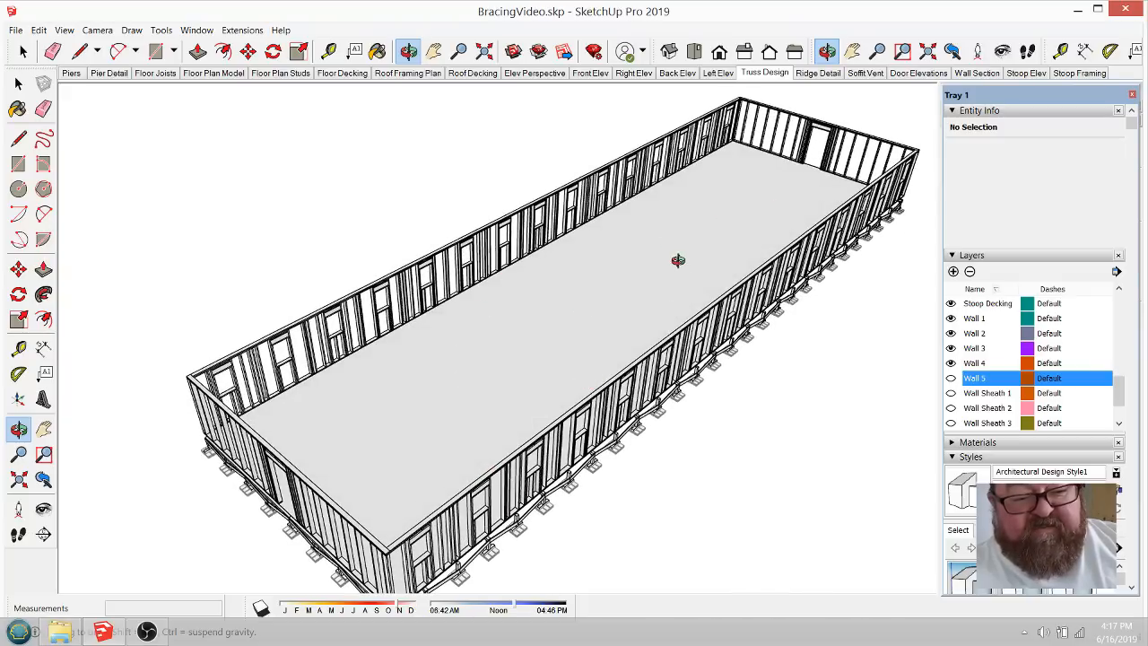
left_click_drag(693, 330, 709, 234)
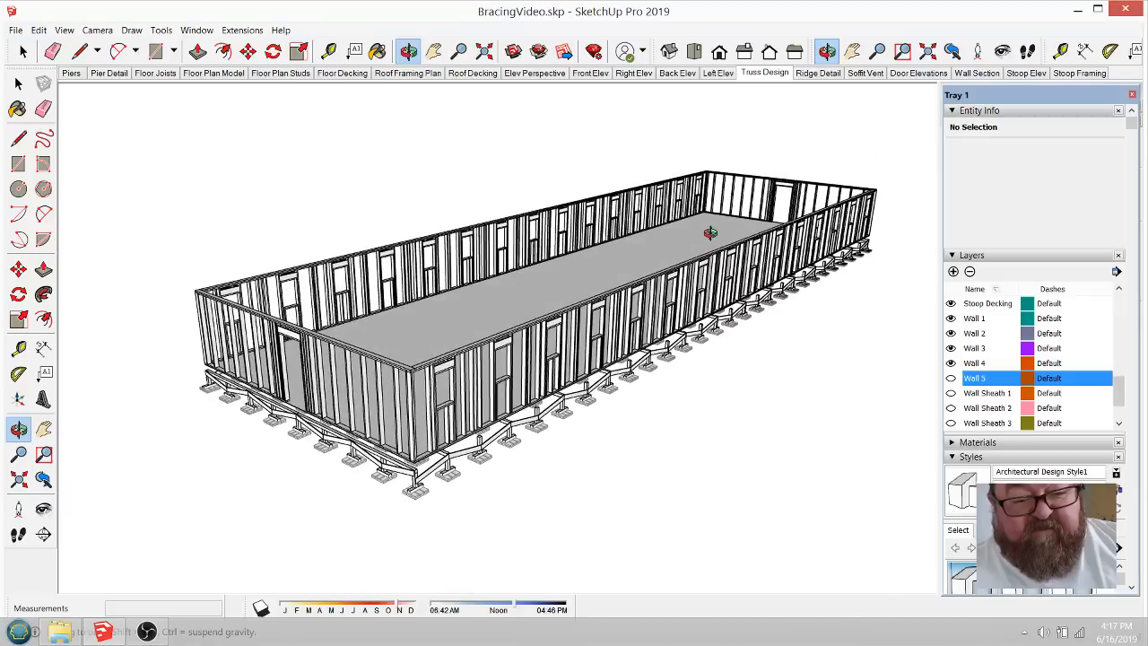
scroll(700, 296, "down", 5)
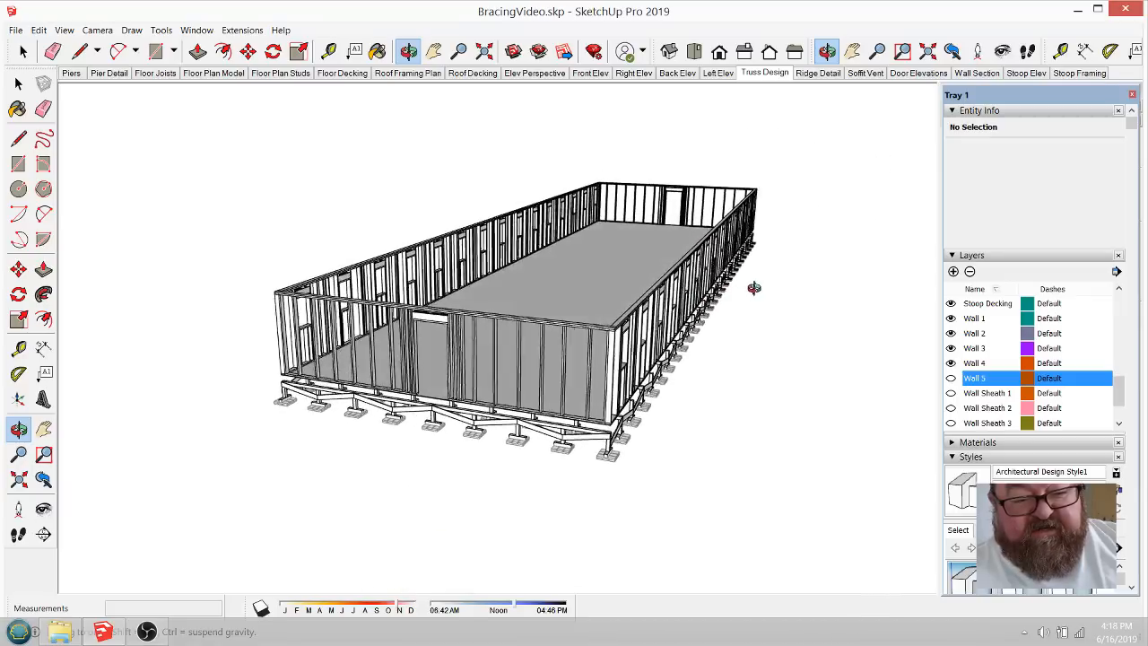
scroll(798, 278, "up", 5)
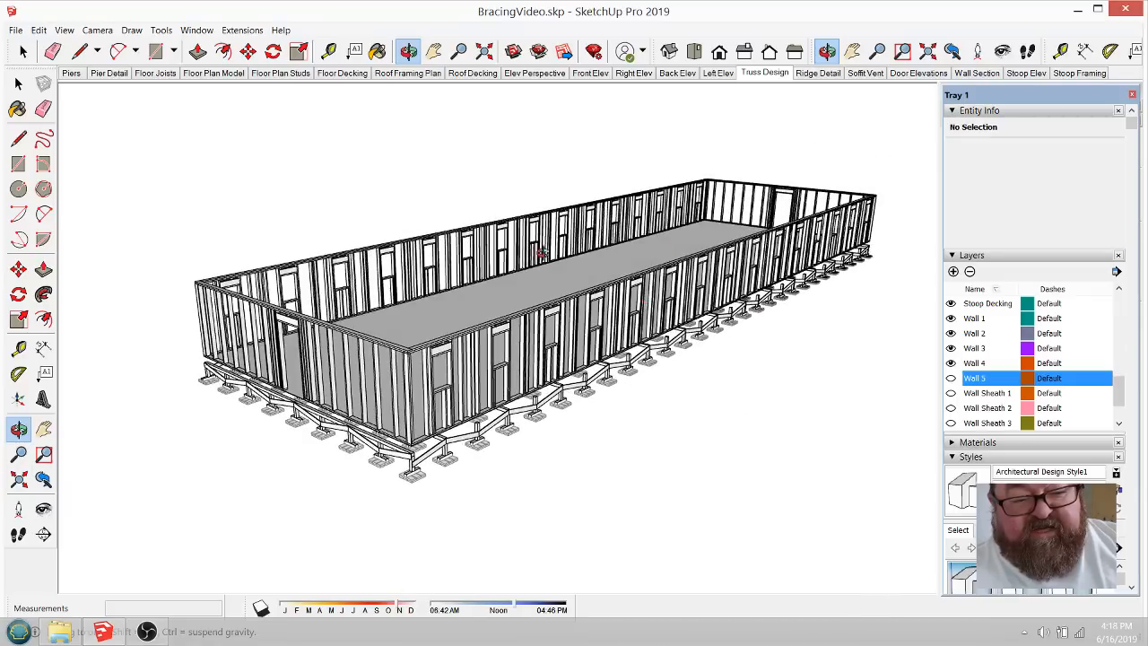
left_click_drag(539, 251, 508, 446)
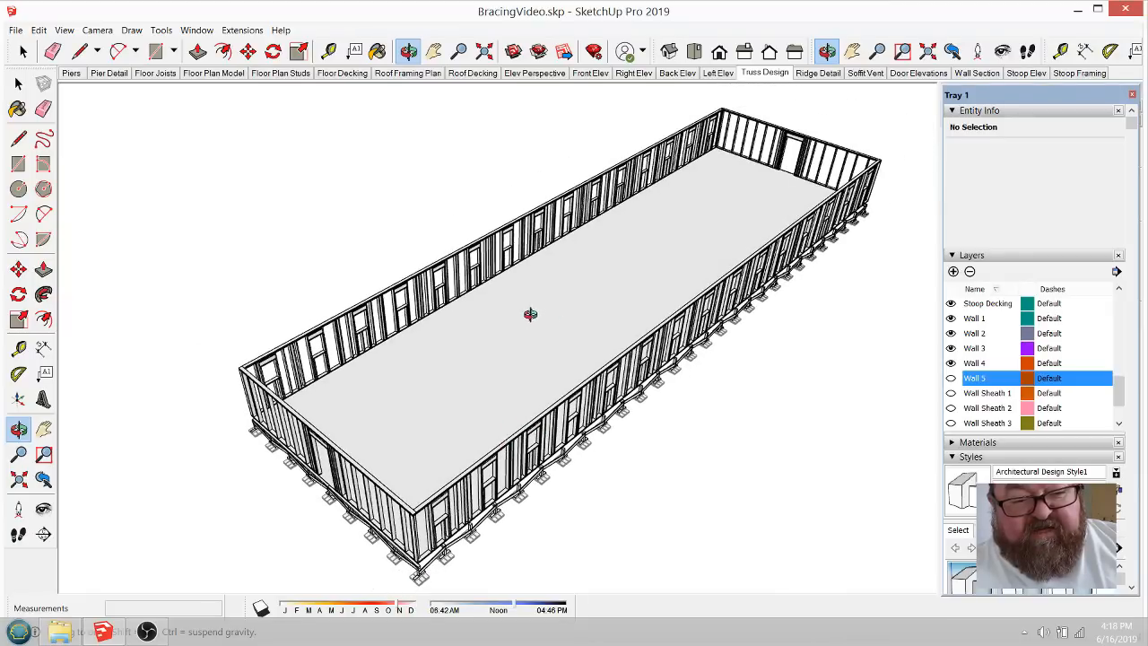
scroll(597, 276, "up", 2)
scroll(565, 282, "up", 3)
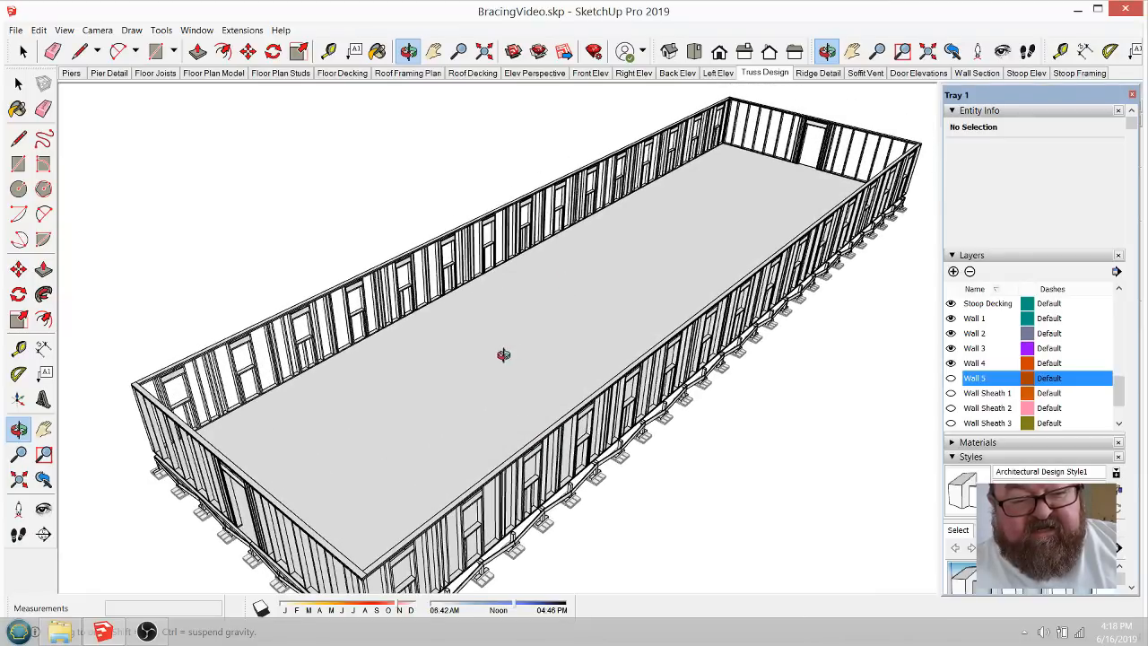
scroll(503, 354, "down", 1)
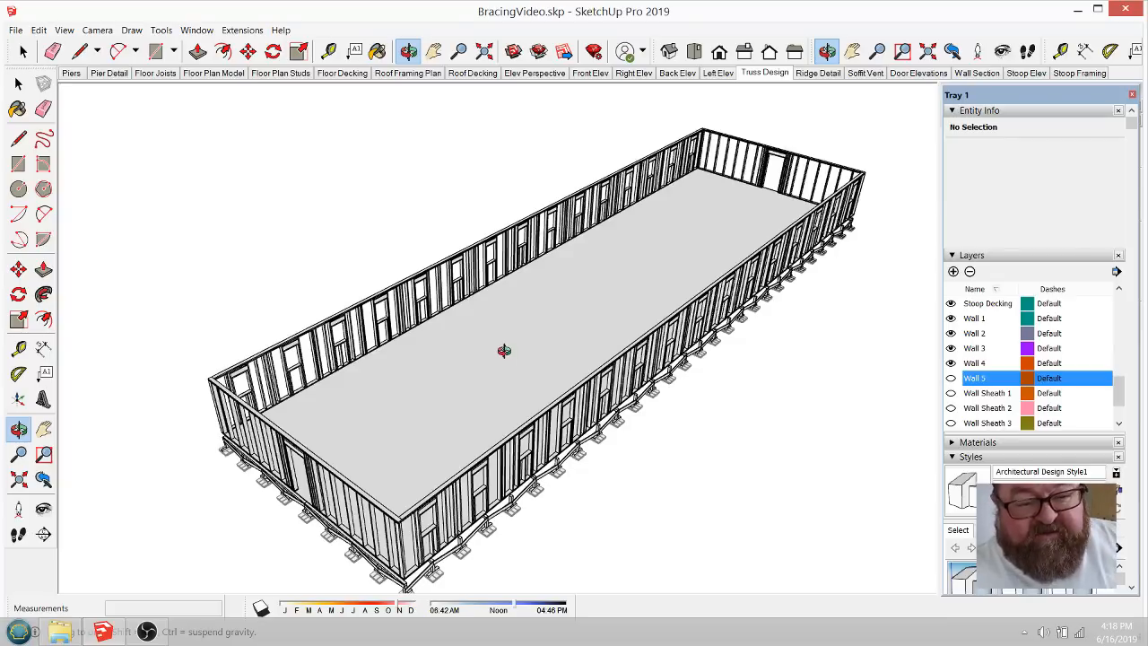
left_click_drag(504, 350, 601, 285)
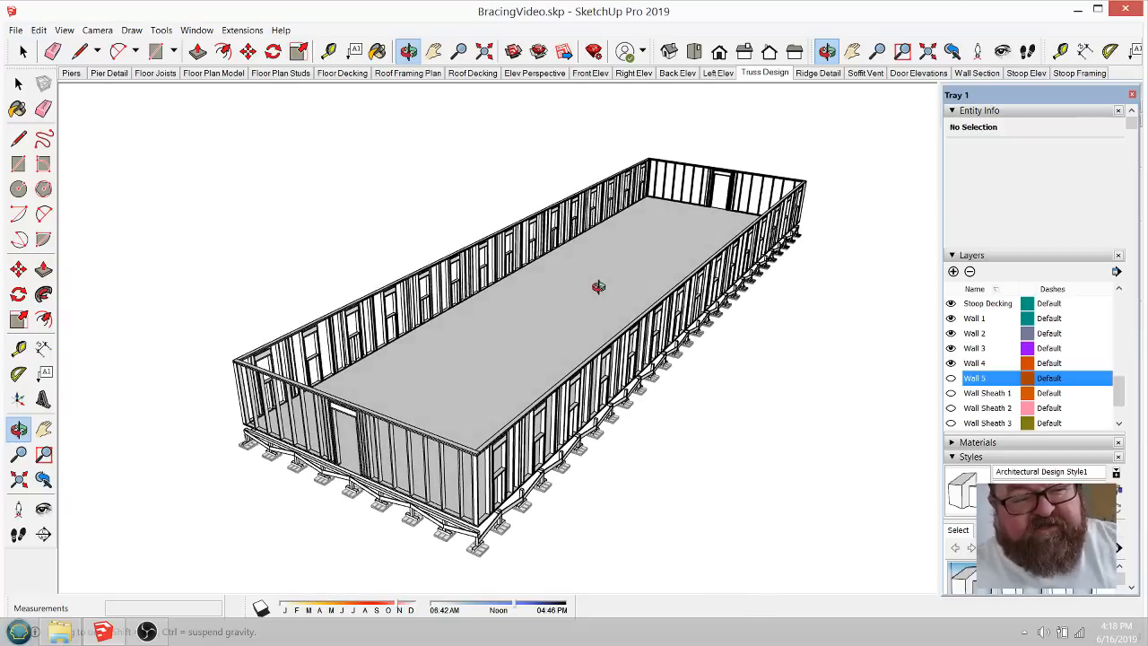
left_click_drag(587, 301, 650, 348)
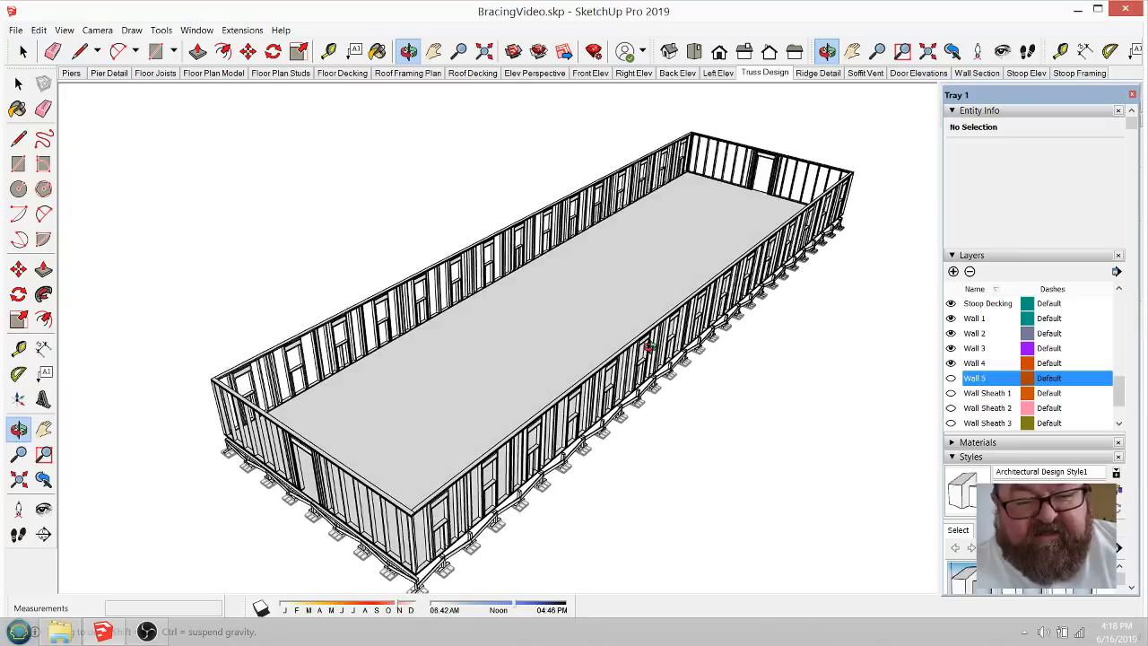
Step: Turn the Wall 5 layer back on and examine where its partitions meet the long side walls
left_click(950, 378)
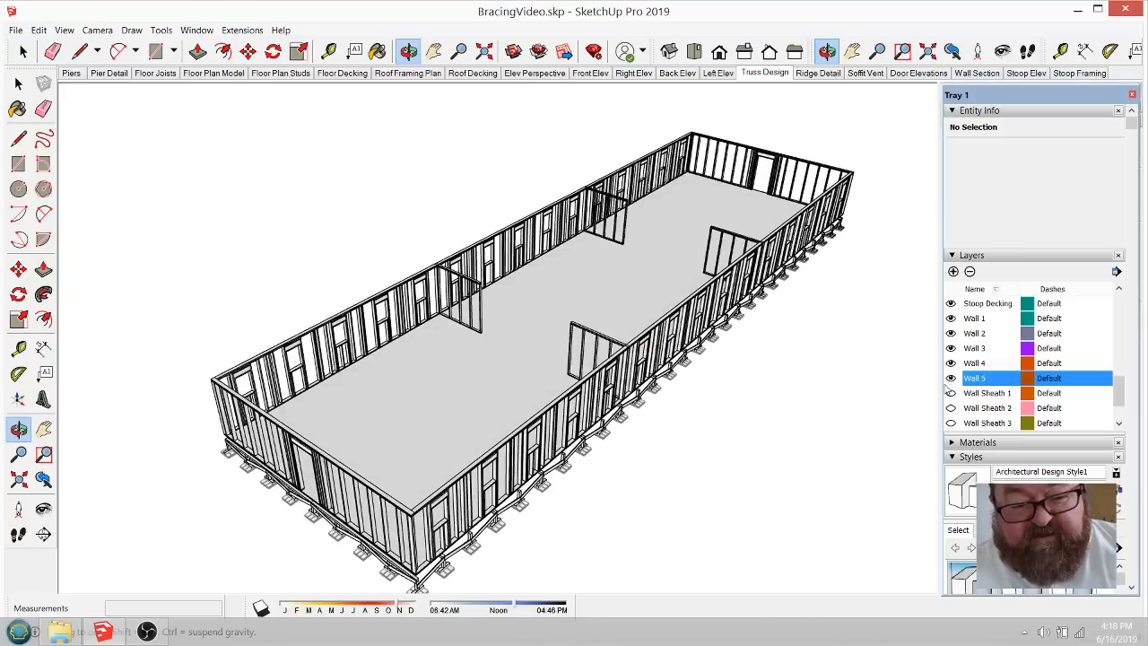
left_click_drag(663, 328, 715, 356)
scroll(594, 341, "up", 5)
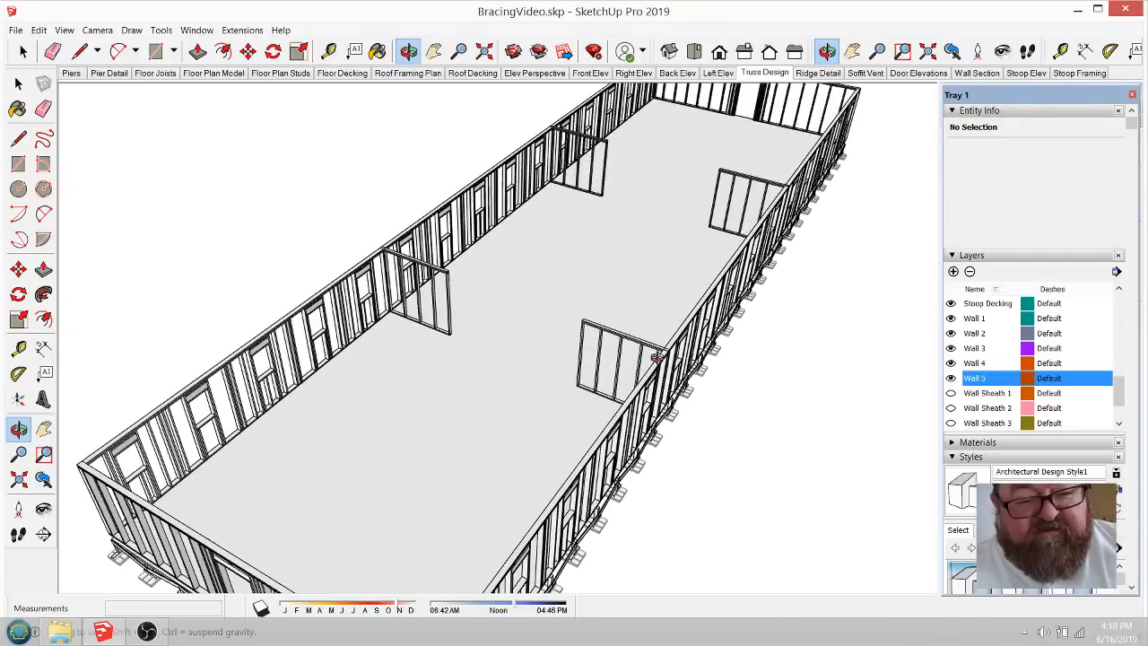
scroll(620, 330, "down", 4)
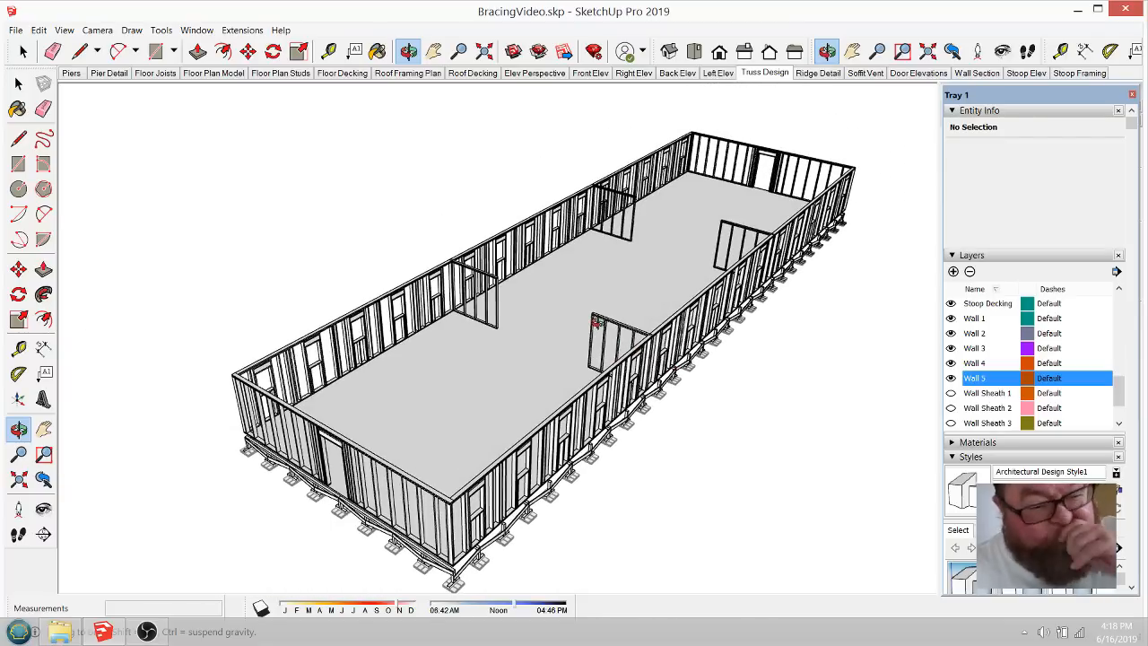
left_click_drag(634, 310, 638, 319)
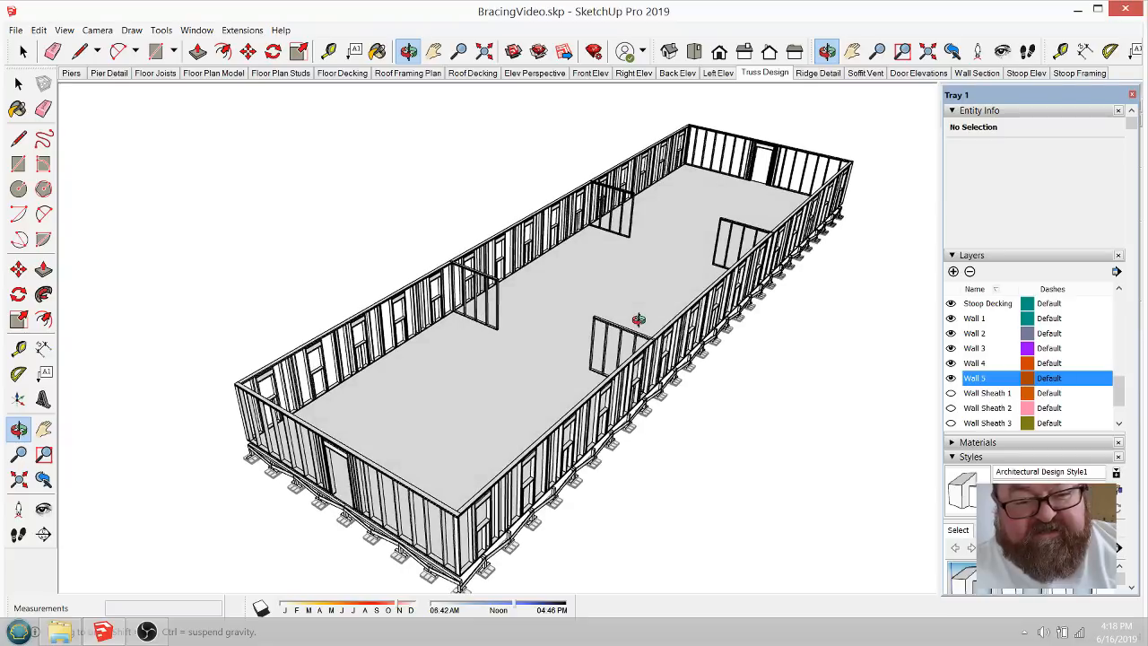
Step: Hide the Wall 2, Wall 3, Wall 4 and Wall 5 layers, keeping only the Wall 1 framing shown on the deck
left_click(951, 378)
left_click(950, 362)
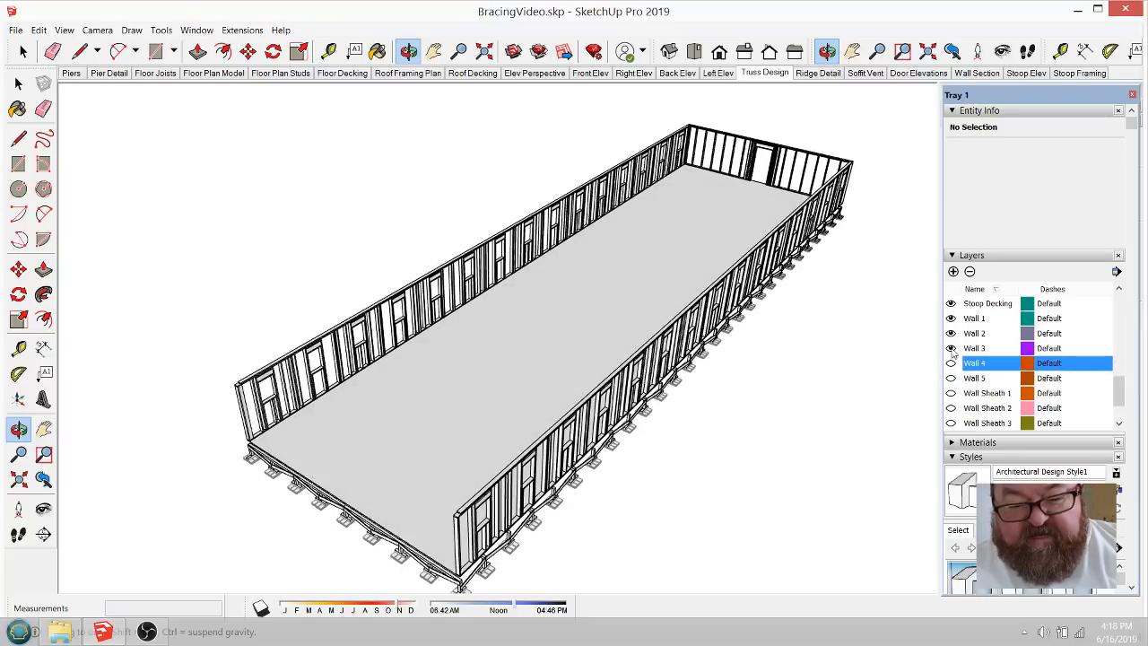
left_click(951, 347)
left_click(950, 332)
left_click(950, 319)
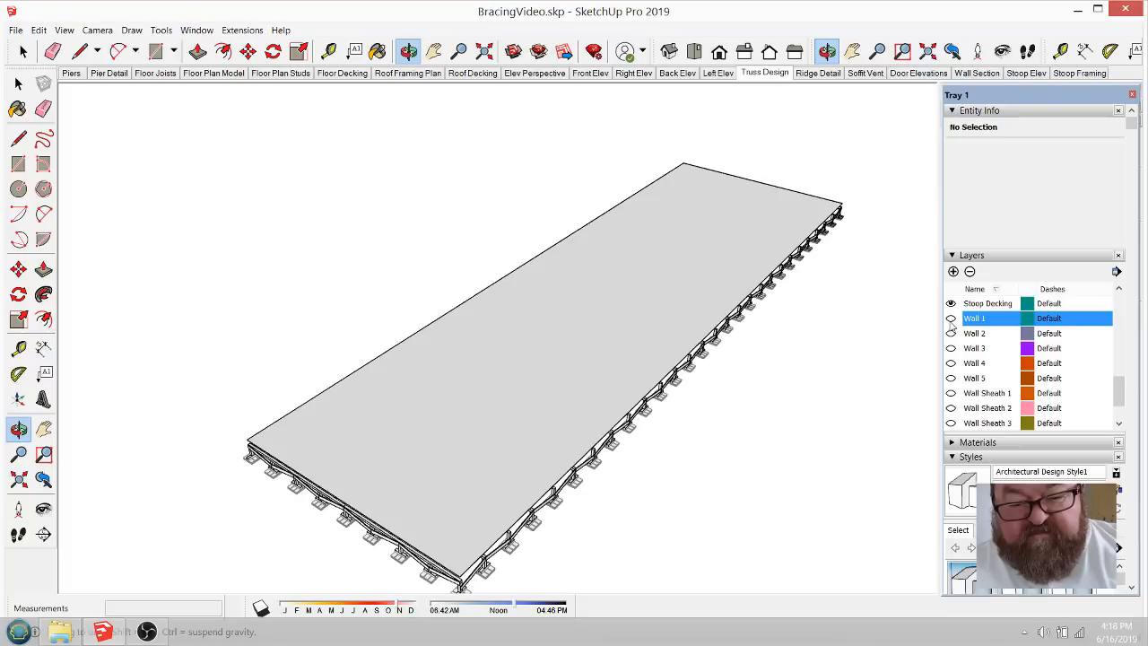
left_click(951, 318)
left_click_drag(697, 311, 413, 413)
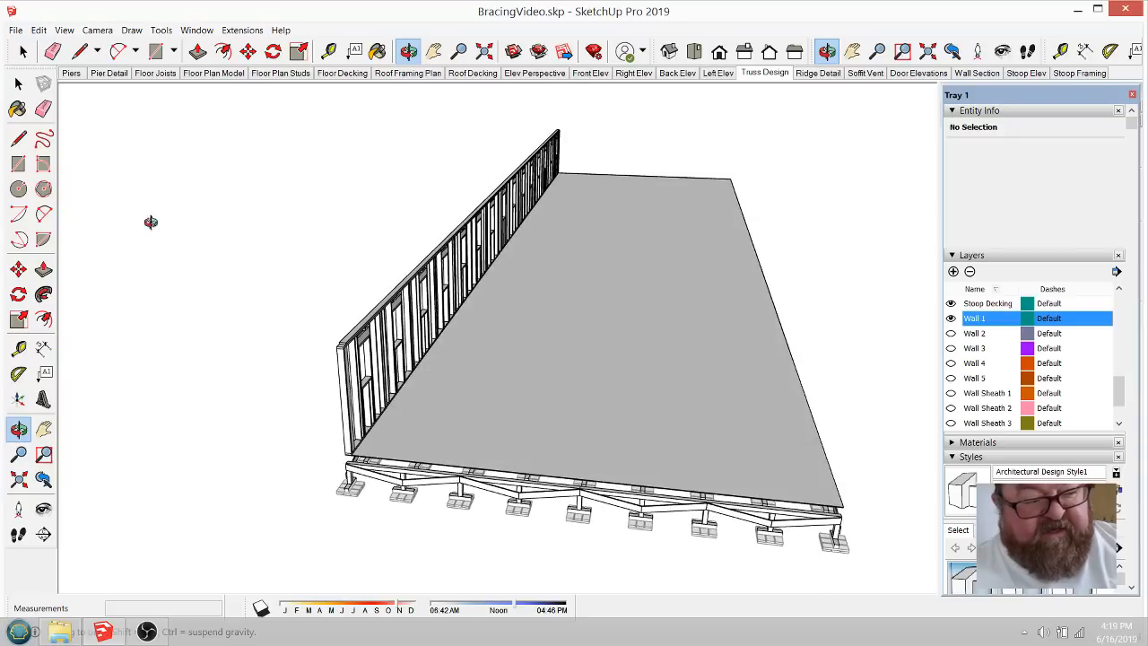
Step: Rotate the Wall 1 framing about its inner bottom corner so it lies flat on the deck, then deselect it
left_click(23, 52)
left_click(359, 321)
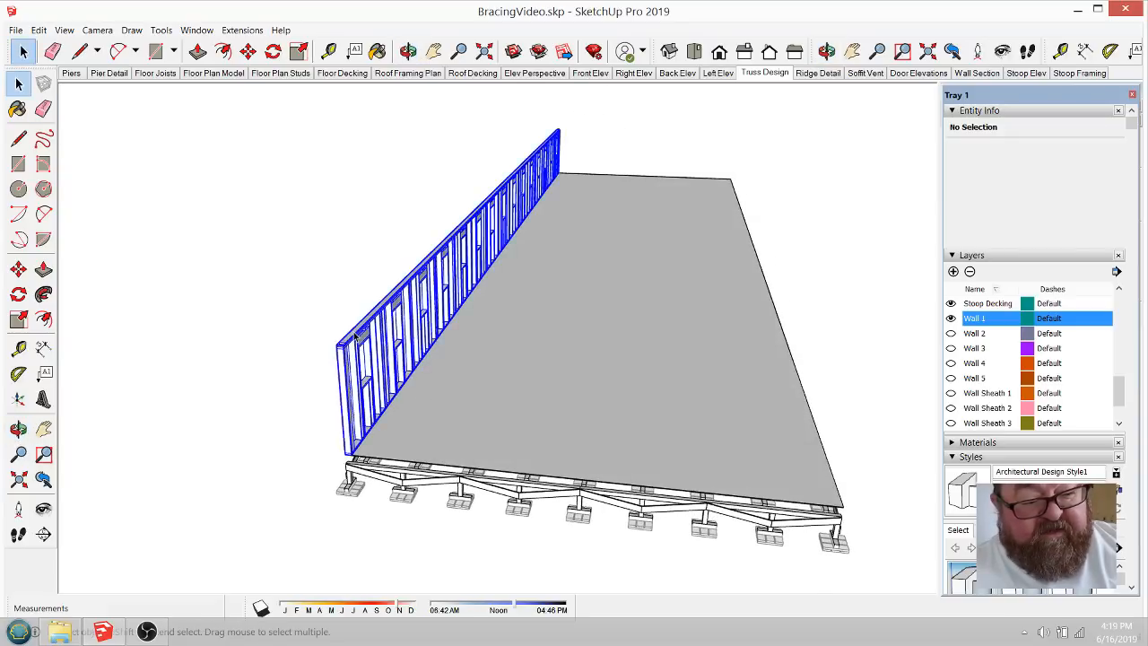
scroll(341, 472, "up", 4)
scroll(342, 473, "up", 8)
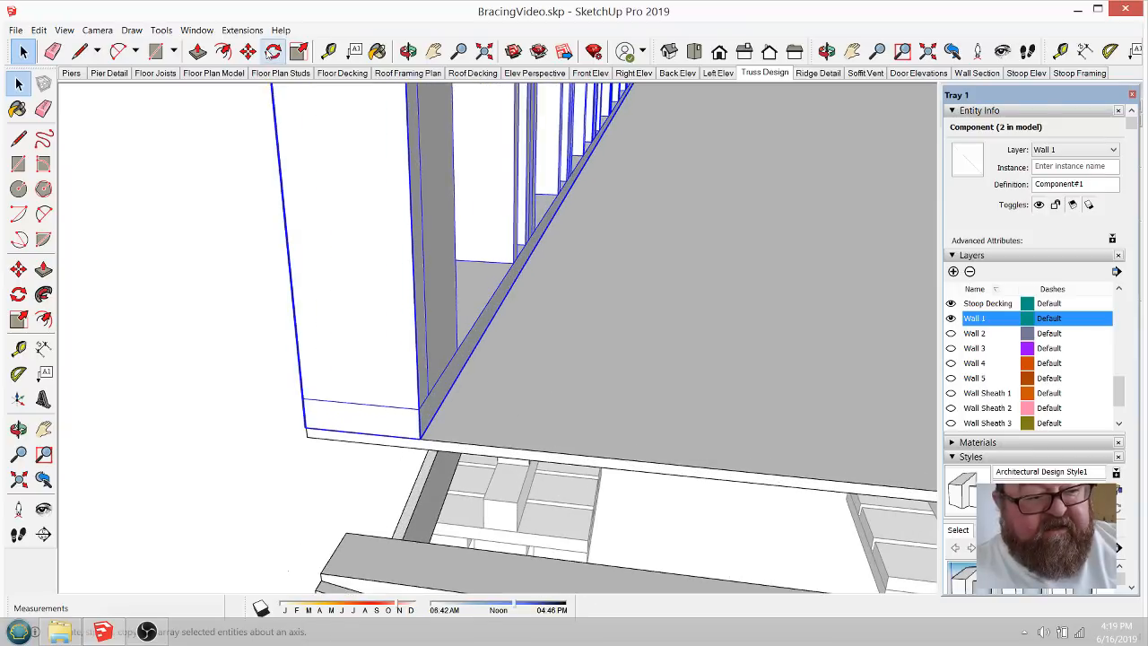
left_click(273, 51)
scroll(418, 438, "up", 3)
left_click(410, 439)
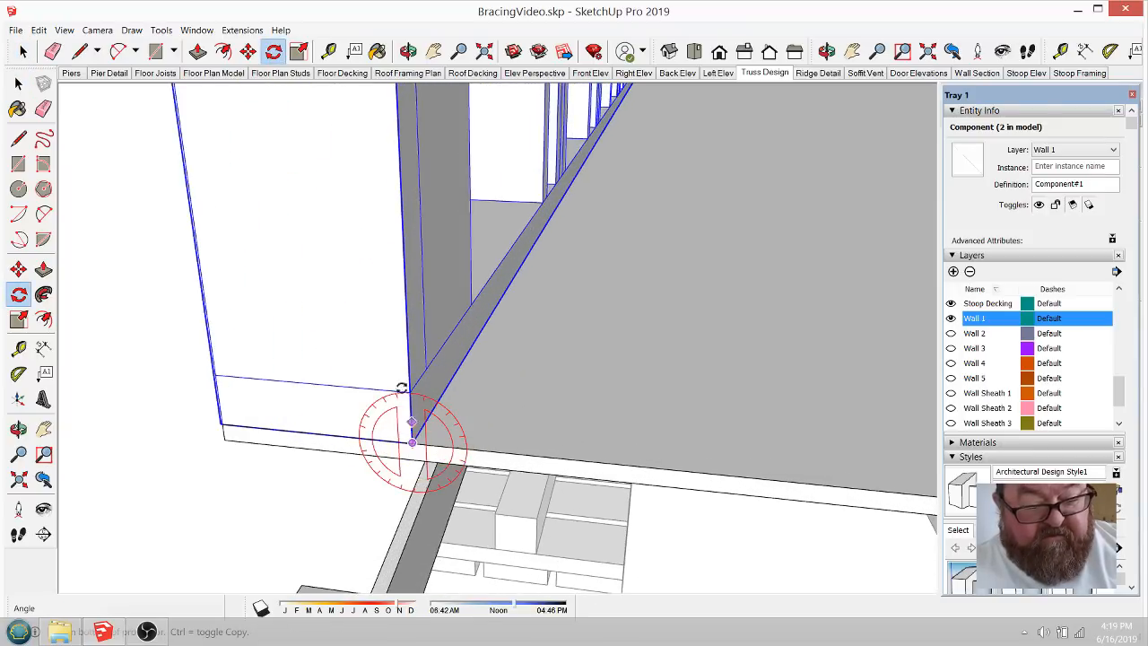
middle_click_drag(406, 358, 283, 426)
scroll(260, 421, "down", 10)
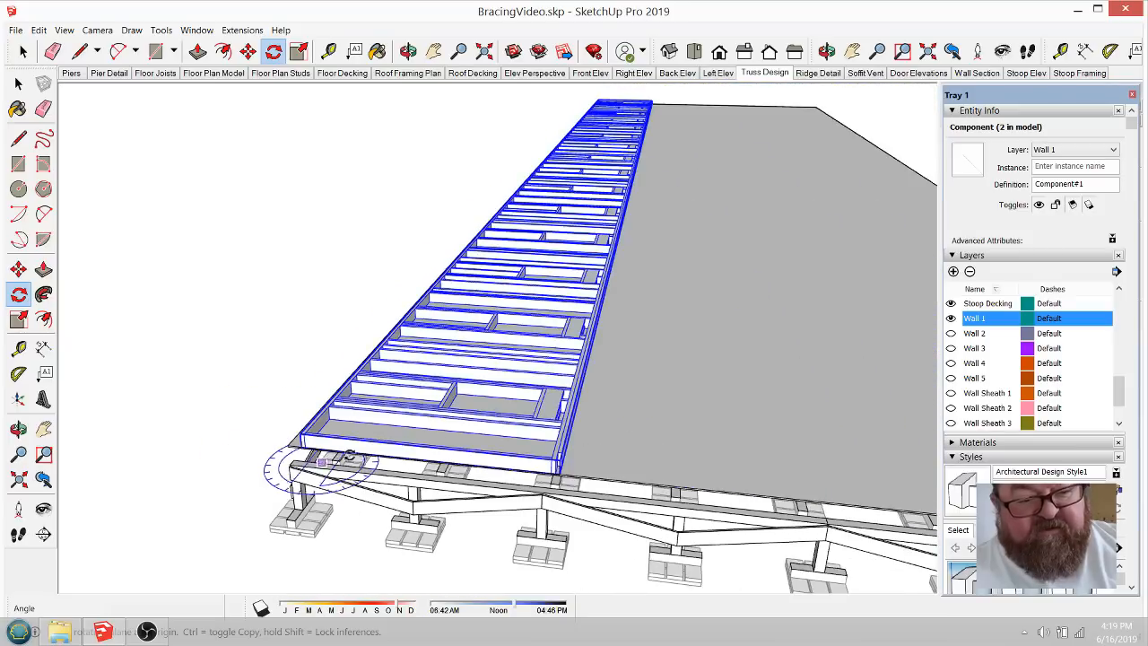
middle_click_drag(408, 112, 300, 298)
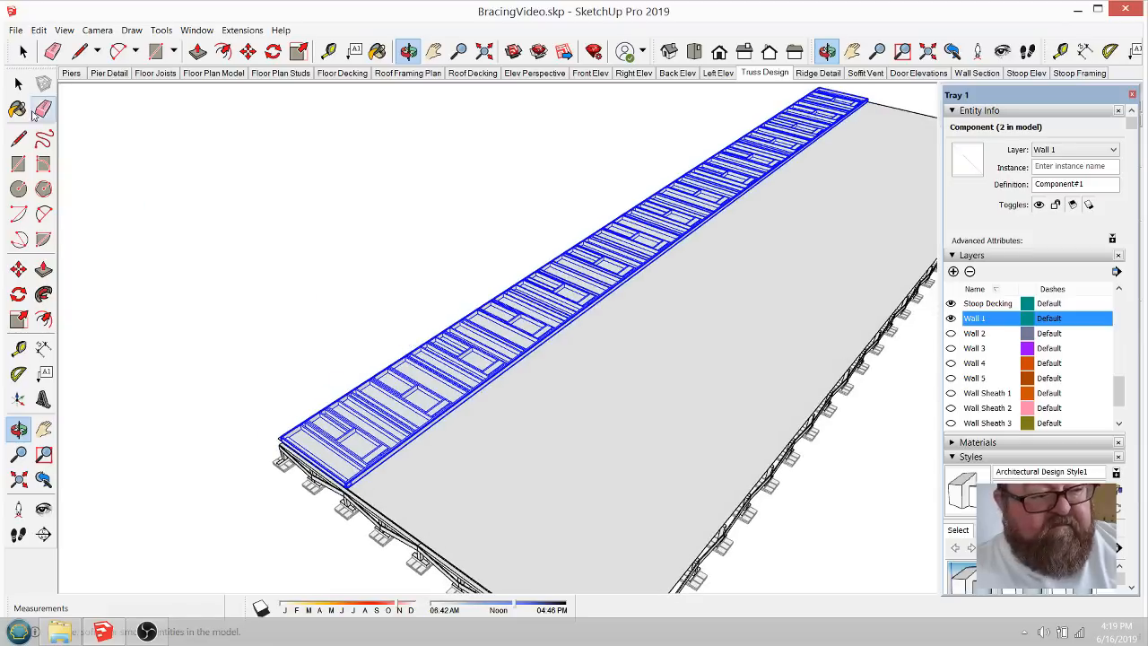
left_click(23, 51)
left_click(261, 284)
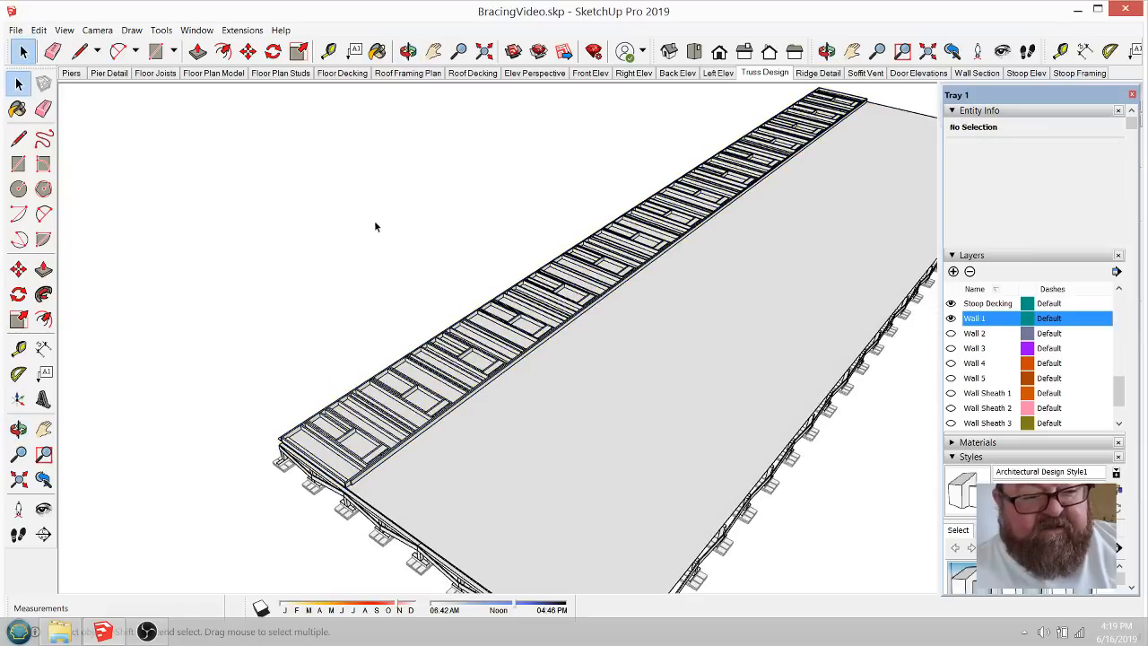
Step: Examine the full length of the Wall 1 framing lying flat on the deck from several angles
left_click(407, 53)
left_click_drag(496, 291, 580, 261)
scroll(580, 261, "up", 5)
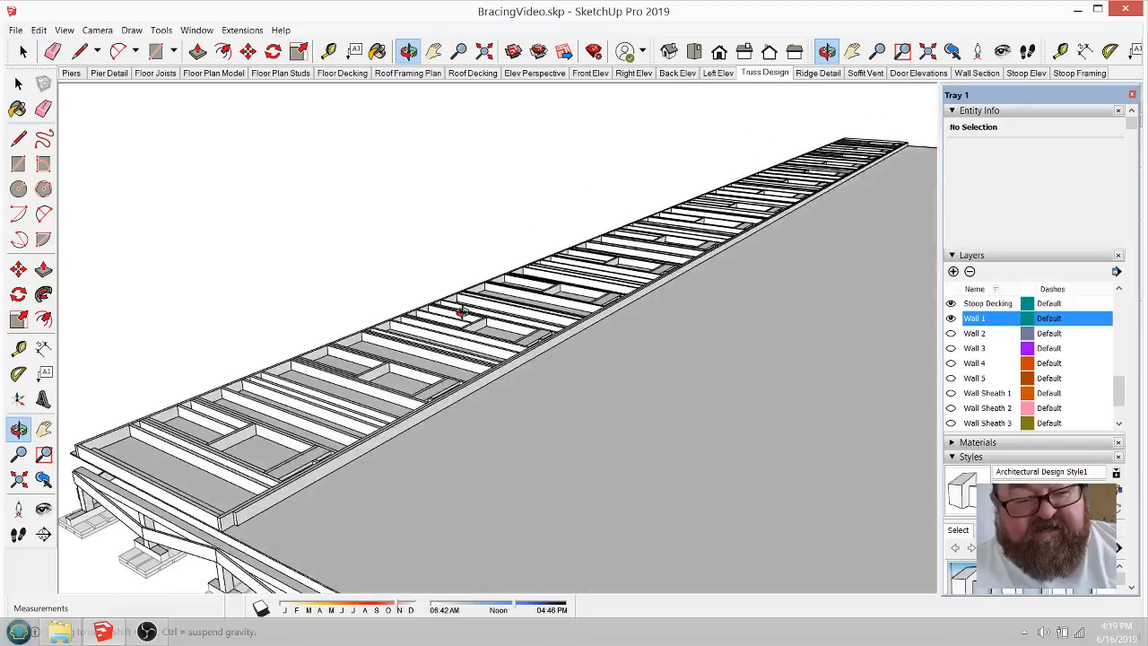
left_click_drag(461, 311, 545, 354)
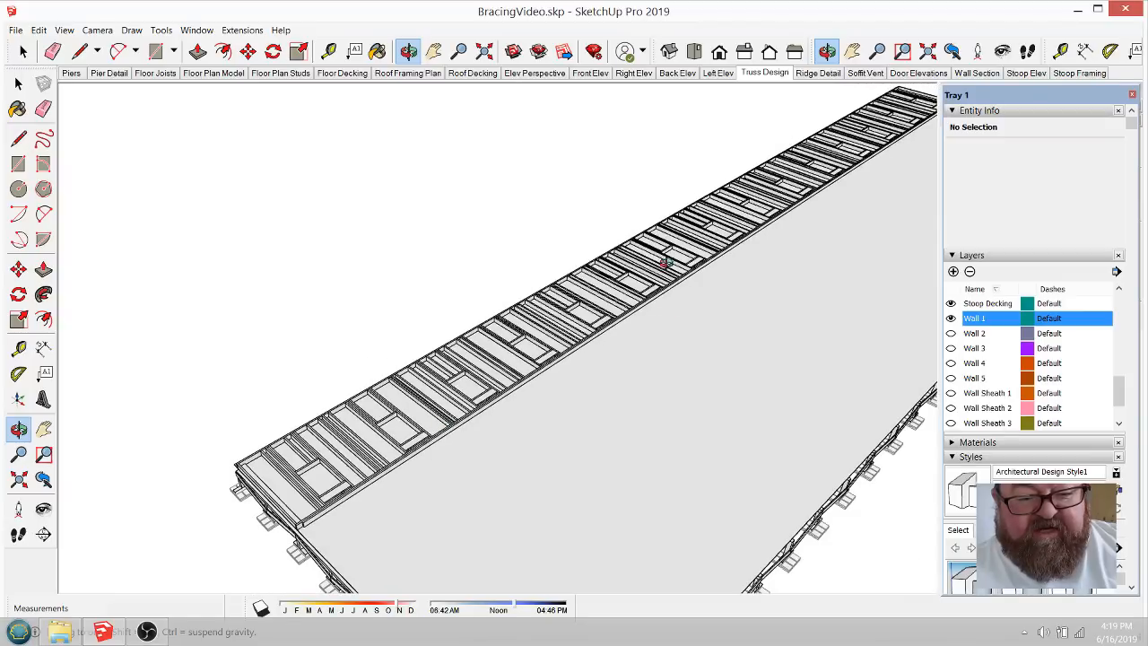
left_click_drag(816, 154, 608, 383)
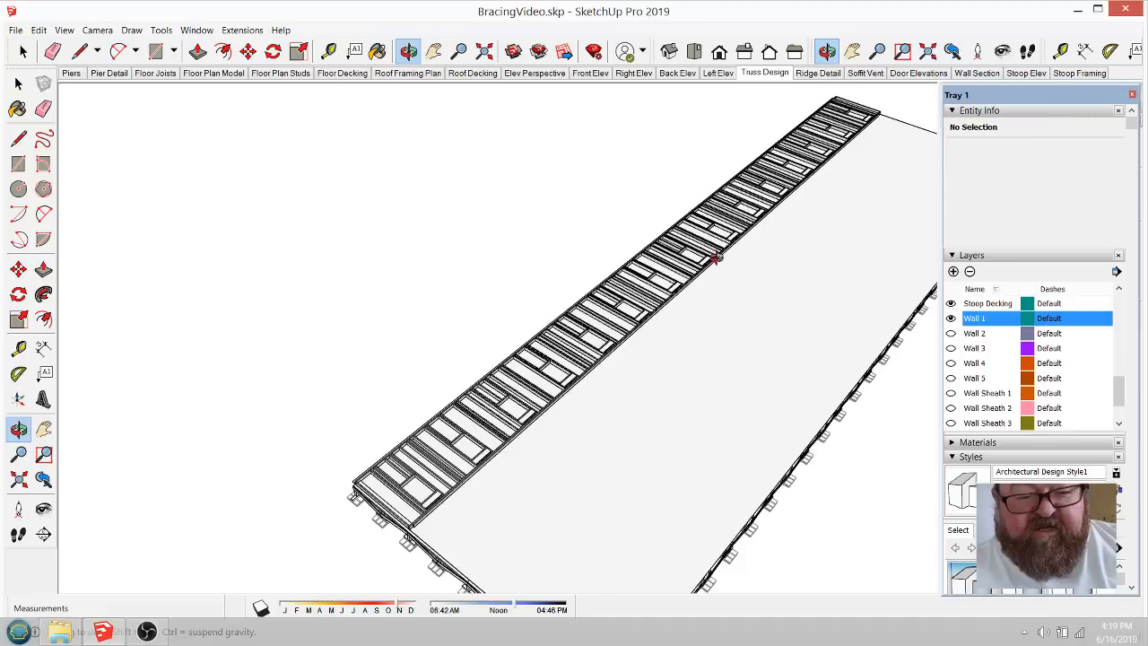
left_click_drag(566, 350, 583, 321)
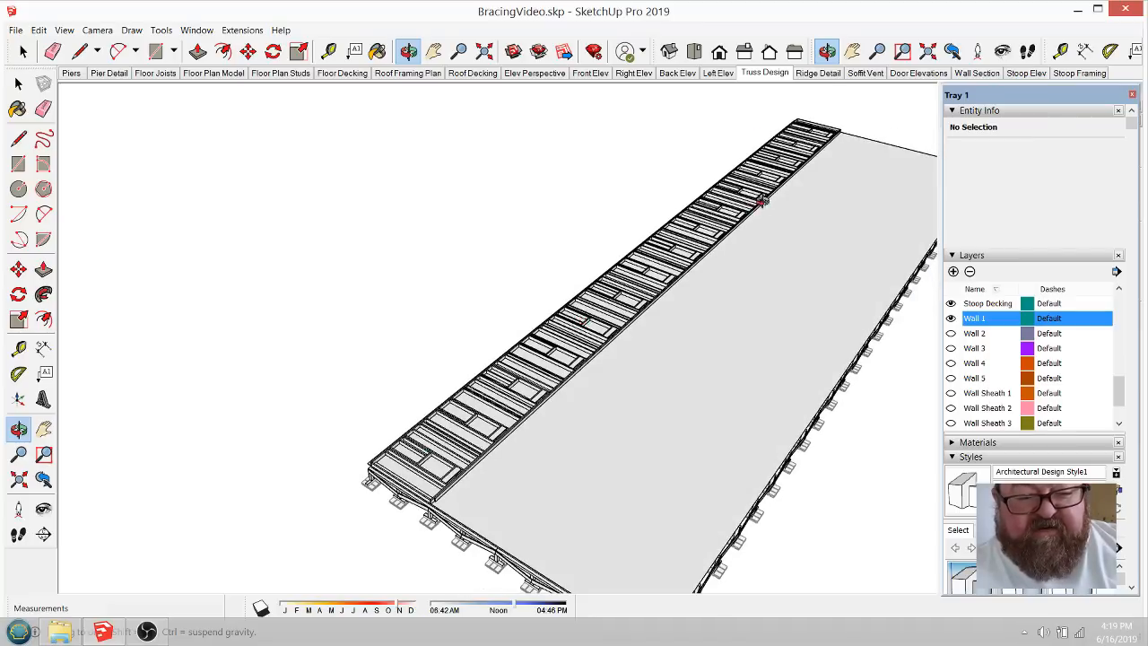
left_click_drag(806, 133, 733, 284)
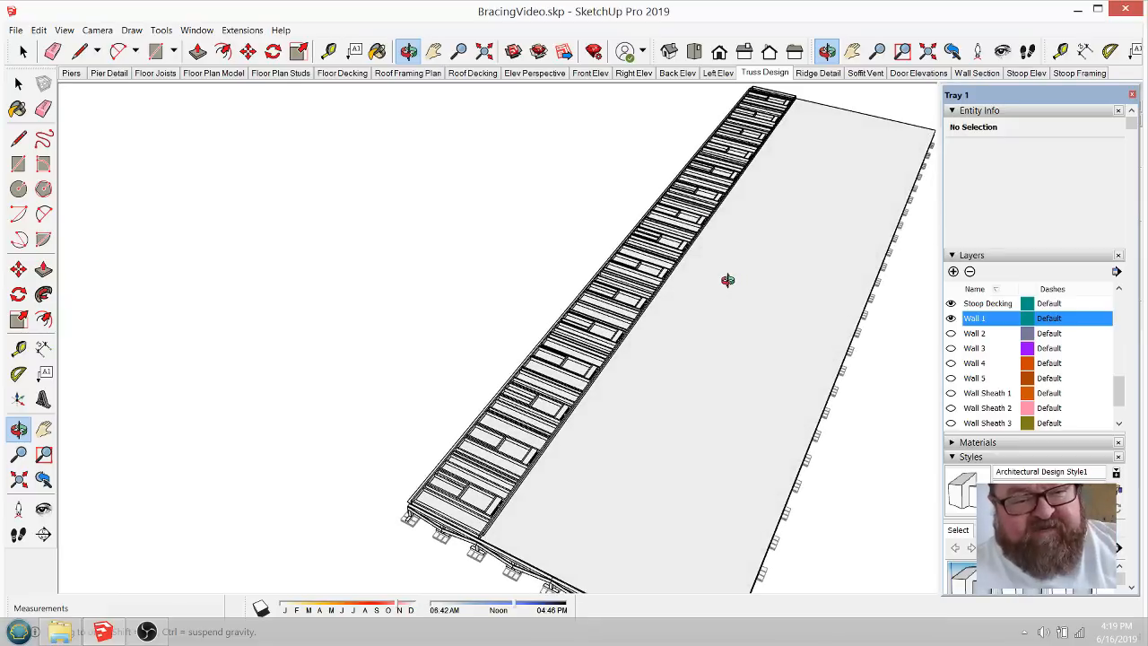
left_click_drag(628, 343, 657, 244)
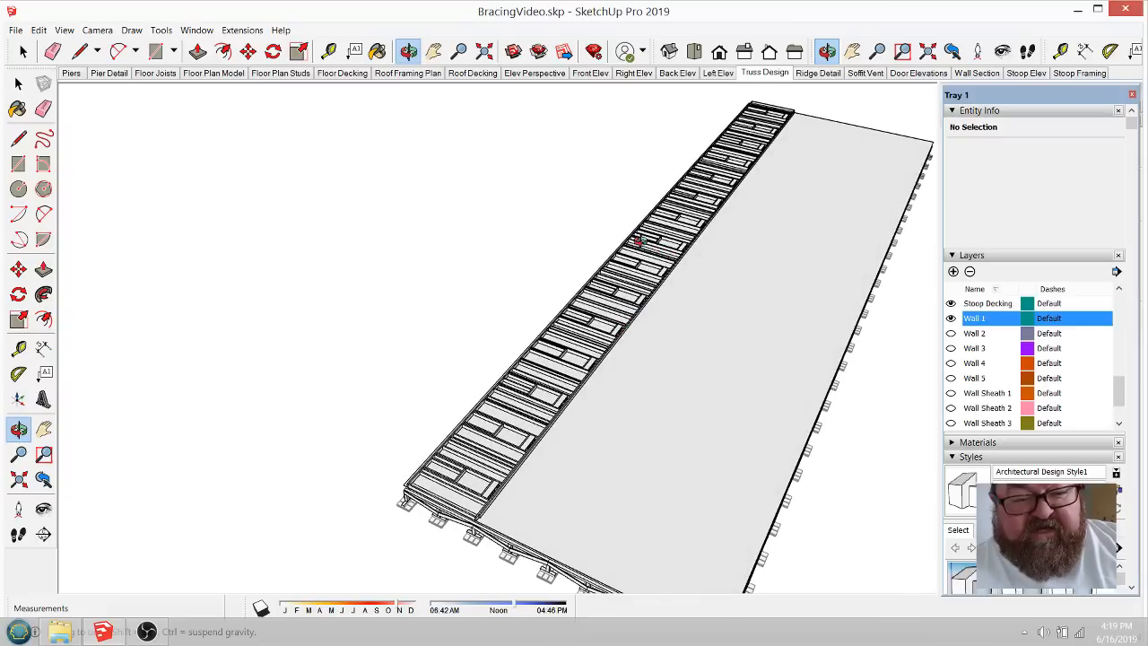
left_click_drag(663, 287, 681, 260)
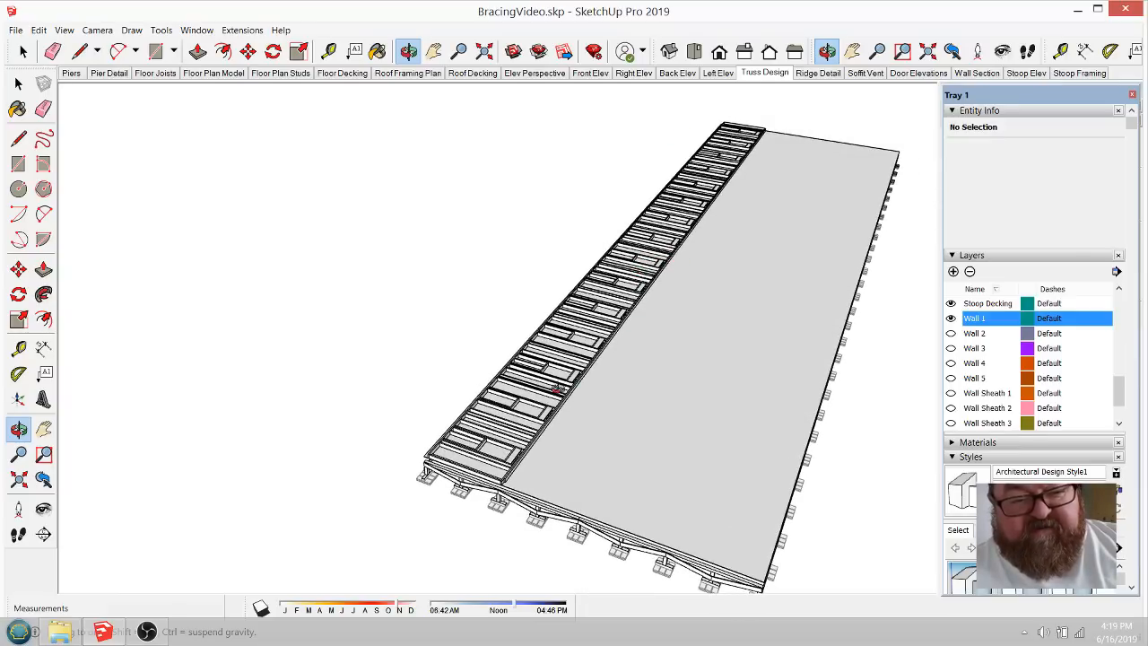
Step: Rotate the Wall 1 framing 90 degrees about its bottom plate corner so it stands upright along the deck edge
scroll(490, 455, "up", 5)
middle_click_drag(479, 461, 602, 357)
scroll(503, 473, "up", 3)
scroll(589, 371, "down", 3)
scroll(385, 448, "up", 7)
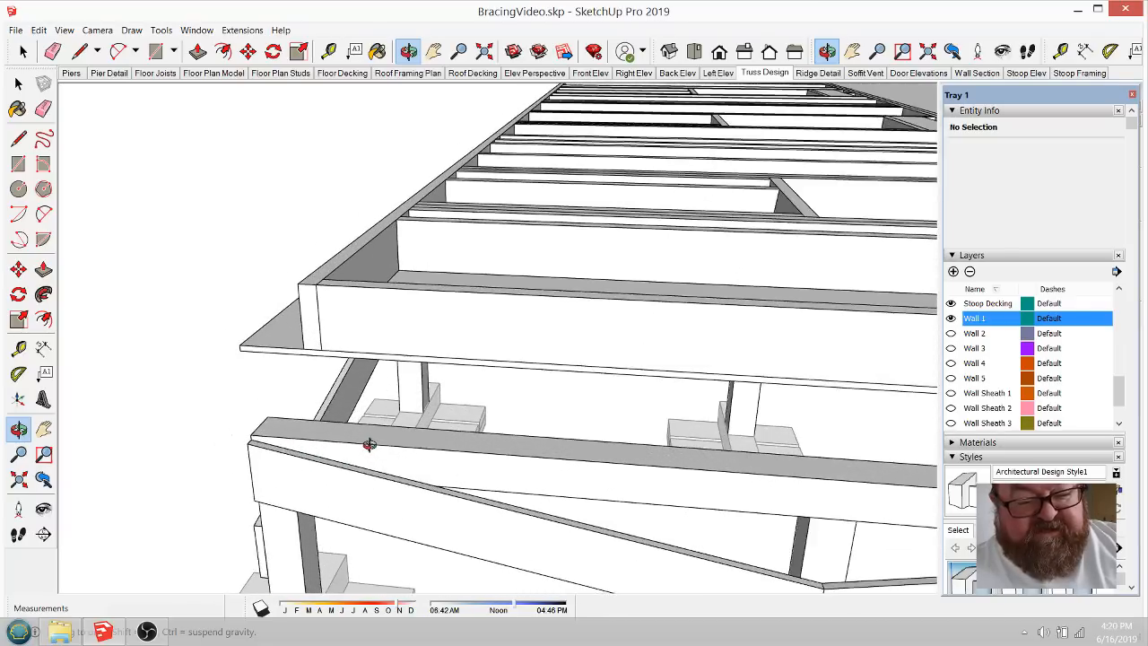
scroll(369, 443, "up", 1)
scroll(645, 286, "down", 1)
scroll(376, 300, "up", 3)
scroll(543, 287, "down", 2)
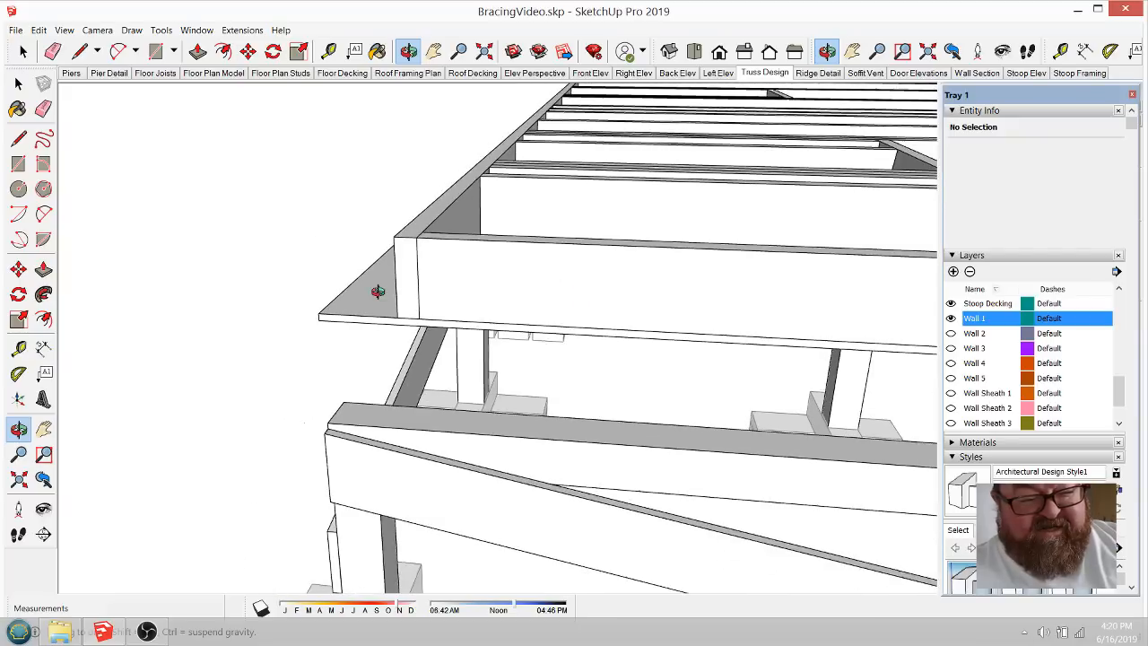
scroll(378, 292, "up", 3)
scroll(492, 236, "down", 1)
left_click(273, 51)
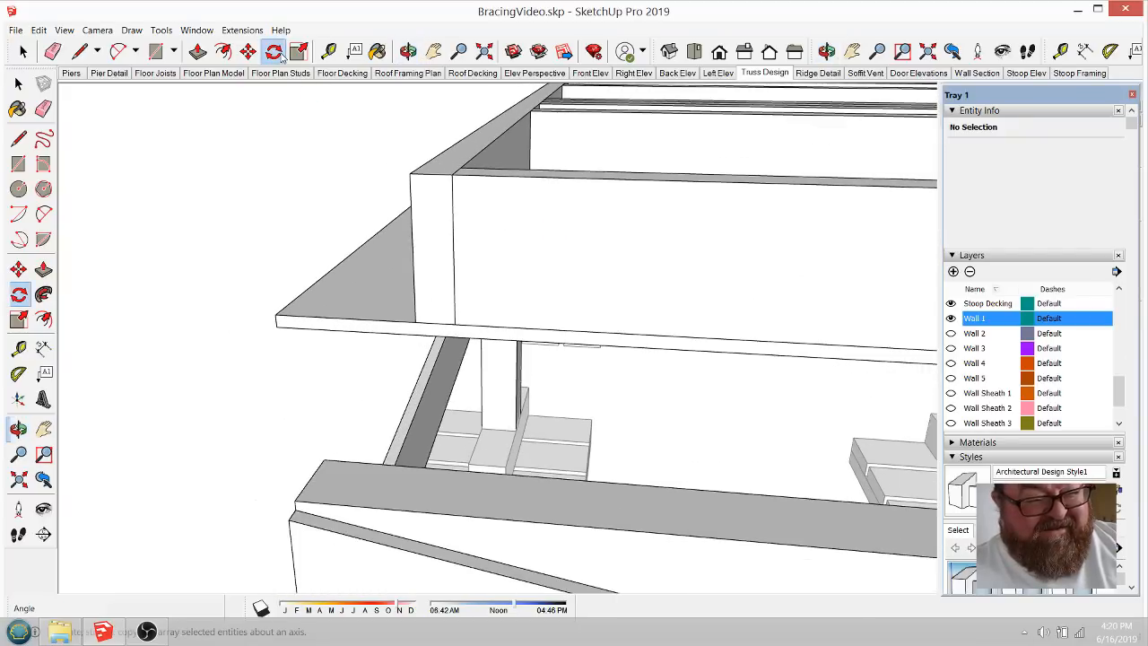
scroll(422, 309, "up", 2)
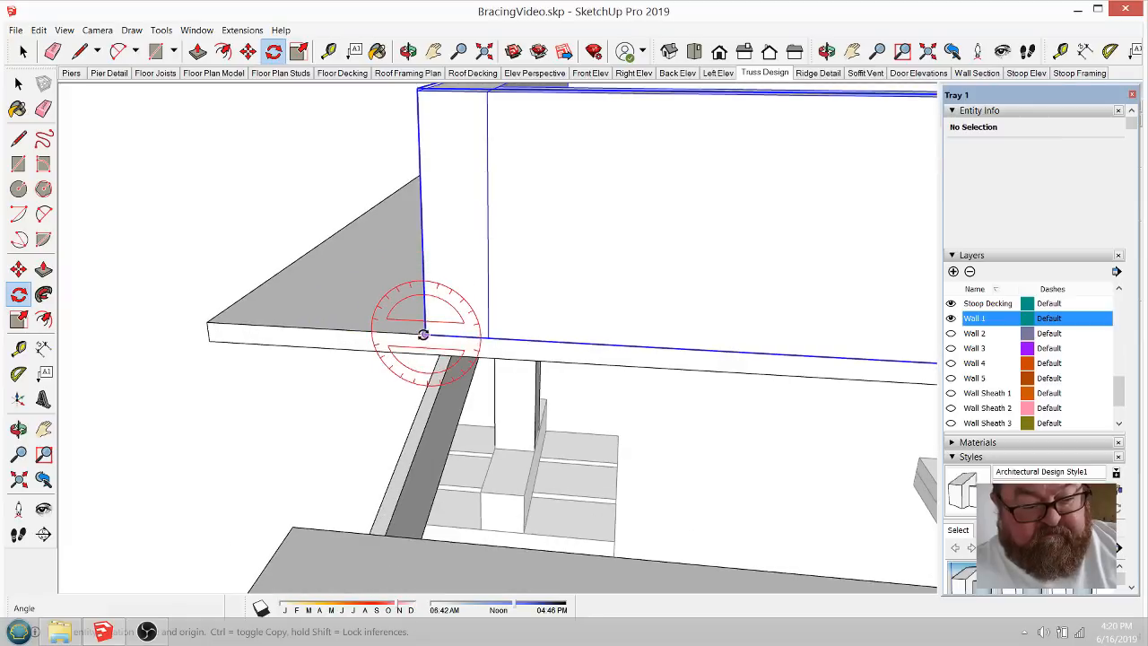
left_click(423, 334)
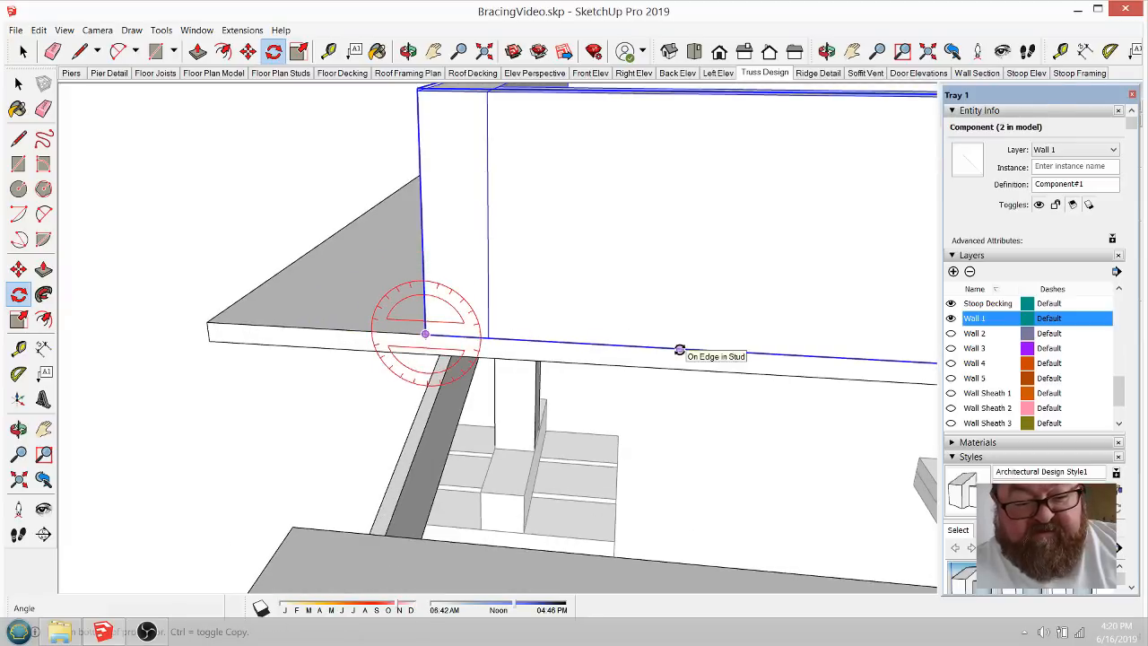
left_click(678, 349)
left_click(469, 258)
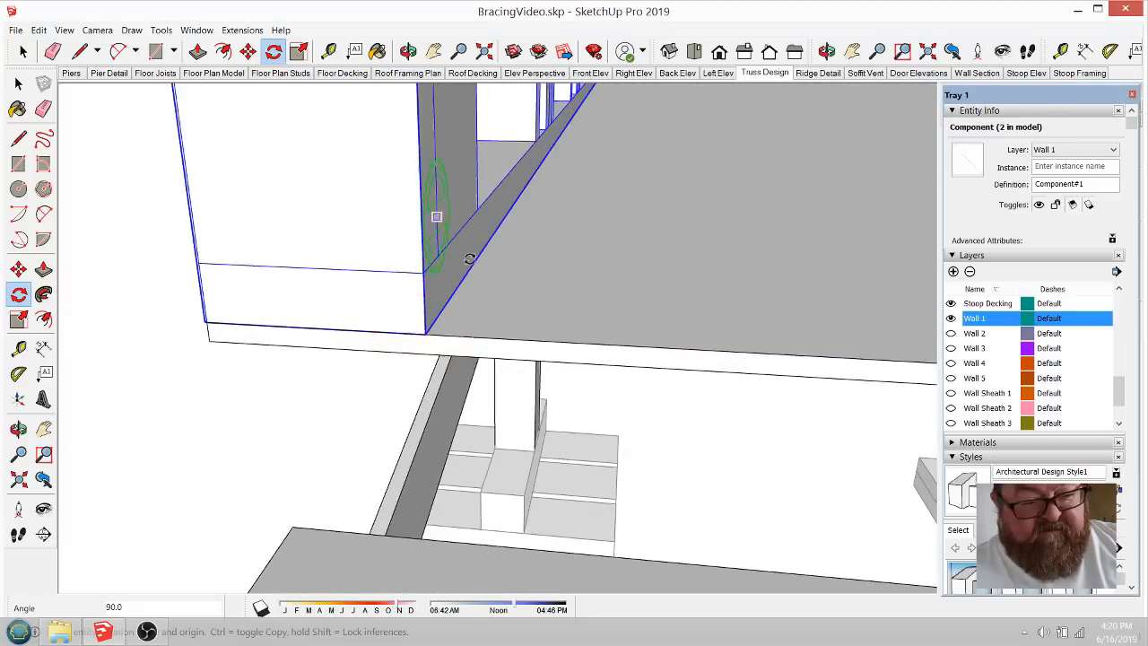
scroll(422, 492, "down", 8)
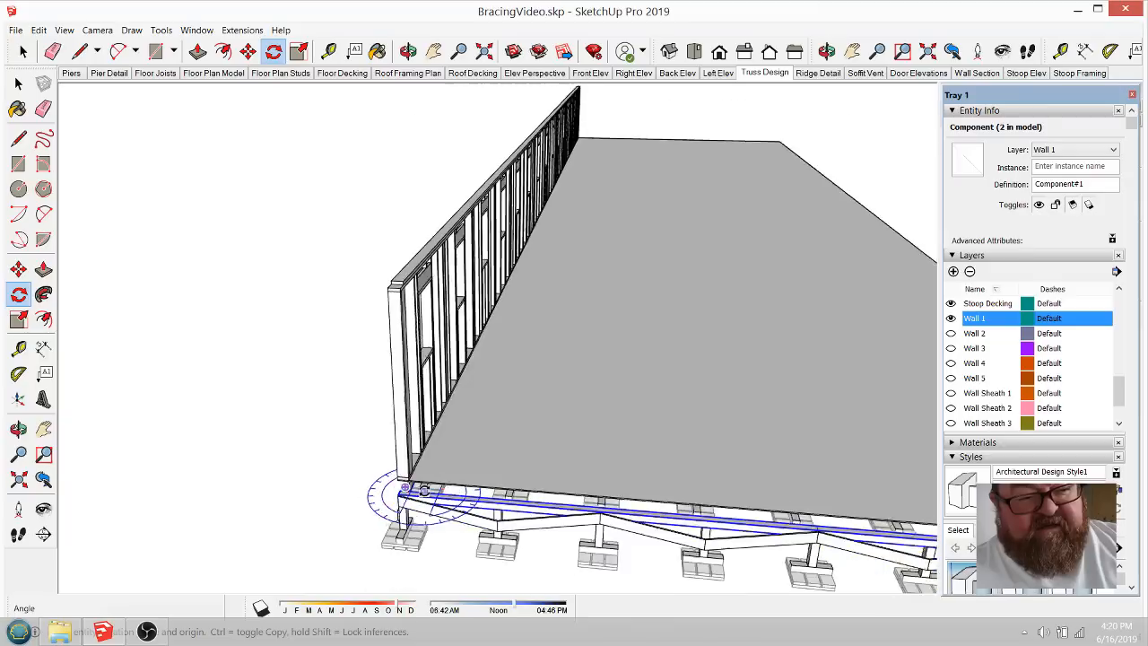
scroll(424, 490, "down", 1)
Step: Examine the raised, unbraced Wall 1 framing along its whole length from above the deck
left_click(408, 52)
left_click_drag(583, 305, 362, 389)
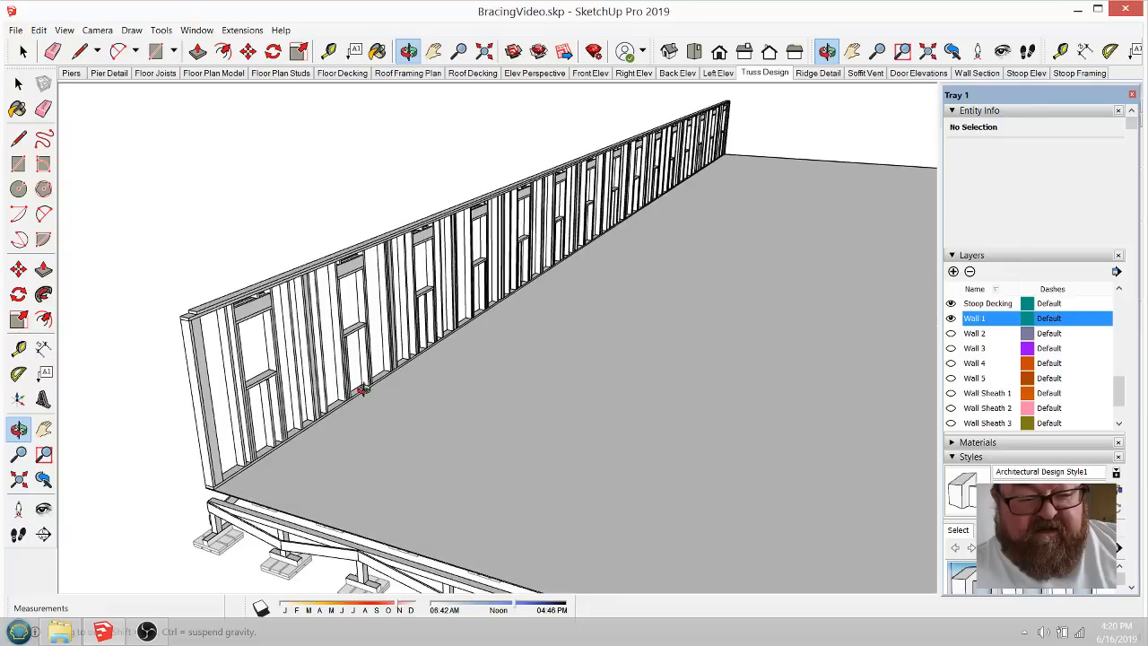
left_click_drag(525, 389, 587, 398)
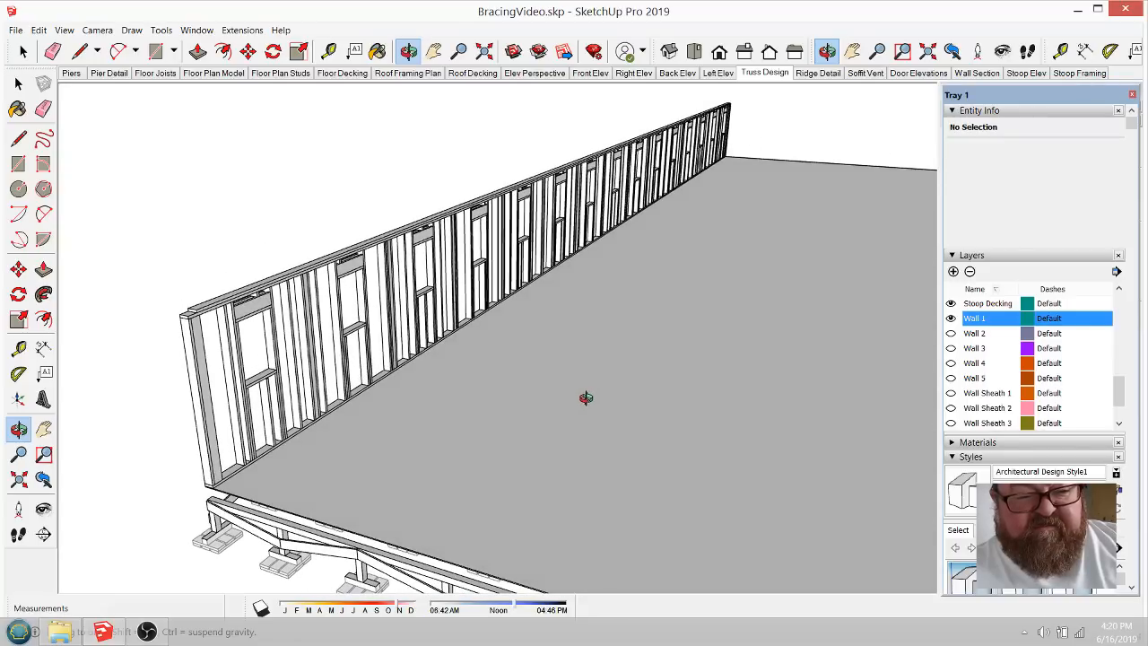
left_click_drag(584, 358, 576, 398)
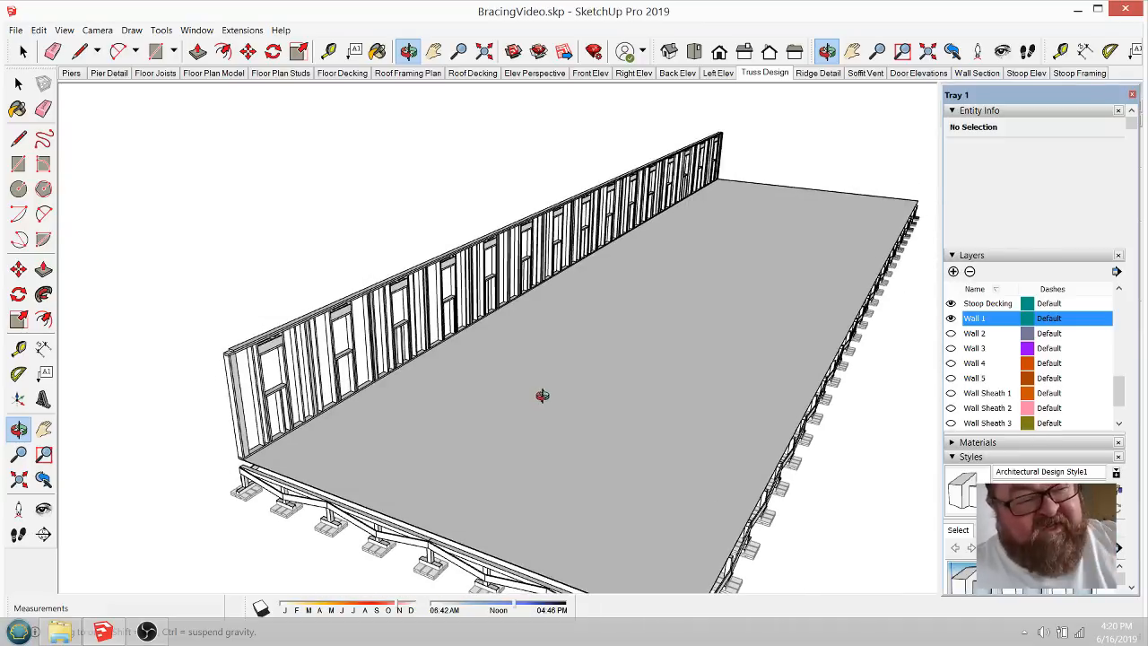
left_click_drag(507, 390, 471, 404)
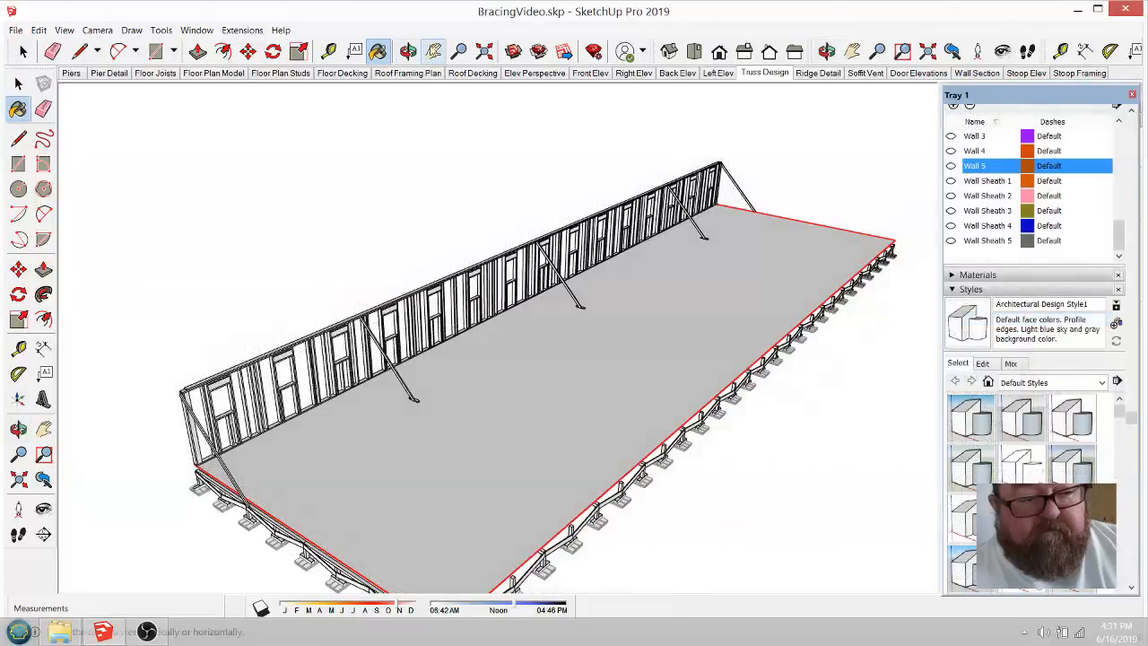
Step: Clear the deck selection and examine the diagonal braces running from the top of Wall 1 down to the deck
key("o")
mouse_move(499, 205)
left_mouse_down()
mouse_move(564, 395)
mouse_move(478, 387)
mouse_move(417, 330)
left_mouse_up()
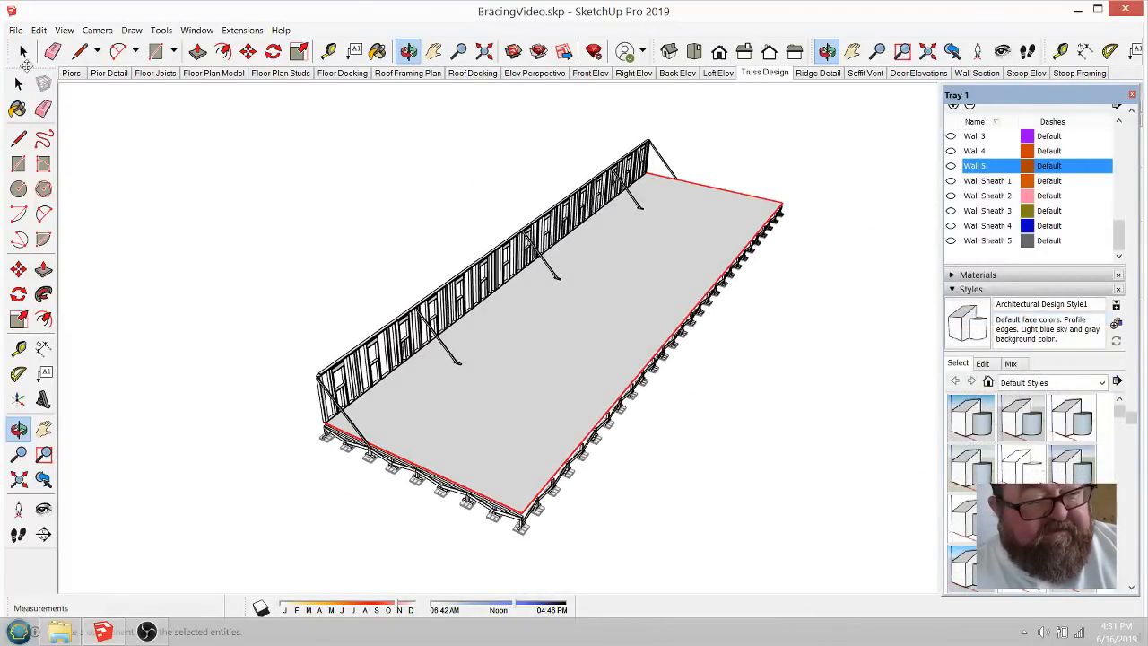
left_click(23, 51)
key("o")
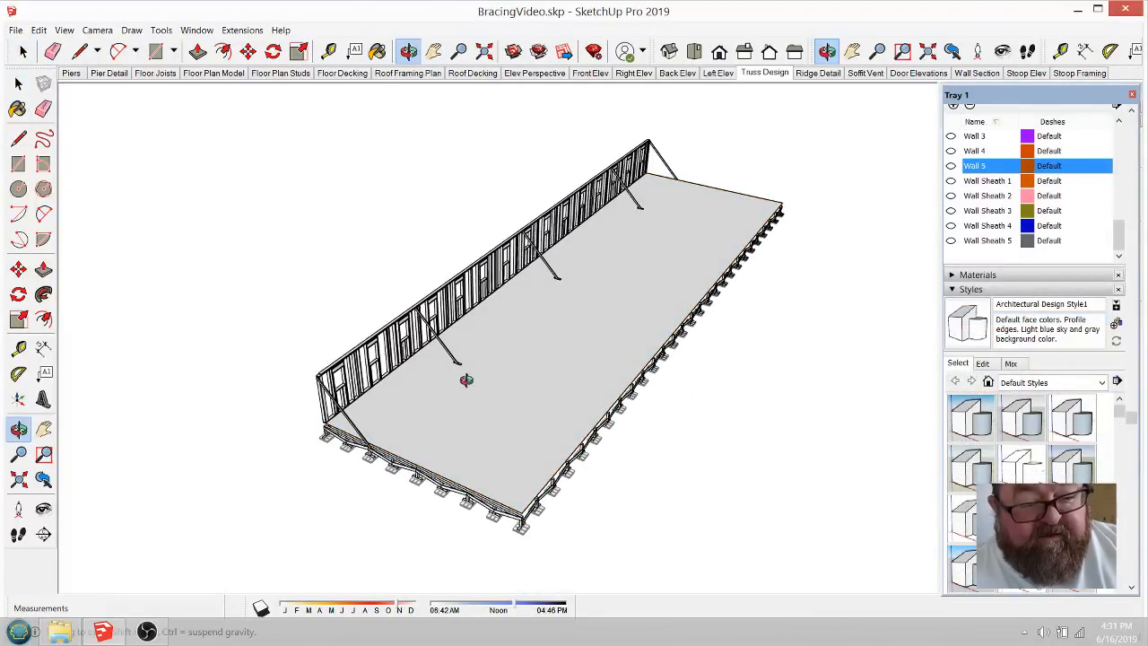
left_click_drag(466, 379, 482, 355)
scroll(484, 352, "up", 5)
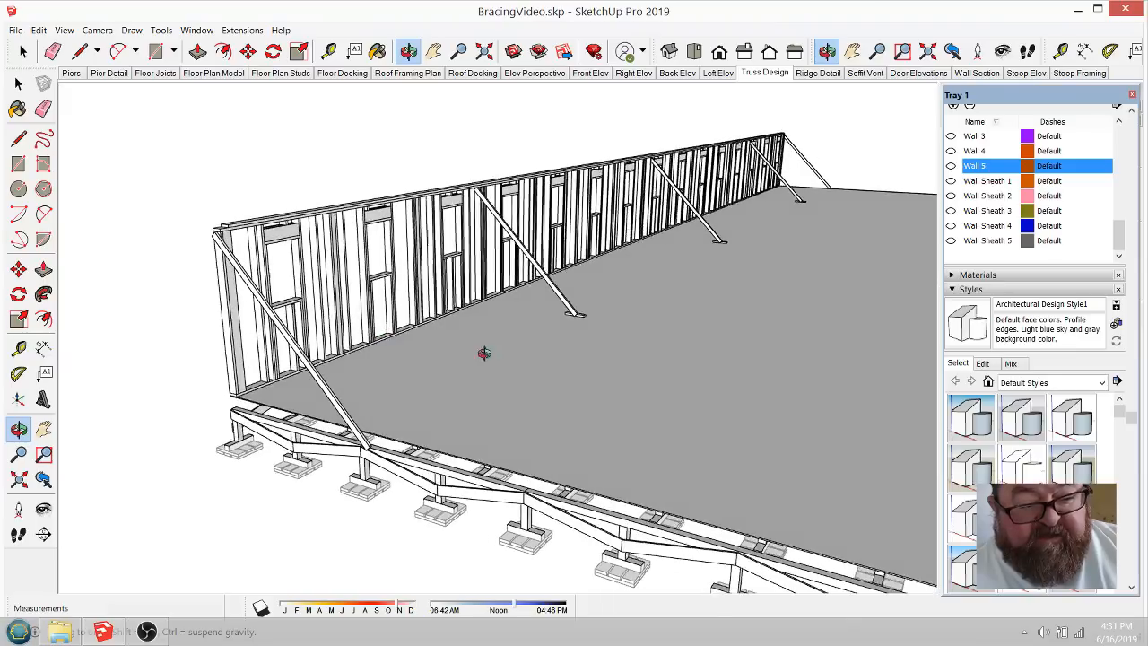
middle_click_drag(484, 352, 635, 348)
middle_click_drag(543, 351, 482, 487)
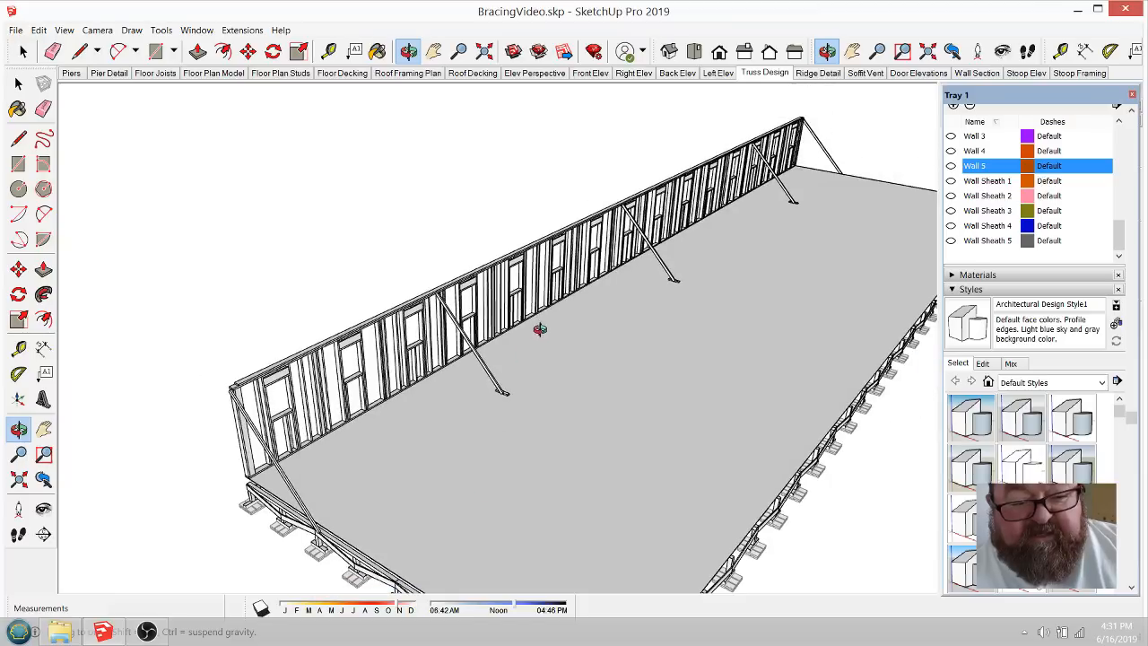
middle_click_drag(539, 329, 536, 310)
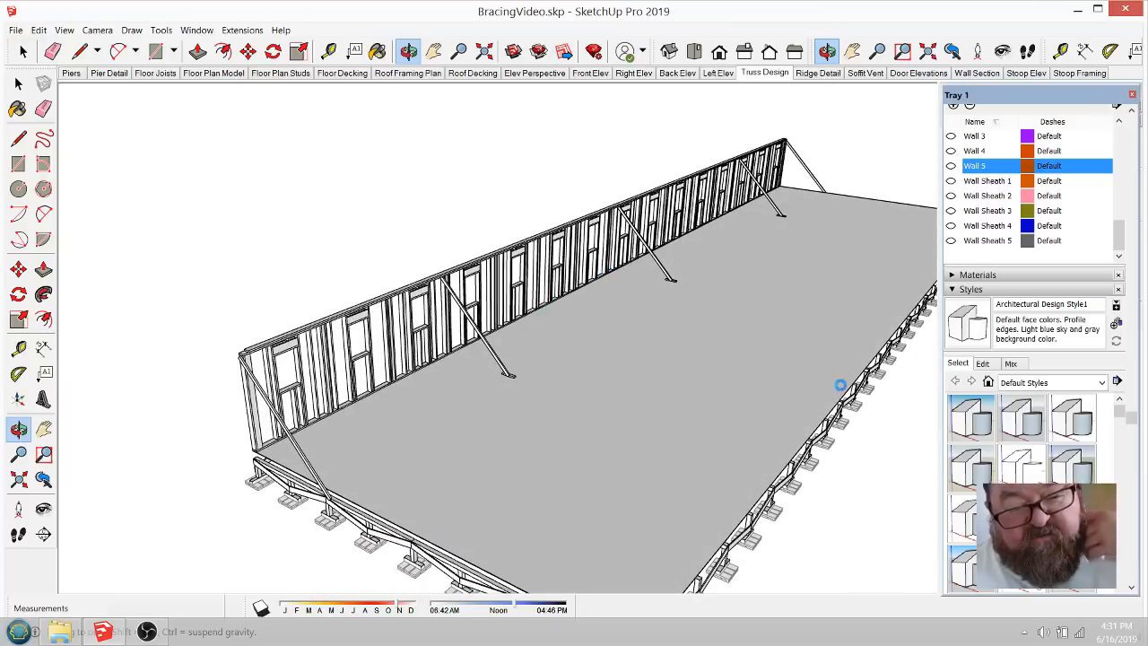
middle_click_drag(624, 335, 525, 395)
Step: Examine up close how the end brace attaches to the corner stud near the top of Wall 1
scroll(374, 358, "up", 10)
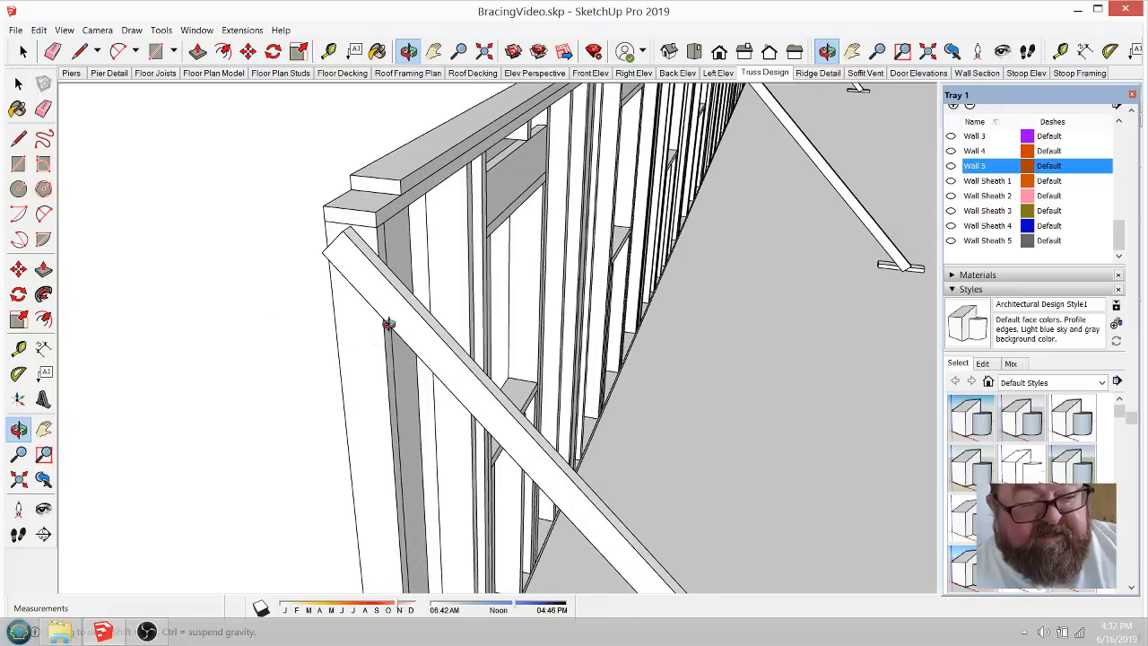
left_click_drag(306, 320, 192, 320)
left_click_drag(476, 320, 283, 328)
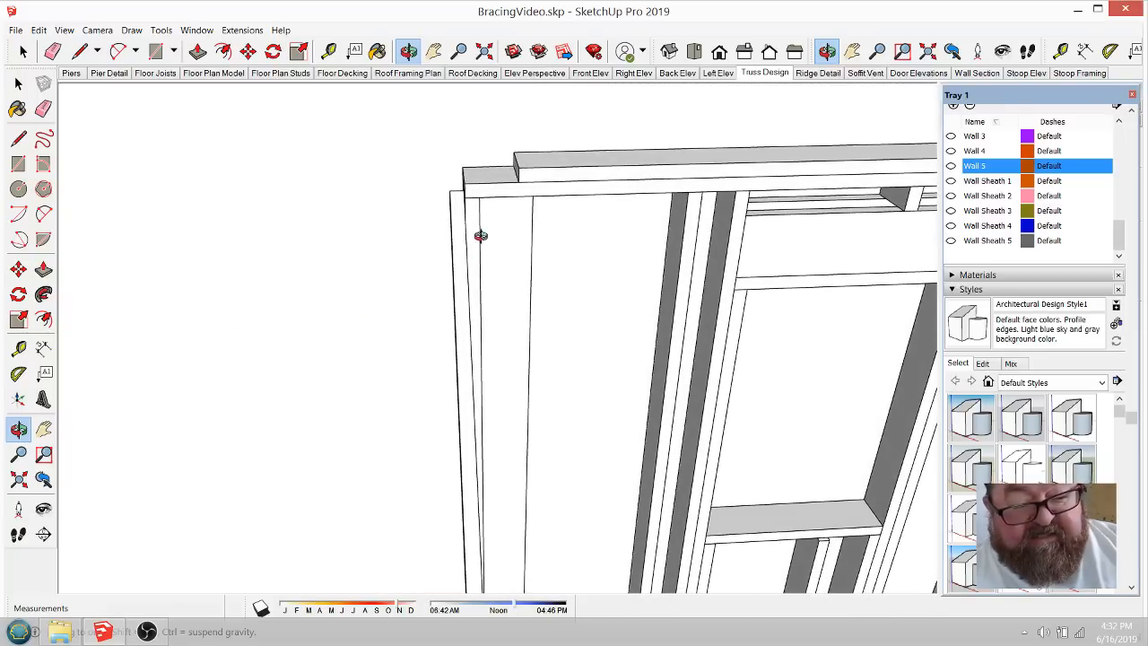
left_click_drag(480, 238, 545, 380)
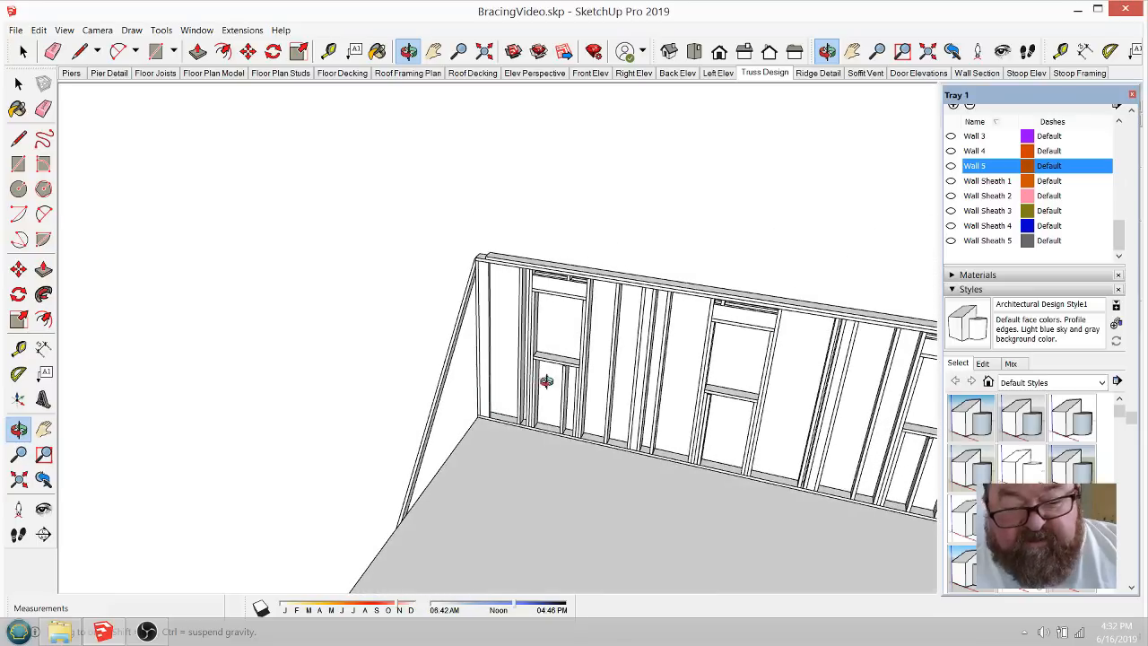
Step: Turn on the Wall 4 layer to show the end wall framing at Wall 1's braced corner, keeping Wall 3 hidden
left_click(952, 212)
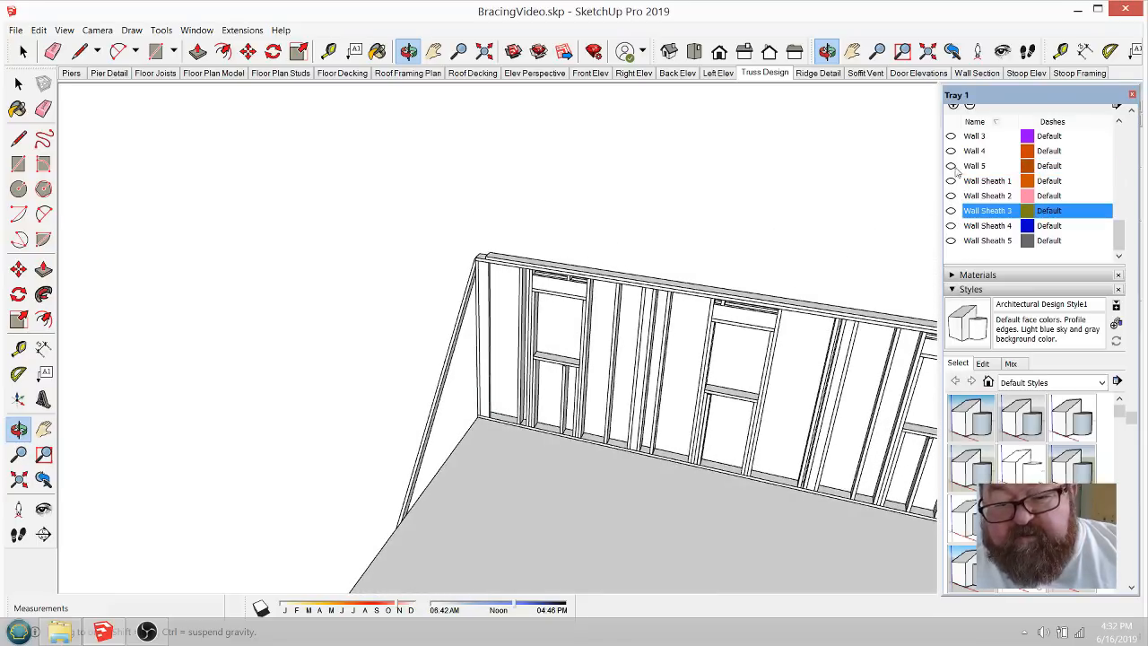
left_click(949, 137)
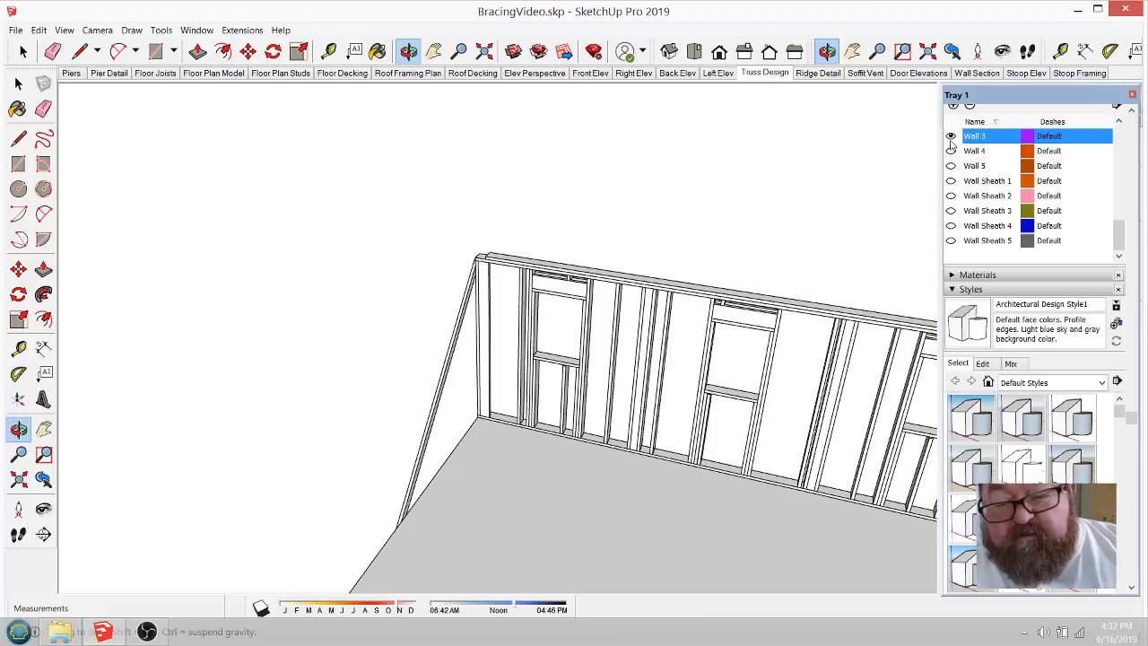
left_click(950, 152)
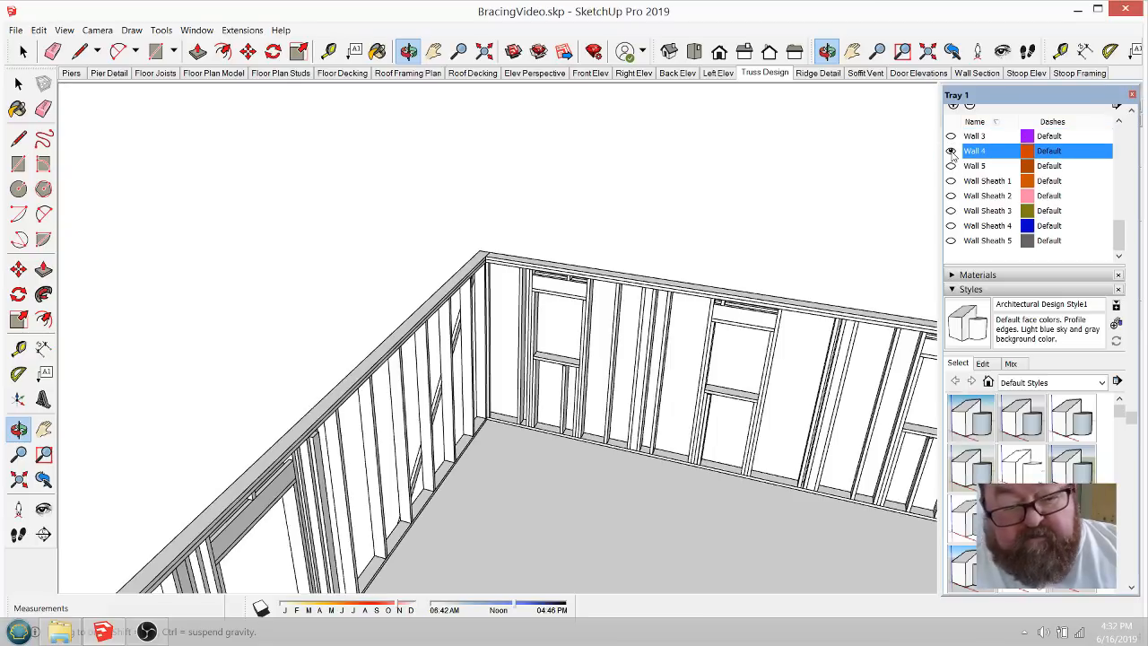
Step: Turn on the Floor Joists layer to show the rim joist below the end wall at Wall 1's braced corner
scroll(464, 313, "up", 10)
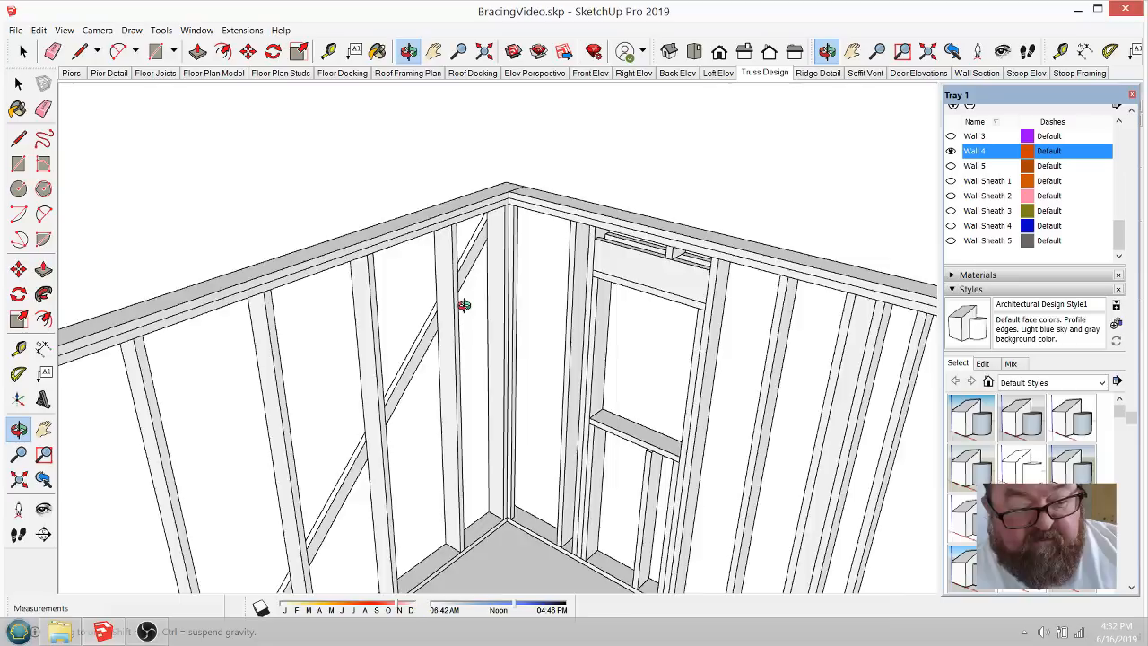
scroll(520, 233, "down", 6)
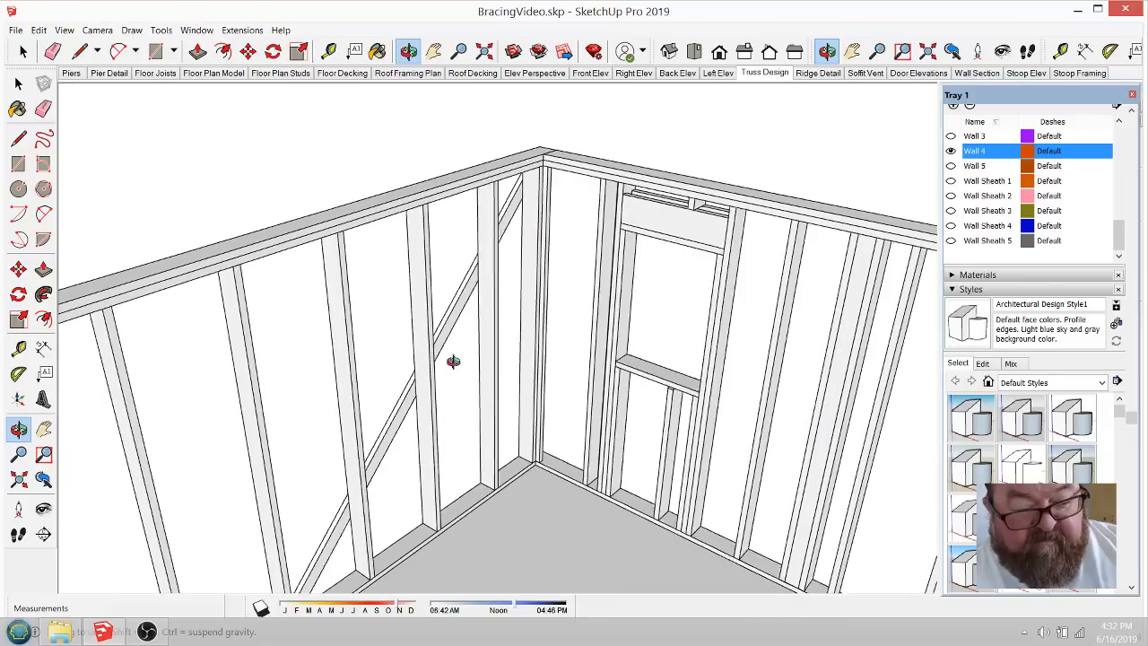
scroll(642, 331, "up", 5)
left_click_drag(642, 332, 837, 251)
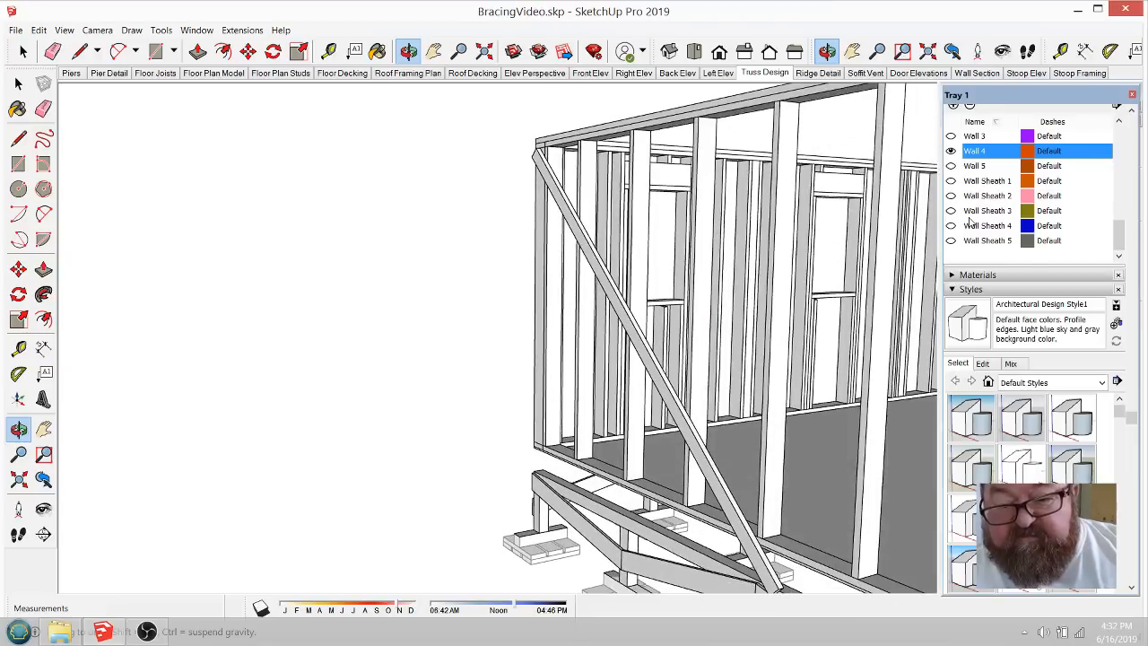
scroll(968, 220, "up", 5)
scroll(977, 210, "up", 4)
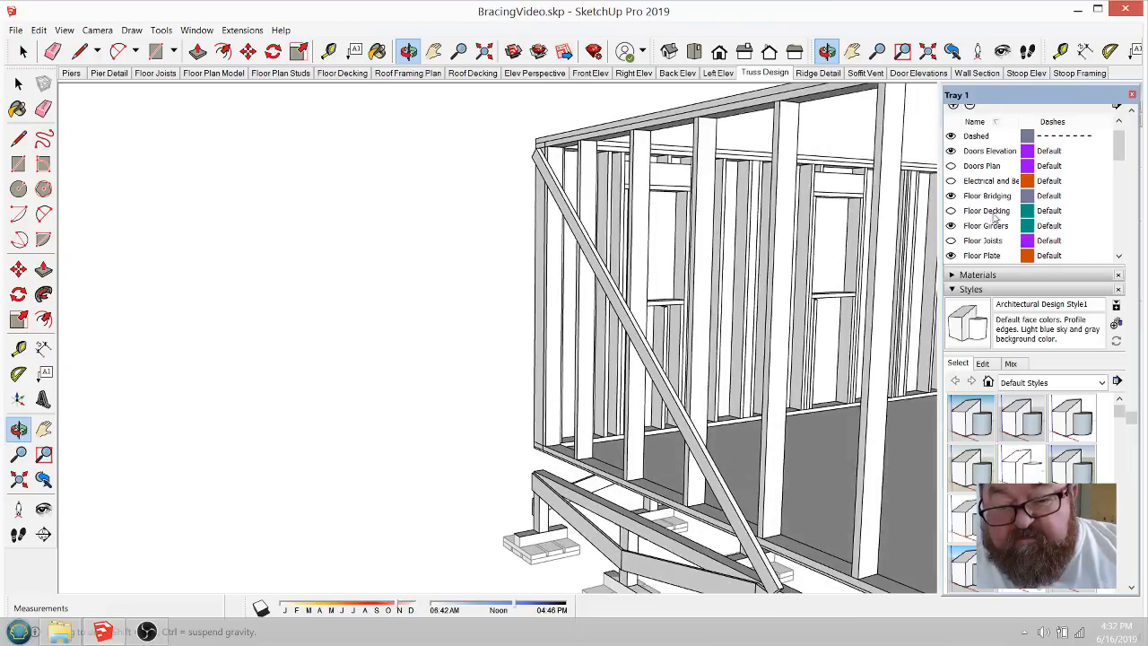
left_click(950, 240)
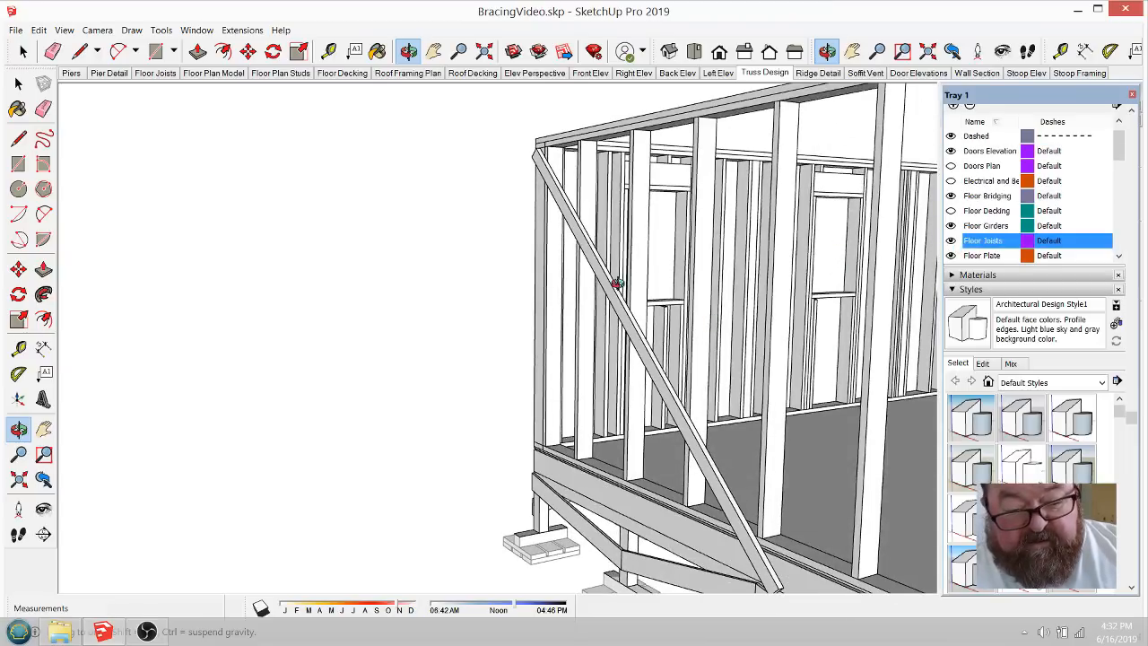
Step: Examine the outside end brace running from Wall 1's top corner across the Wall 4 framing down to the rim joist
left_click_drag(617, 284, 723, 326)
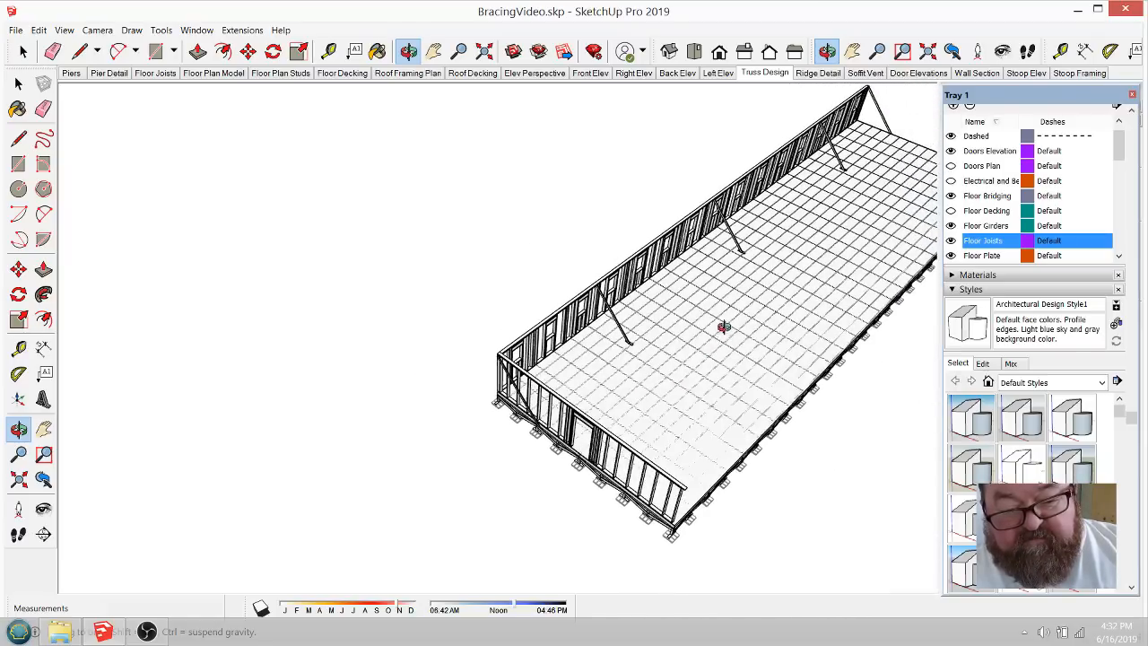
scroll(614, 350, "up", 6)
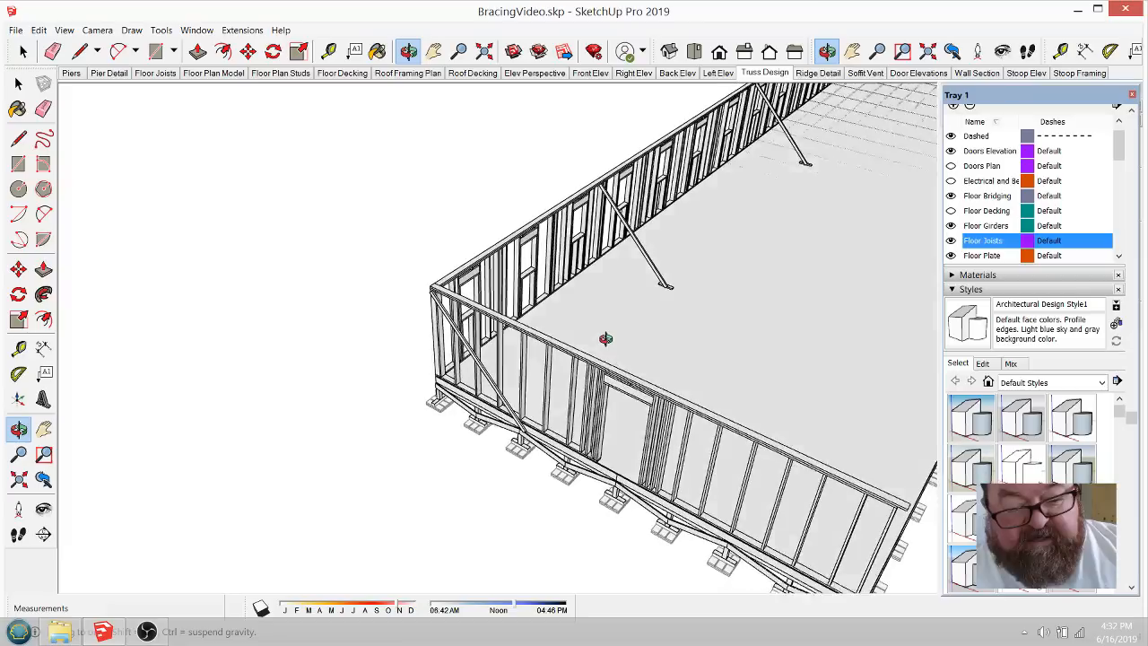
scroll(556, 336, "up", 2)
left_click_drag(506, 365, 553, 284)
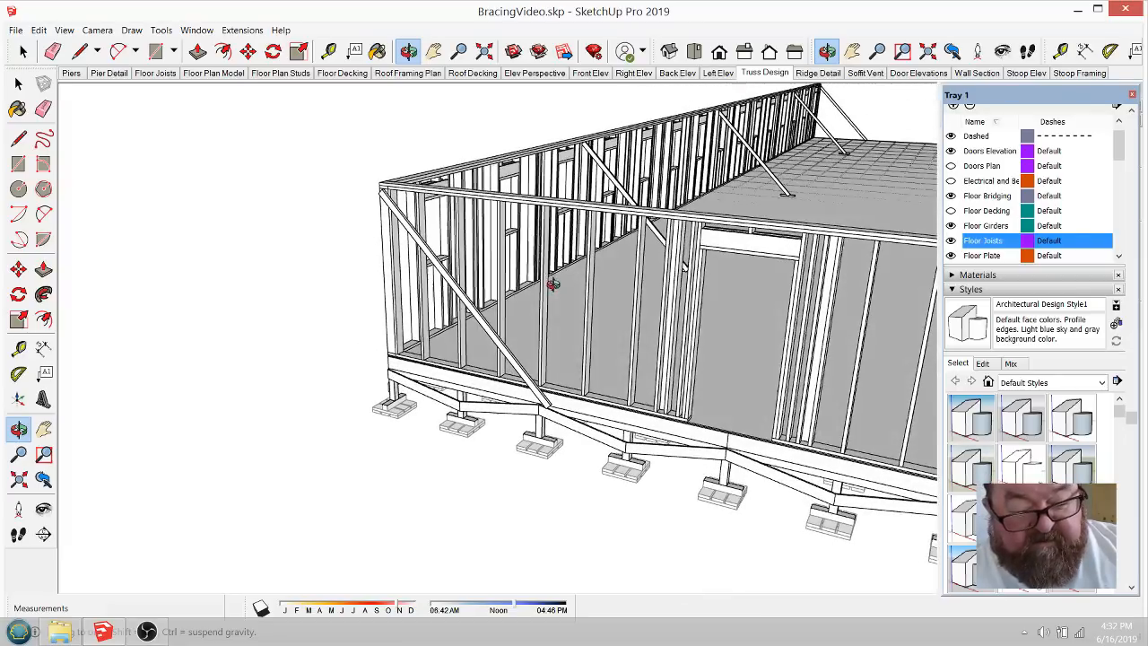
scroll(556, 376, "up", 6)
left_click_drag(545, 381, 527, 381)
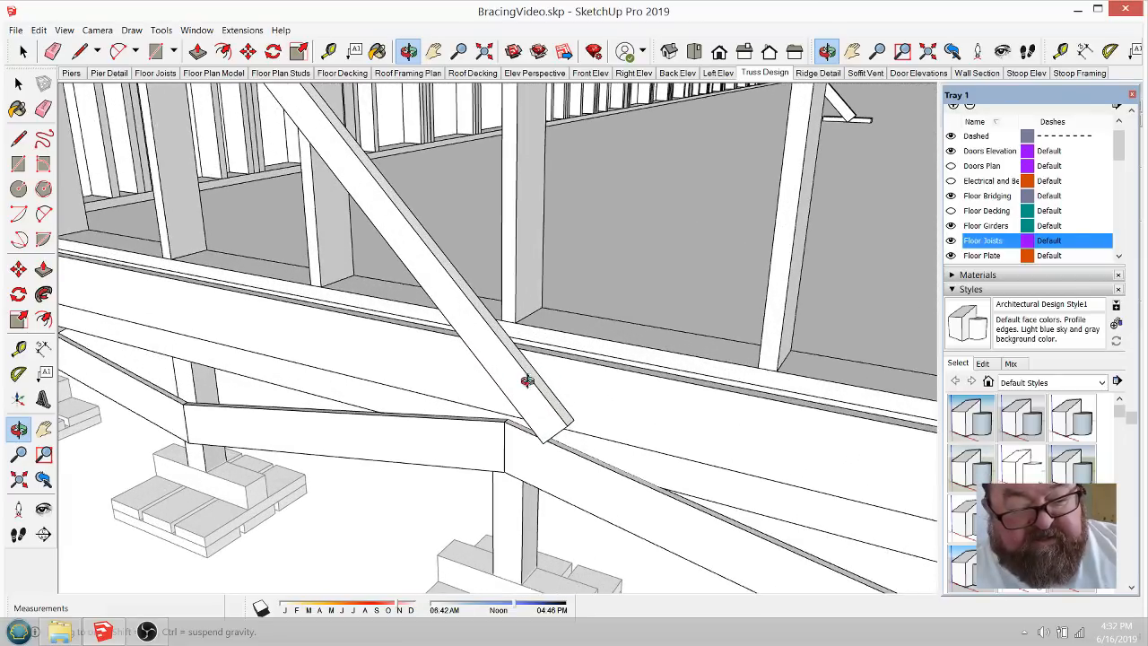
left_click_drag(488, 335, 383, 243)
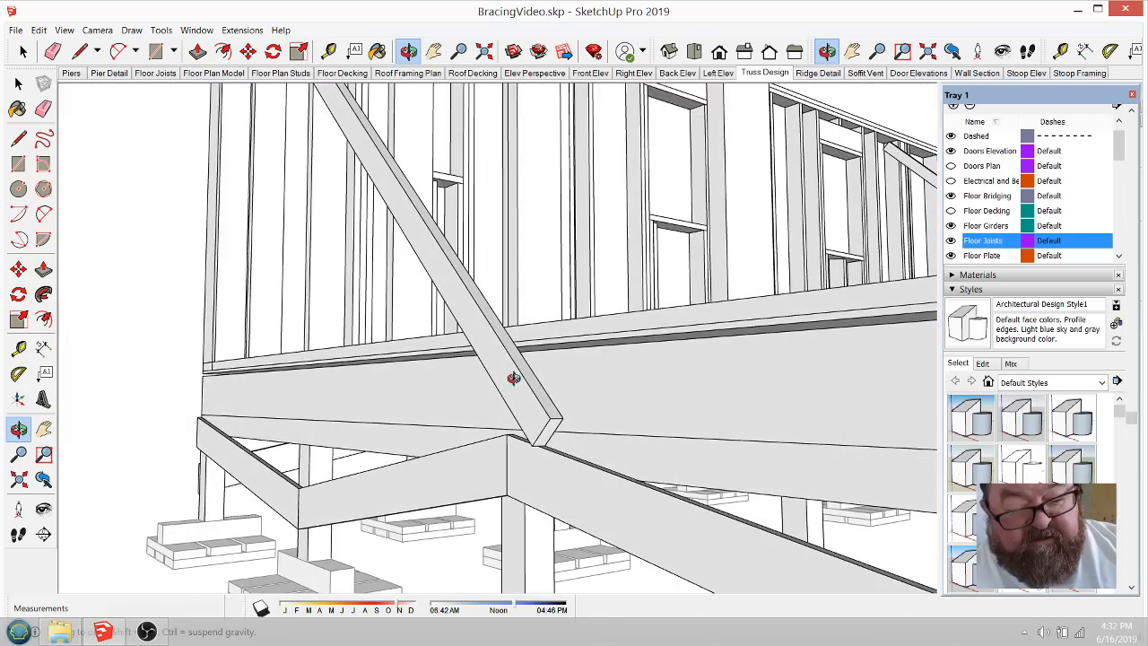
left_click_drag(529, 386, 589, 494)
scroll(610, 514, "down", 5)
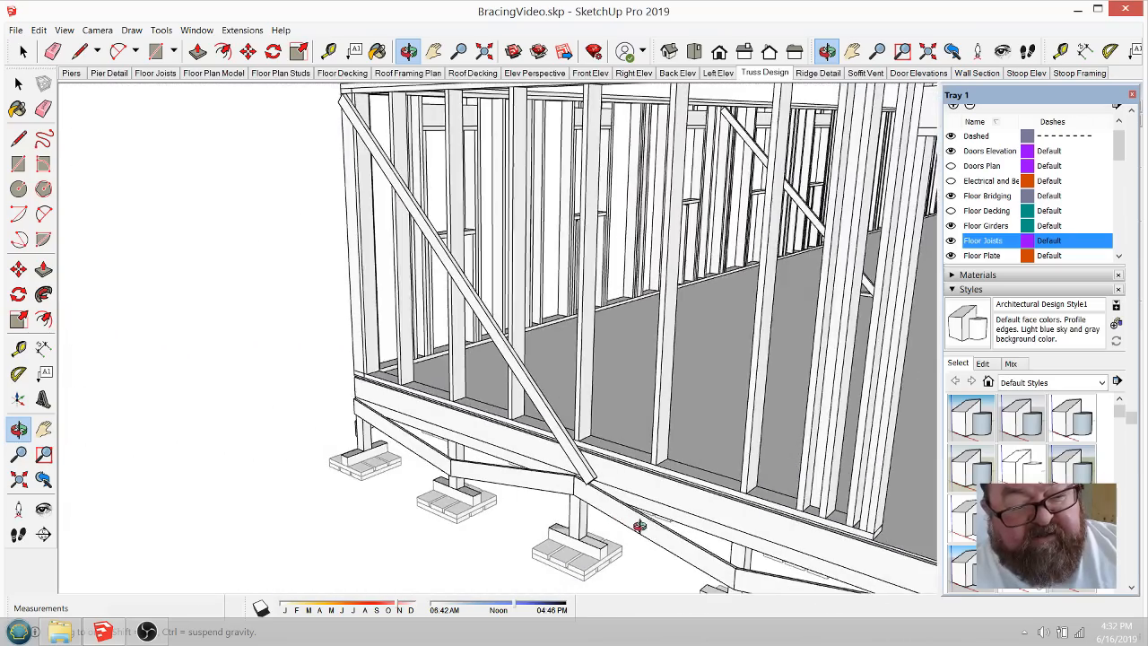
left_click_drag(501, 350, 600, 475)
scroll(342, 127, "up", 5)
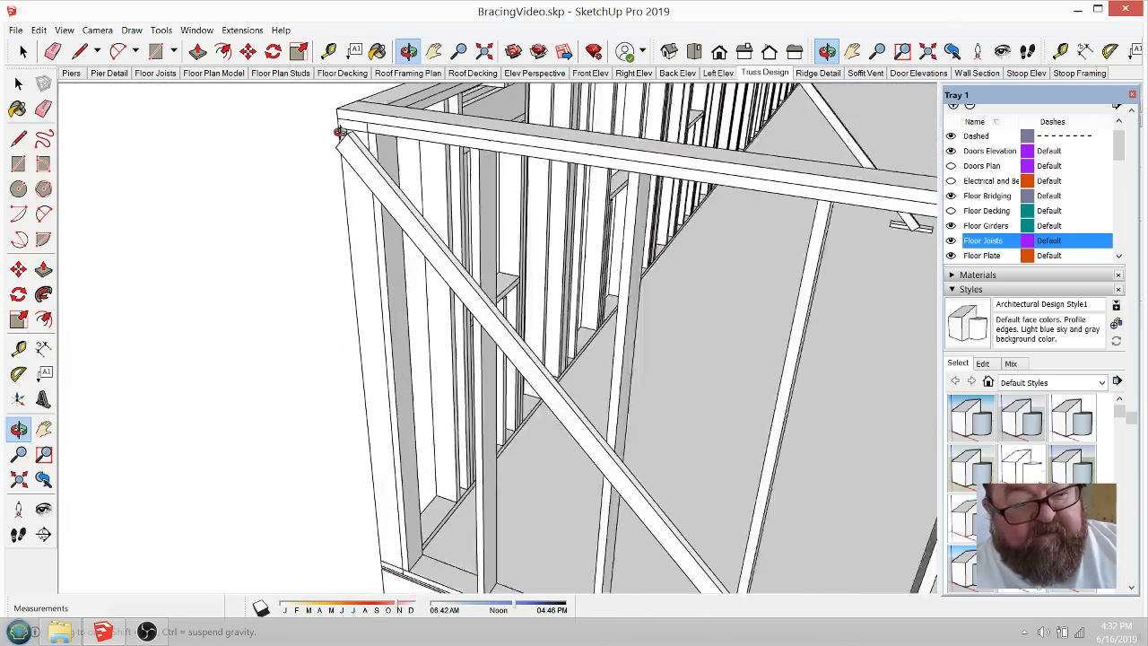
scroll(350, 142, "down", 4)
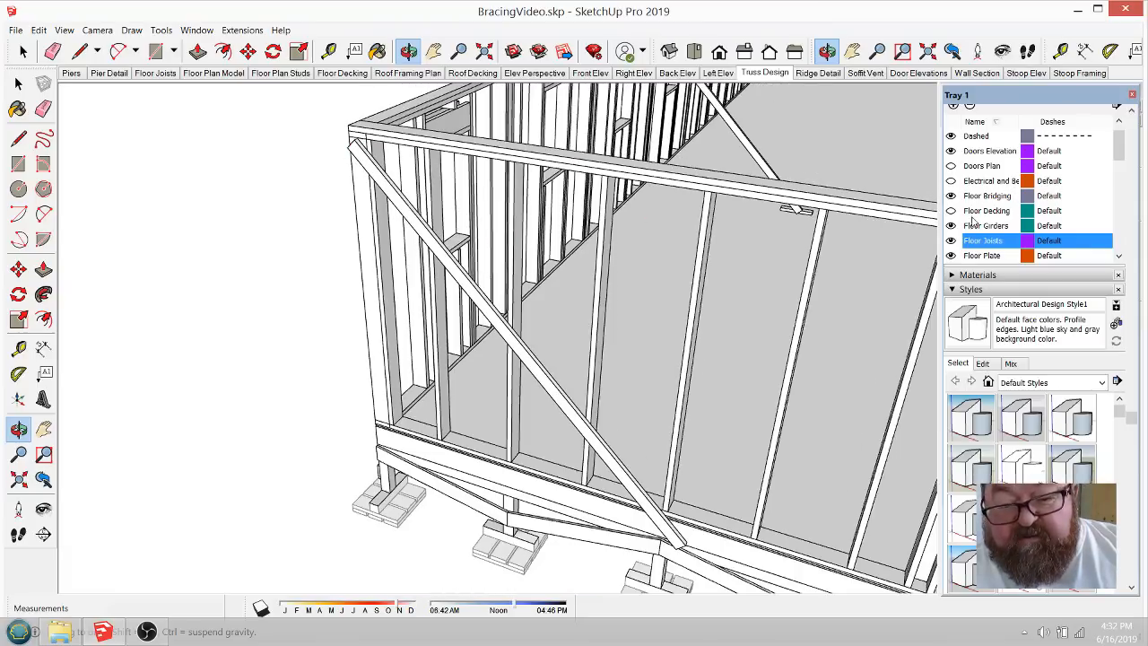
Step: Collapse the style settings and hide the Wall 4 layer, keeping Wall 1 and its braces visible
scroll(972, 220, "down", 10)
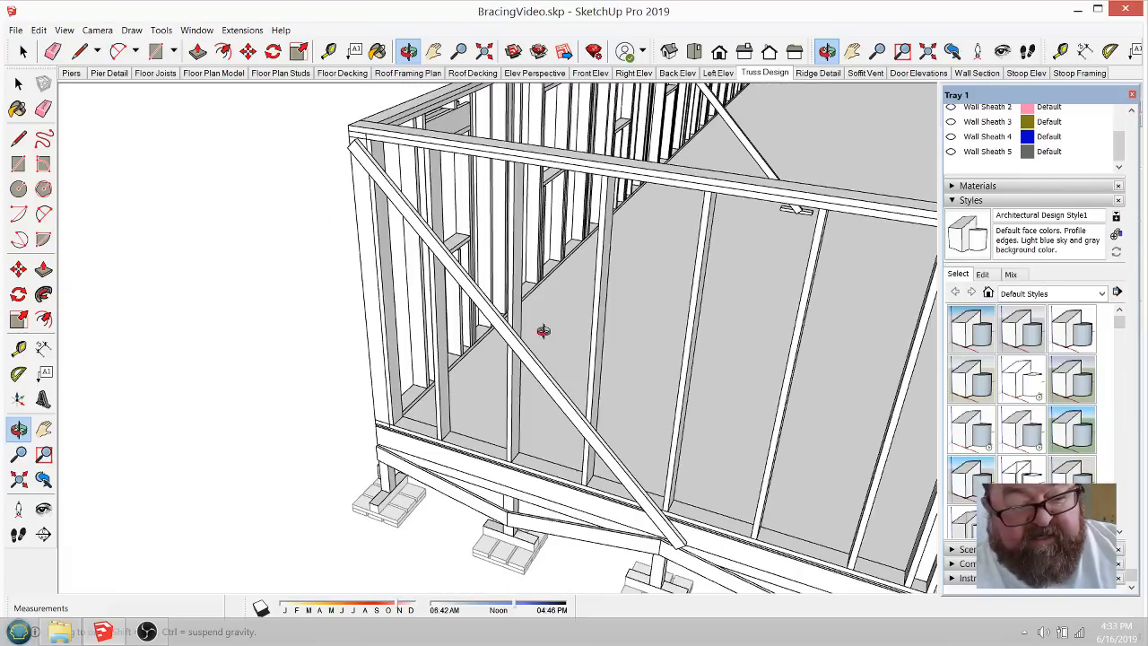
left_click_drag(466, 314, 538, 378)
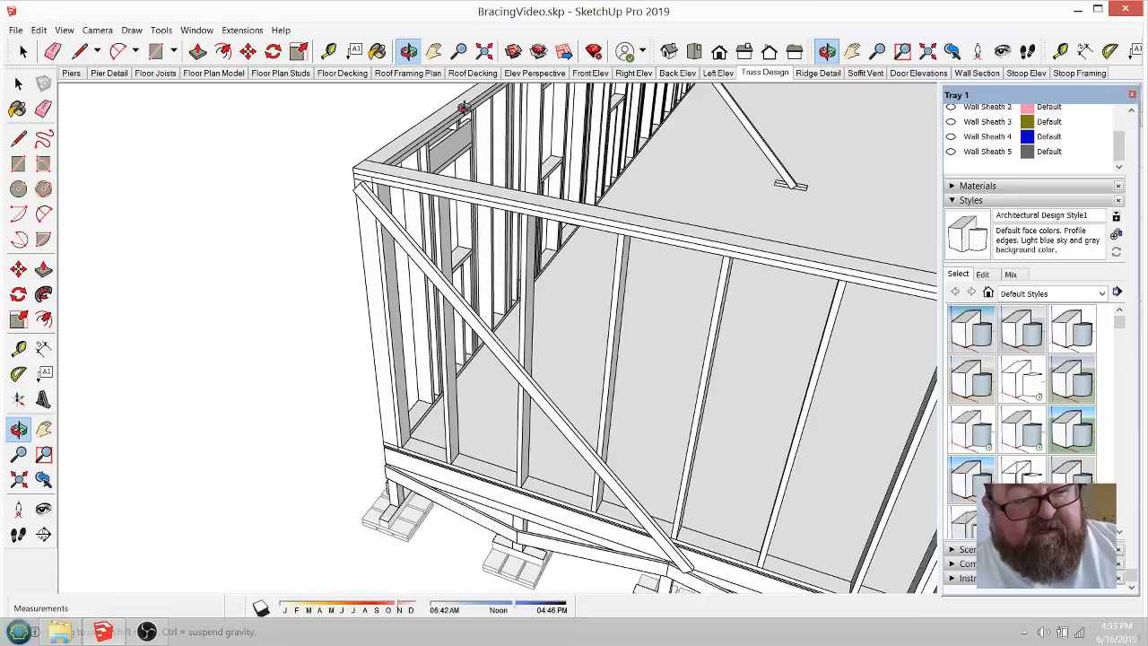
left_click_drag(462, 108, 506, 182)
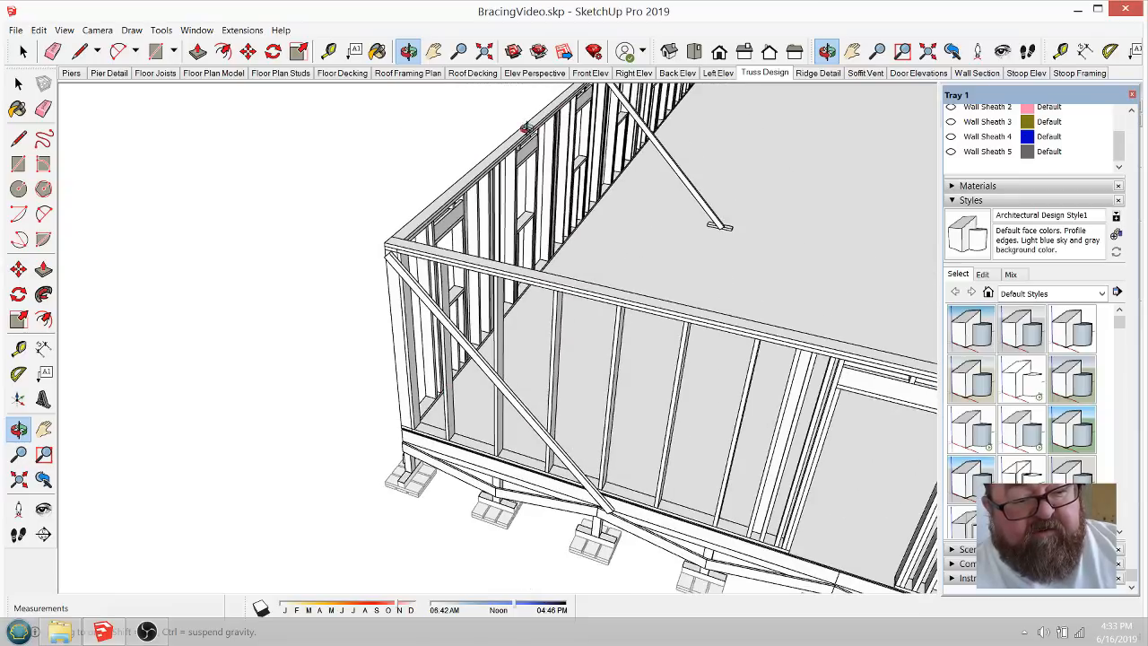
scroll(1004, 151, "up", 1)
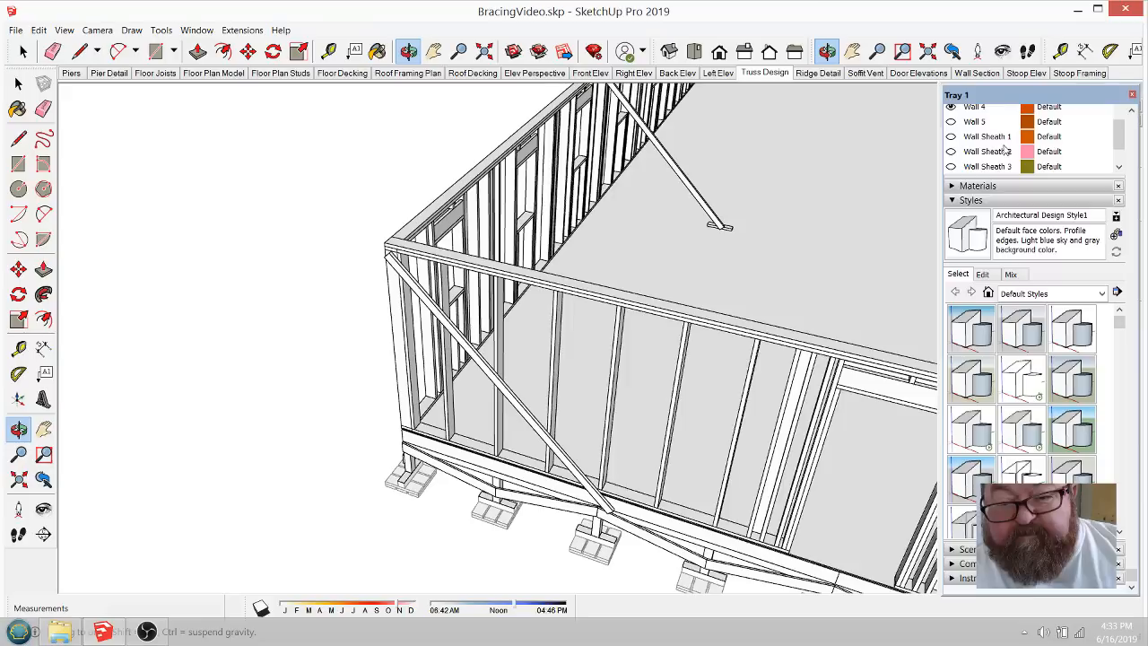
scroll(954, 137, "up", 1)
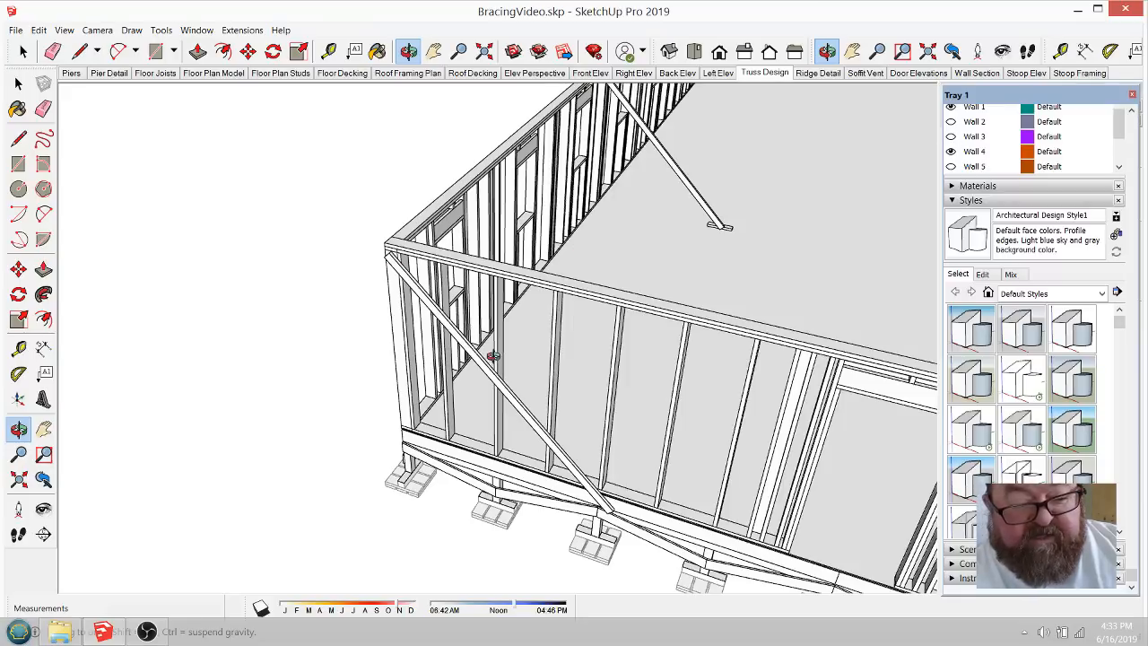
left_click(971, 199)
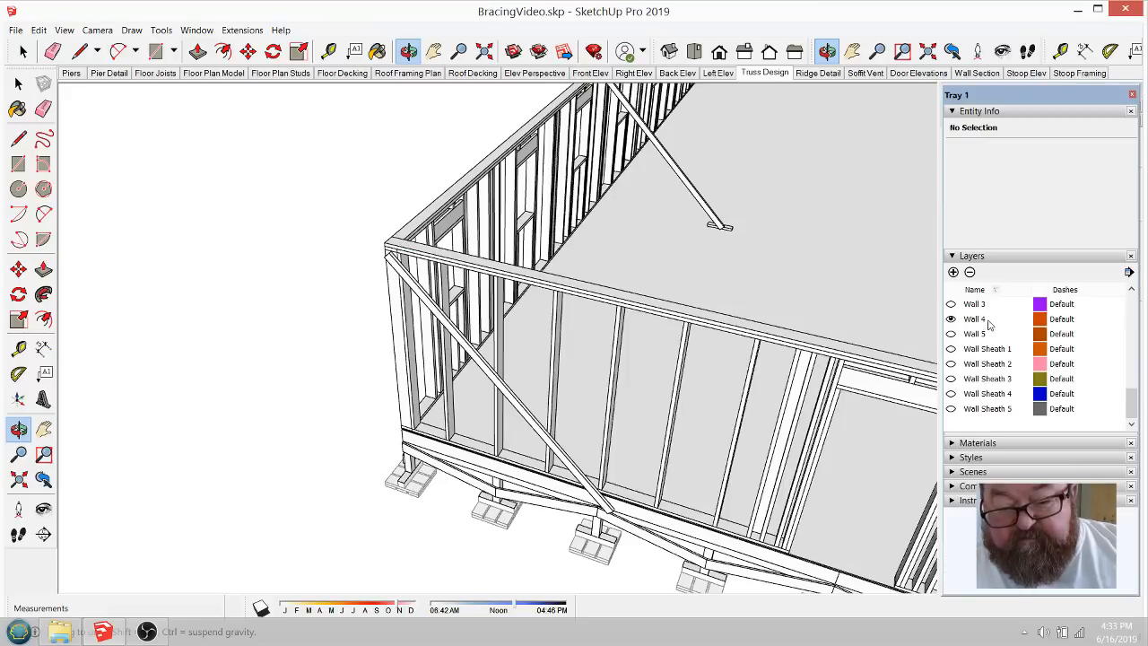
left_click(950, 319)
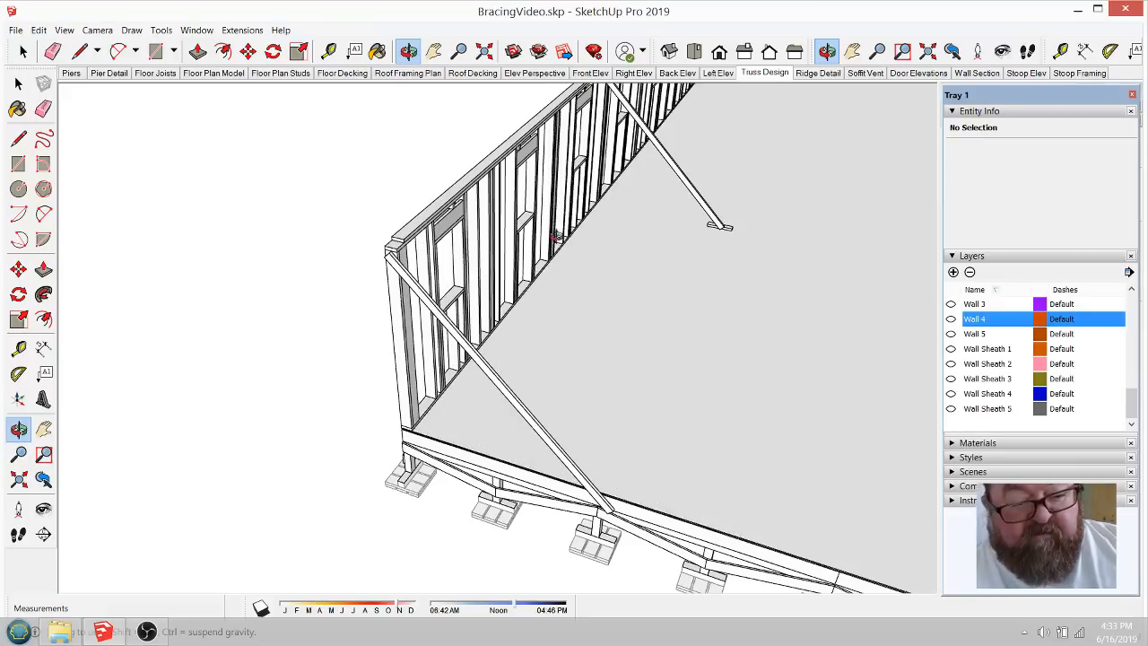
Step: Examine Wall 1's braces from the opposite end of the deck, including the end brace fixed to the rim joist and corner stud
left_click_drag(556, 236, 328, 348)
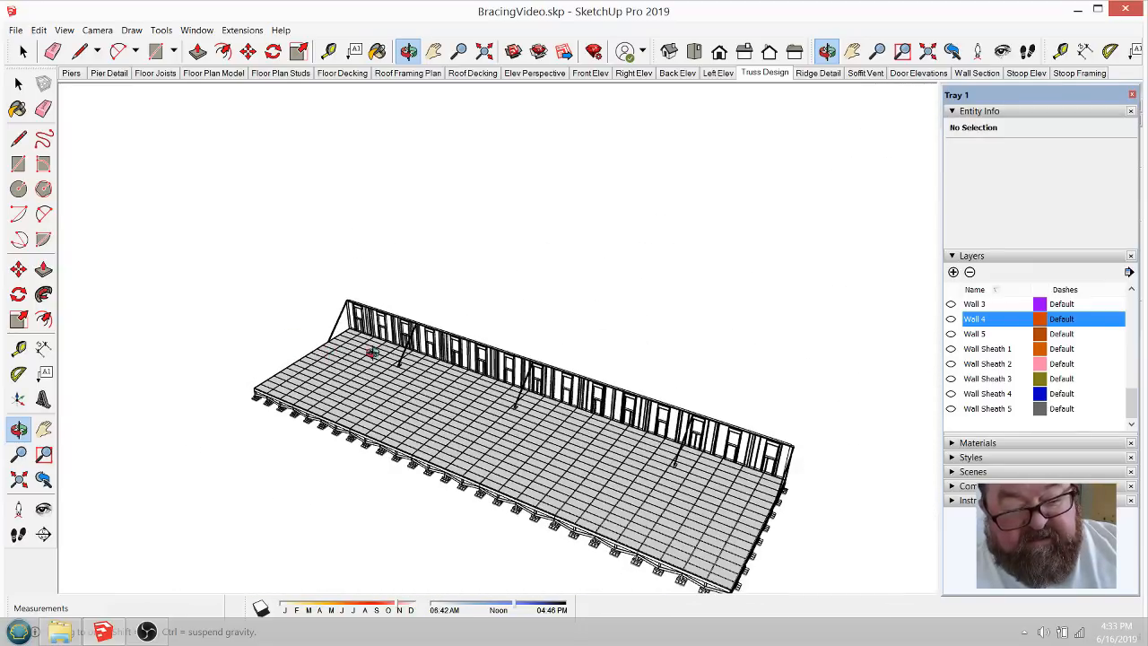
scroll(722, 475, "up", 6)
left_click_drag(814, 454, 624, 302)
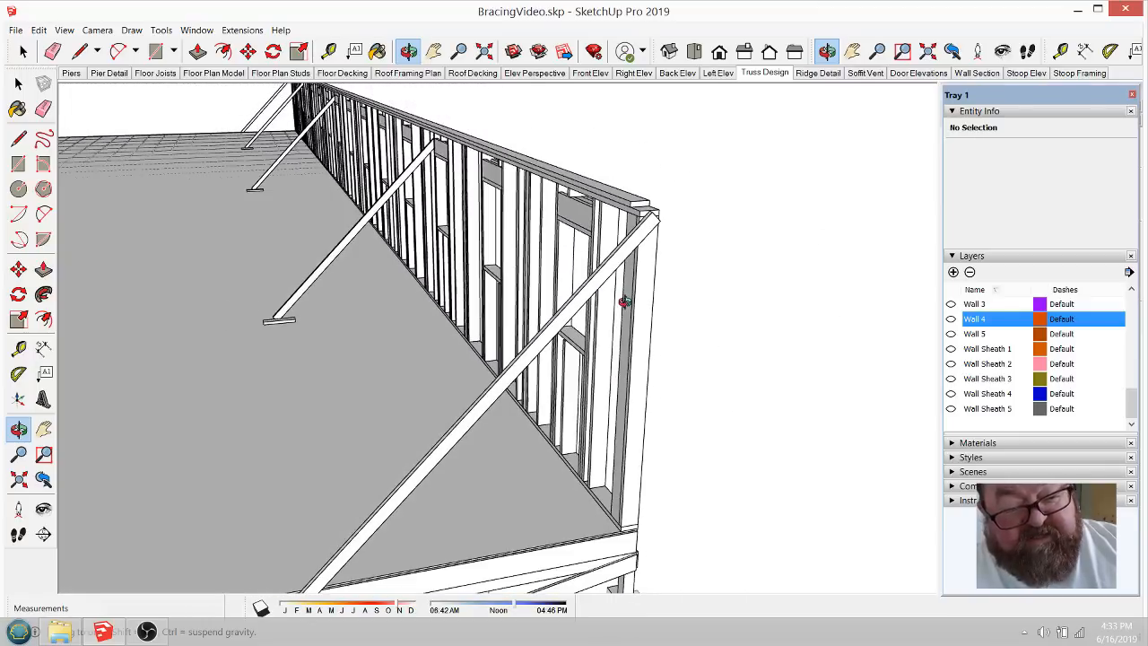
scroll(655, 251, "down", 2)
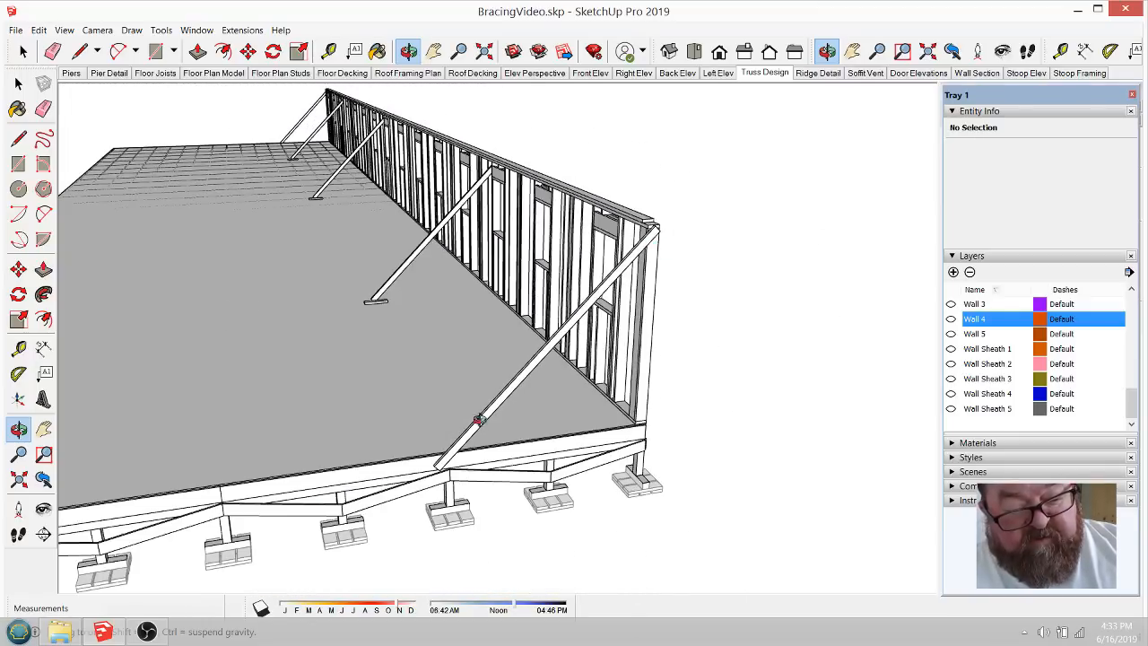
scroll(634, 253, "up", 1)
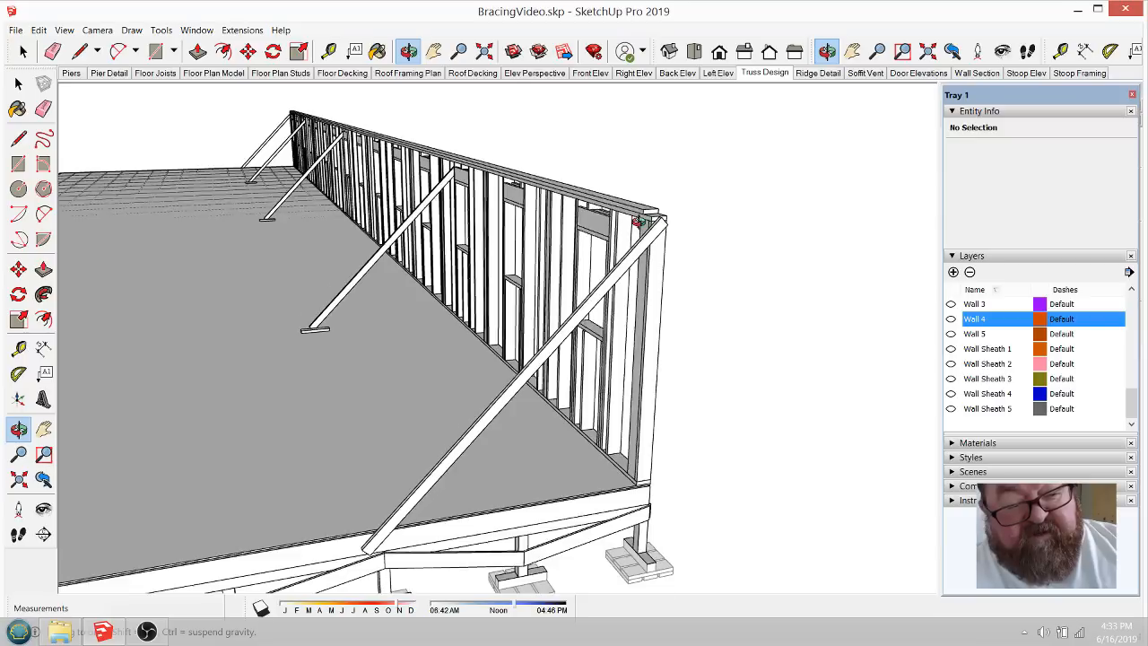
scroll(655, 229, "up", 2)
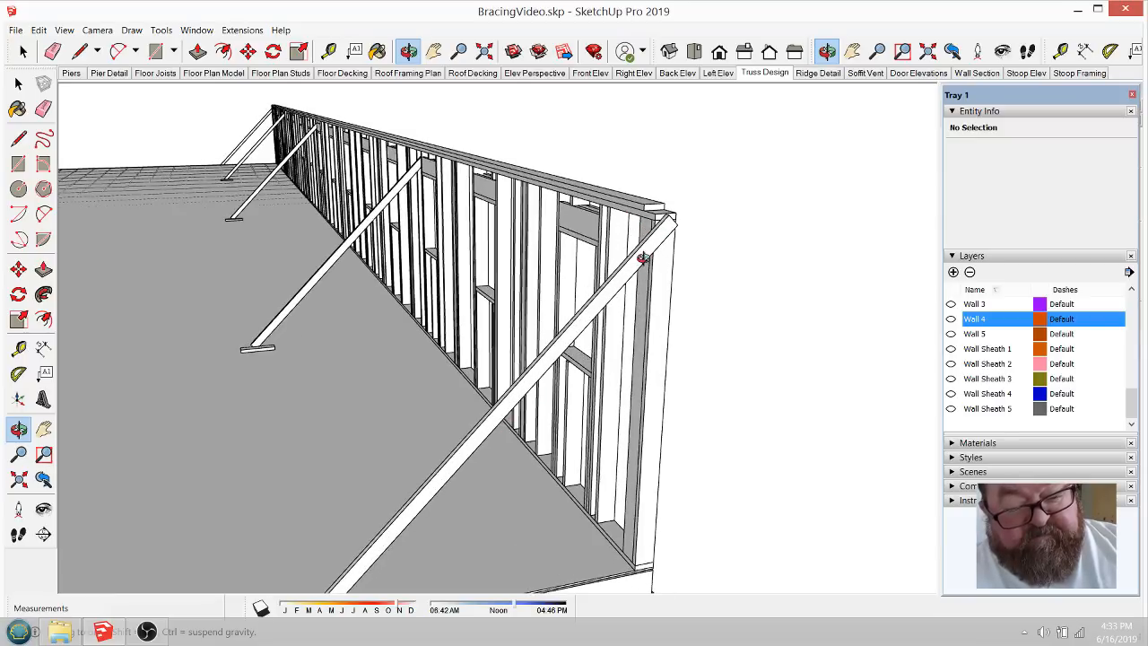
left_click_drag(640, 258, 702, 367)
scroll(711, 397, "down", 2)
left_click_drag(599, 283, 562, 403)
scroll(691, 371, "down", 4)
scroll(560, 404, "down", 2)
scroll(508, 447, "up", 4)
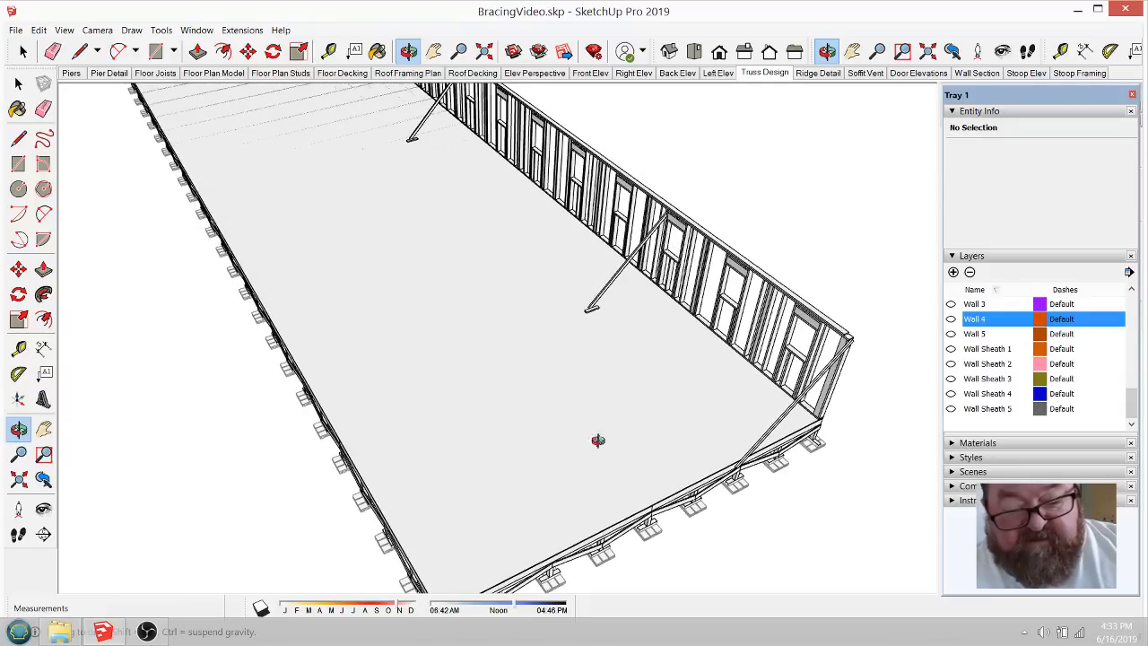
Step: Hide the Floor Joists layer while keeping the deck, girders, floor plate and foundation piers visible
scroll(989, 341, "up", 5)
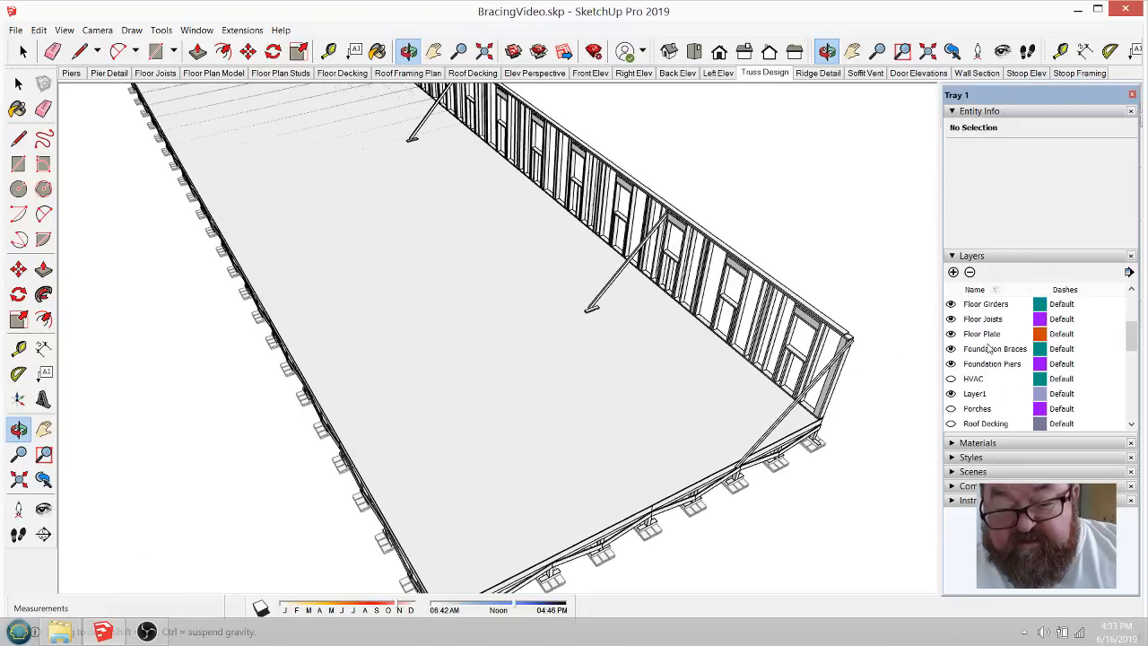
left_click(952, 320)
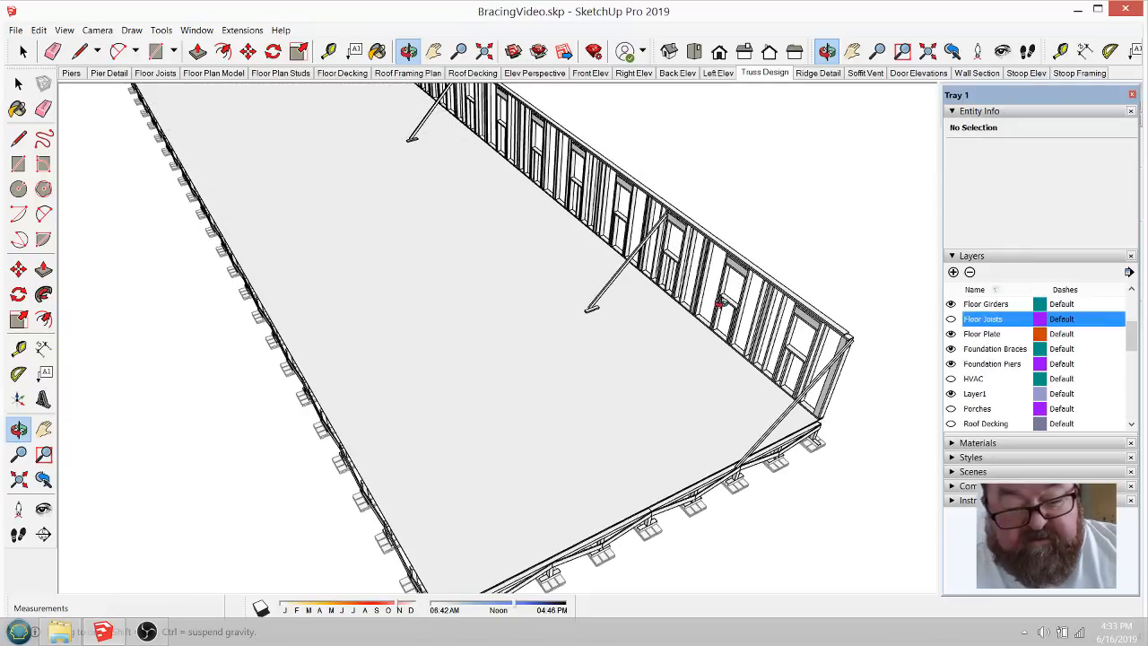
scroll(720, 303, "down", 2)
left_click_drag(555, 418, 462, 375)
Step: Turn on the Wall 2 layer to show the second long wall on the deck edge opposite Wall 1
scroll(267, 476, "up", 3)
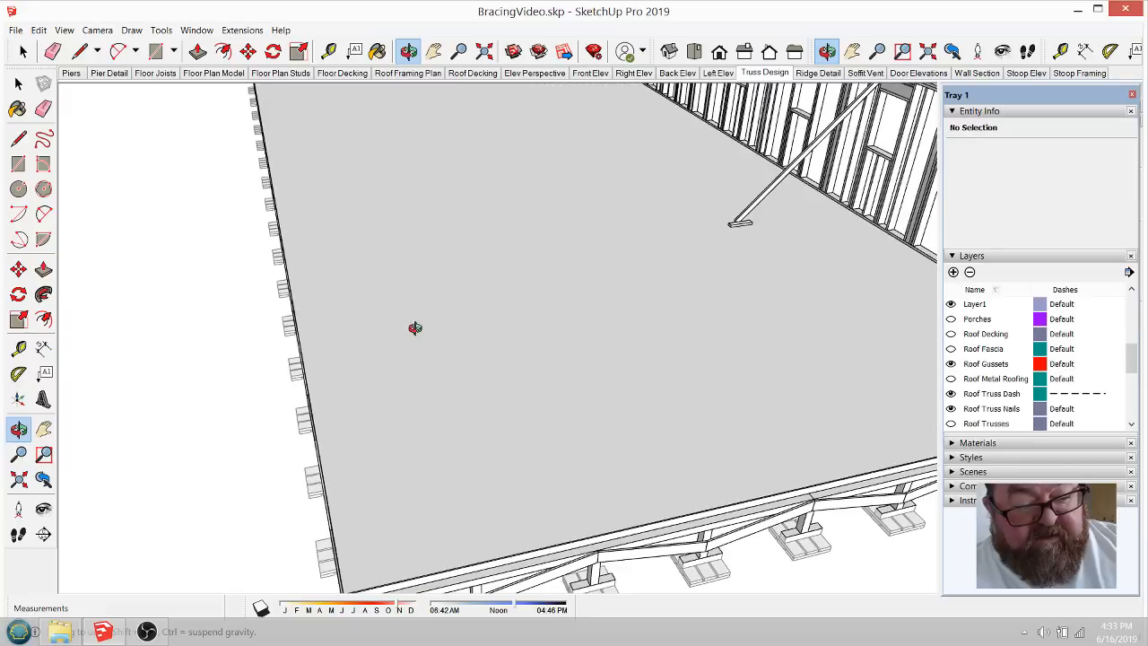
scroll(453, 415, "down", 3)
left_click_drag(453, 416, 296, 372)
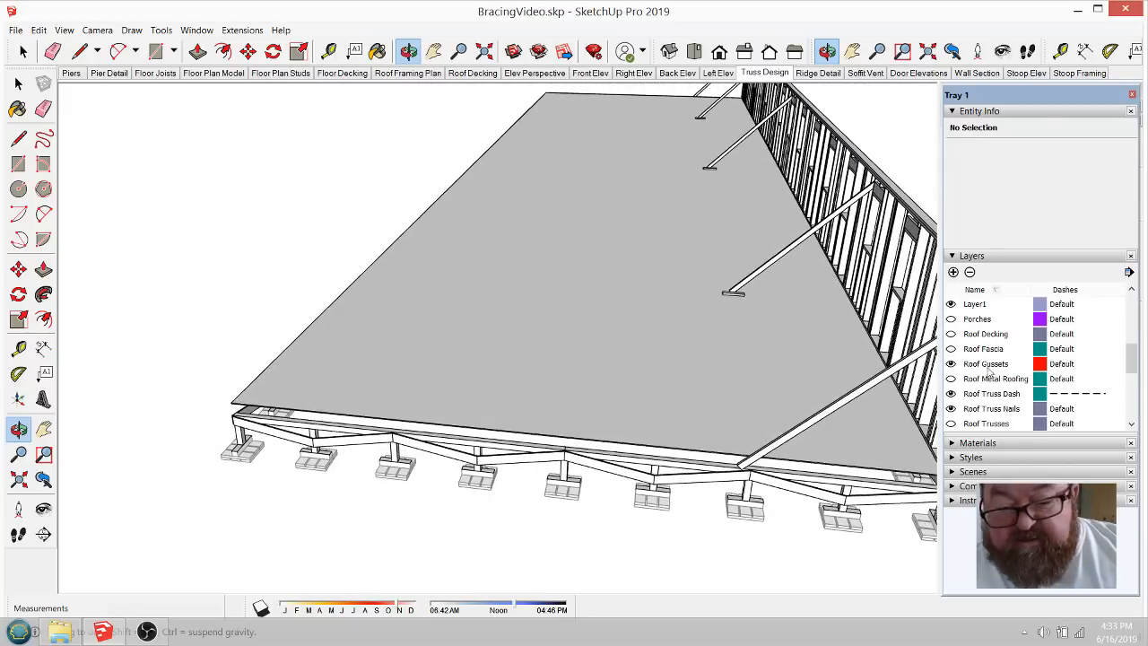
scroll(994, 380, "down", 2)
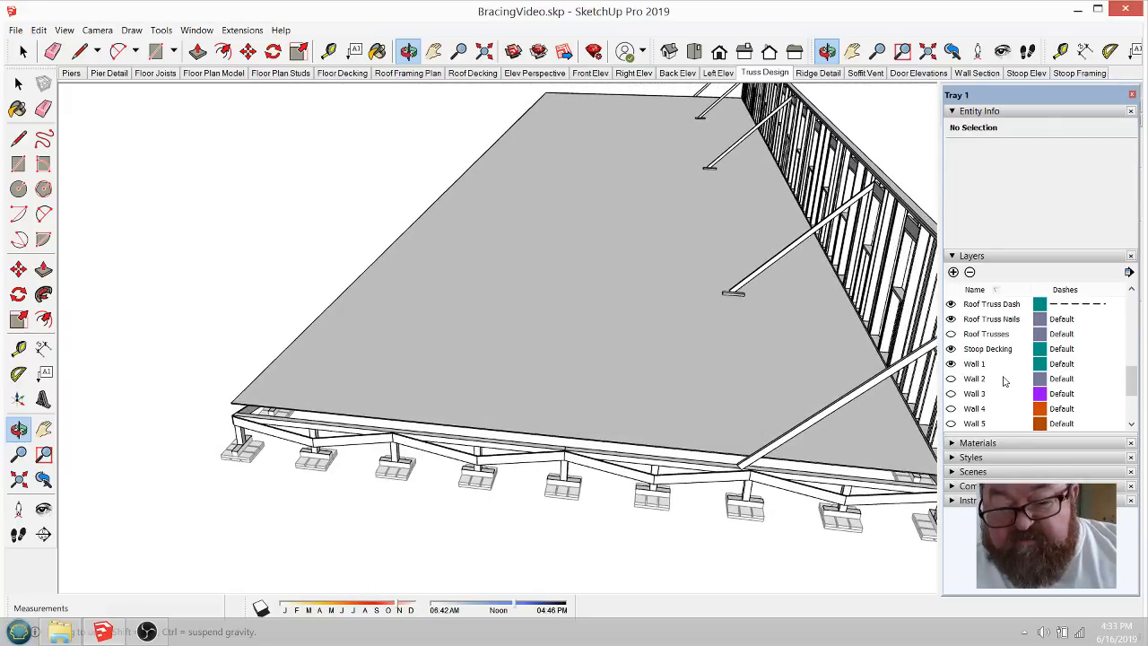
left_click(951, 379)
left_click_drag(506, 309, 574, 383)
scroll(574, 392, "down", 2)
left_click_drag(658, 377, 466, 250)
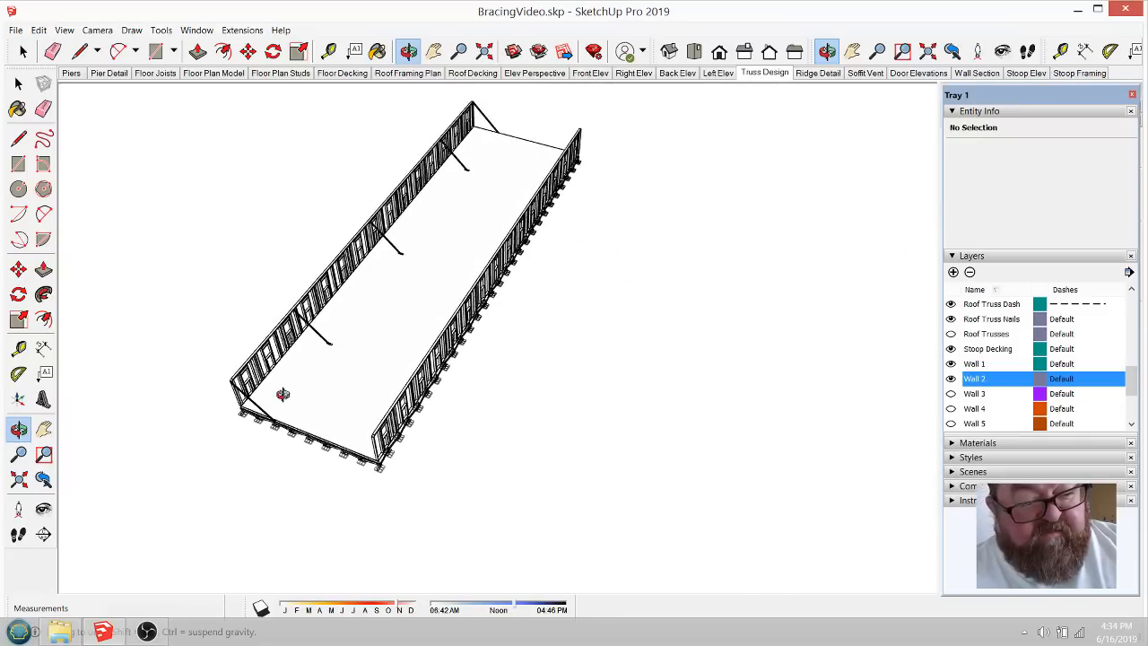
Step: Copy Wall 1's whole brace group across the deck toward Wall 2, about 13' 3" from the original
left_click_drag(283, 394, 258, 346)
scroll(259, 346, "up", 3)
left_click(24, 52)
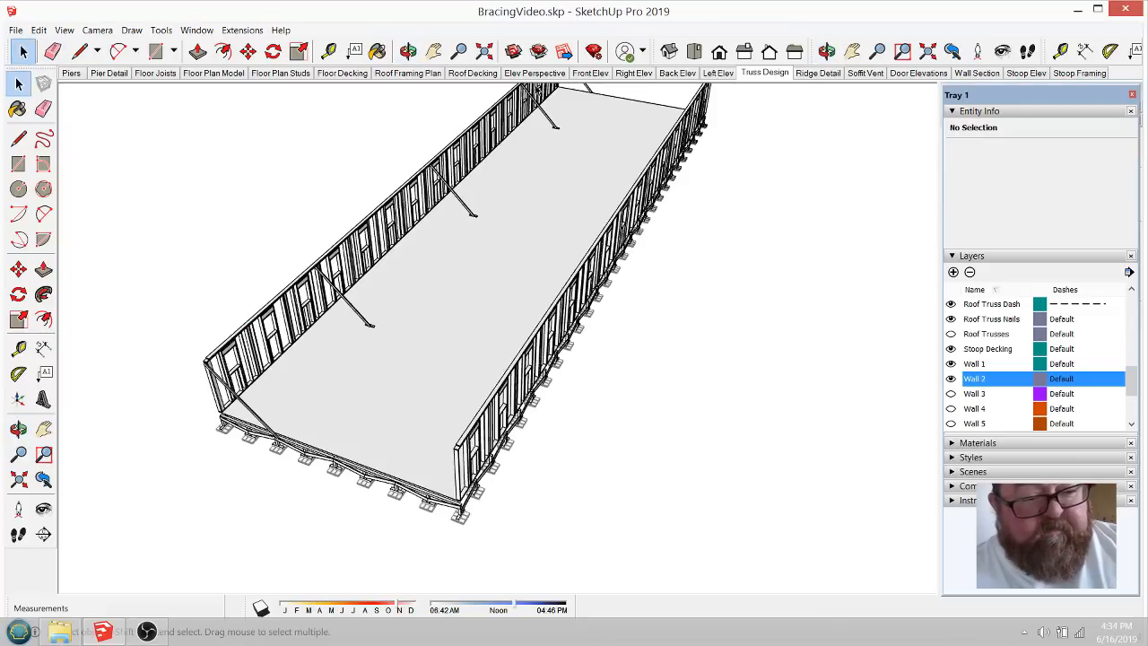
left_click(591, 89)
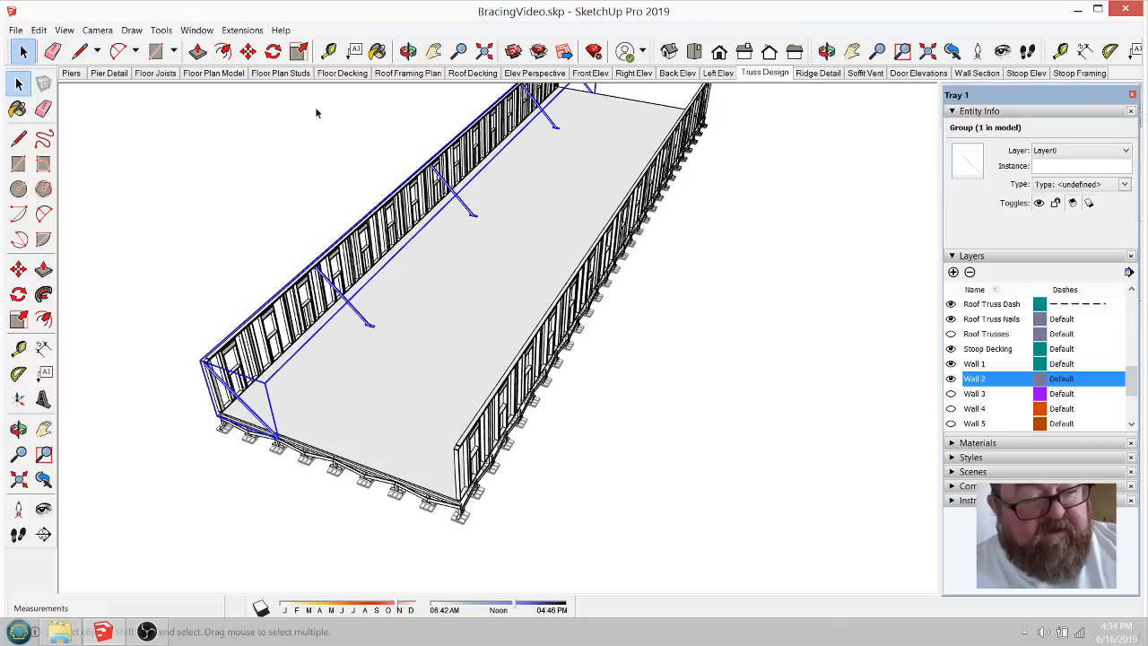
left_click(248, 51)
scroll(446, 442, "down", 2)
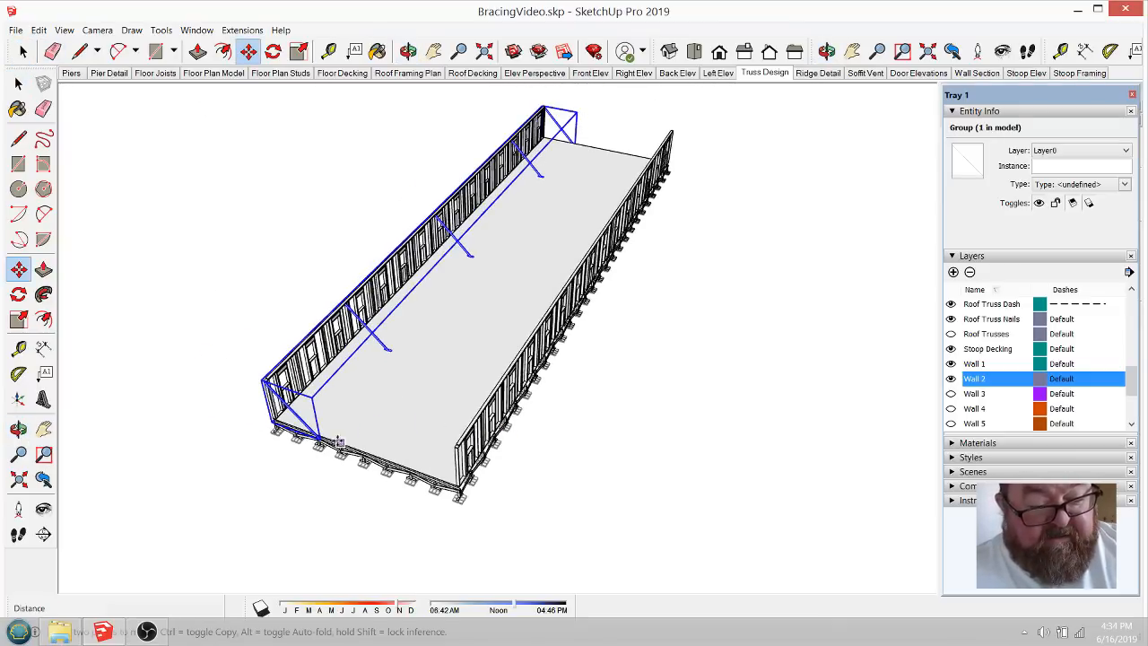
scroll(338, 441, "up", 5)
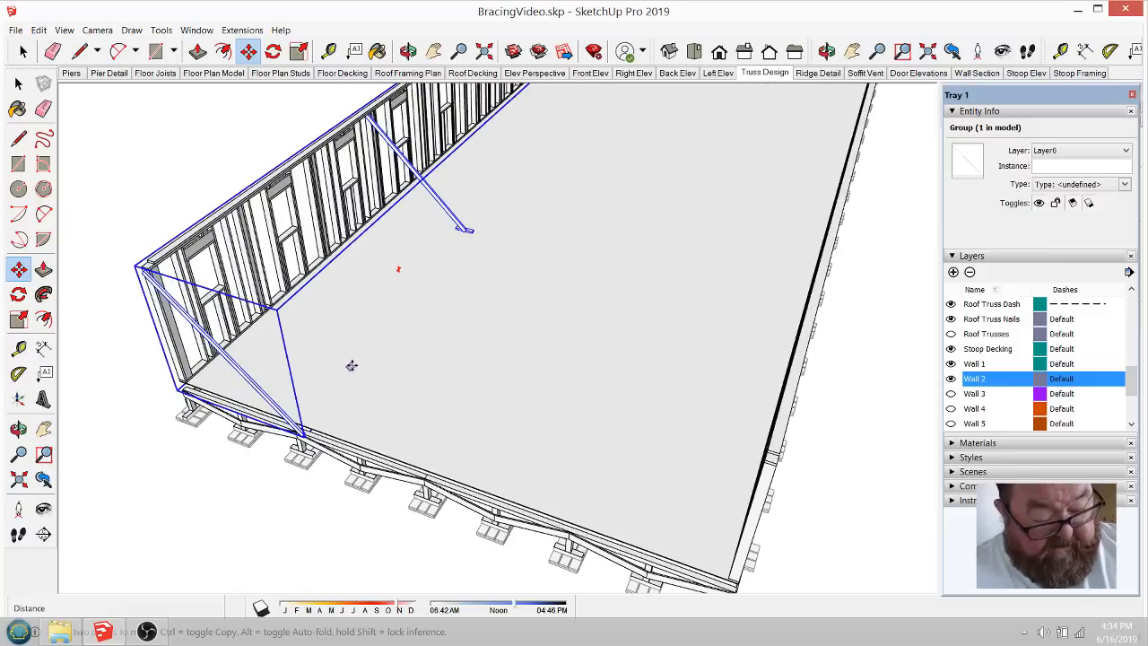
key("ctrl")
left_click(351, 339)
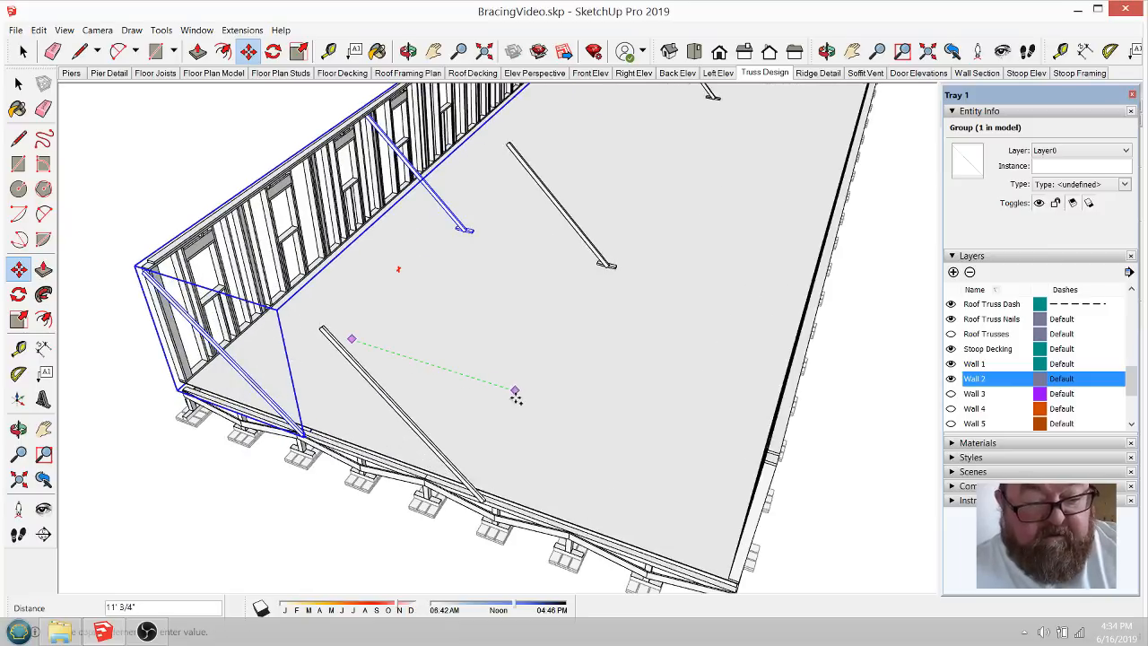
left_click(552, 403)
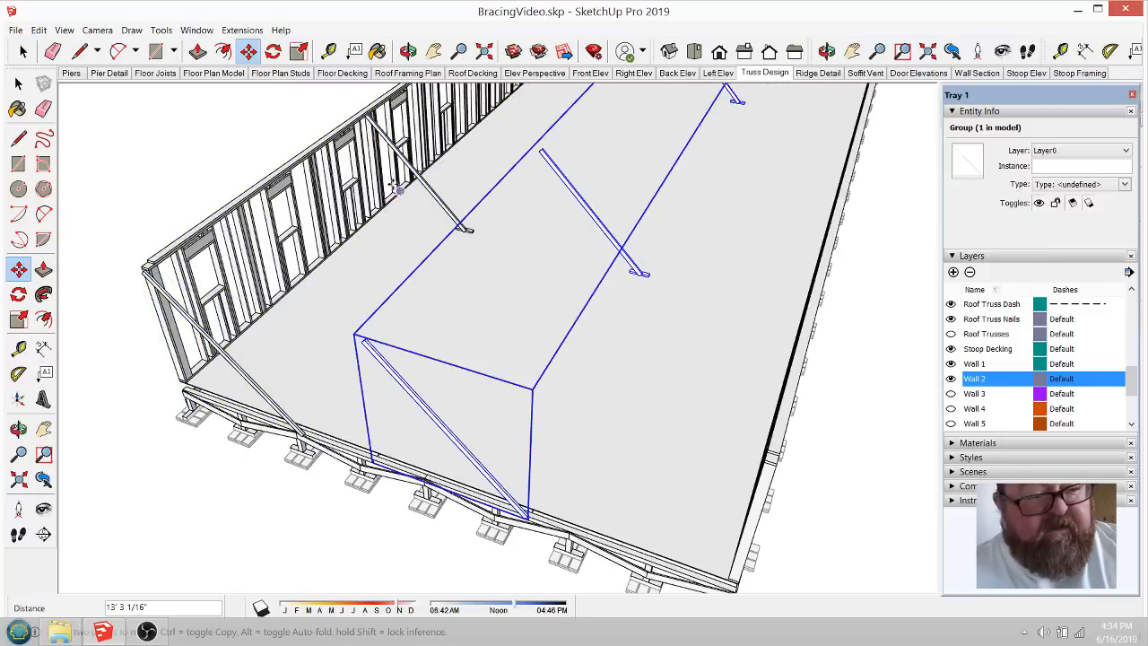
Step: Mirror the copied brace group across the deck's width with a green-axis scale of -1 so it leans toward Wall 2
left_click(299, 51)
scroll(392, 421, "down", 3)
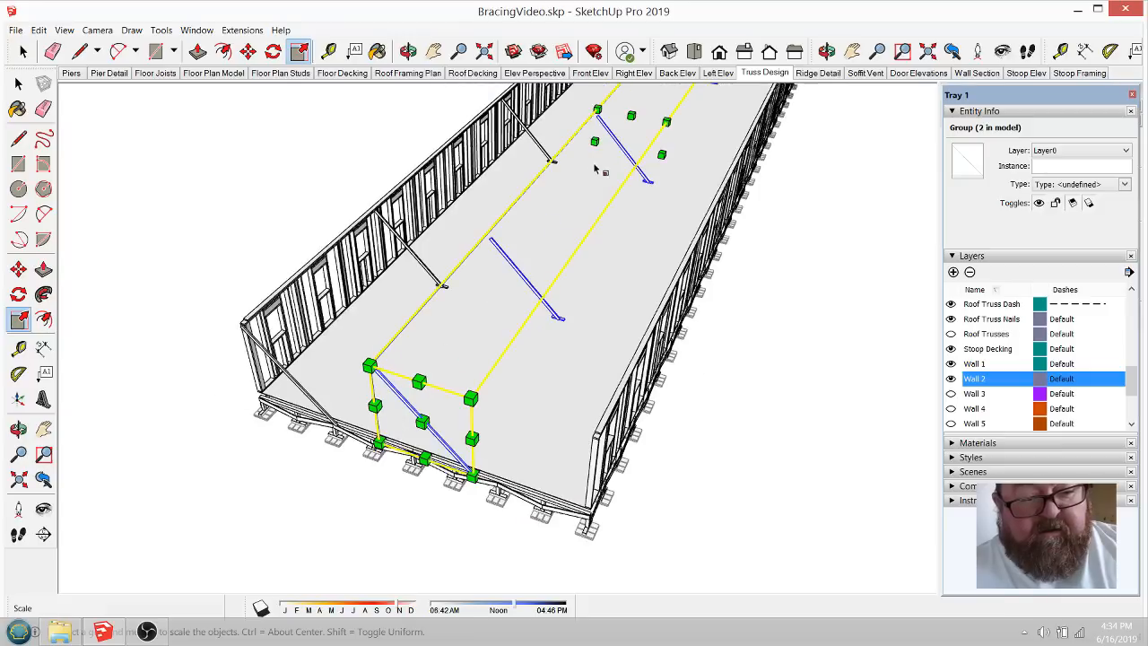
left_click(662, 154)
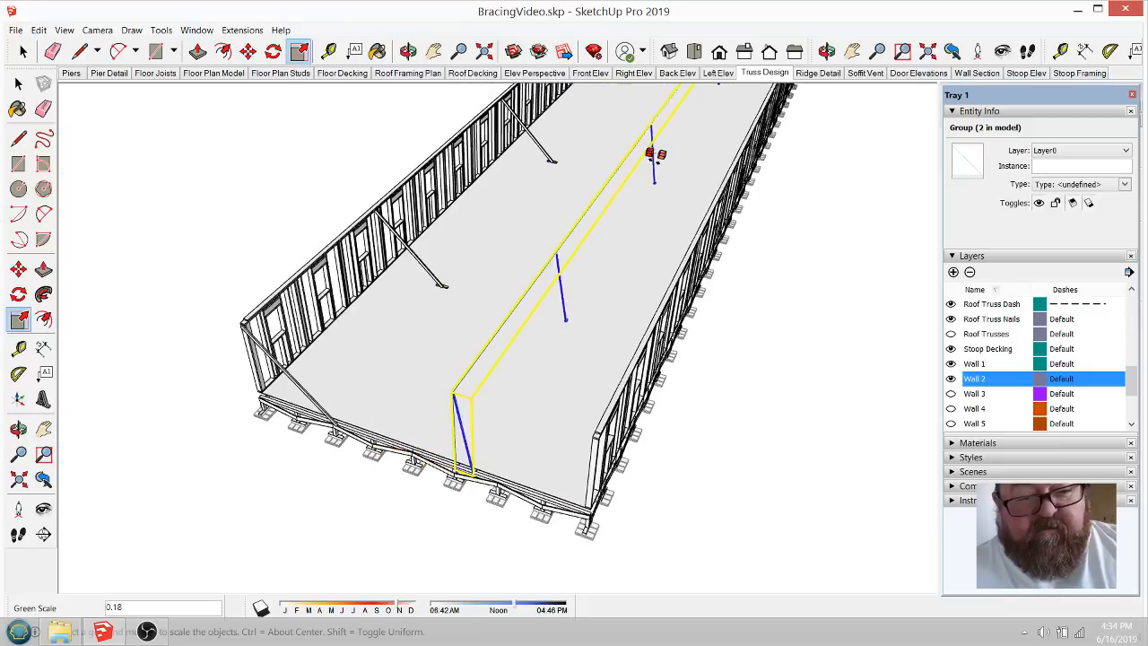
left_click(723, 185)
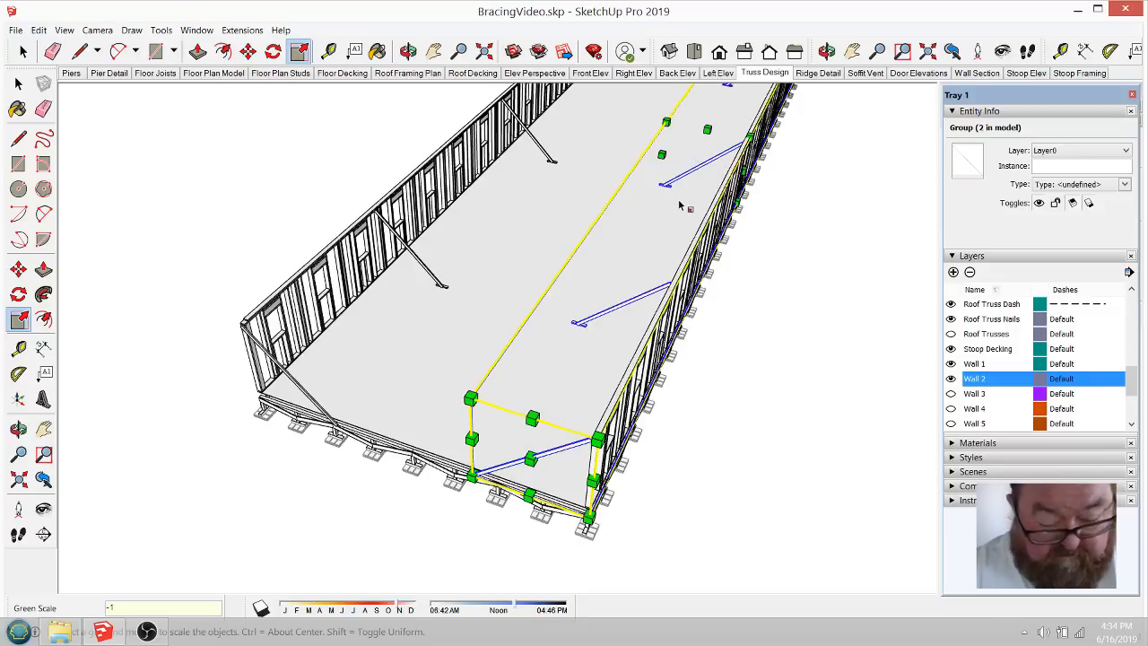
key("Return")
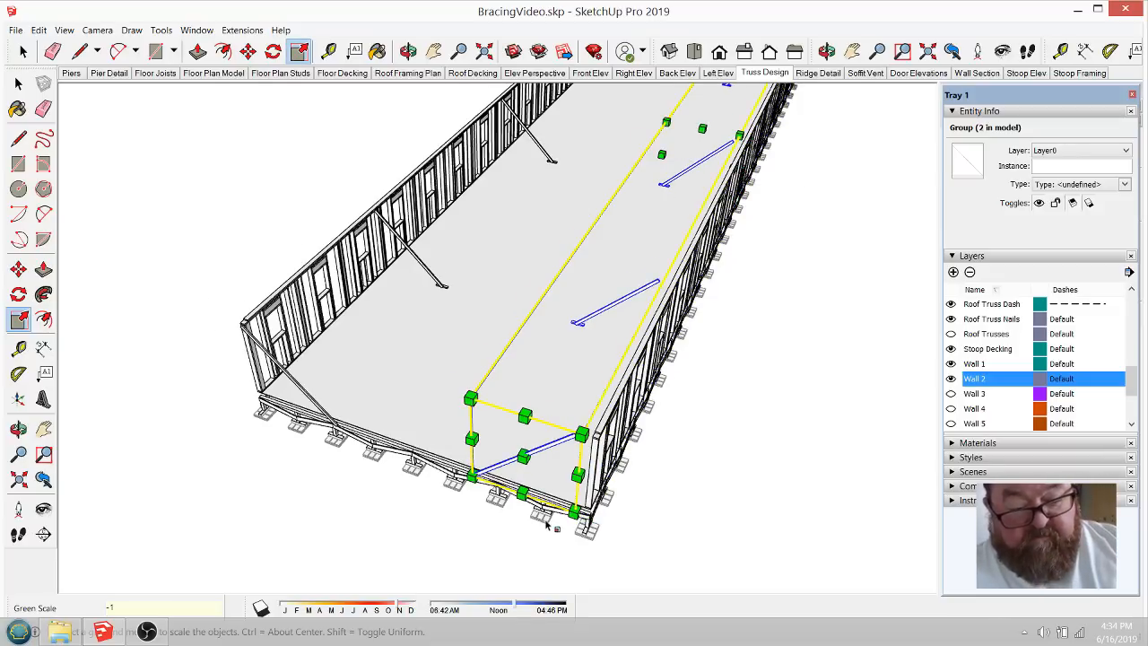
Step: Move the mirrored brace group by its end brace's upper corner onto the outer face of Wall 2's corner stud
scroll(565, 502, "up", 8)
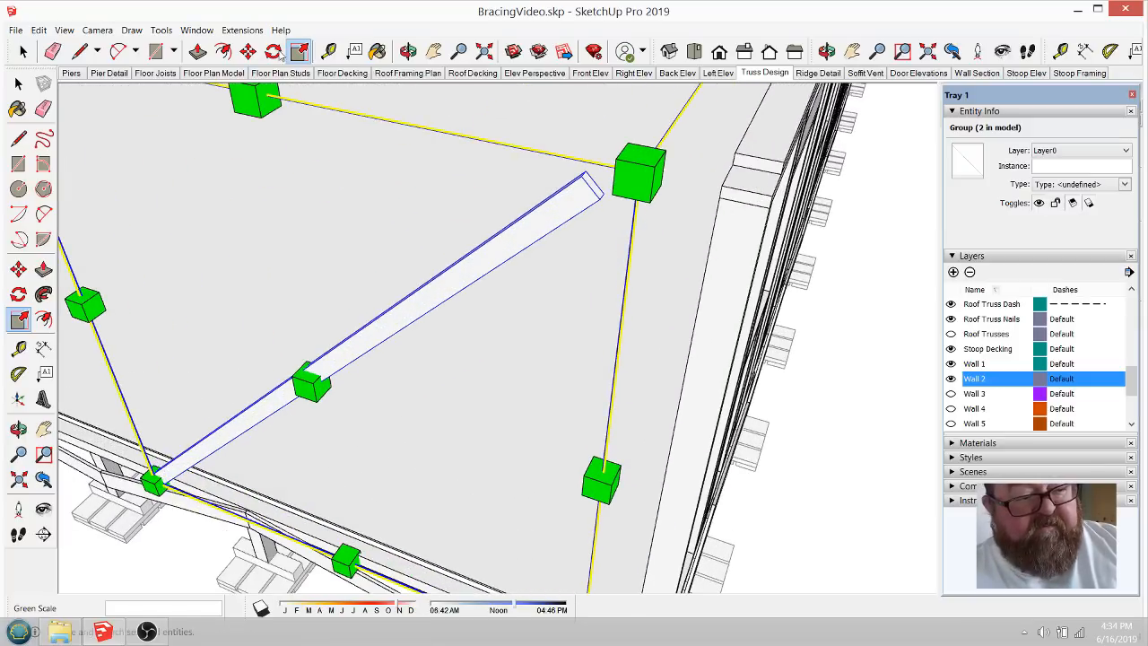
left_click(248, 51)
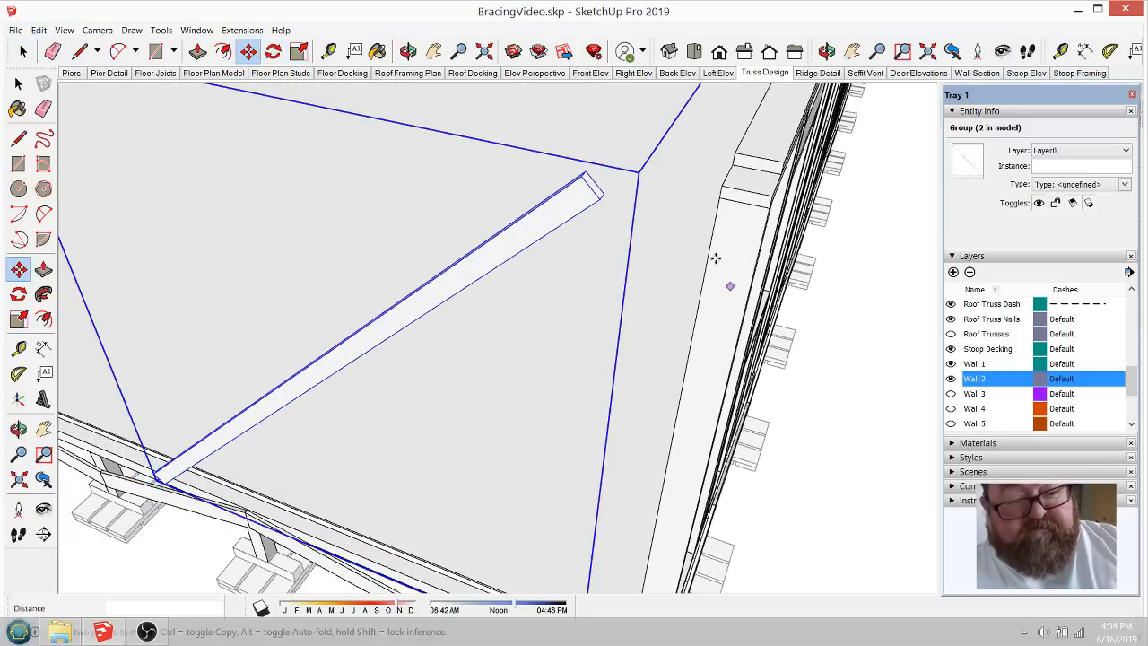
left_click(590, 171)
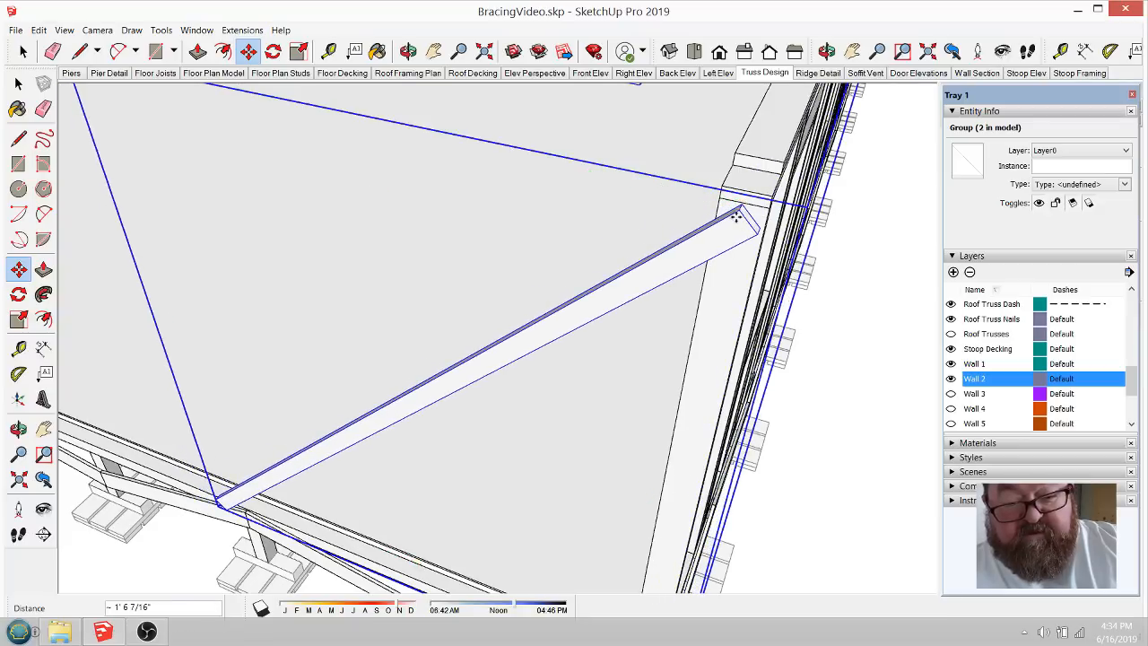
Step: Inspect how the mirrored braces meet Wall 2's corner stud, wall studs and deck from several sides, and clear the selection
scroll(735, 215, "up", 5)
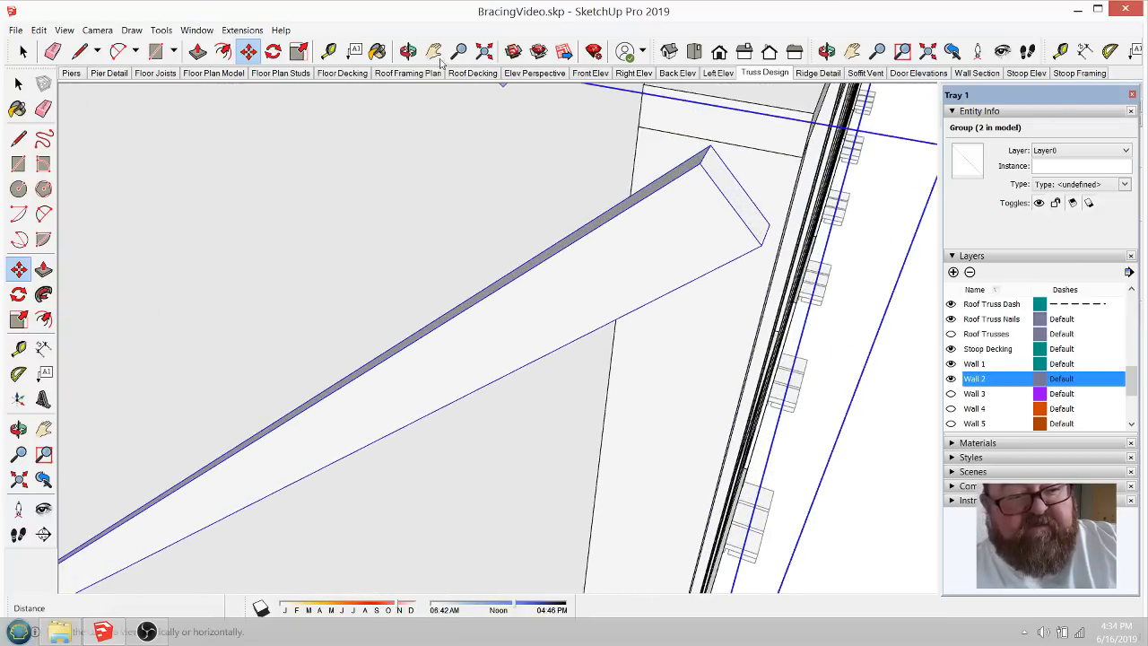
left_click_drag(574, 152, 799, 262)
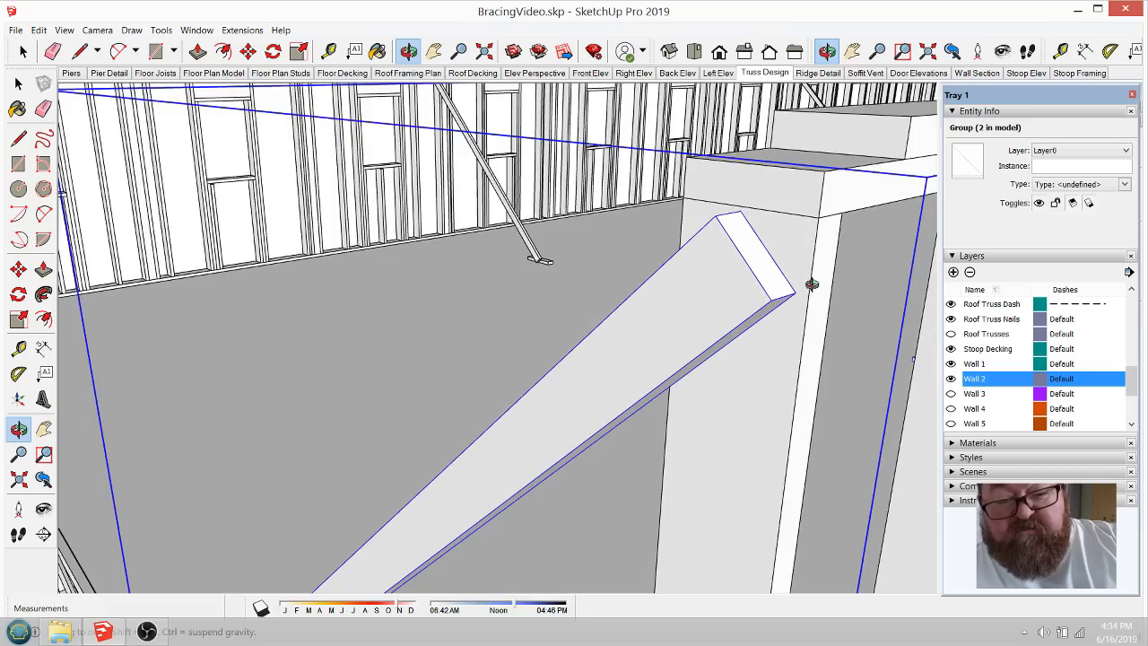
scroll(635, 353, "down", 10)
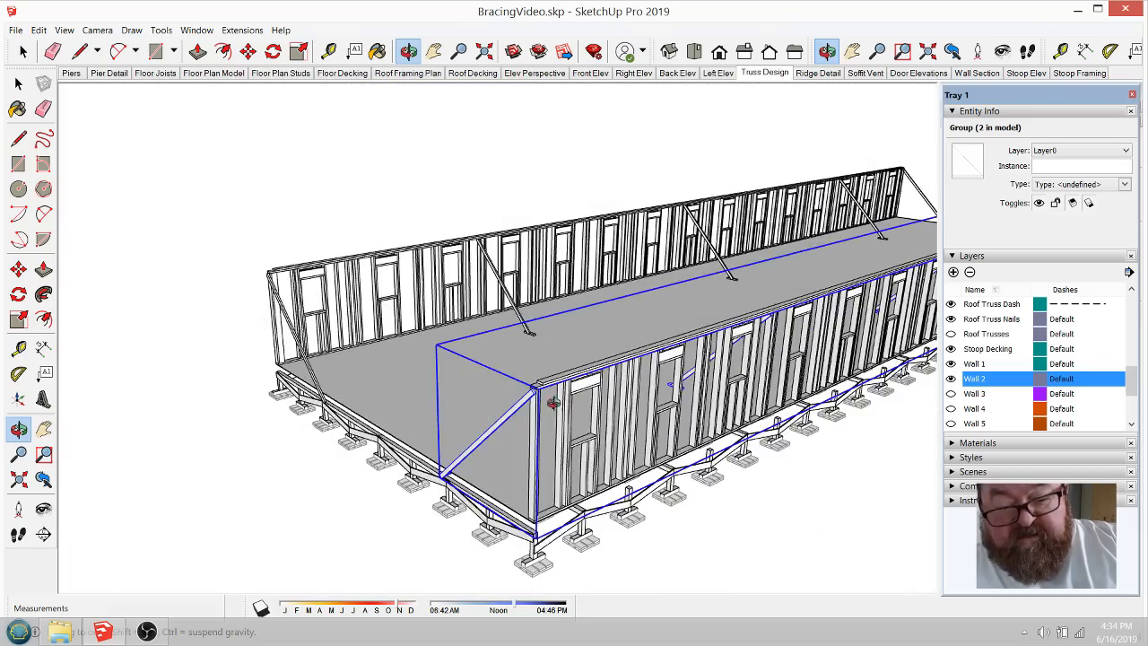
scroll(553, 403, "up", 8)
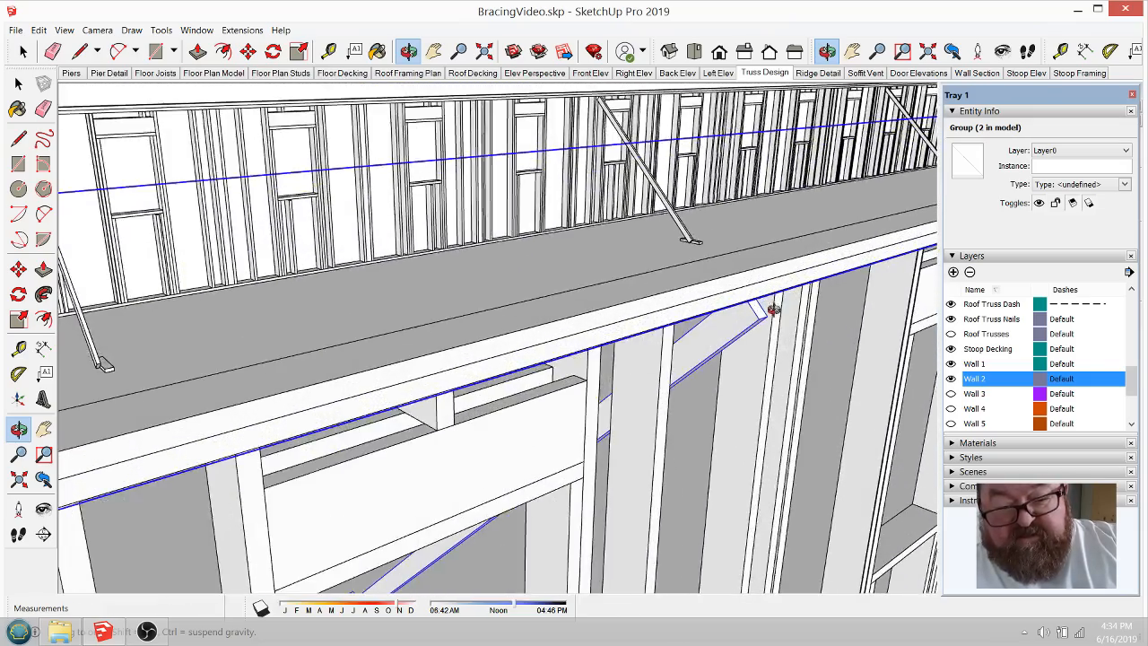
mouse_move(772, 310)
left_mouse_down()
mouse_move(730, 238)
mouse_move(767, 323)
left_mouse_up()
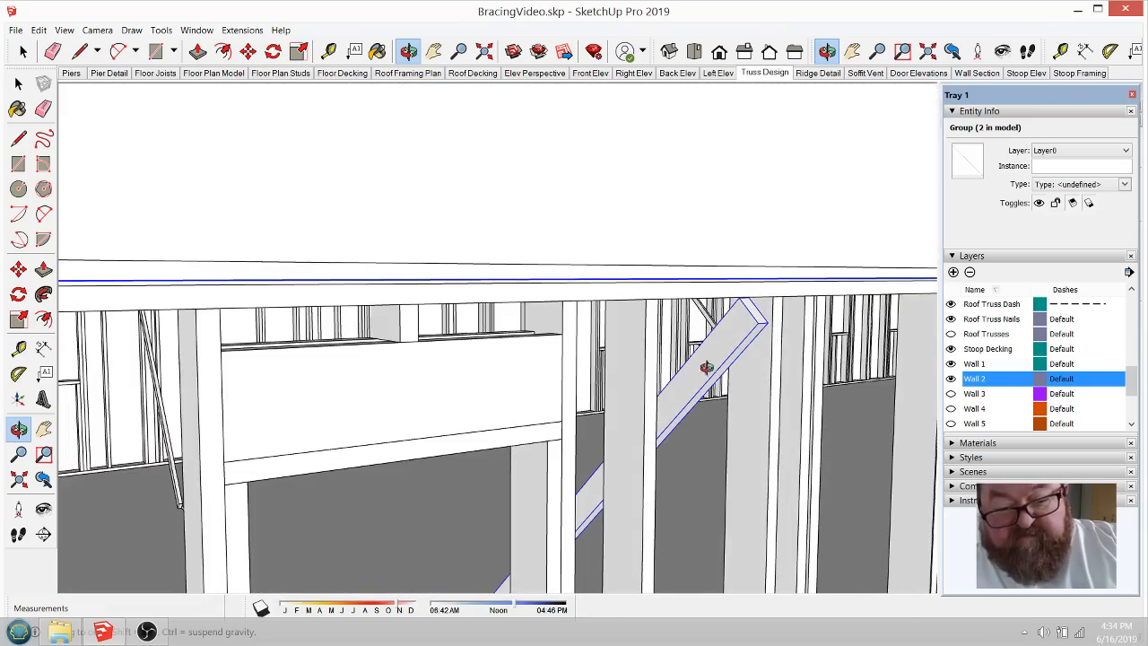
left_click_drag(706, 367, 686, 400)
left_click_drag(729, 357, 587, 384)
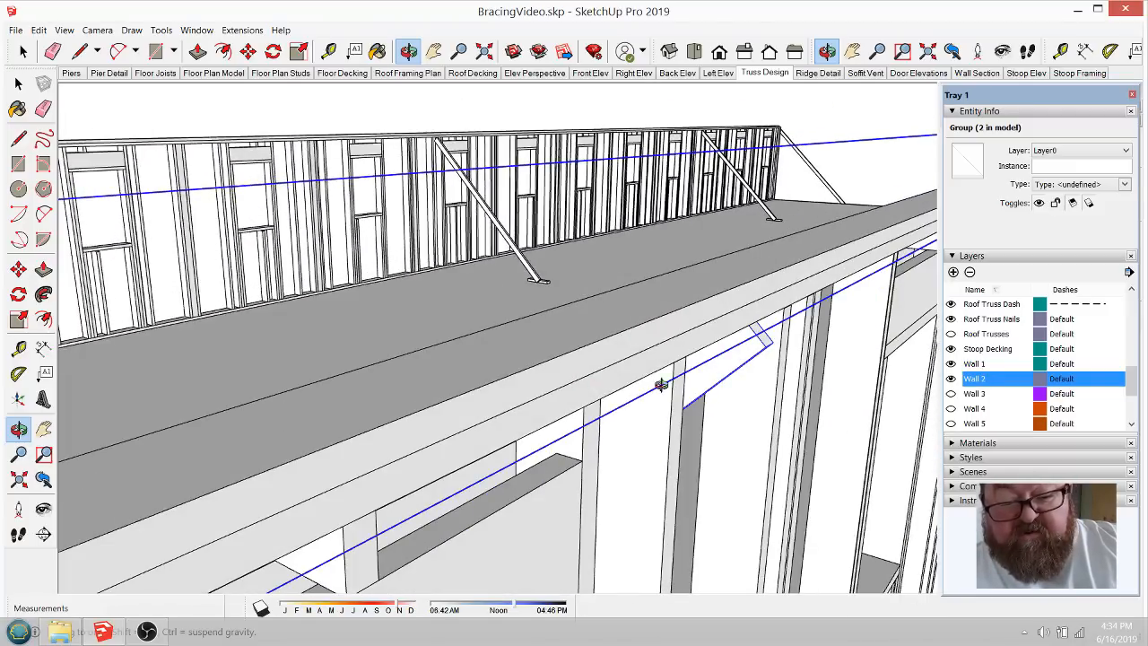
left_click_drag(659, 385, 708, 509)
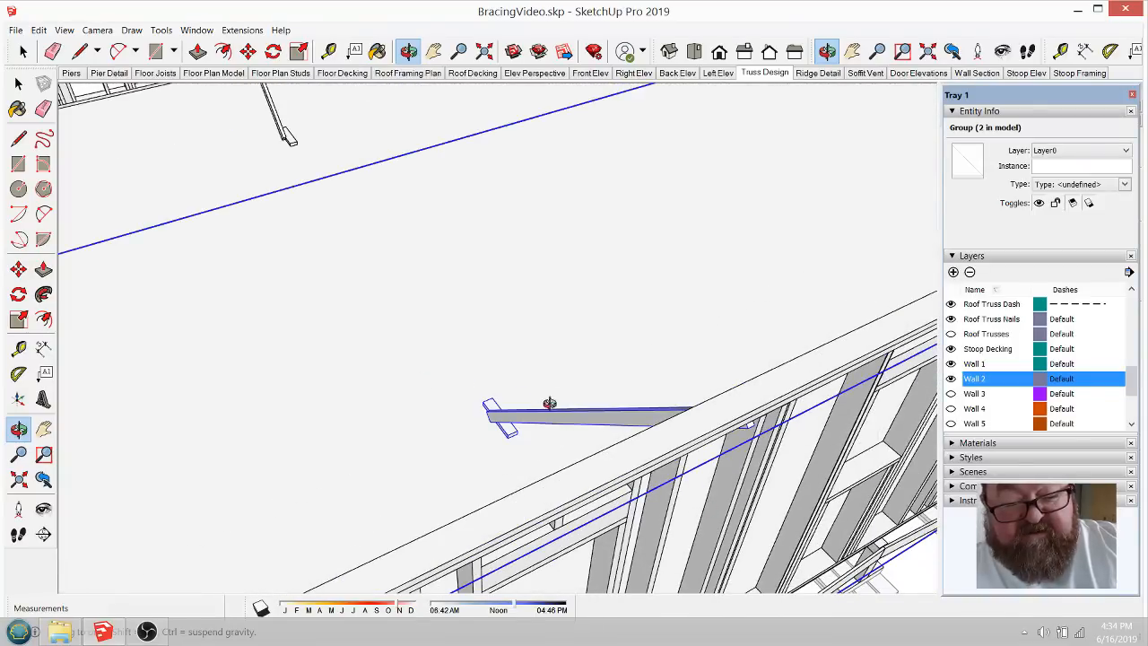
scroll(549, 403, "down", 5)
scroll(536, 420, "down", 1)
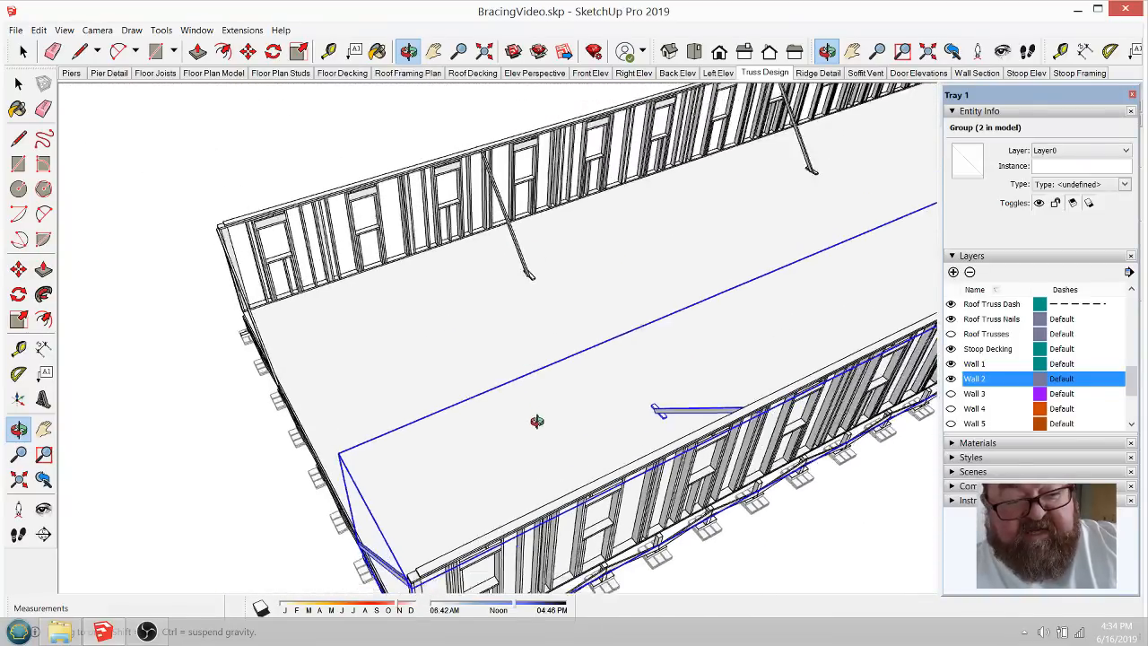
left_click_drag(536, 420, 568, 219)
left_click_drag(463, 251, 512, 302)
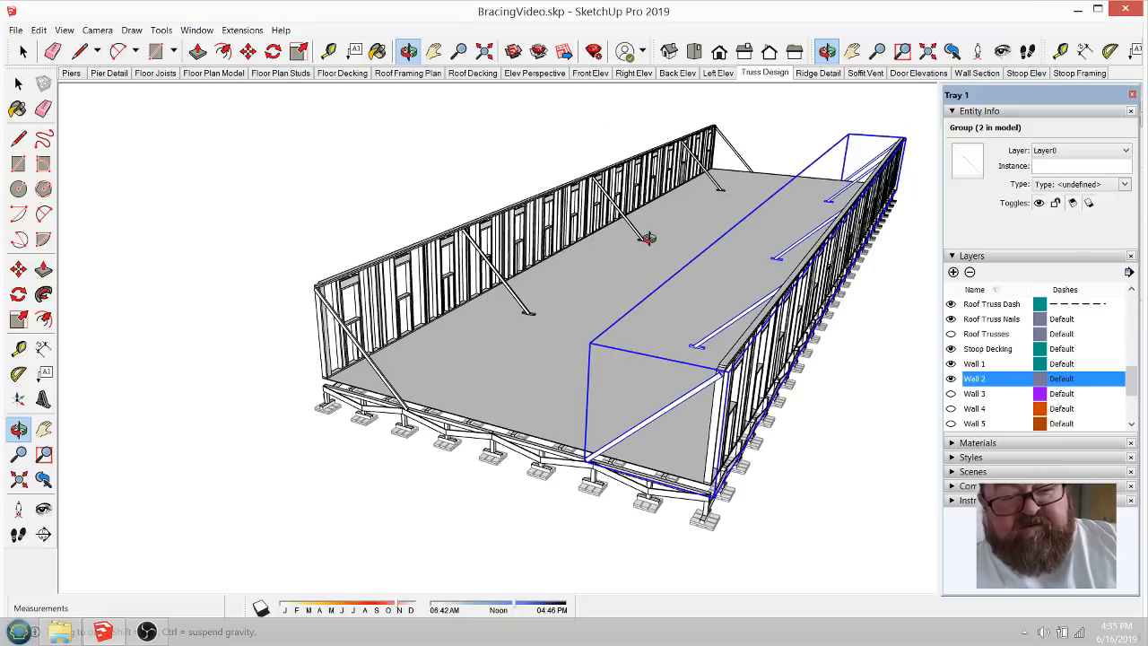
left_click_drag(696, 312, 627, 355)
left_click_drag(532, 347, 600, 384)
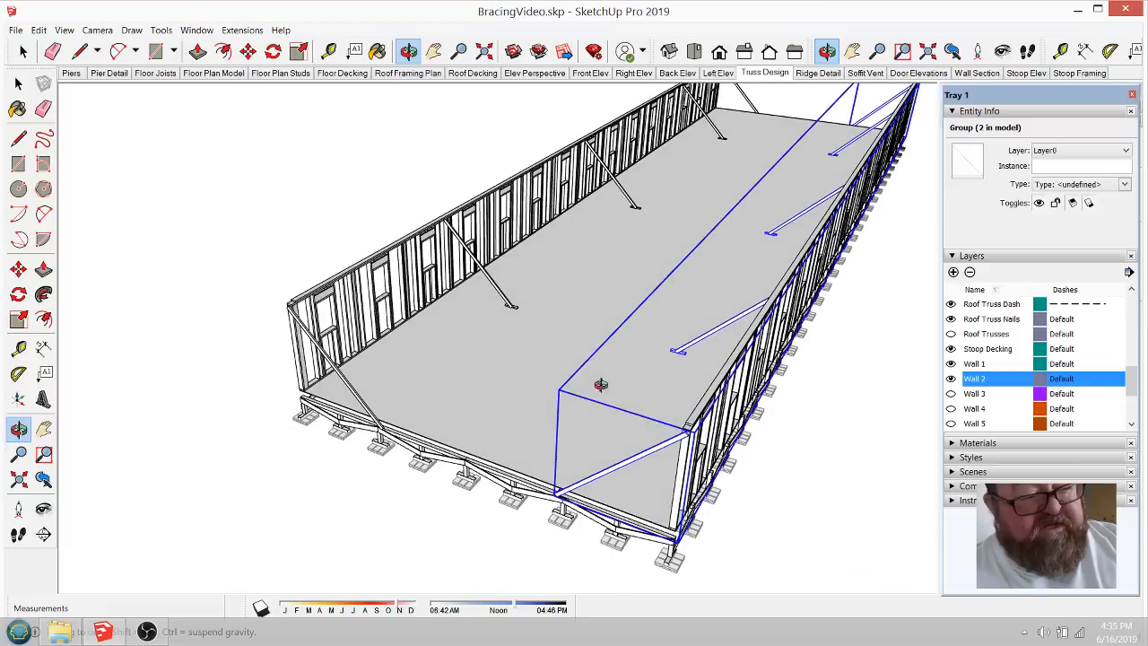
left_click(25, 52)
left_click(302, 161)
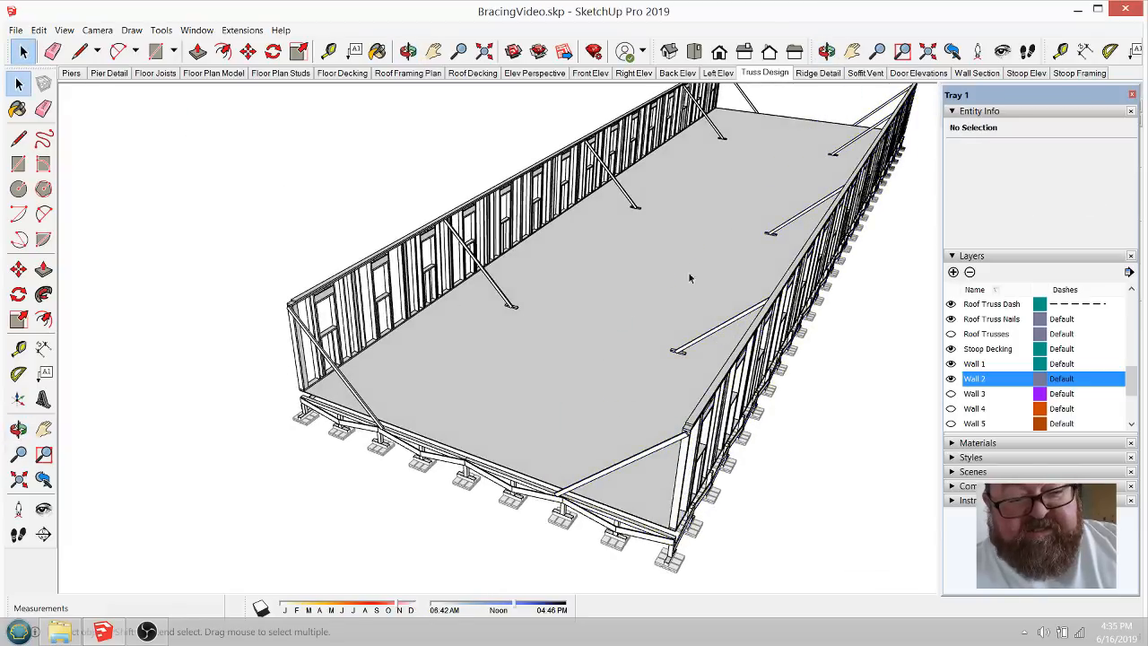
Step: Turn on the Wall 3 layer to show the end wall joining the two braced long walls
left_click(407, 52)
mouse_move(628, 269)
left_mouse_down()
mouse_move(664, 245)
mouse_move(659, 274)
mouse_move(638, 289)
left_mouse_up()
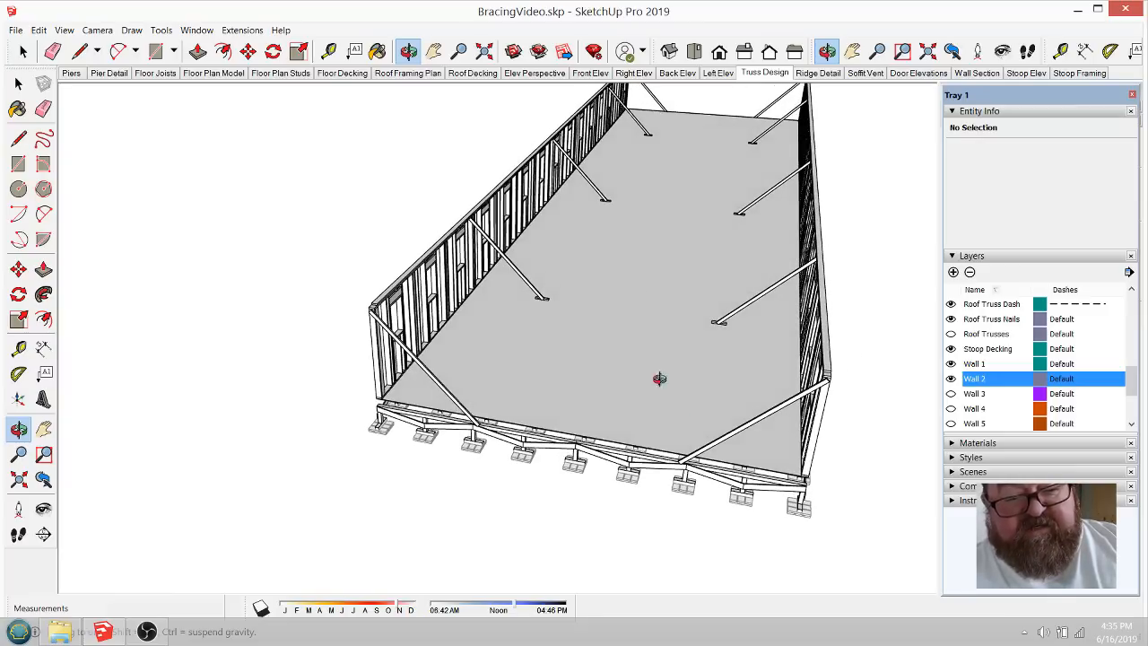
left_click_drag(659, 379, 329, 399)
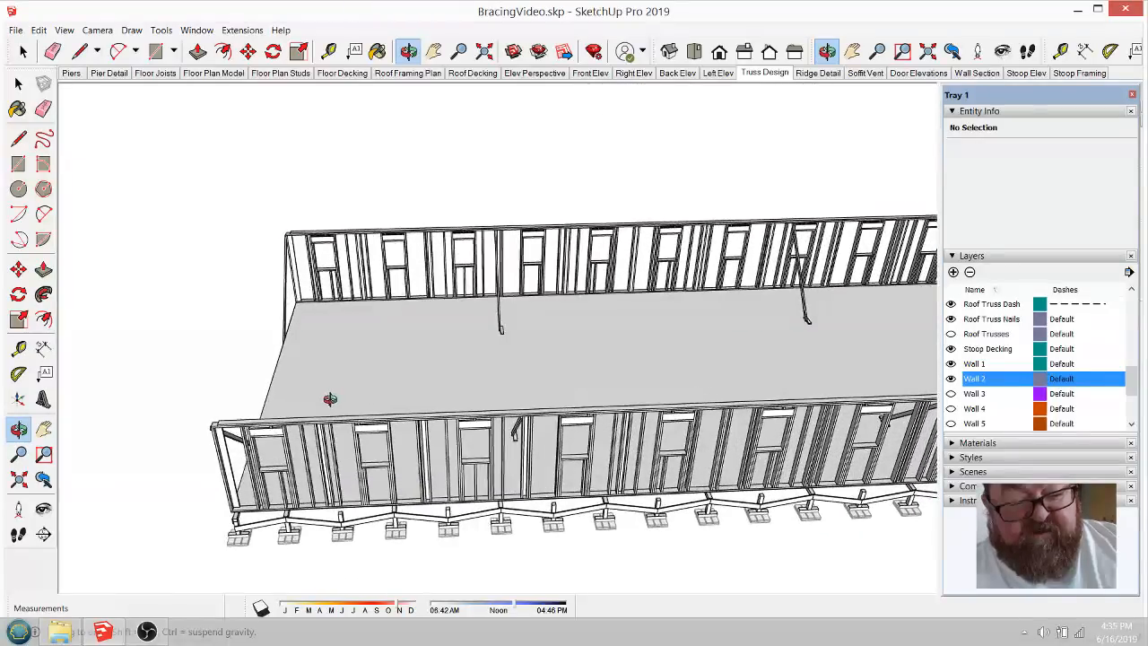
left_click(950, 398)
left_click_drag(392, 405, 565, 364)
left_click_drag(669, 326, 621, 327)
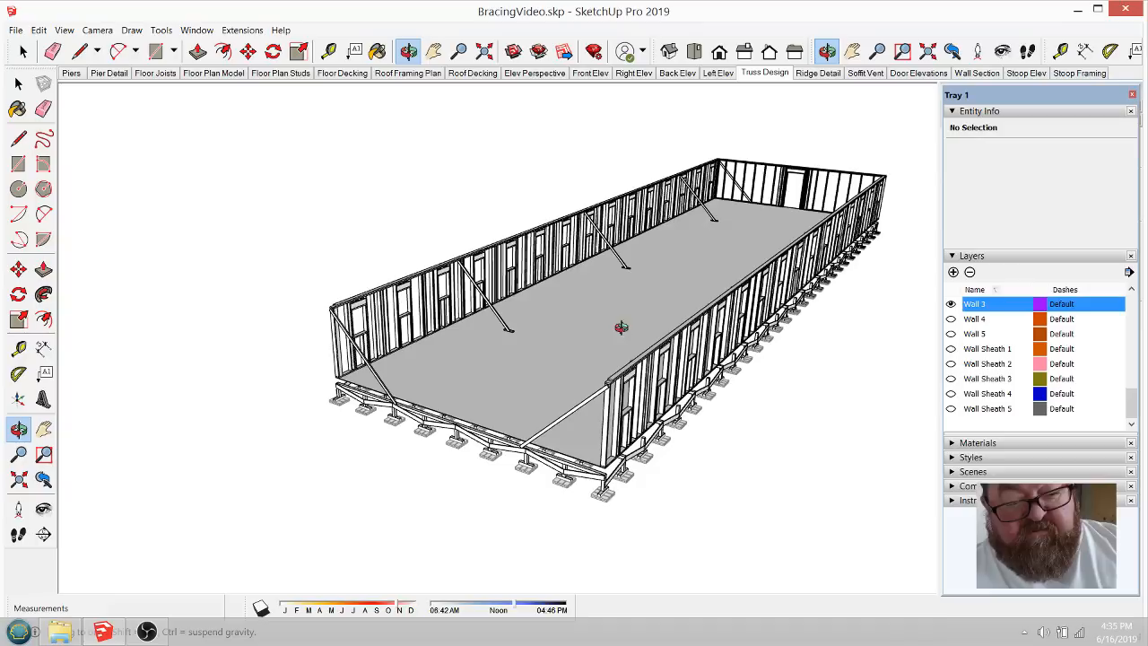
Step: Examine Wall 3 between the long walls and the base of its corner, including the end brace outside the studs
left_click_drag(731, 266, 595, 382)
scroll(595, 382, "down", 3)
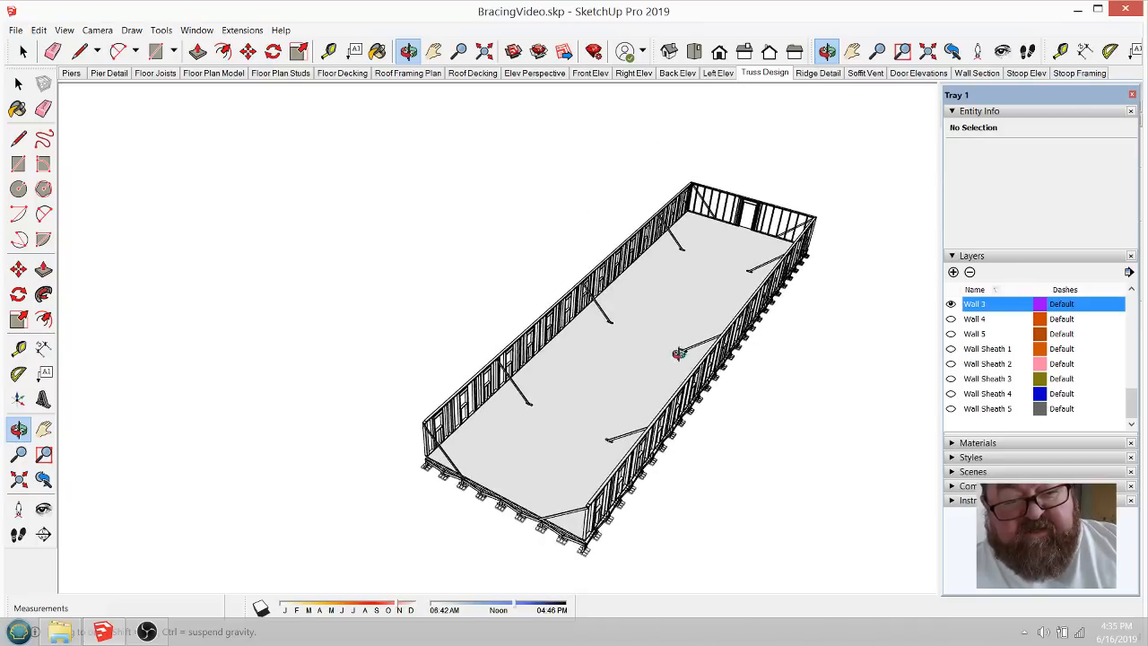
scroll(785, 181, "up", 5)
scroll(778, 202, "up", 6)
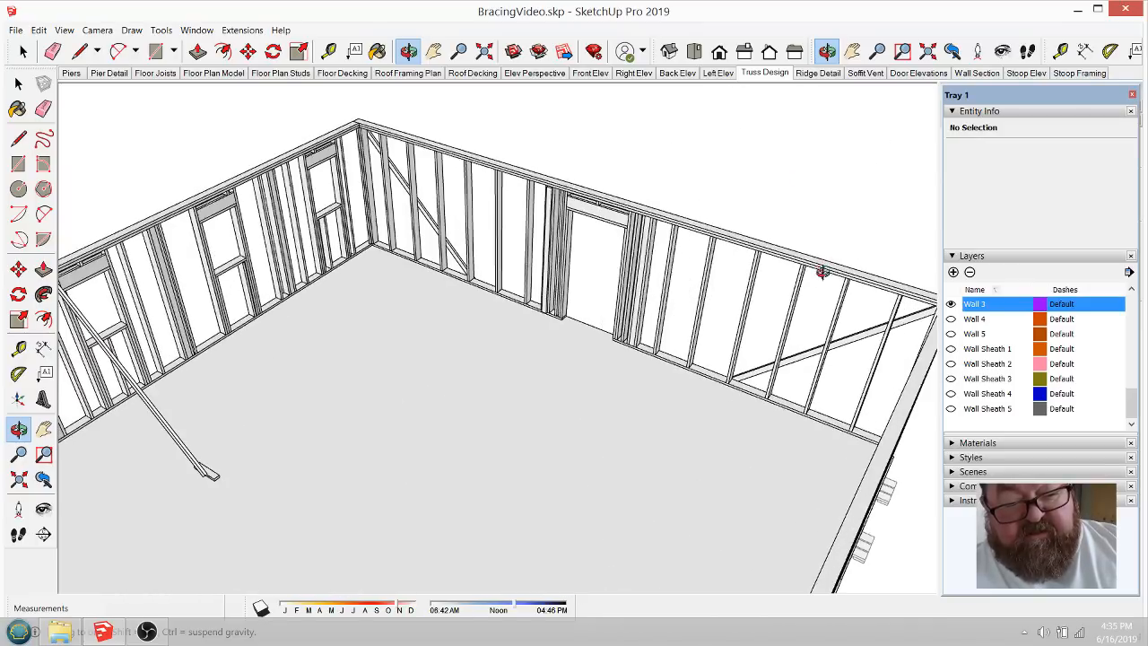
left_click_drag(822, 272, 554, 339)
scroll(599, 449, "up", 2)
scroll(641, 365, "down", 2)
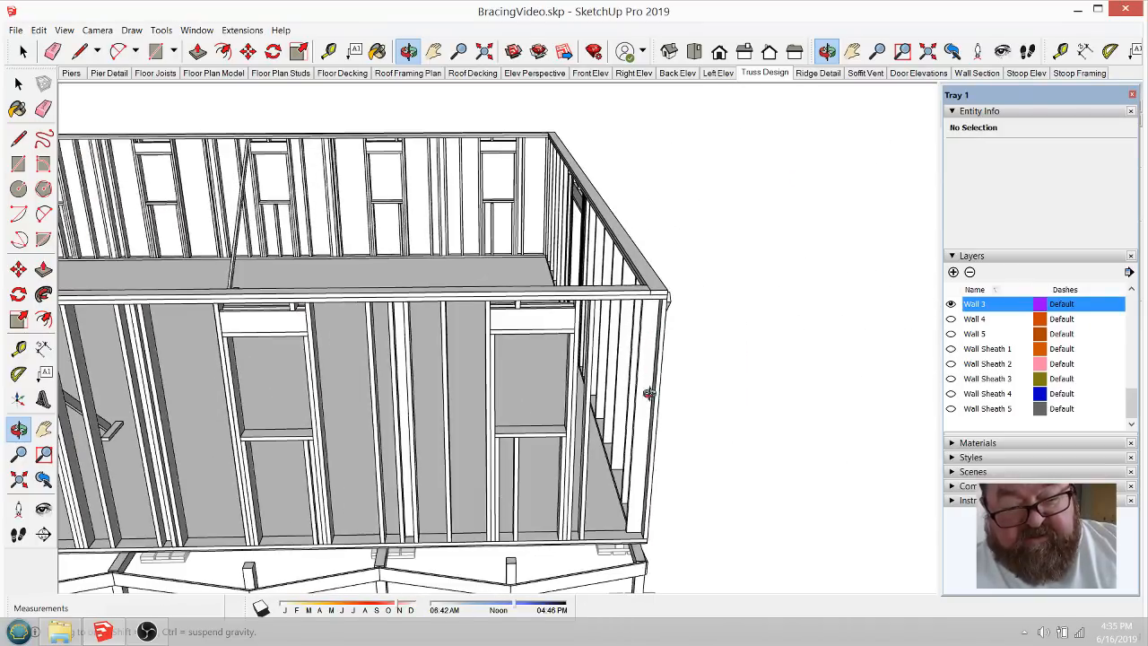
scroll(648, 479, "up", 5)
scroll(634, 306, "down", 3)
left_click_drag(638, 413, 277, 405)
scroll(494, 448, "up", 5)
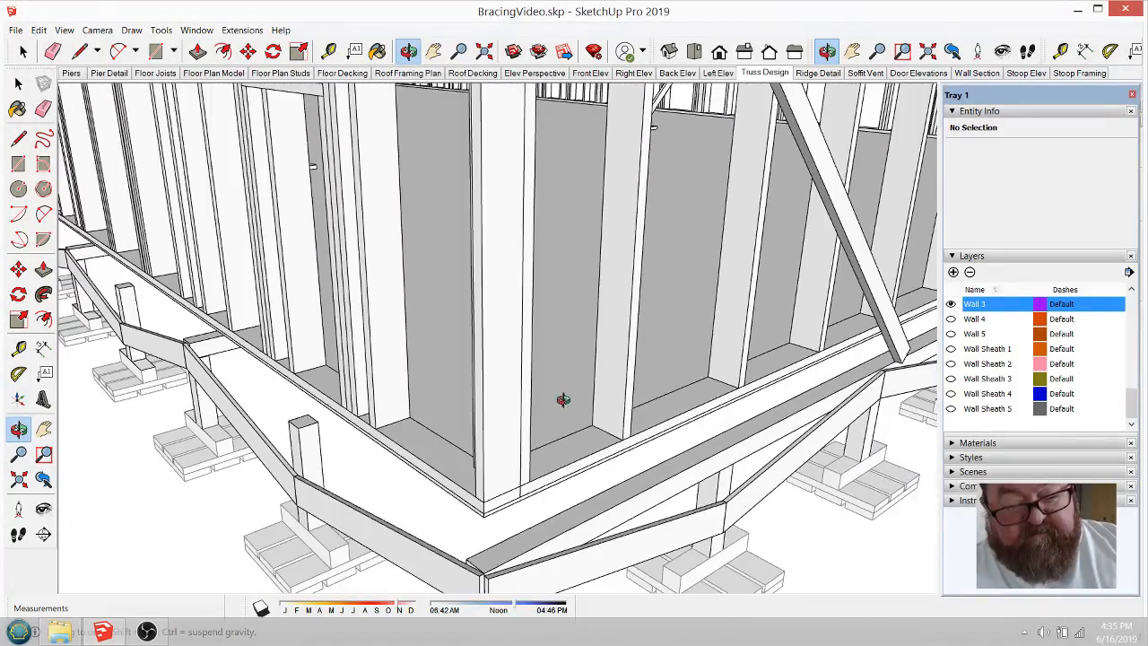
left_click_drag(563, 400, 651, 326)
scroll(651, 325, "down", 10)
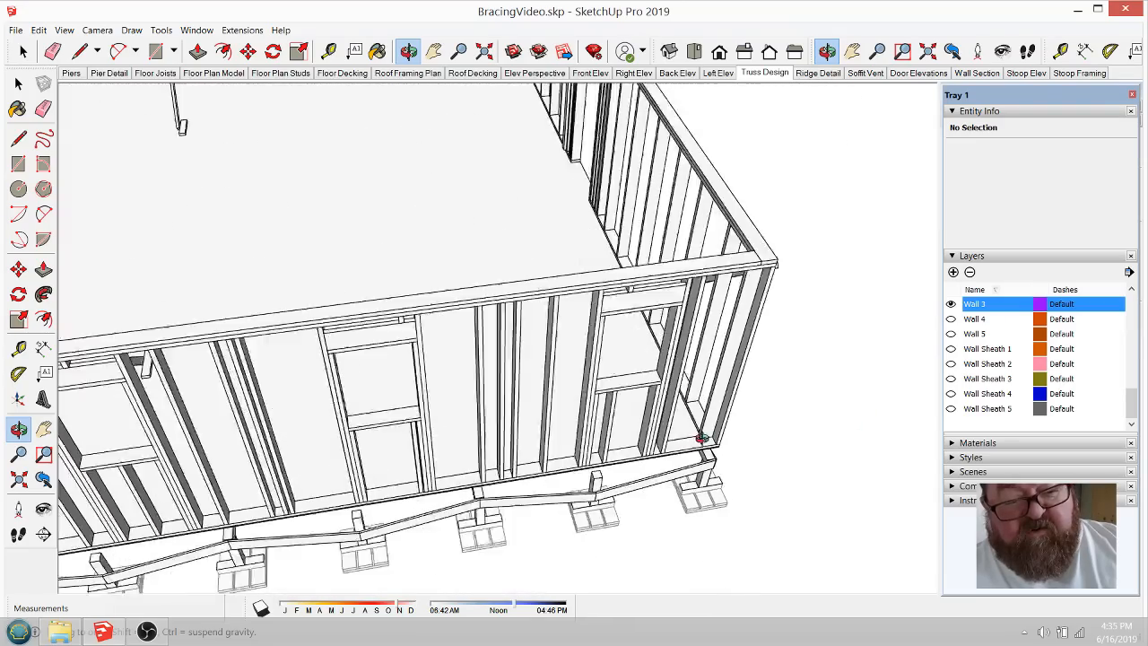
Step: Examine the top plates where Wall 3 meets the long walls, from above and from inside the corner
scroll(718, 412, "up", 8)
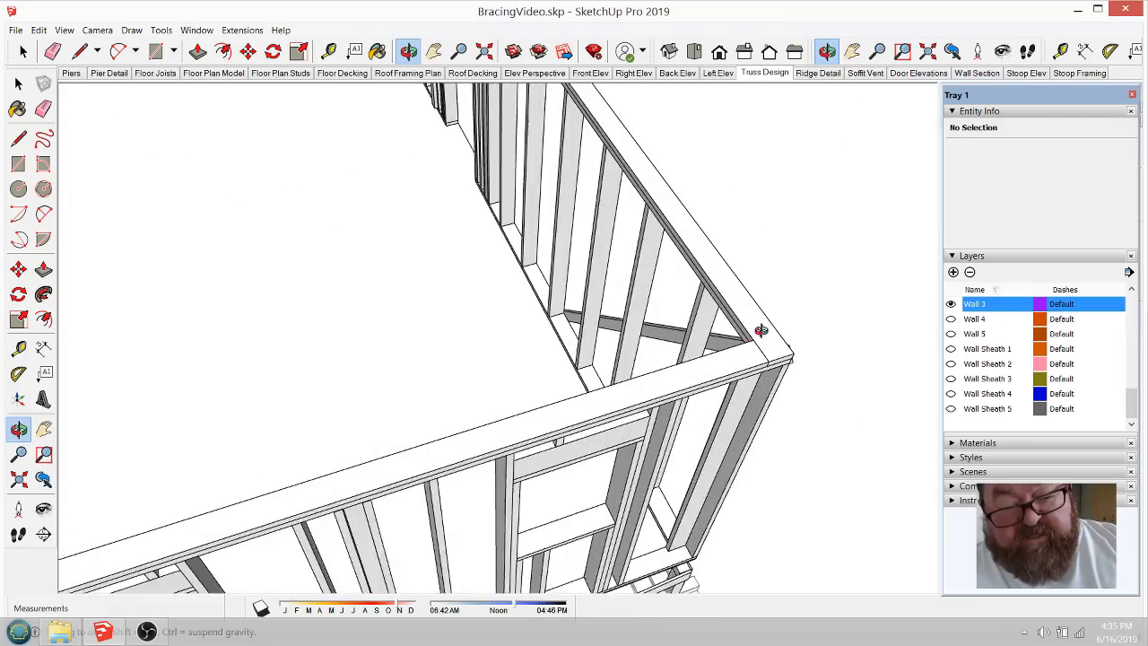
left_click_drag(987, 328, 1049, 315)
left_click_drag(661, 290, 833, 328)
scroll(715, 146, "up", 7)
mouse_move(755, 172)
left_mouse_down()
mouse_move(748, 186)
mouse_move(767, 191)
mouse_move(743, 262)
mouse_move(707, 257)
mouse_move(727, 236)
left_mouse_up()
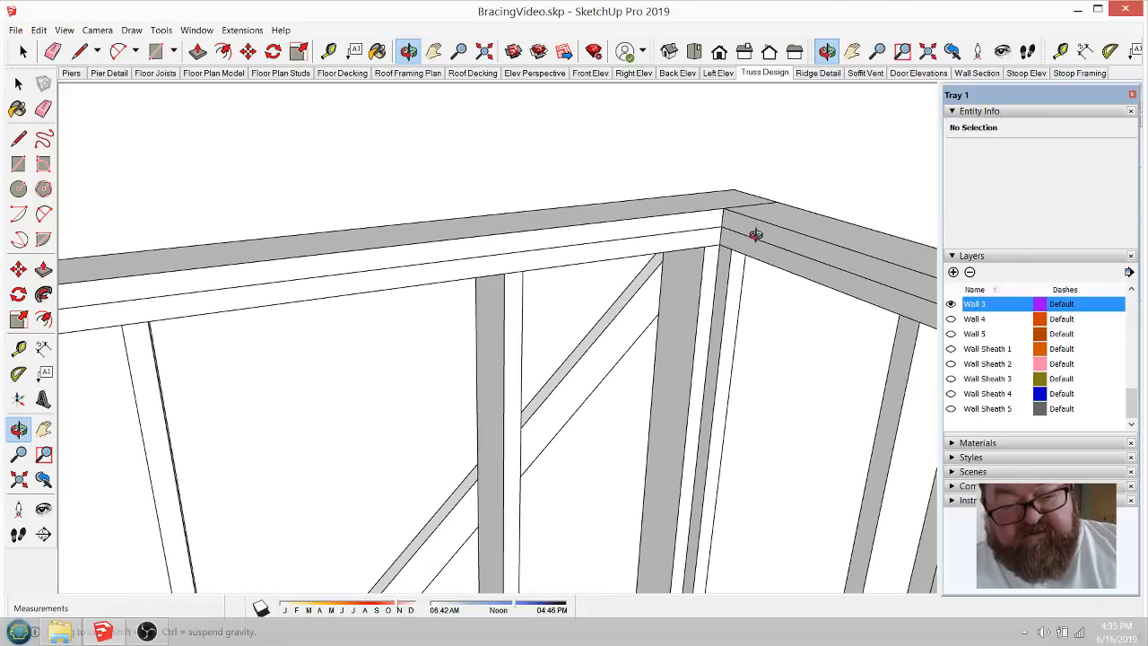
scroll(756, 234, "down", 6)
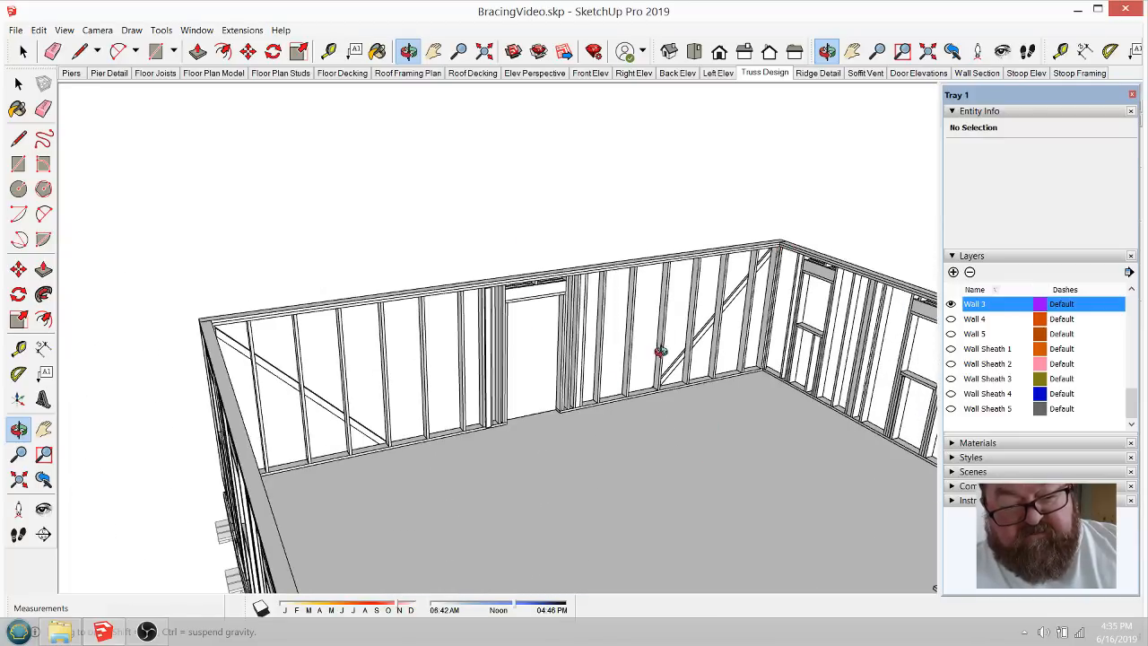
Step: Examine Wall 3's two diagonal braces and their connections to the studs and plates from inside the building
left_click_drag(659, 351, 757, 408)
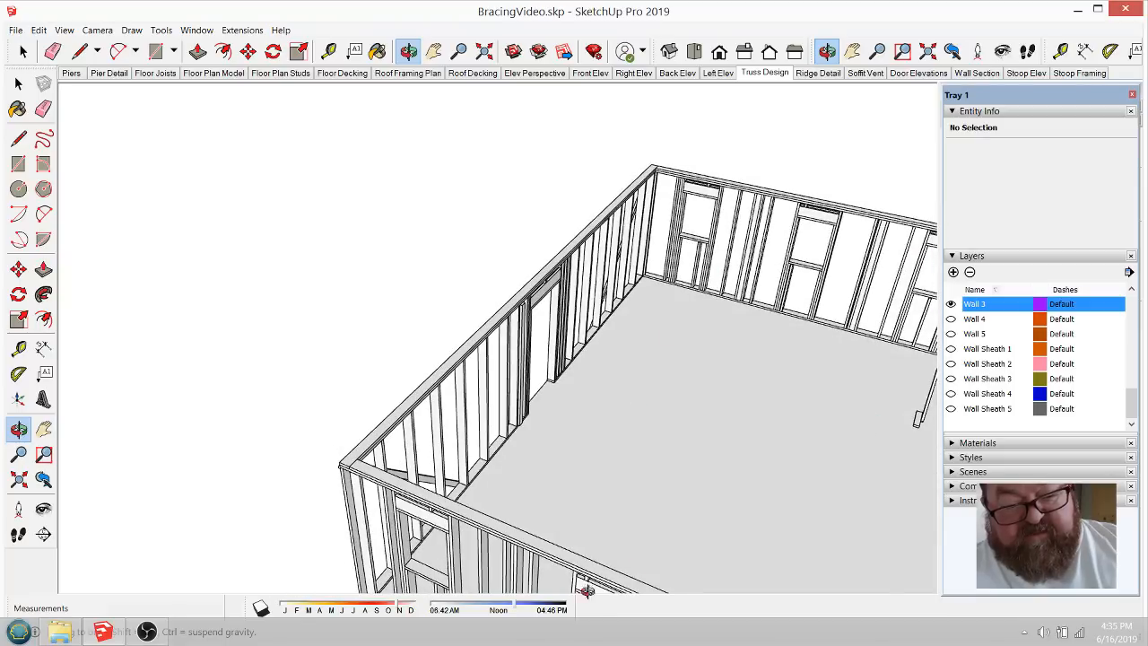
left_click_drag(622, 430, 316, 452)
scroll(188, 357, "up", 4)
left_click_drag(215, 345, 551, 440)
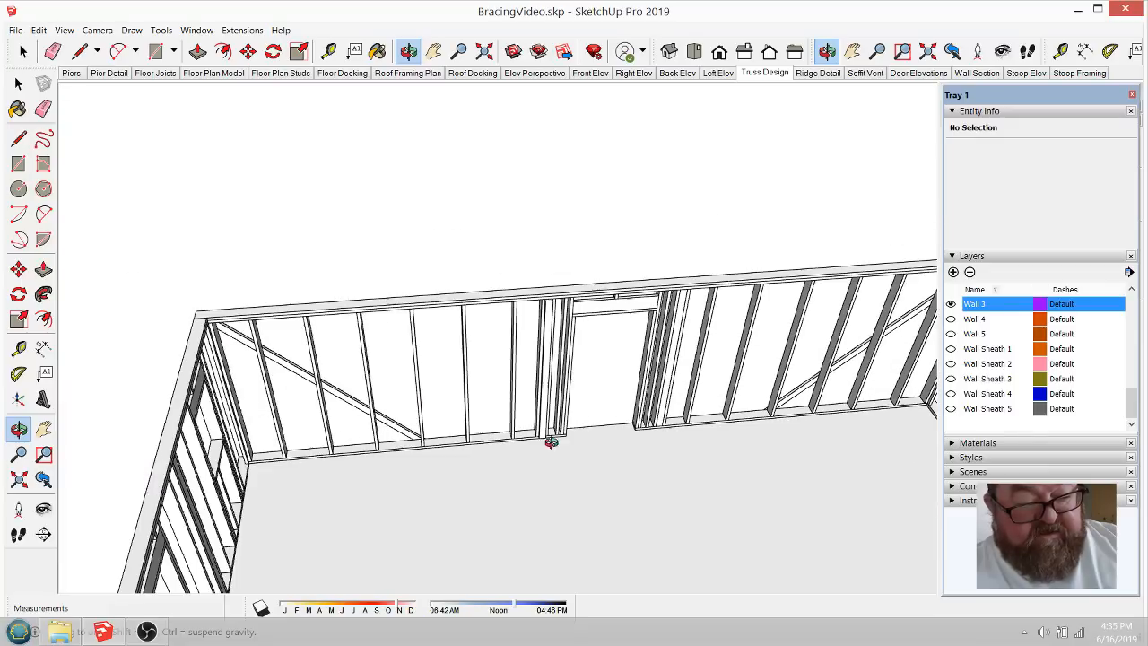
scroll(216, 358, "up", 4)
left_click_drag(319, 354, 412, 268)
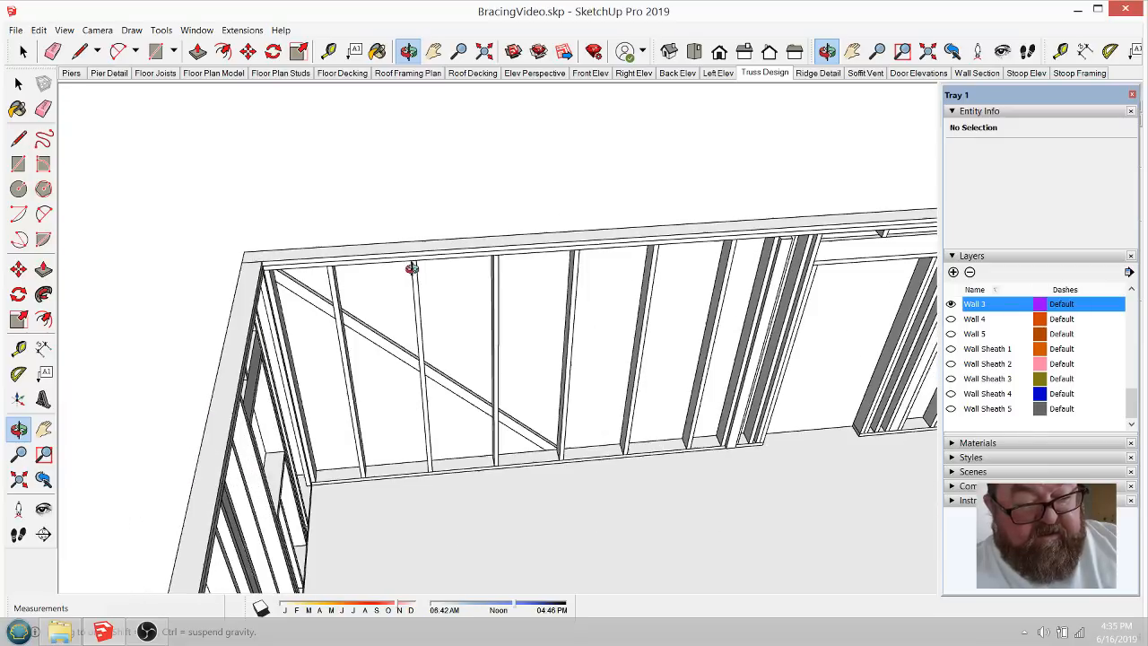
left_click_drag(594, 493, 346, 430)
scroll(525, 422, "down", 3)
left_click_drag(422, 399, 425, 431)
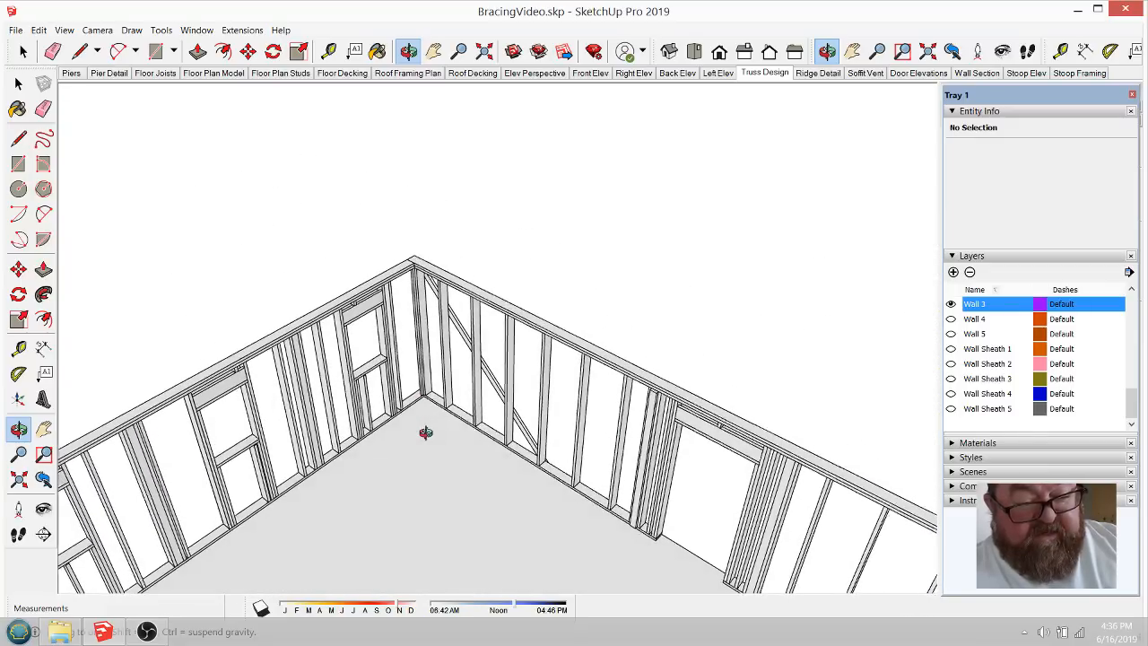
Step: Copy the diagonal brace outside Wall 3's corner about 1' 8 1/8" to the inside of the adjoining long wall
scroll(397, 271, "up", 2)
scroll(398, 272, "up", 2)
left_click_drag(427, 277, 189, 332)
left_click_drag(387, 244, 485, 325)
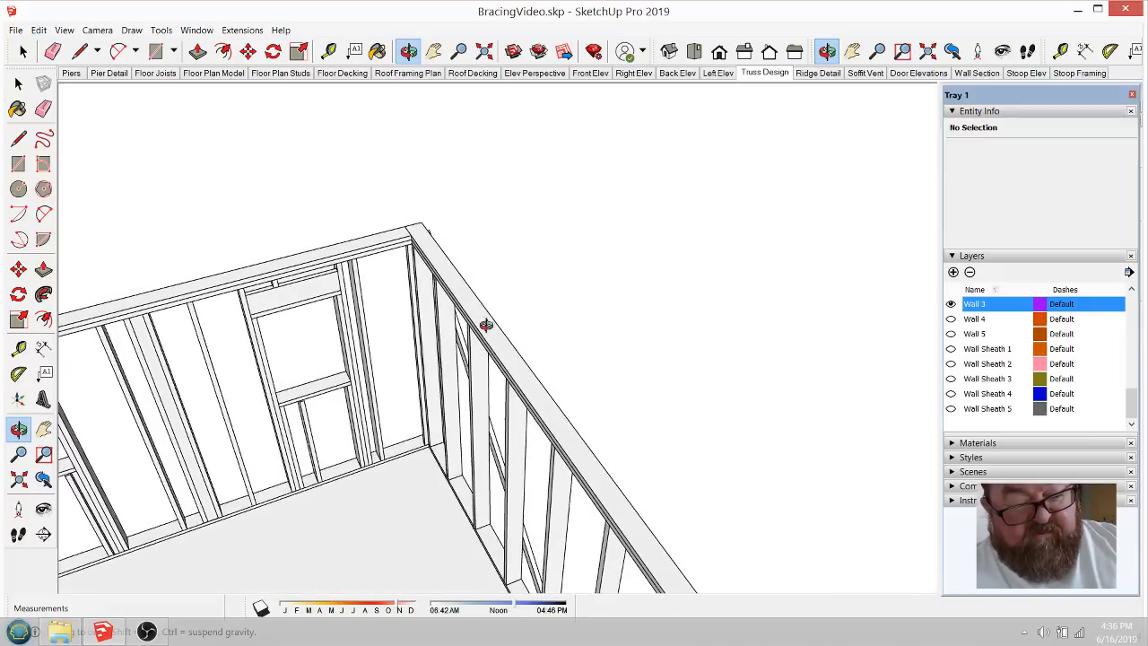
left_click_drag(464, 369, 266, 374)
scroll(403, 185, "up", 5)
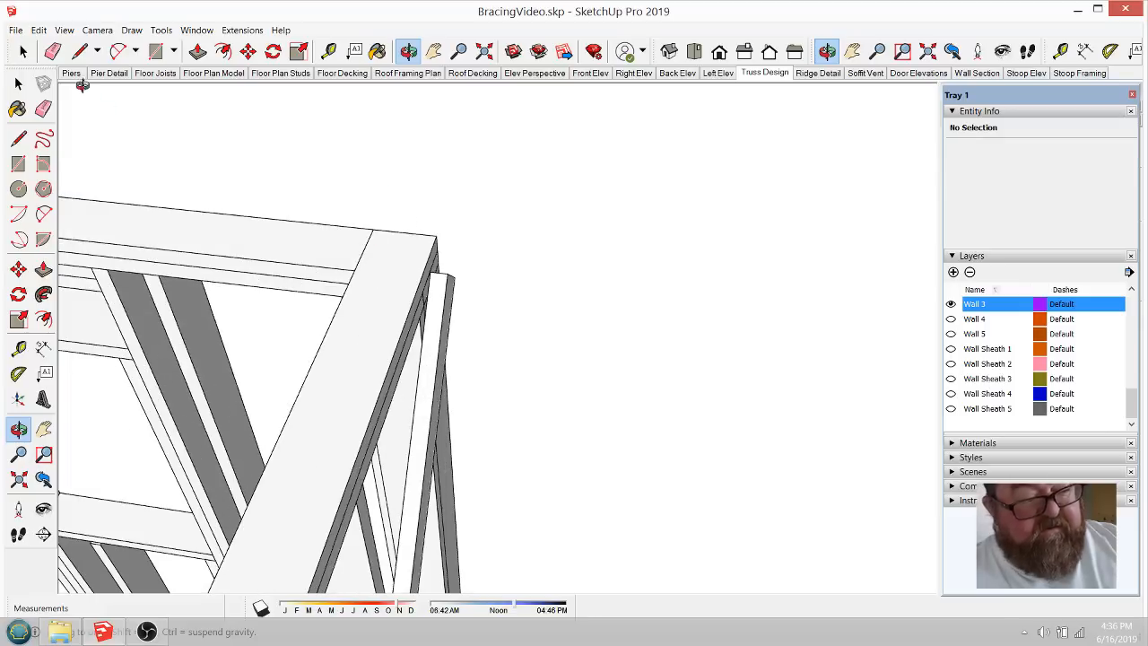
double_click(439, 303)
left_click(440, 302)
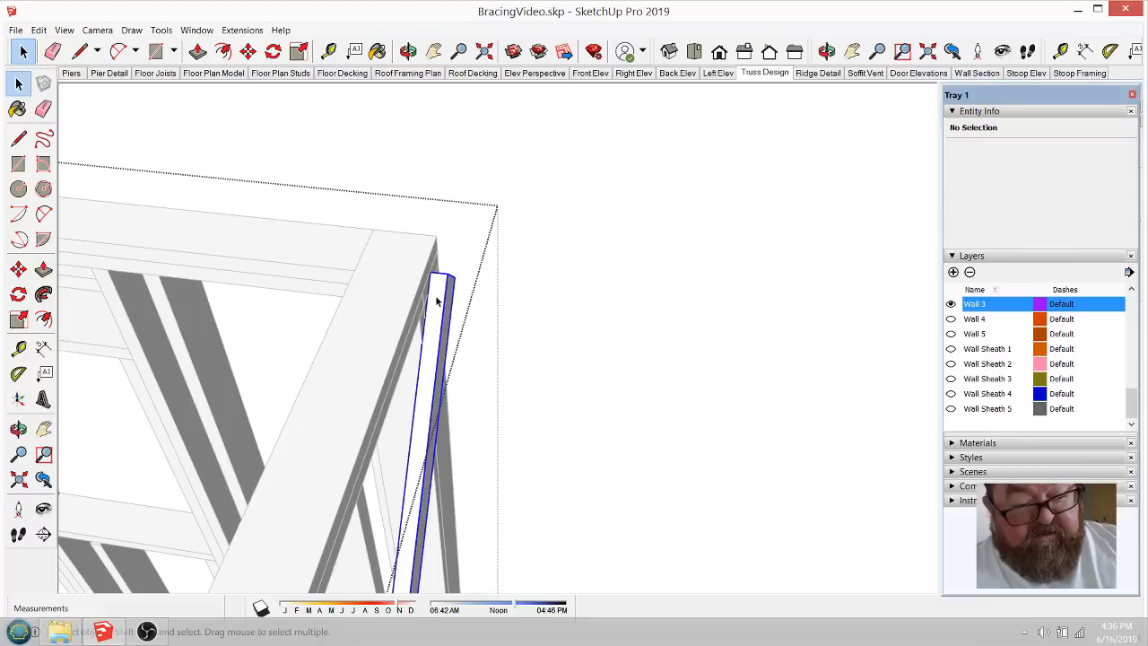
left_click(232, 47)
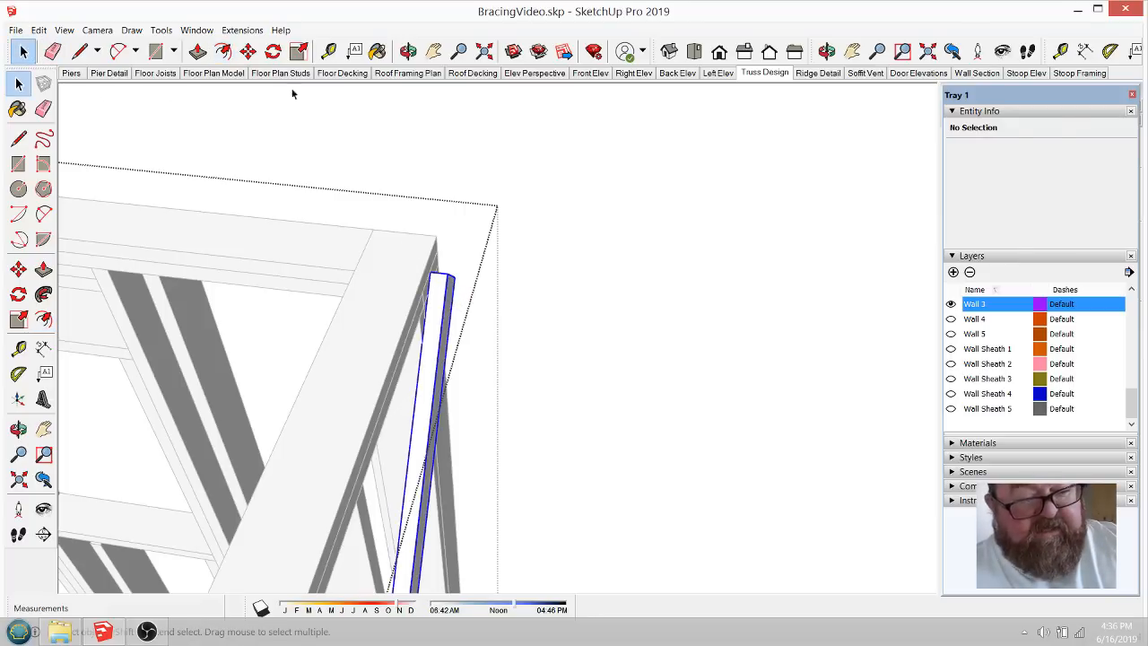
left_click(247, 51)
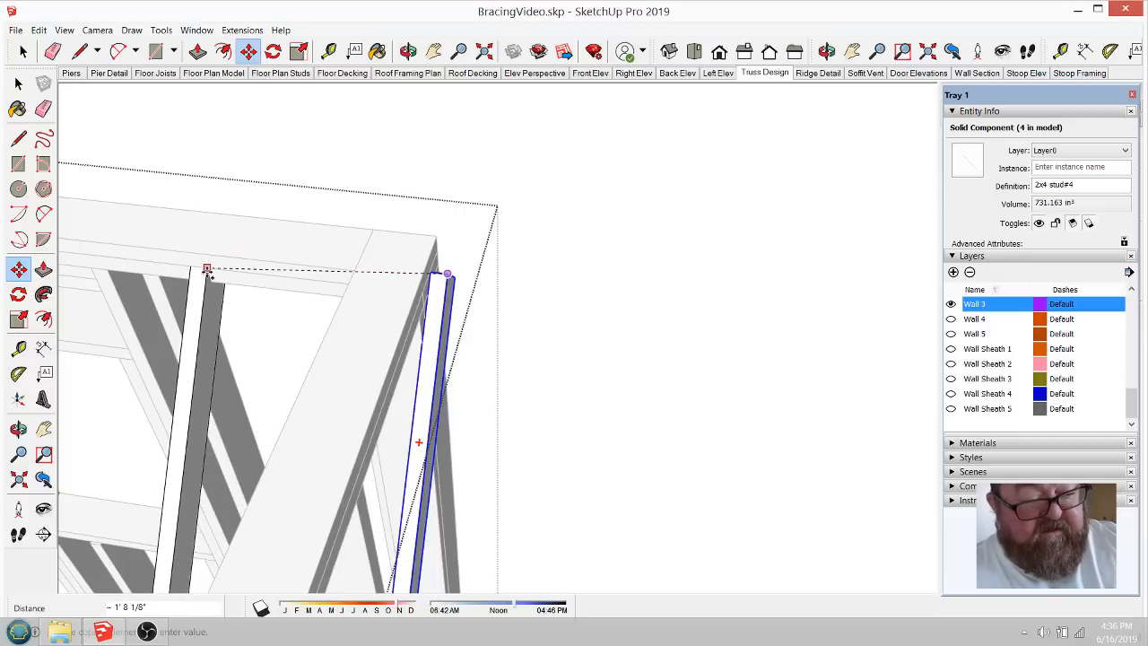
left_click(207, 269)
scroll(212, 273, "up", 4)
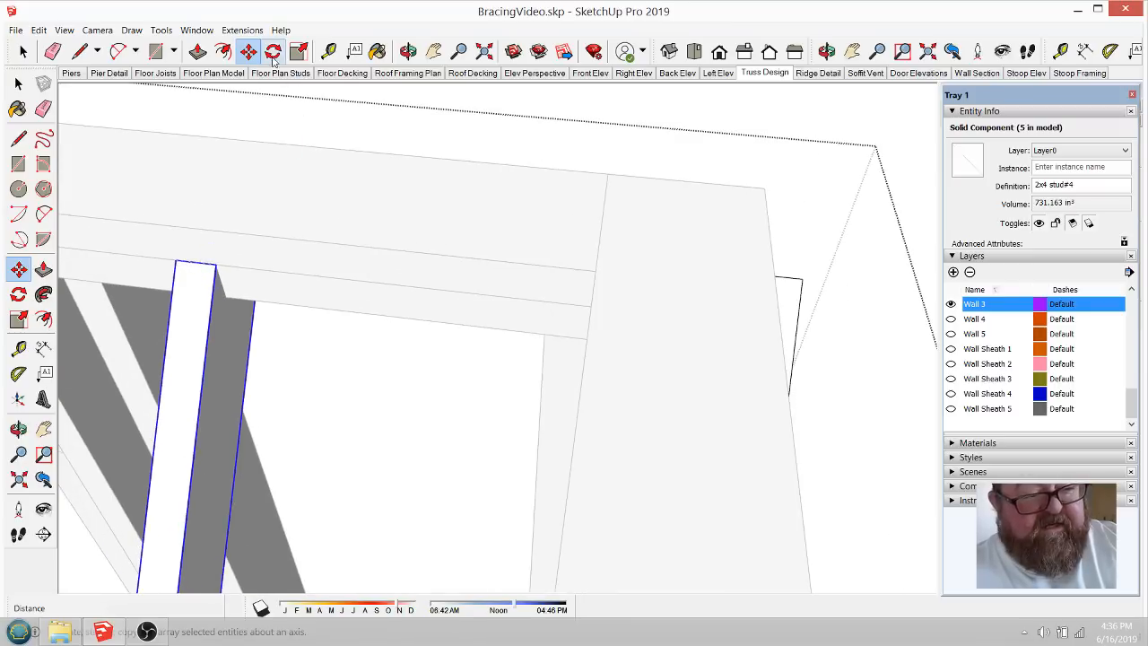
Step: Rotate the copied brace 90 degrees and move its upper end against the long wall's inner face at the Wall 3 corner
left_click(365, 237)
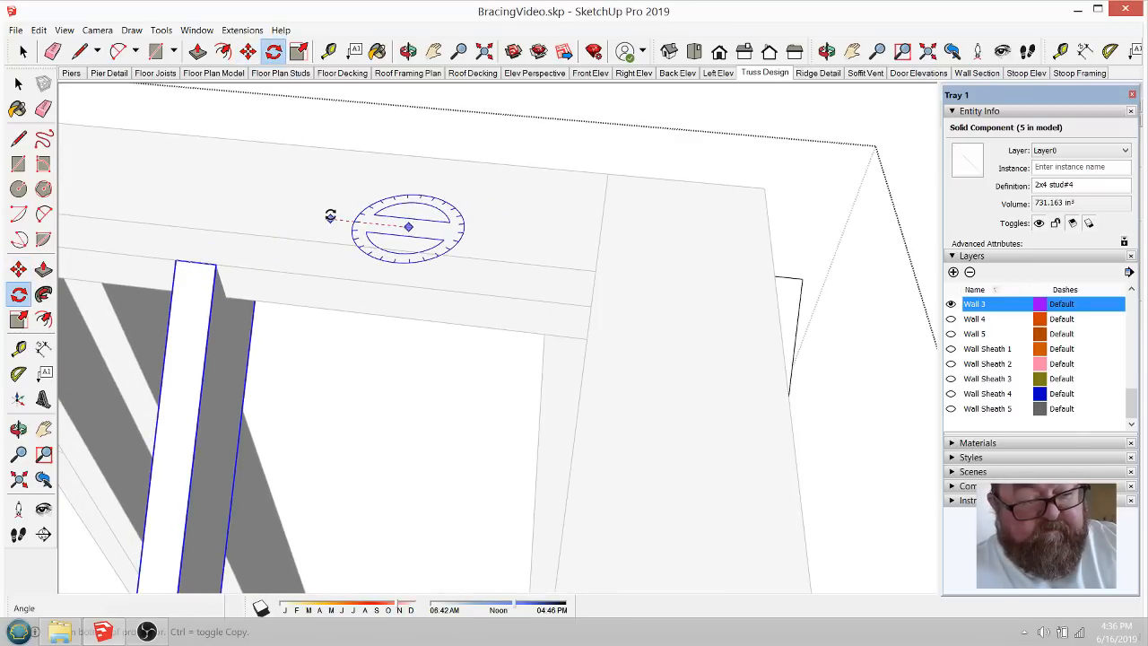
left_click(330, 217)
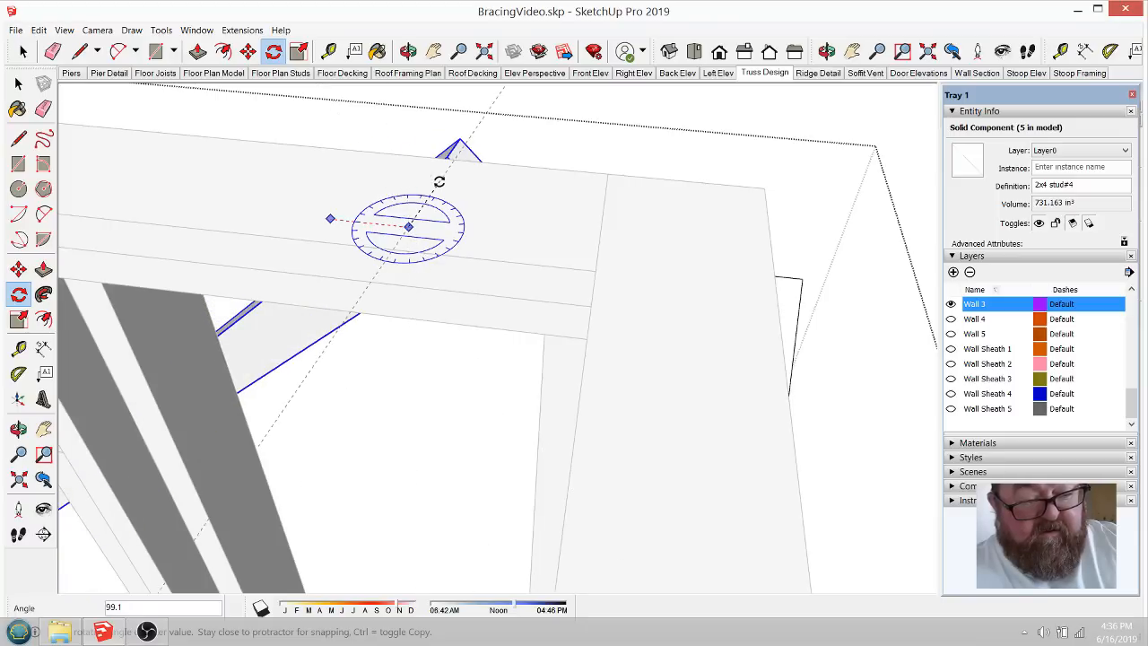
type("90")
key("Return")
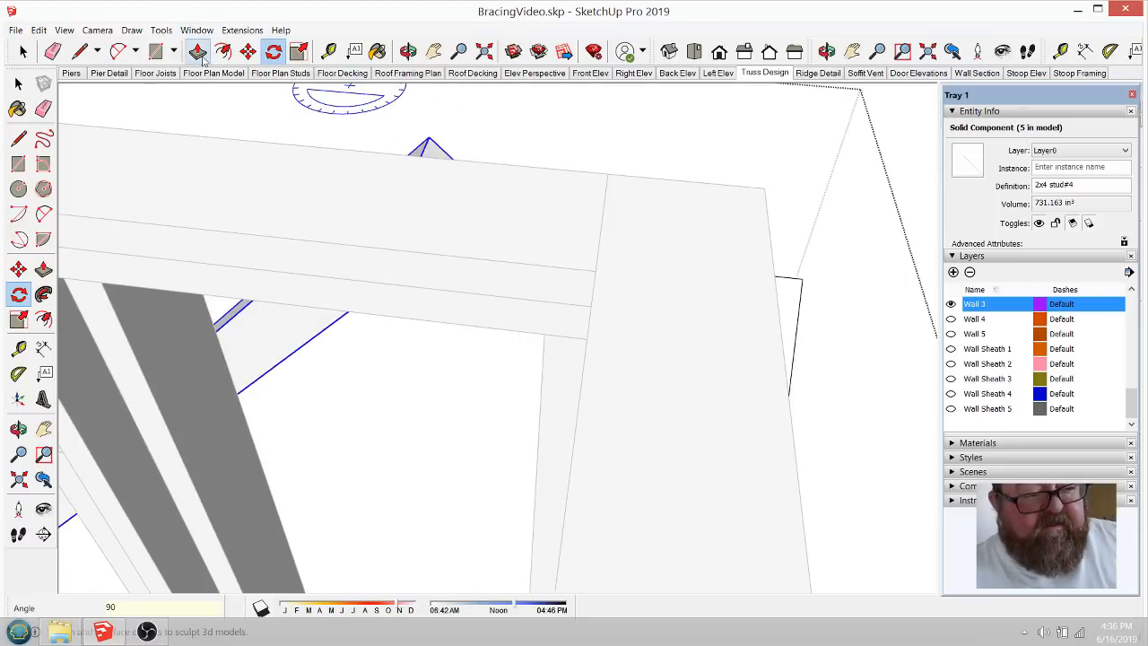
left_click(247, 52)
left_click(605, 239)
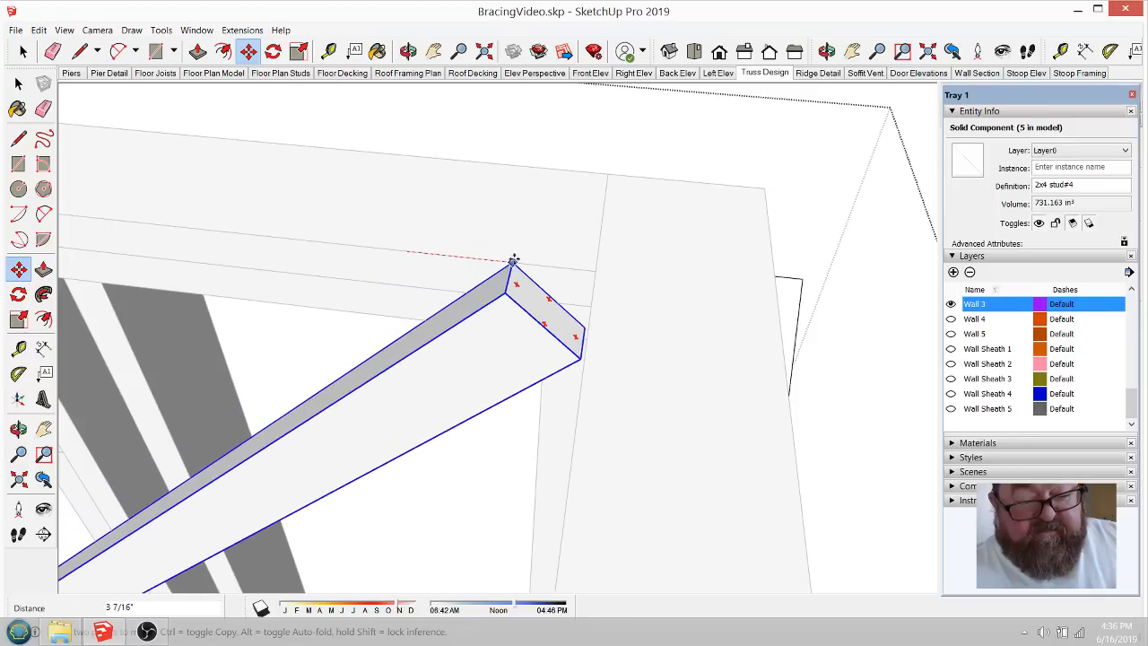
left_click(513, 265)
Step: Examine the new corner brace's upper end at the top plate and its position among the other braces along the long wall
left_click(409, 51)
left_click_drag(484, 269, 740, 204)
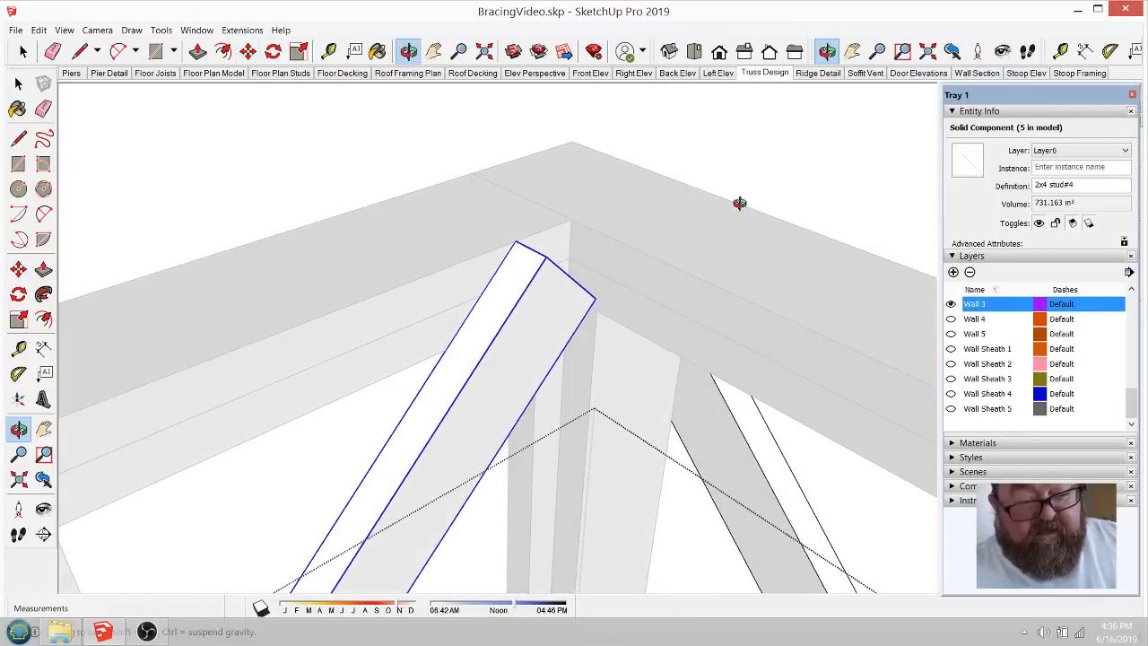
scroll(511, 298, "up", 5)
left_click_drag(564, 256, 333, 187)
left_click_drag(611, 268, 655, 258)
left_click_drag(670, 188, 677, 250)
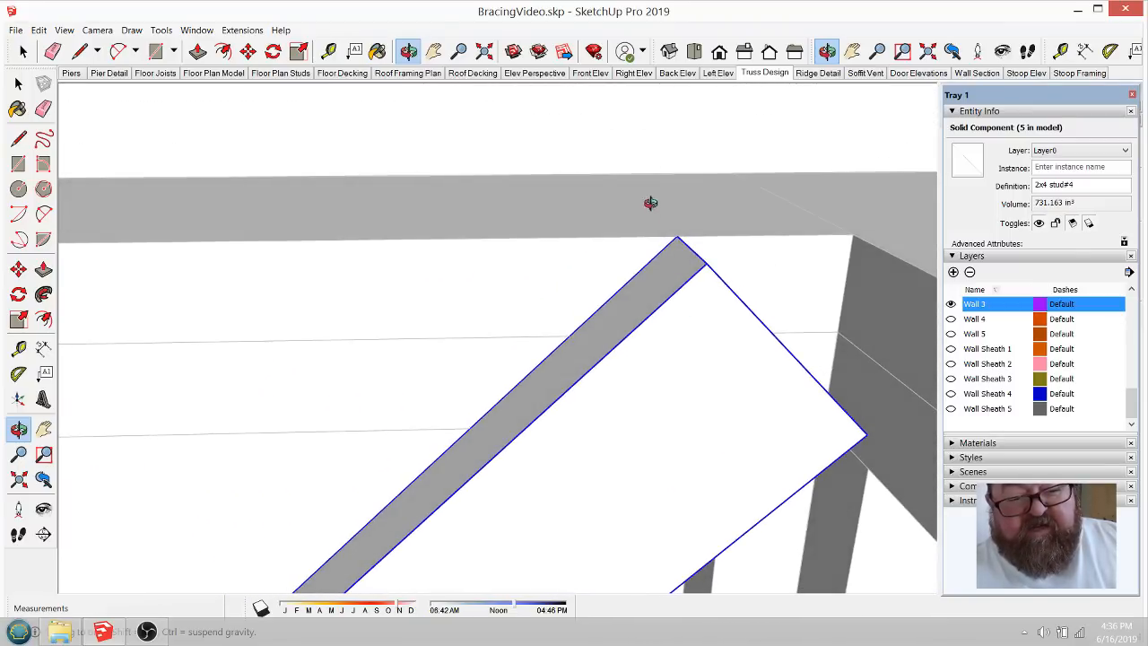
scroll(627, 349, "down", 5)
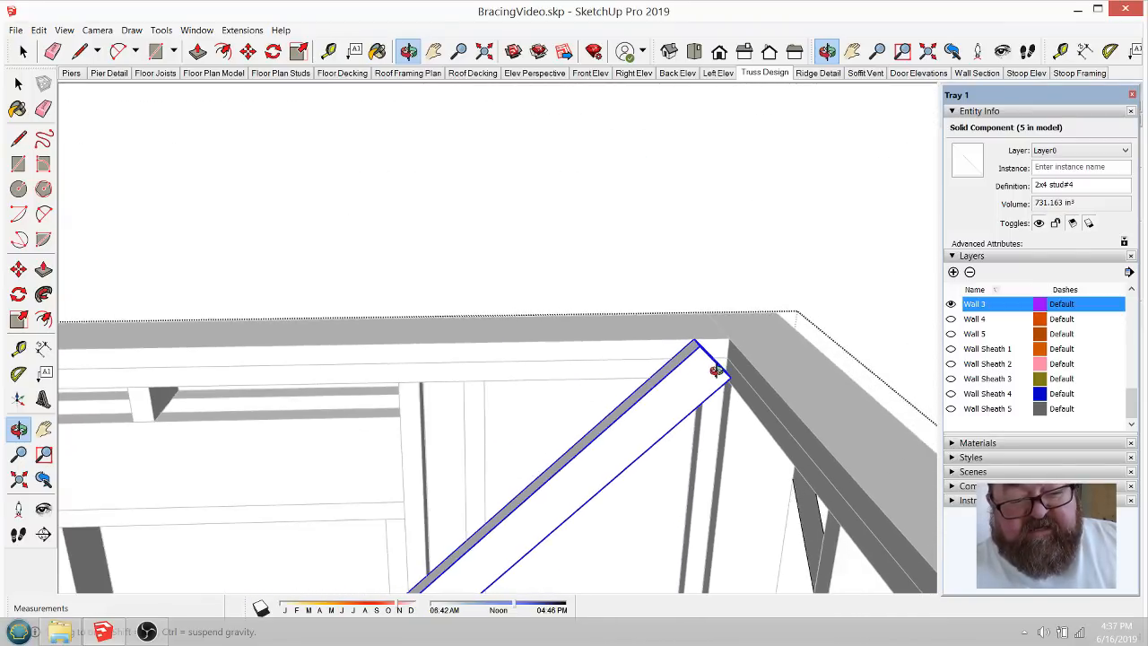
left_click_drag(682, 329, 818, 366)
scroll(818, 366, "down", 6)
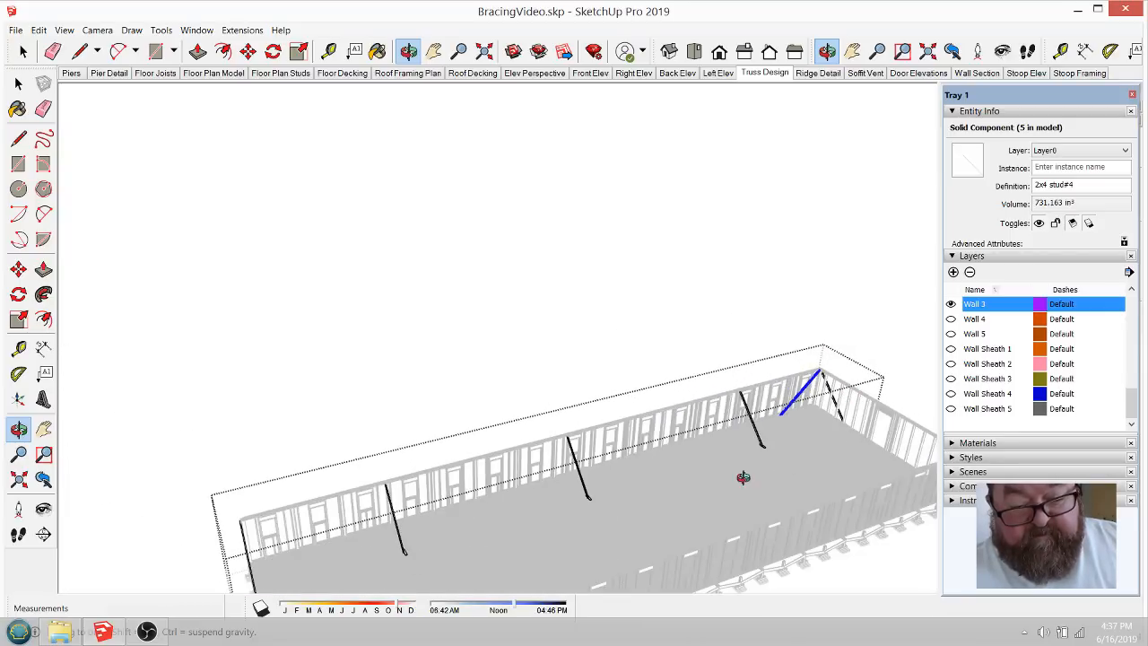
left_click_drag(742, 477, 698, 548)
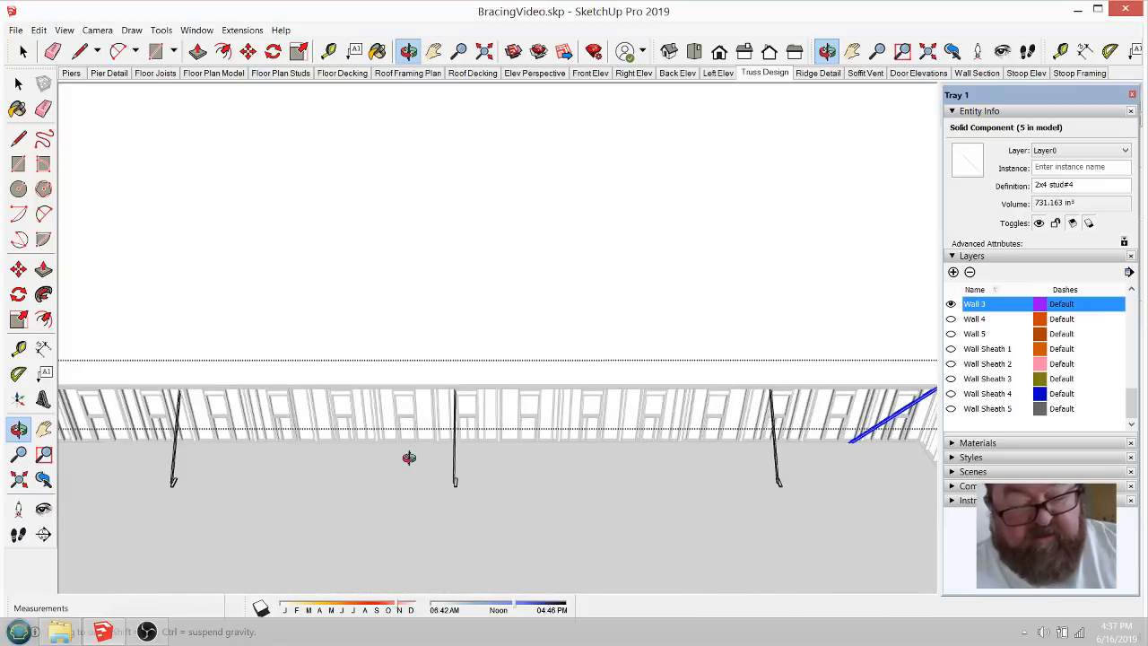
scroll(409, 457, "down", 2)
scroll(462, 450, "down", 1)
Step: Copy the new corner brace about 30' 11 1/2" along Wall 3 to the inner face of the opposite long wall
left_click(22, 52)
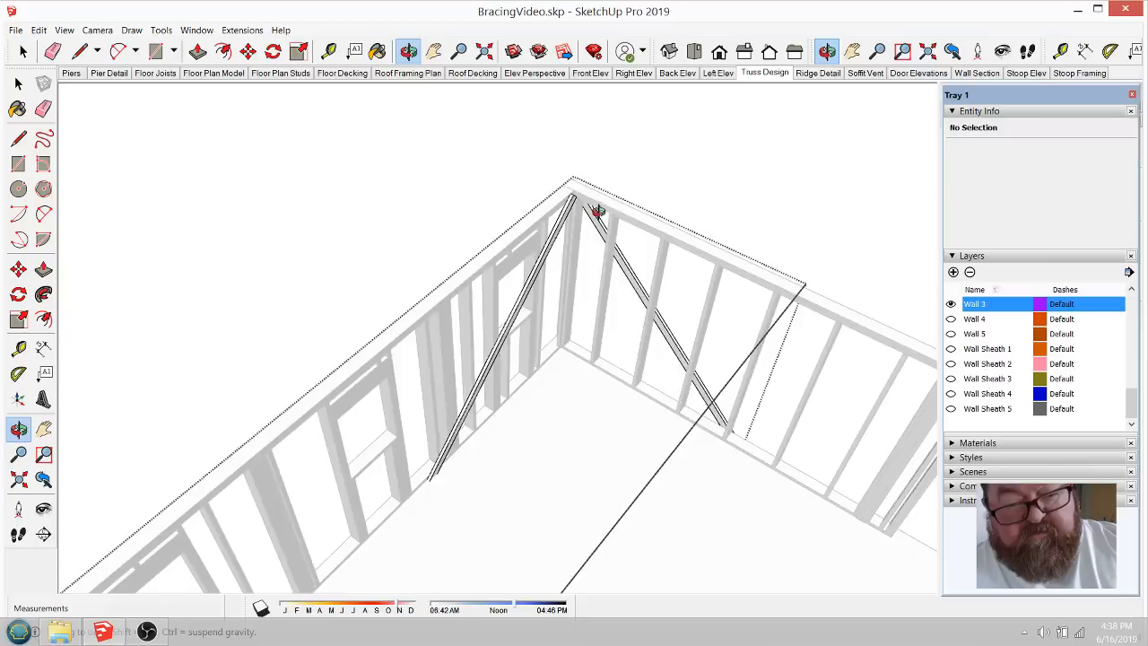
scroll(593, 211, "up", 2)
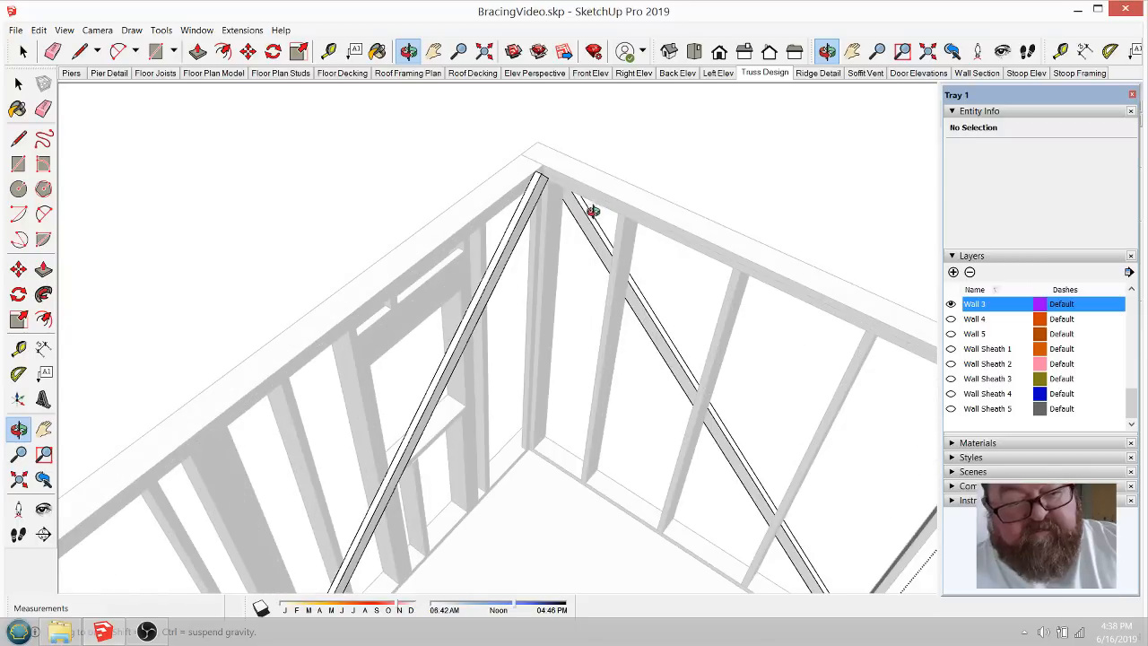
left_click(526, 224)
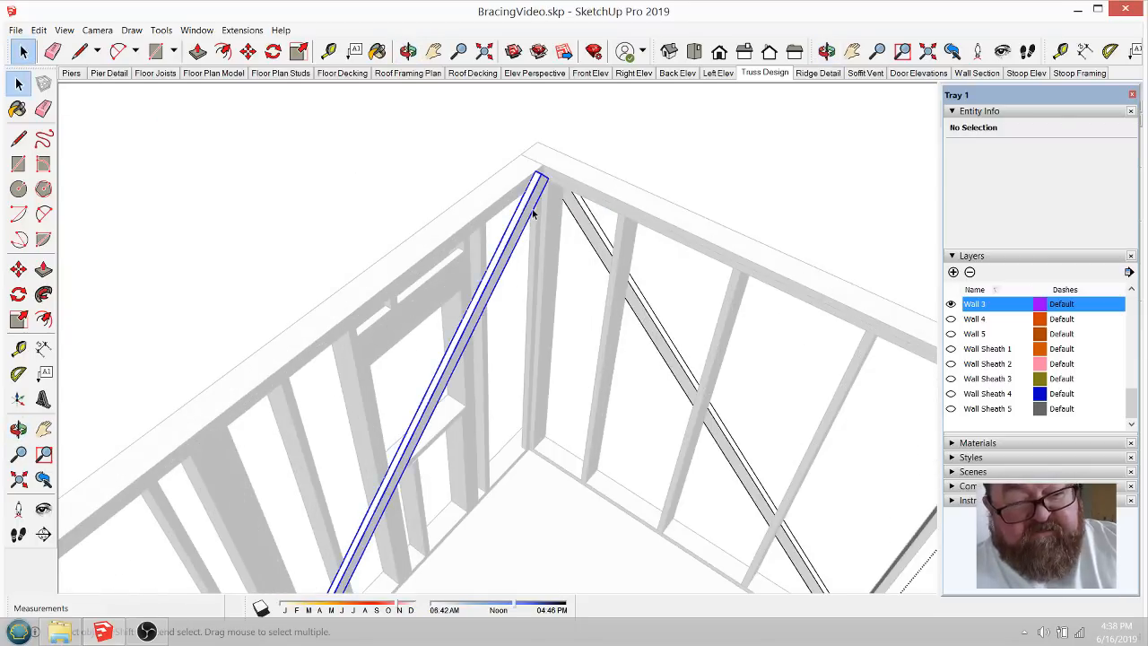
scroll(533, 197, "up", 1)
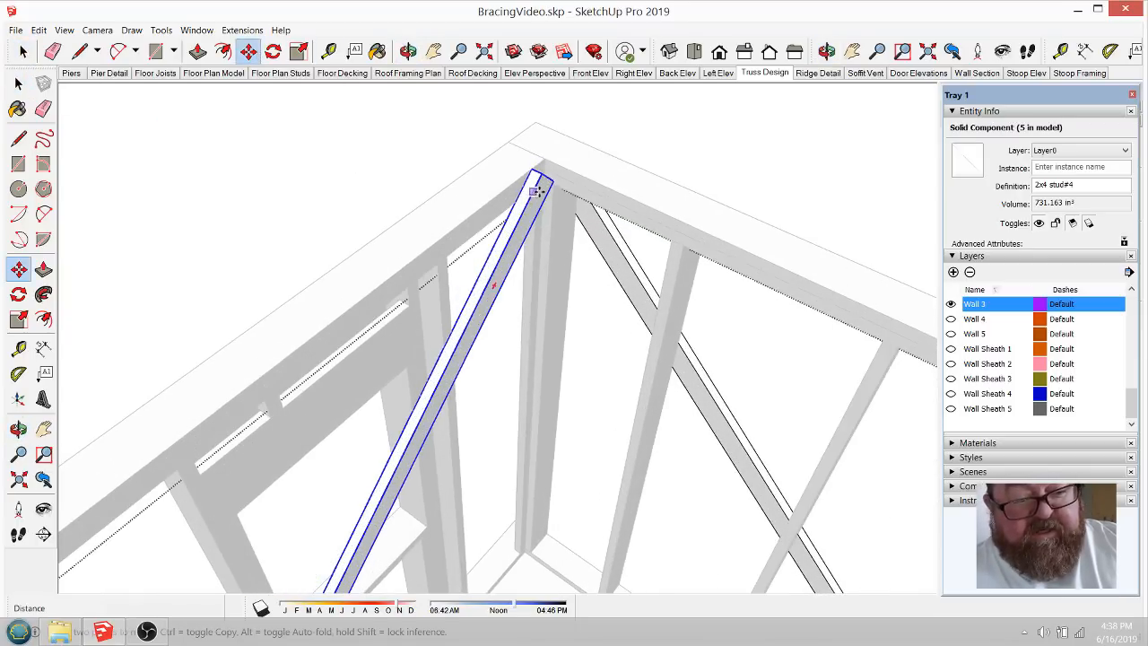
scroll(538, 183, "down", 3)
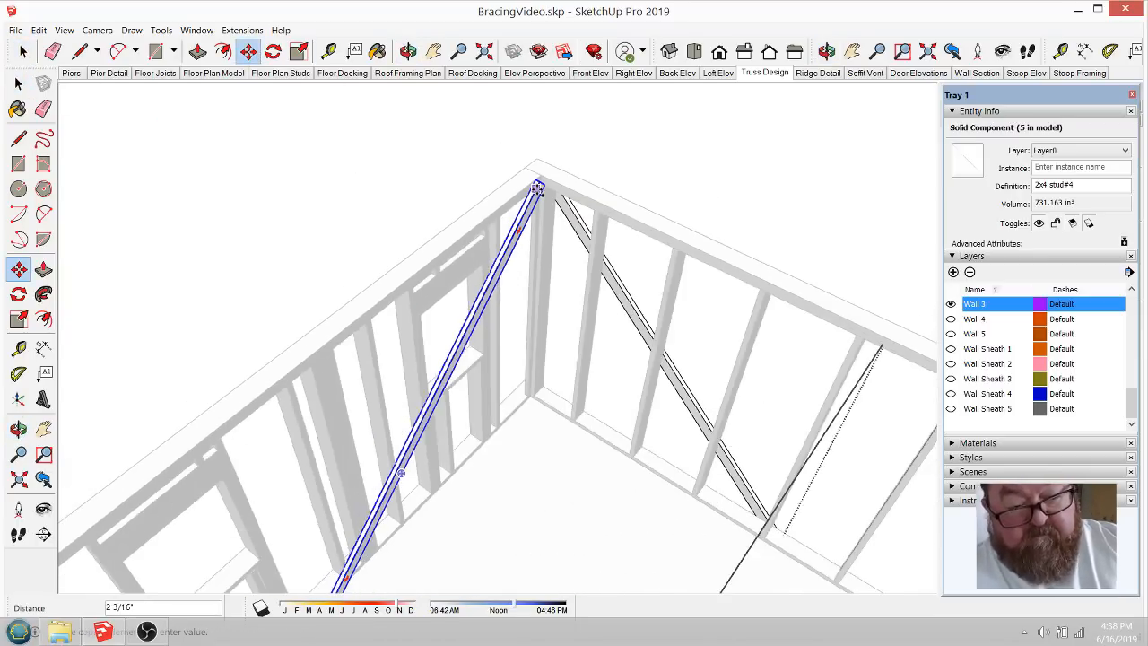
scroll(539, 199, "down", 3)
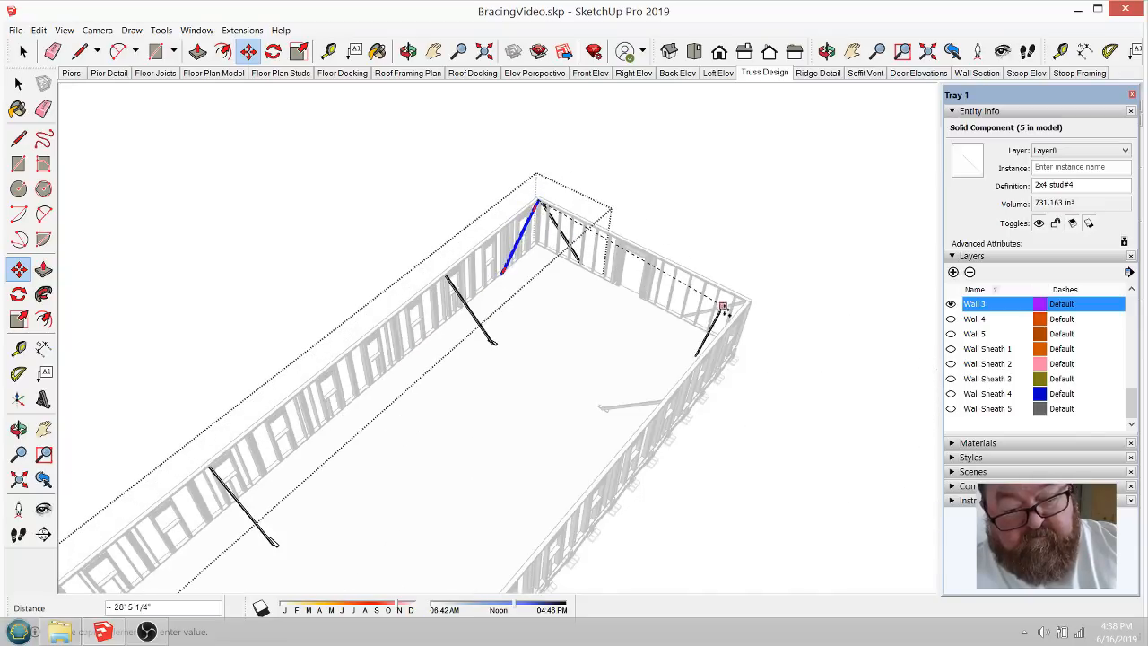
scroll(723, 308, "up", 5)
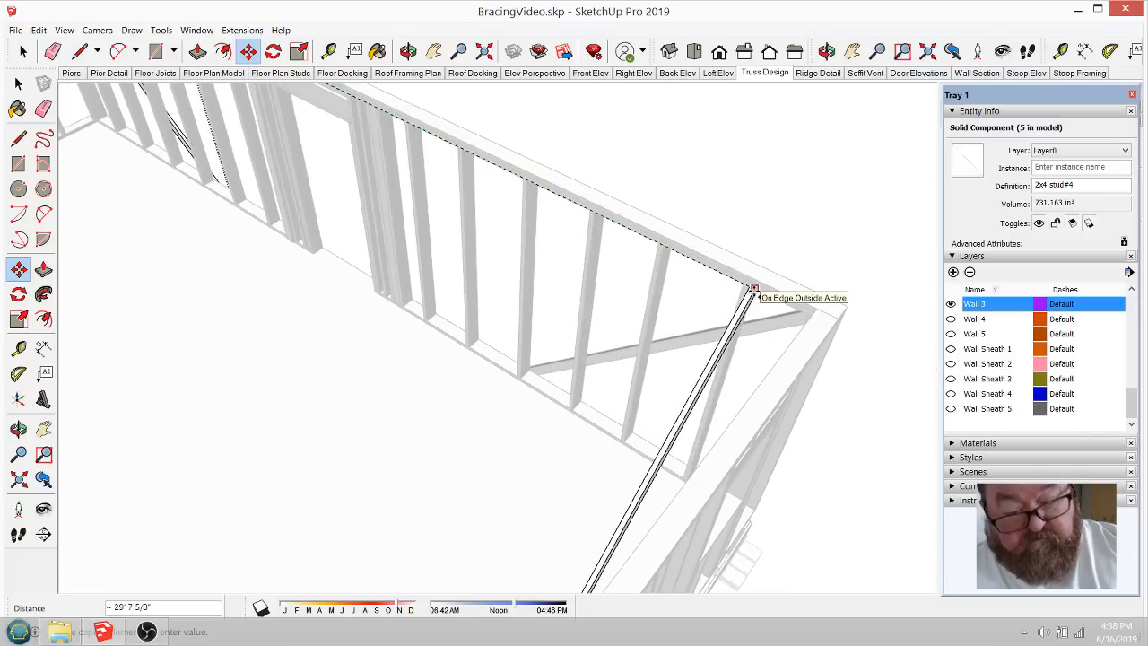
scroll(753, 291, "up", 2)
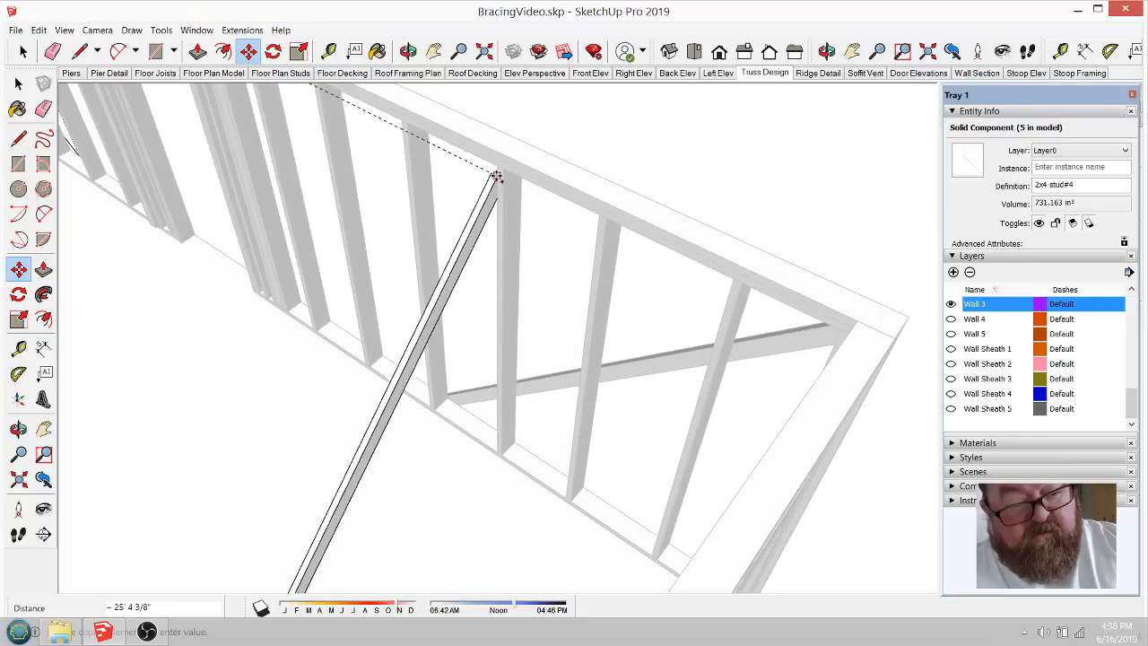
scroll(496, 176, "down", 4)
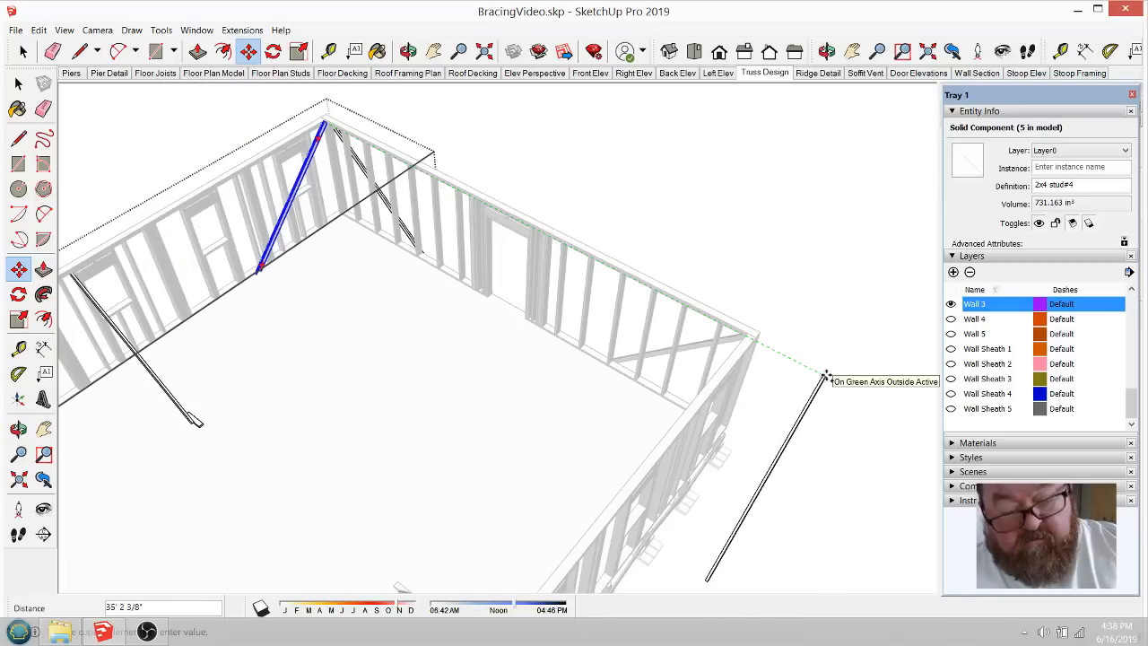
scroll(786, 356, "up", 6)
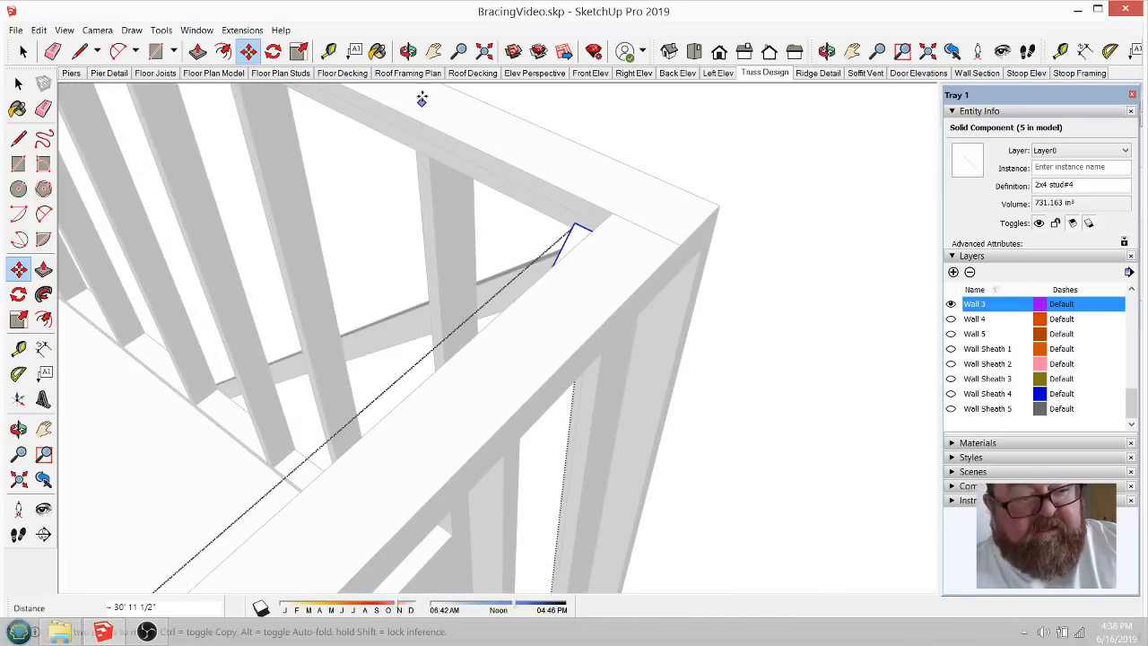
Step: Examine the matching corner braces on both long walls from inside the building and from the side
left_click(410, 51)
left_click_drag(627, 179, 782, 268)
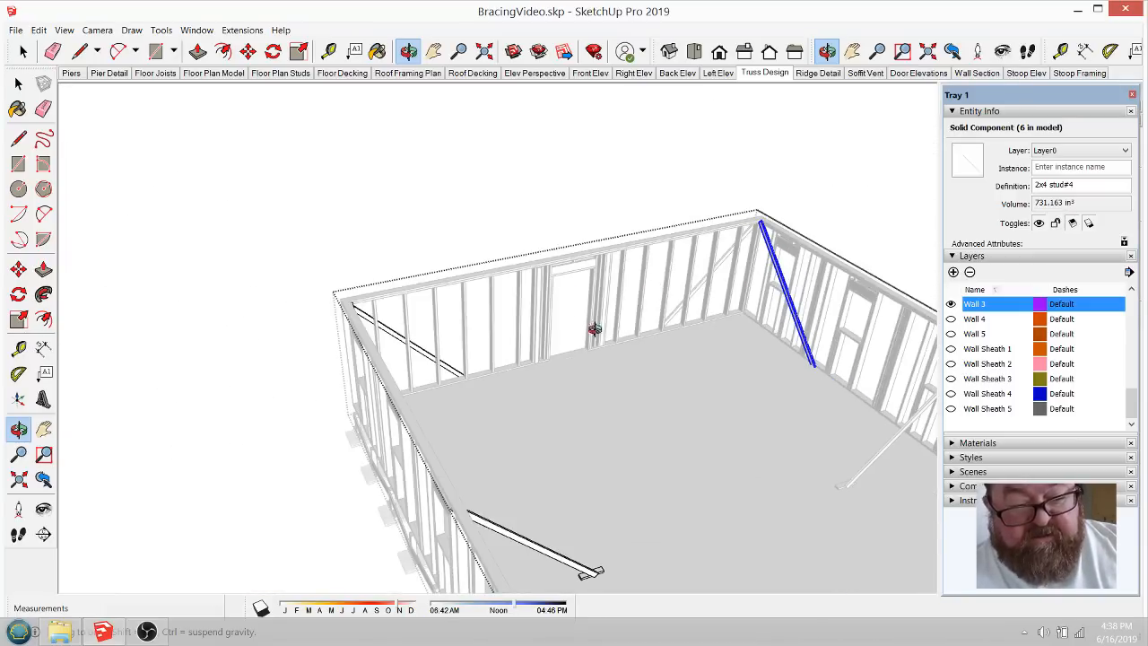
left_click_drag(608, 248, 538, 353)
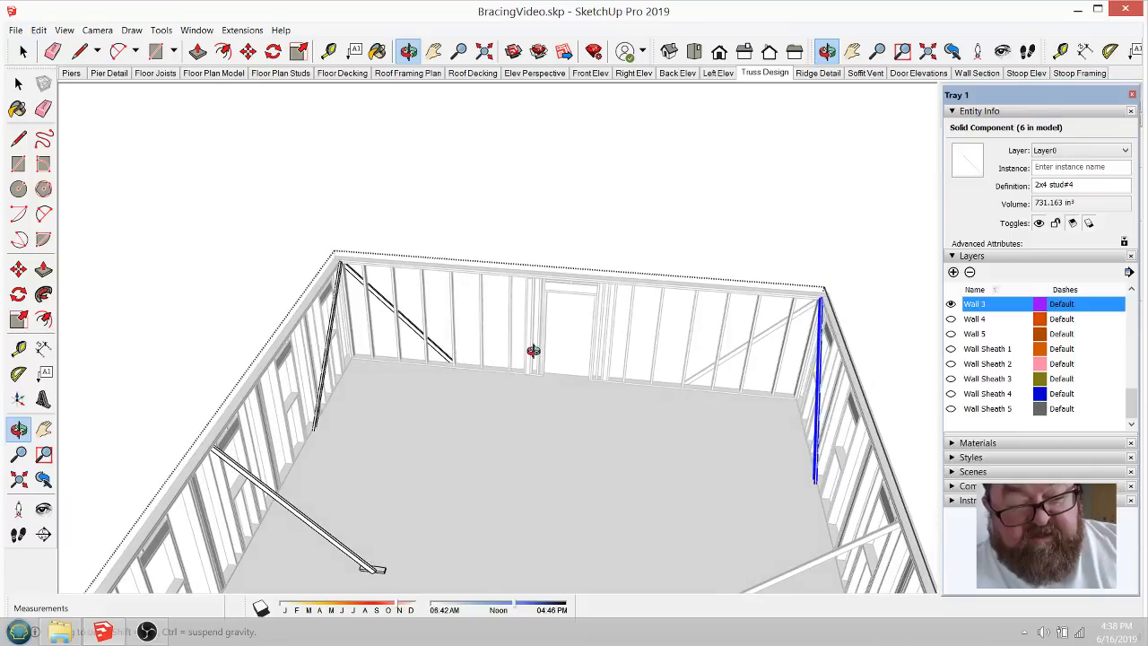
scroll(547, 353, "up", 3)
scroll(466, 325, "down", 3)
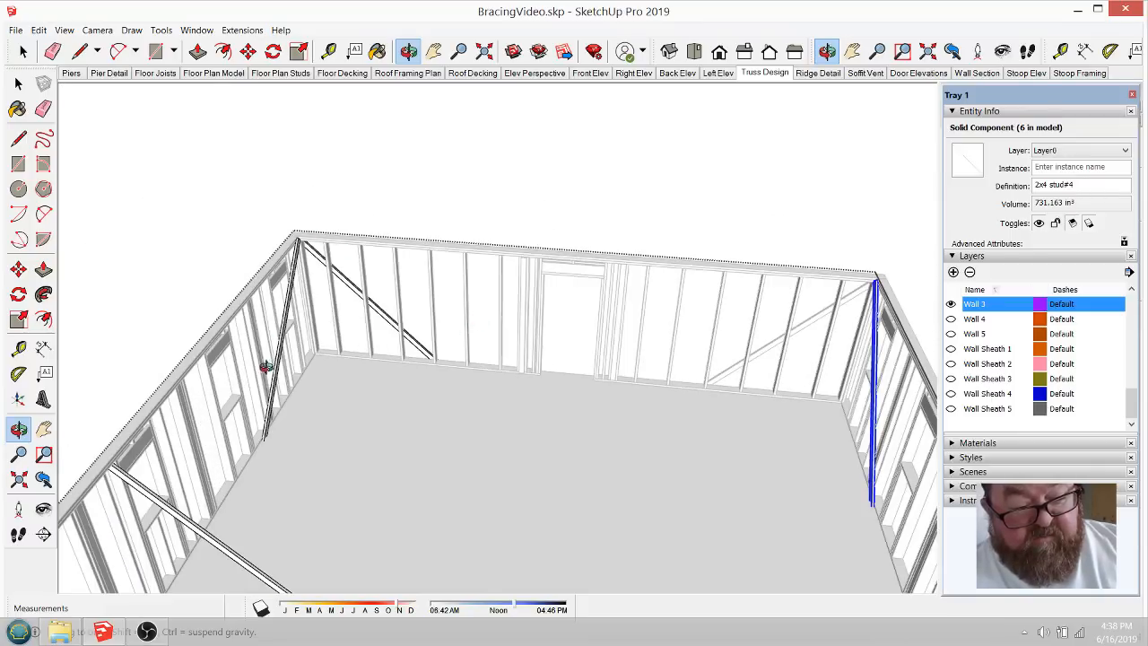
left_click_drag(798, 313, 505, 258)
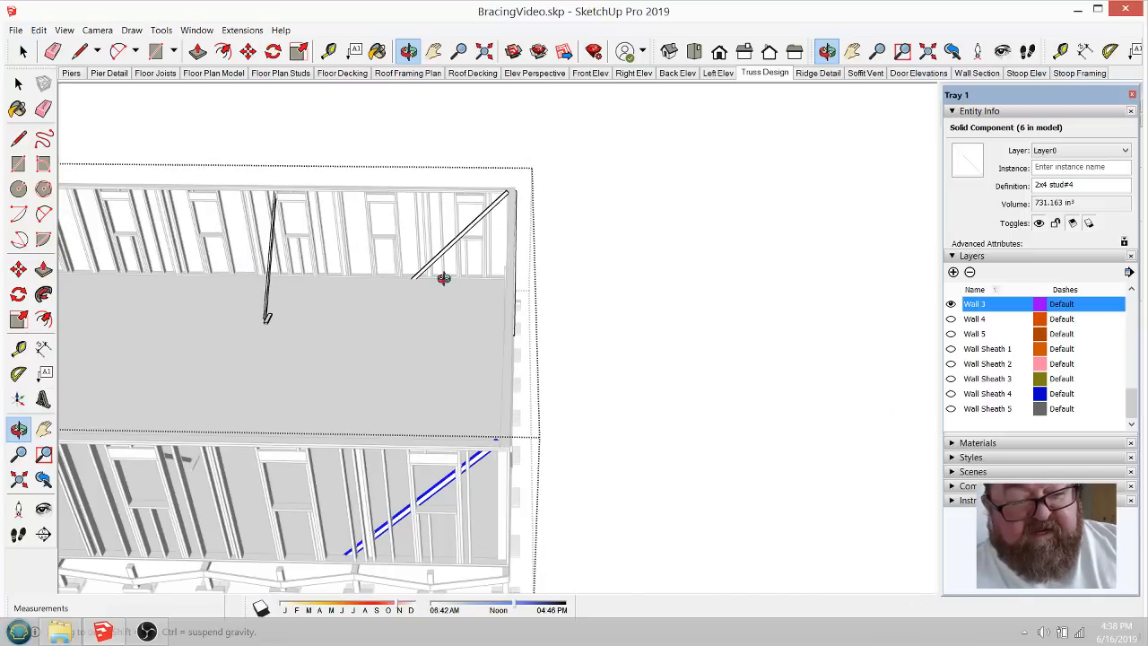
left_click_drag(443, 278, 292, 261)
Step: Copy the floor-anchored brace on the long wall about 11' 3 5/16" onto the open floor toward Wall 3
left_click(23, 53)
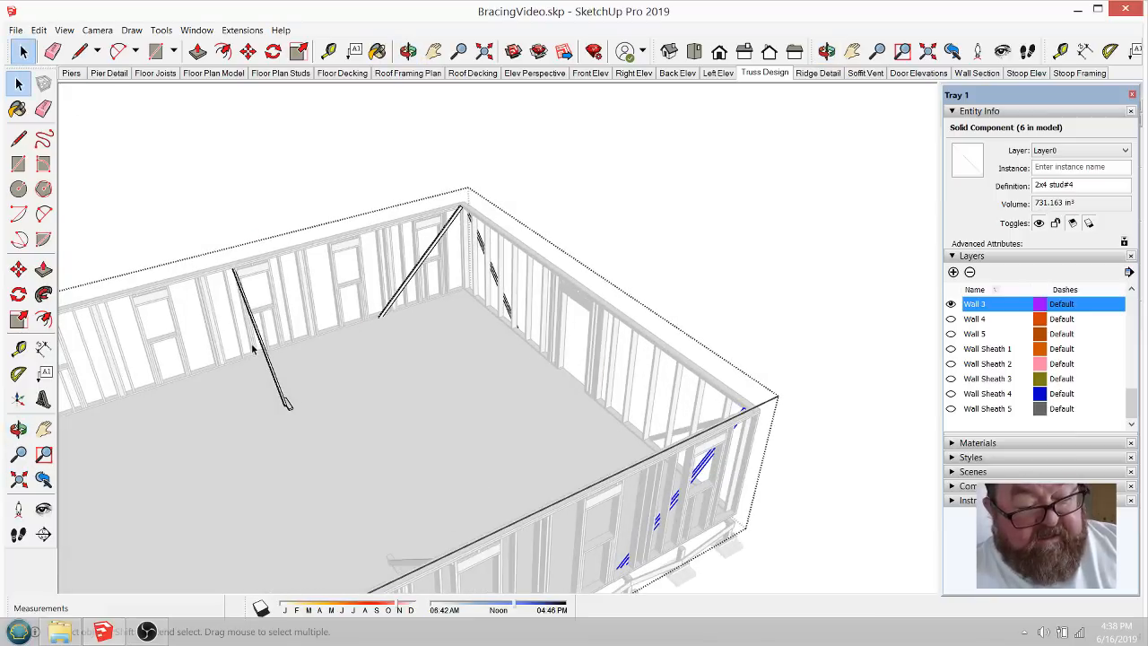
left_click(273, 381)
scroll(317, 372, "up", 6)
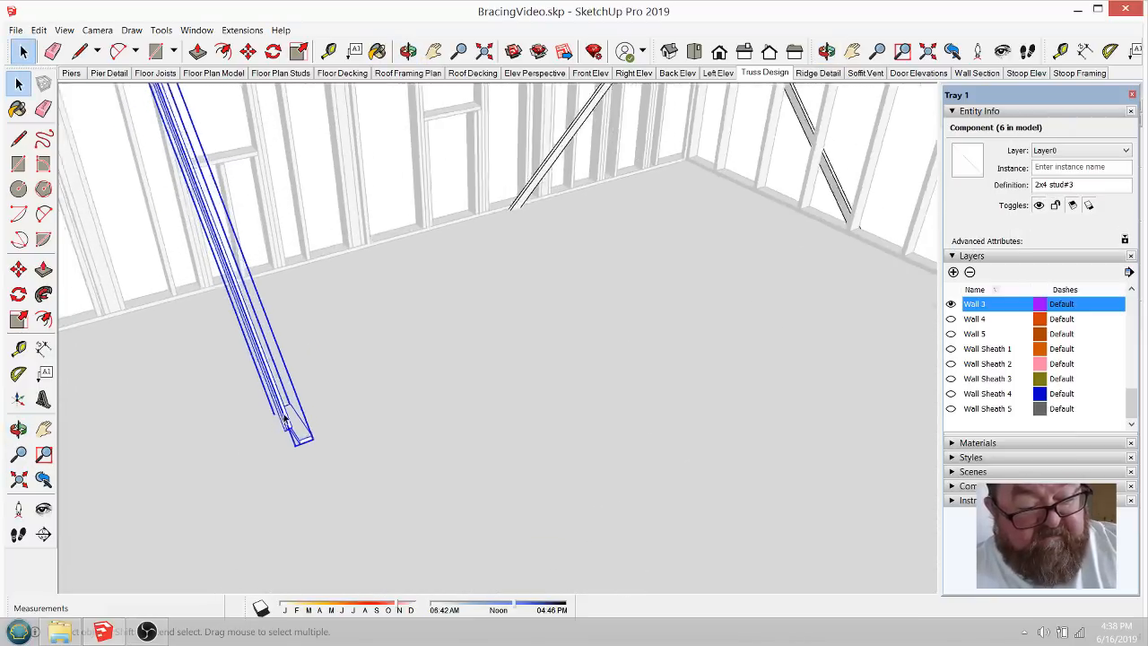
scroll(285, 418, "up", 4)
left_click(408, 51)
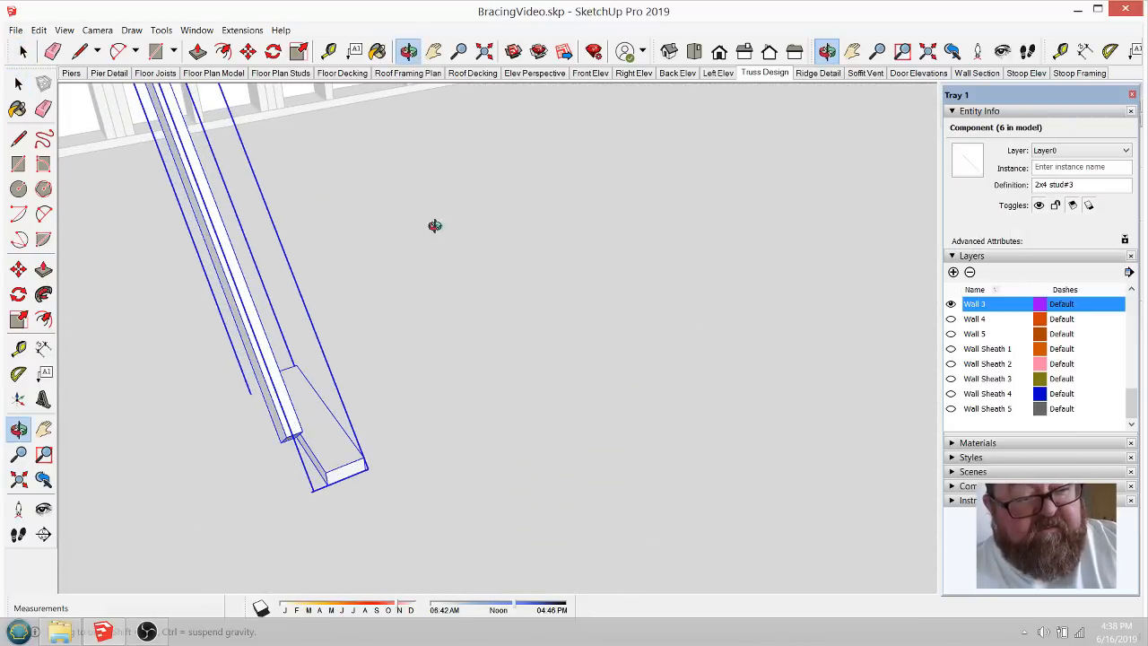
left_click_drag(433, 225, 574, 429)
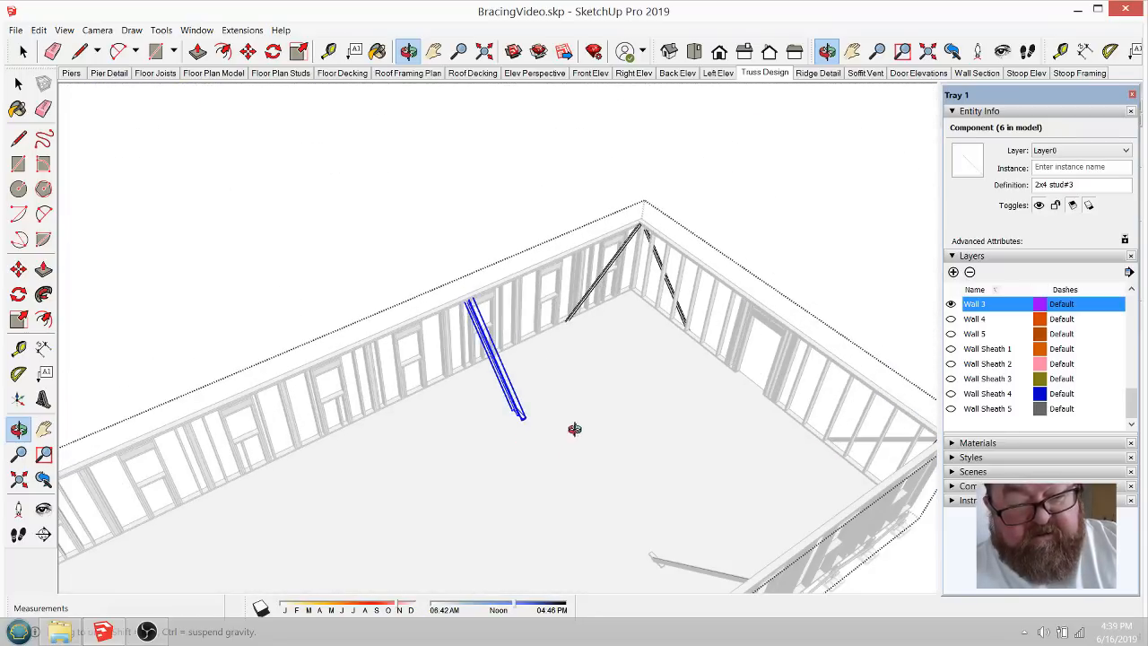
left_click(252, 52)
left_click(565, 378)
key("ctrl")
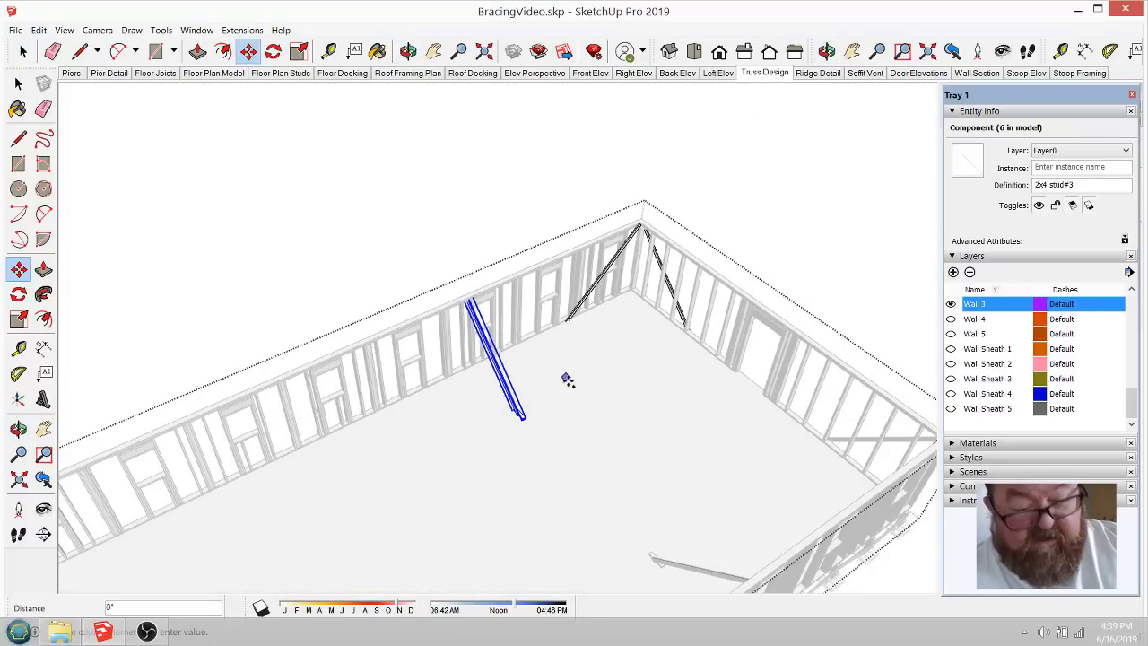
left_click(655, 461)
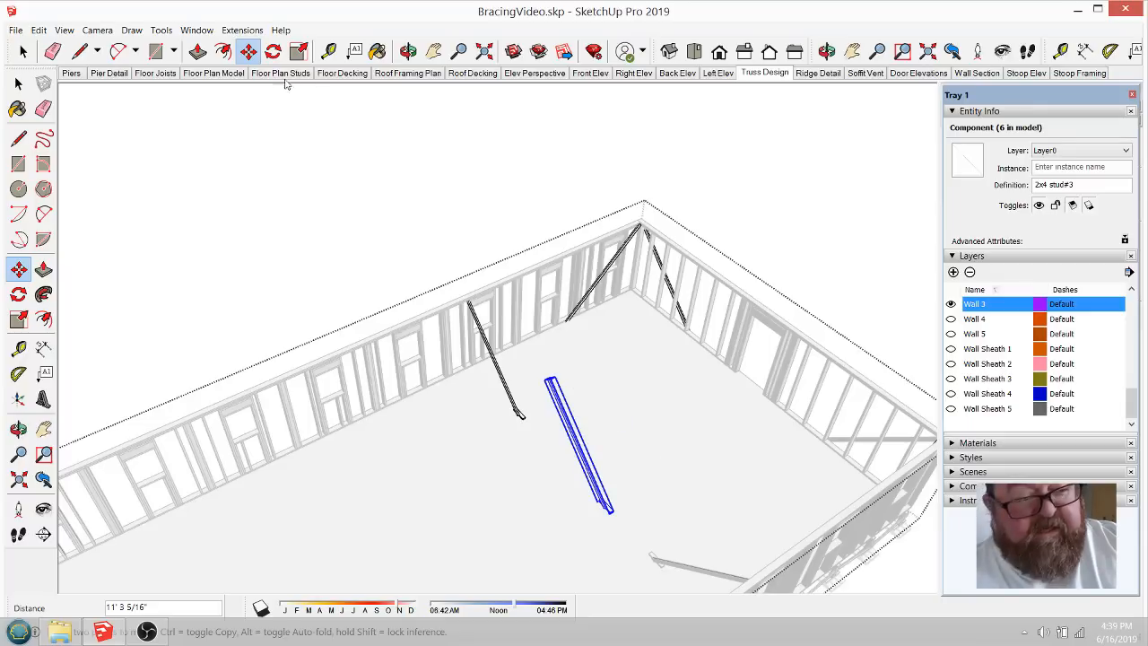
Step: Rotate the copied brace assembly 90 degrees in plan so its upper end faces Wall 3
left_click(273, 52)
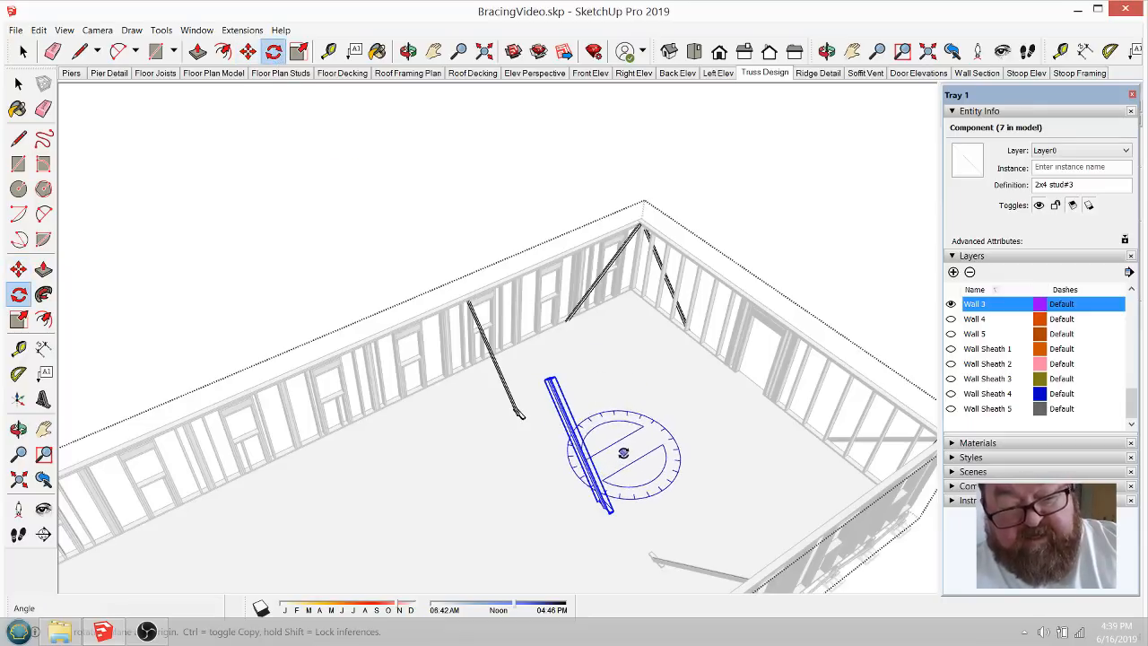
left_click(650, 481)
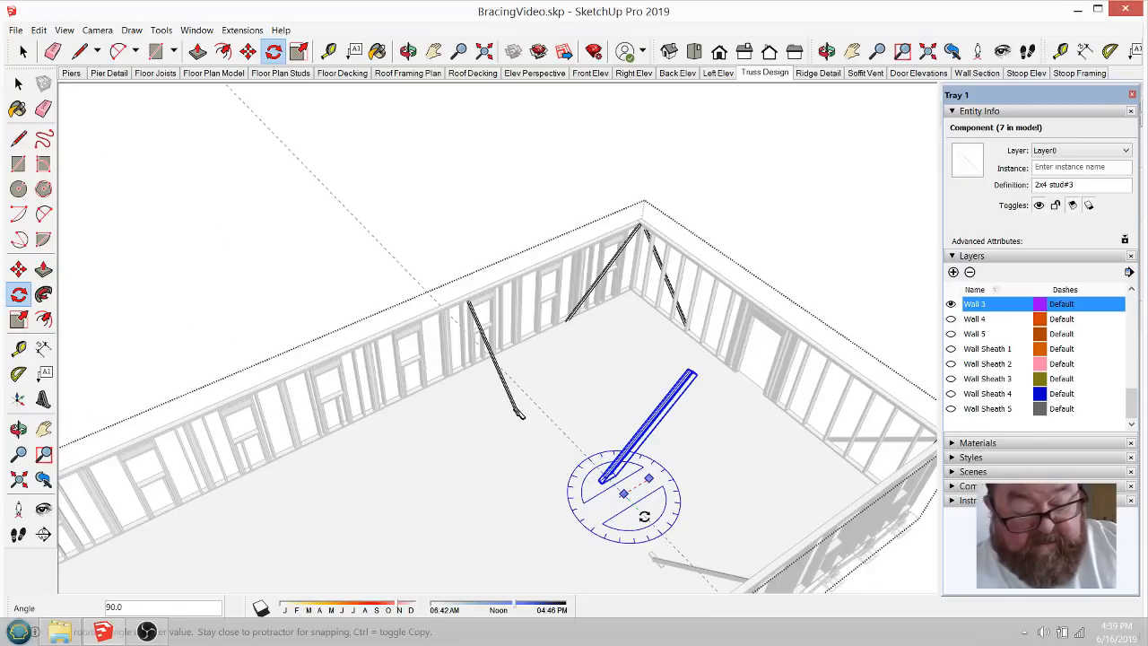
left_click(644, 517)
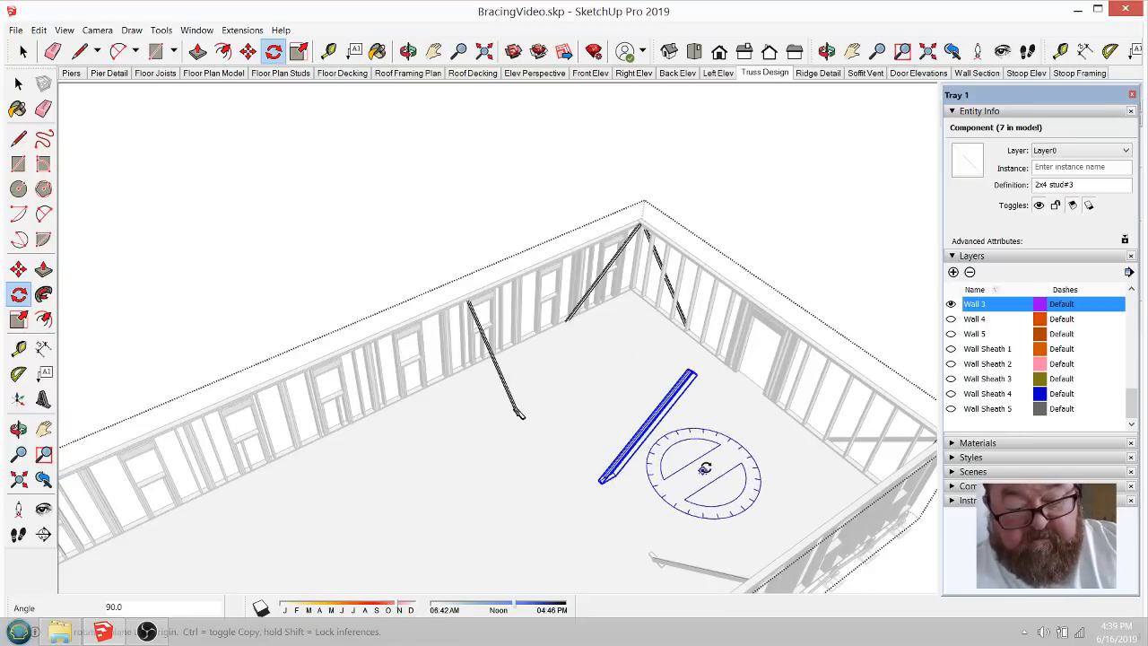
Step: Move the rotated brace to Wall 3 at the door opening, then shift it about 1' 4" along the wall
scroll(732, 393, "up", 2)
scroll(732, 392, "up", 3)
scroll(440, 368, "down", 3)
scroll(630, 381, "up", 5)
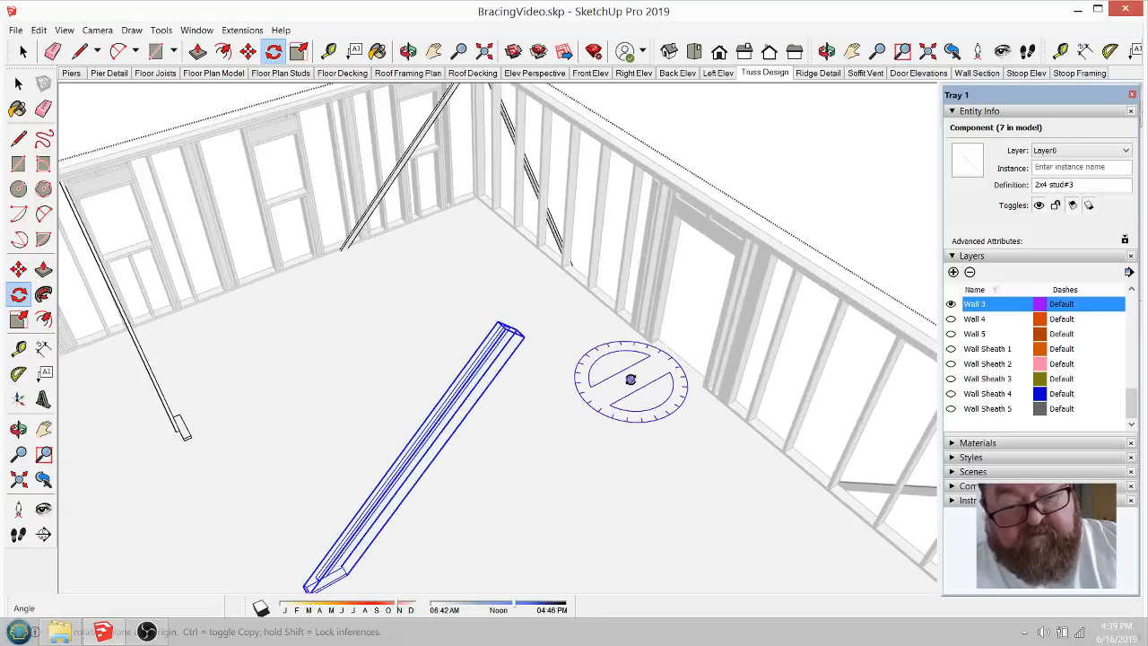
left_click(248, 51)
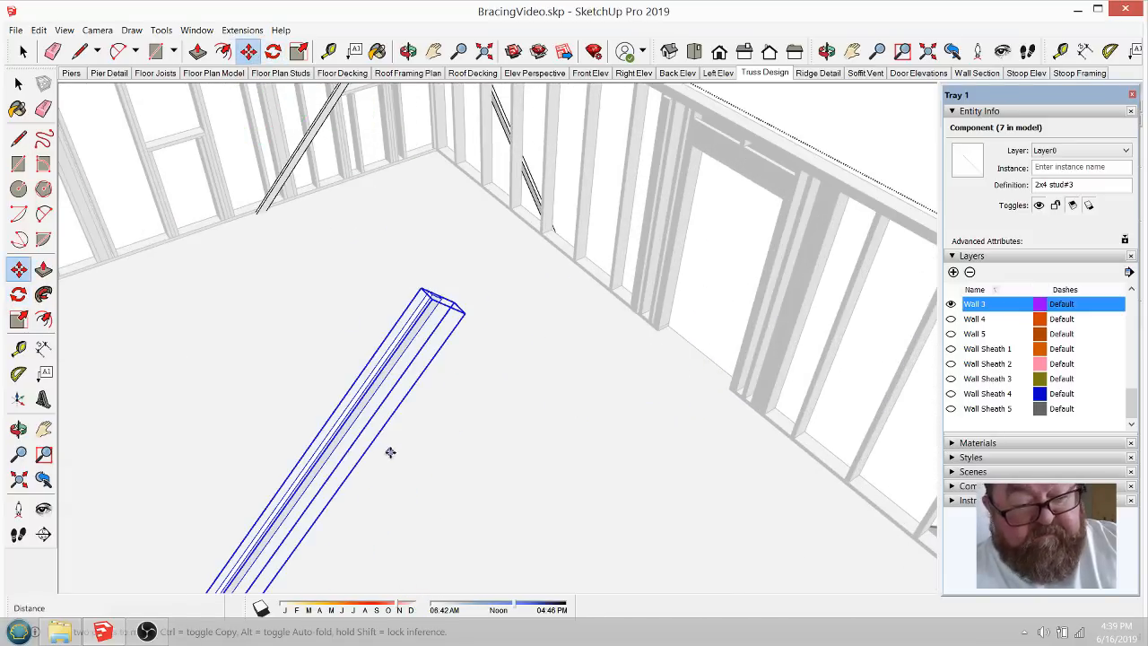
left_click(397, 524)
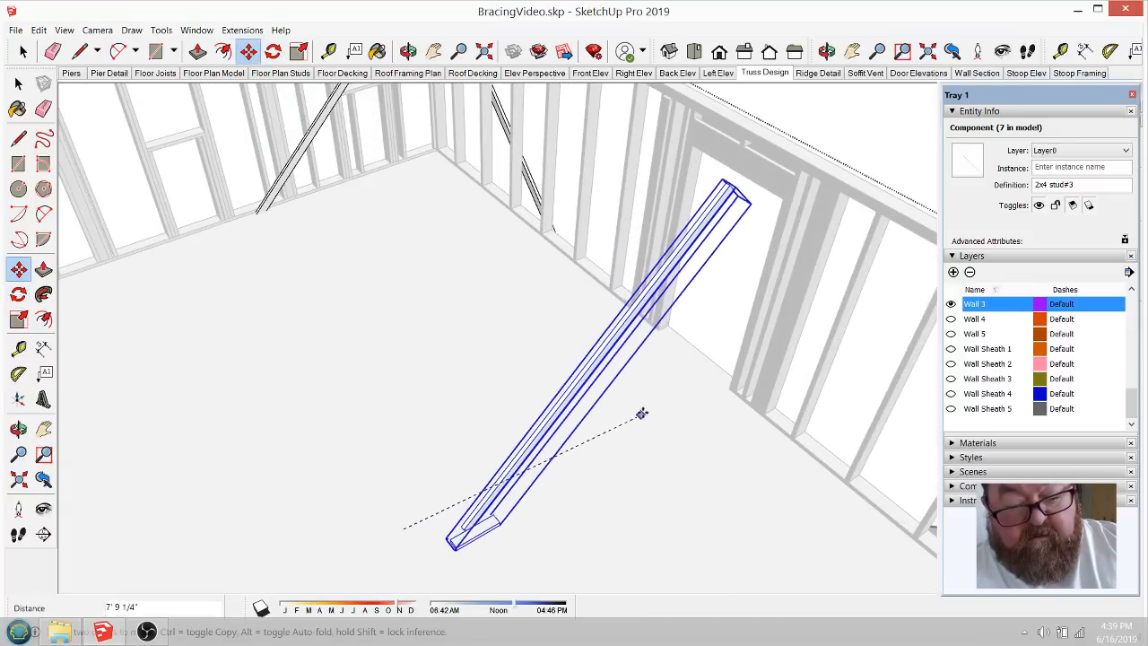
left_click(678, 378)
left_click(679, 466)
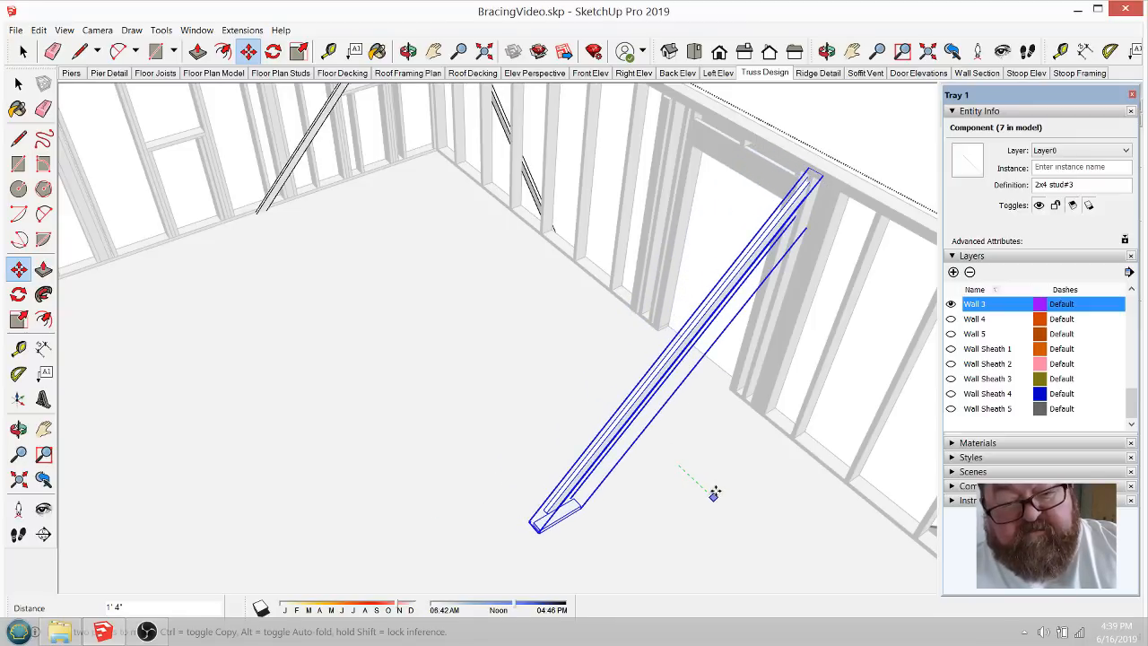
left_click(714, 494)
Step: Fine-adjust the brace sideways along Wall 3 to line its upper end up with the studs beside the door opening, then clear the selection
left_click(408, 51)
left_click_drag(709, 314, 181, 206)
scroll(489, 231, "up", 7)
left_click_drag(456, 243, 470, 149)
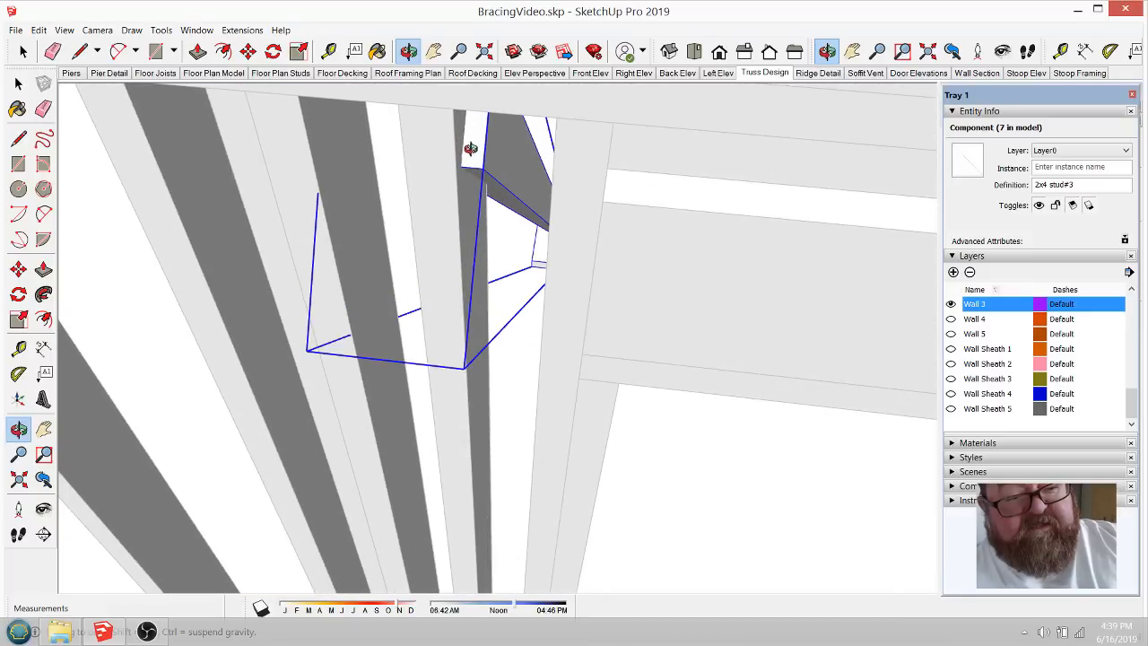
key("m")
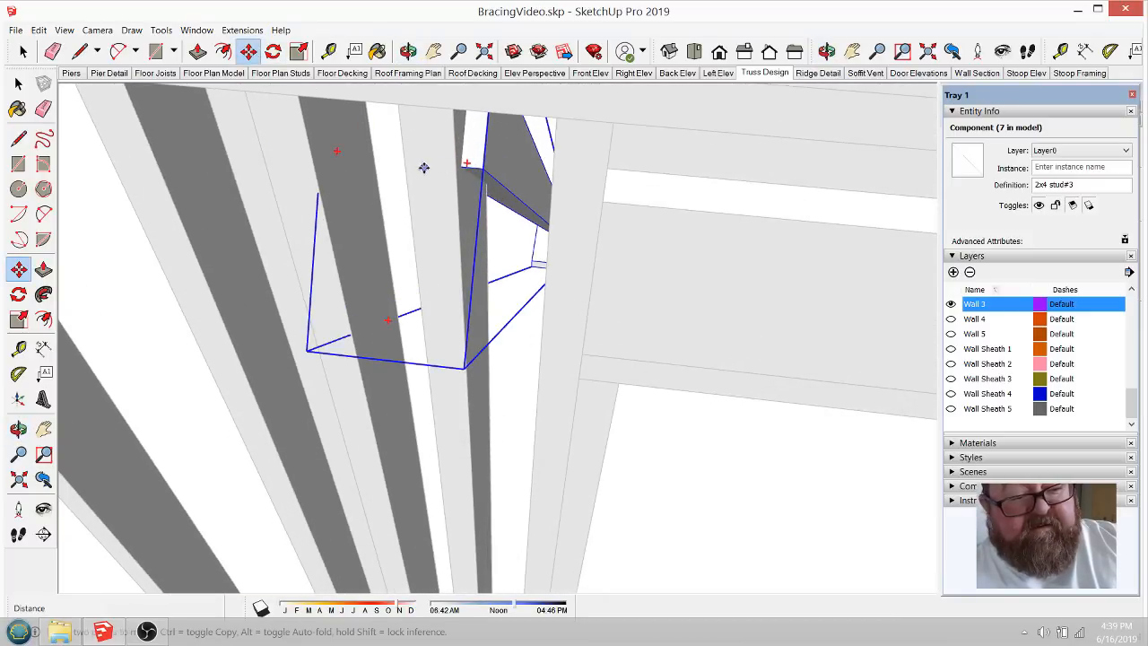
left_click_drag(427, 167, 453, 172)
left_click(449, 172)
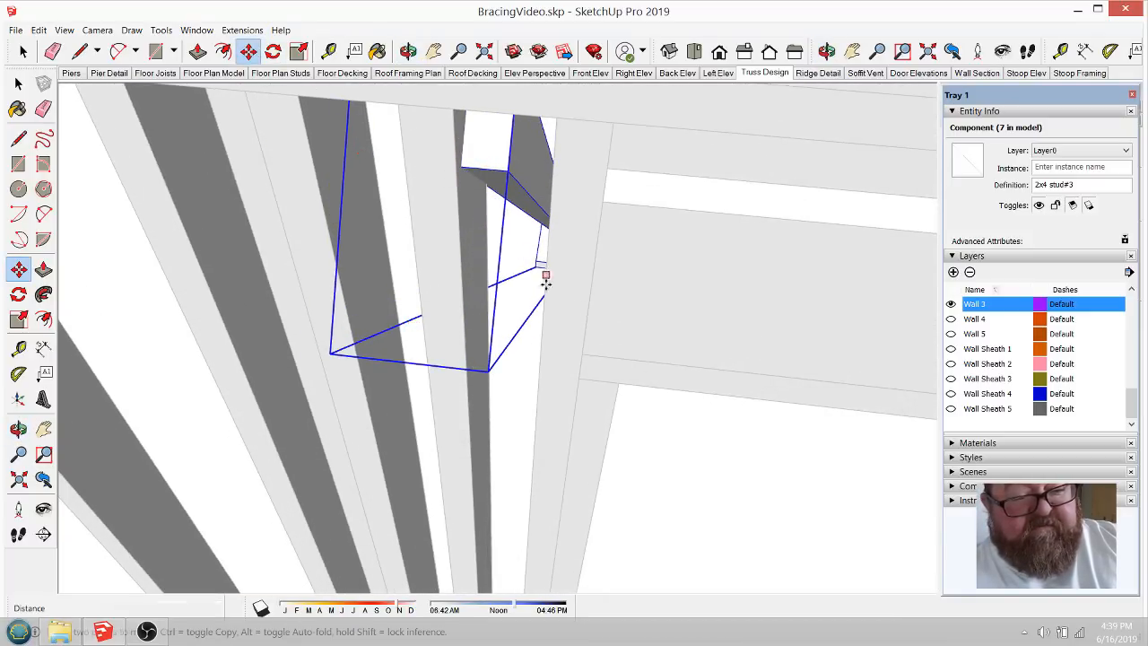
scroll(569, 288, "down", 5)
left_click(408, 51)
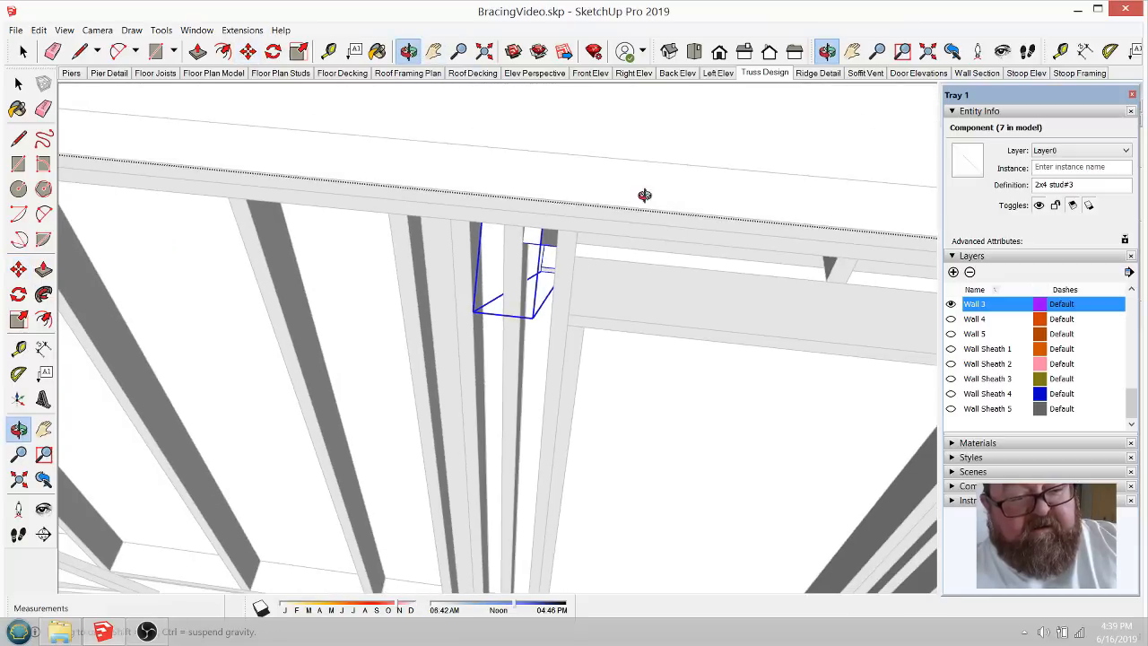
left_click_drag(646, 195, 424, 332)
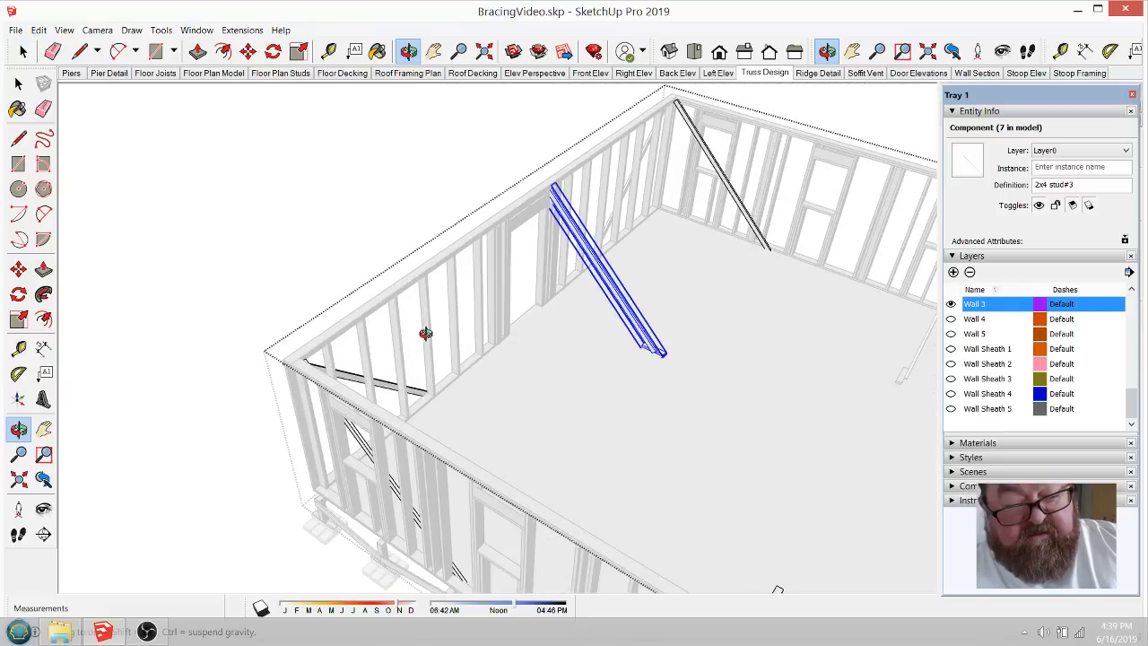
left_click(24, 51)
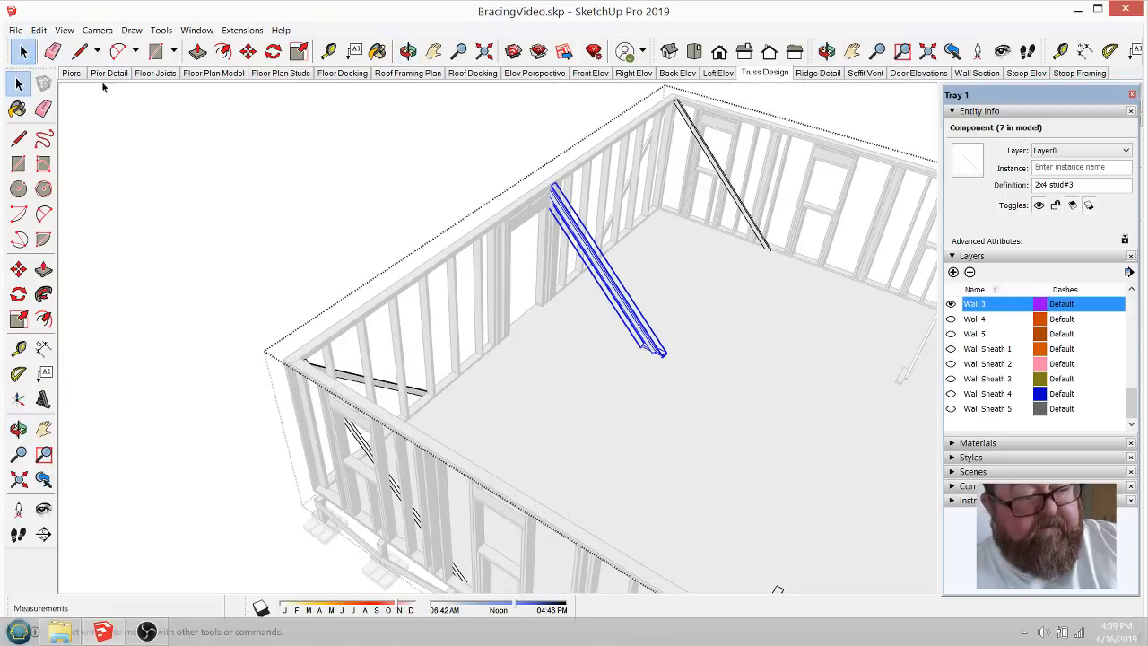
left_click(393, 190)
Step: Examine the Wall 3 floor brace and the diagonal corner braces where Wall 3 meets the long walls
left_click(405, 49)
left_click_drag(565, 350, 491, 411)
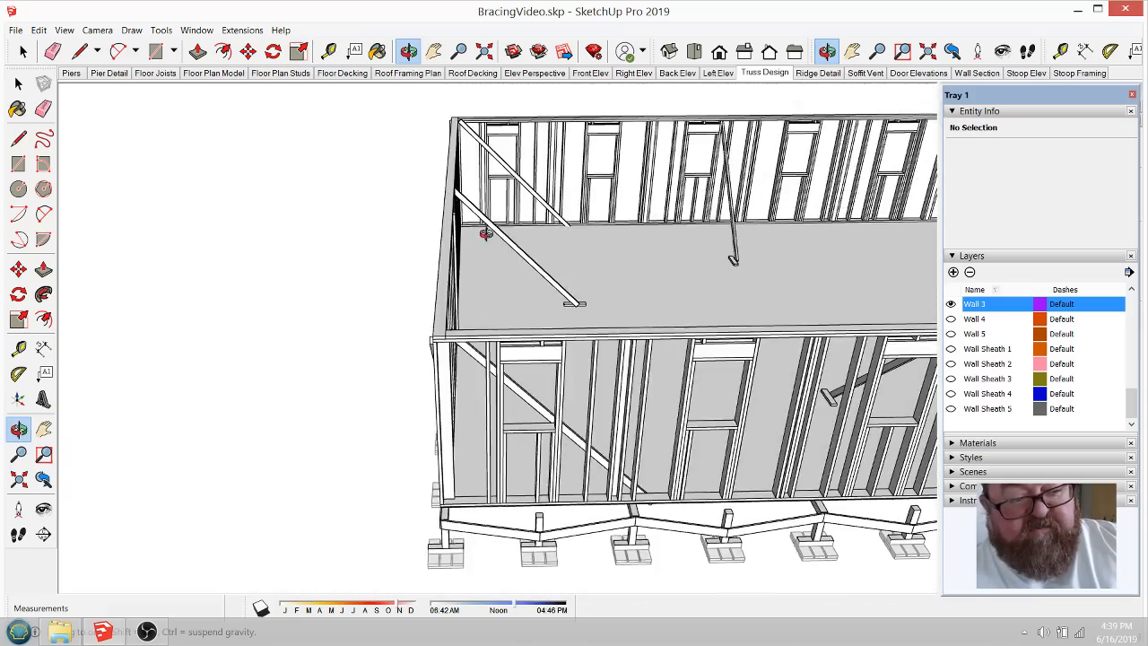
left_click_drag(483, 234, 606, 320)
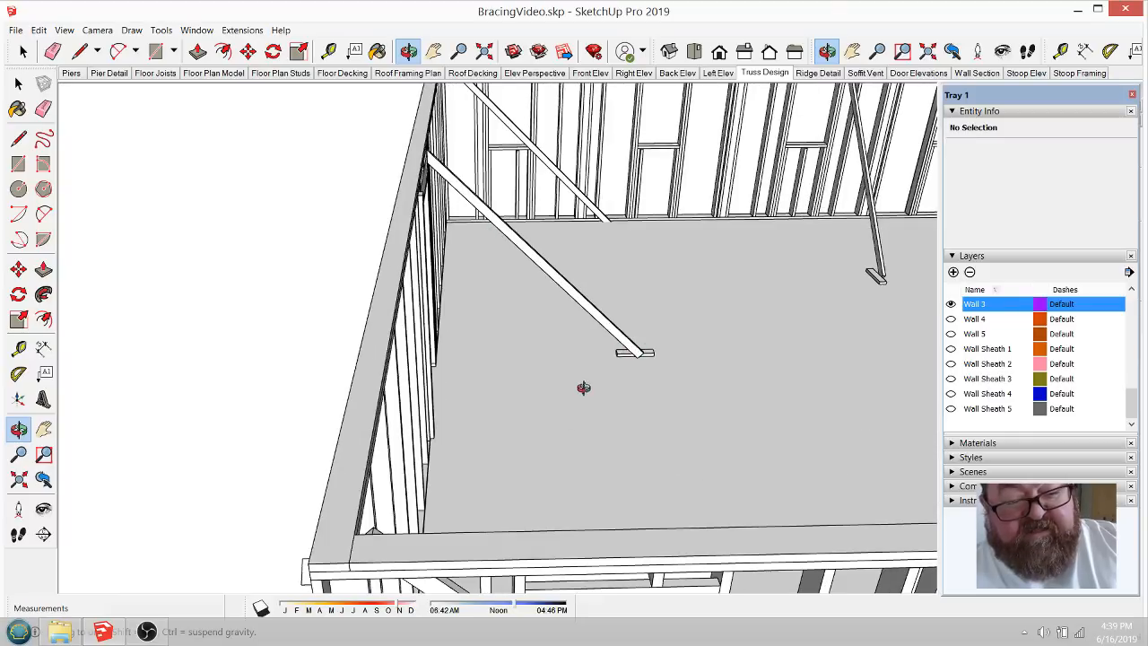
left_click_drag(583, 388, 455, 180)
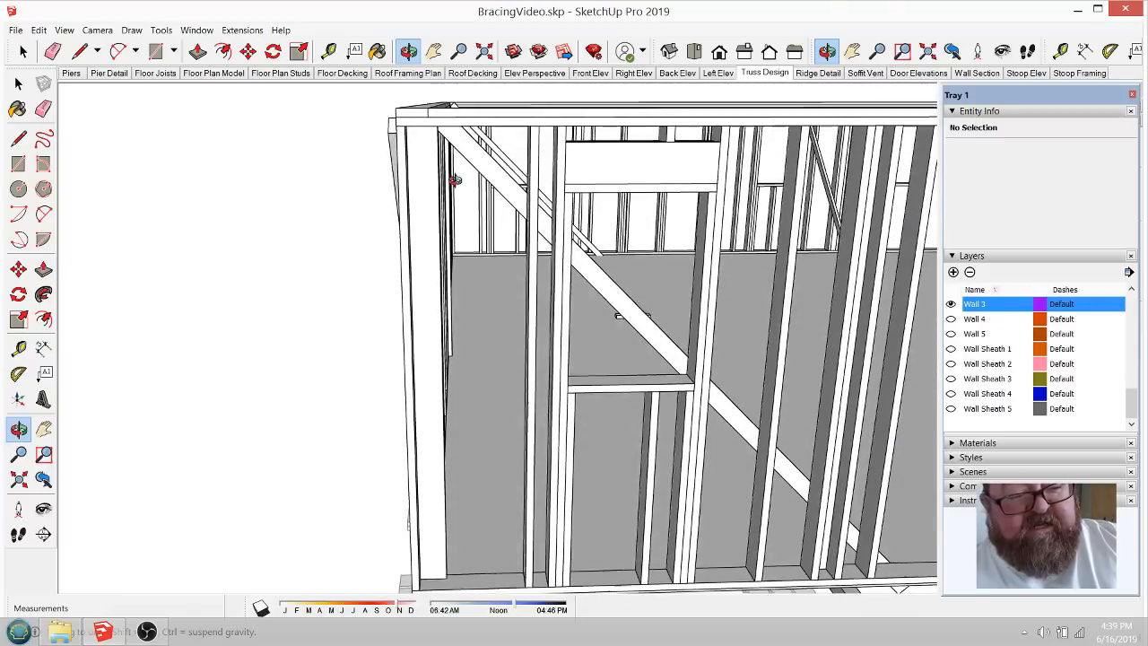
scroll(455, 179, "up", 3)
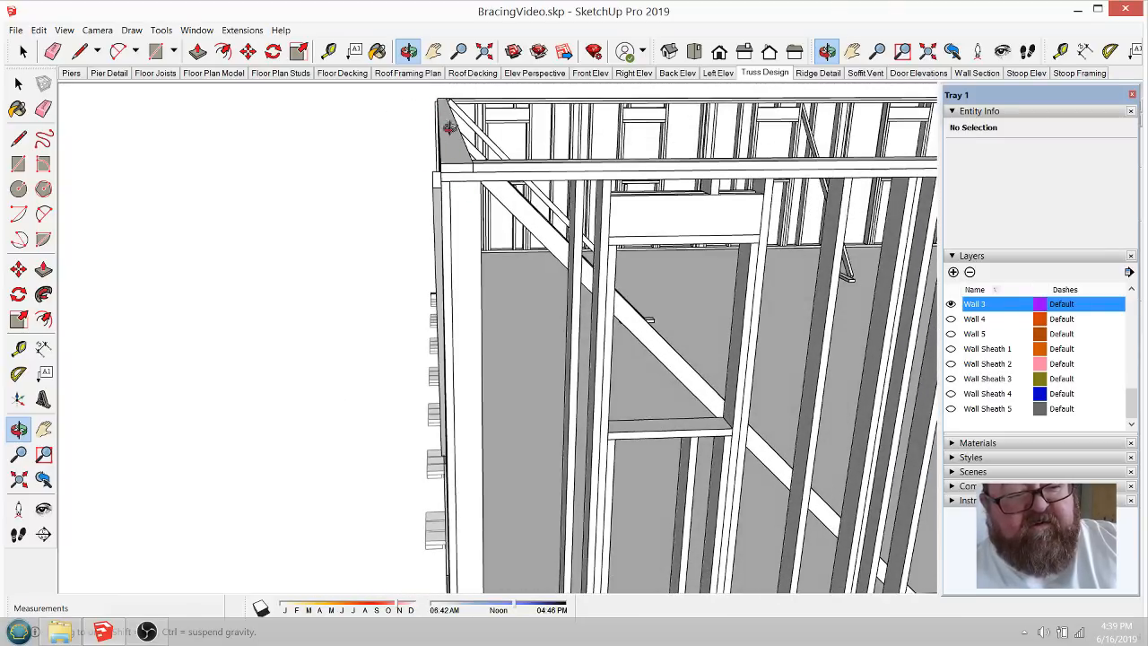
left_click_drag(448, 127, 500, 426)
left_click_drag(489, 133, 474, 150)
left_click_drag(518, 313, 511, 185)
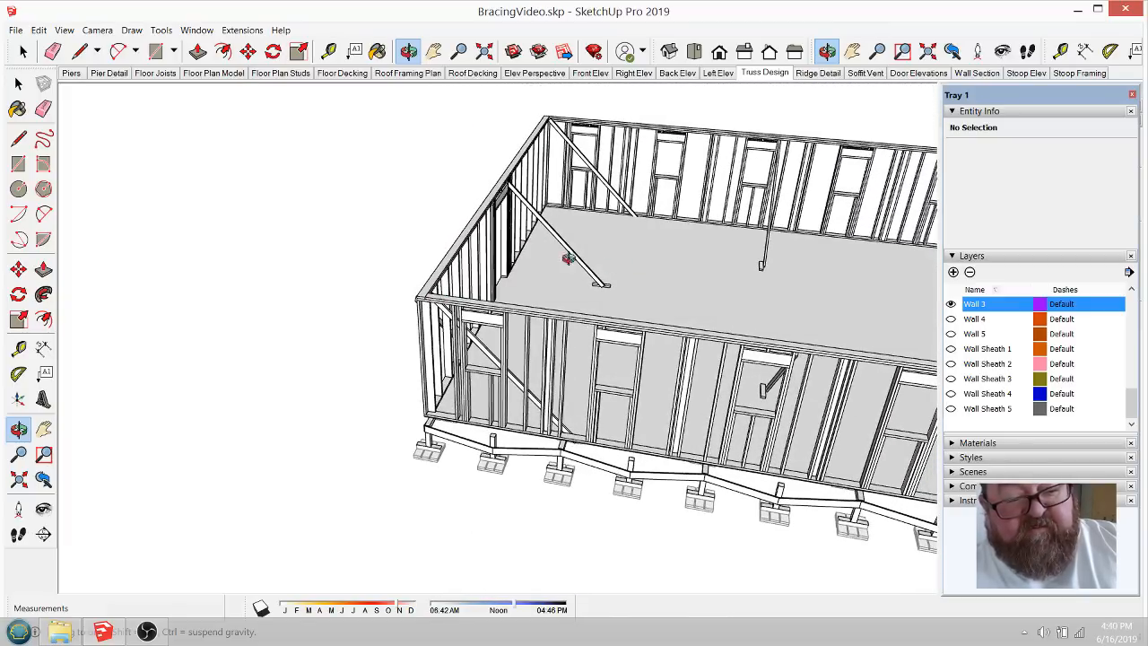
Step: Examine the layout of braces along both long walls and the outside corner of Wall 3, close up and from overhead
left_click_drag(567, 258, 569, 159)
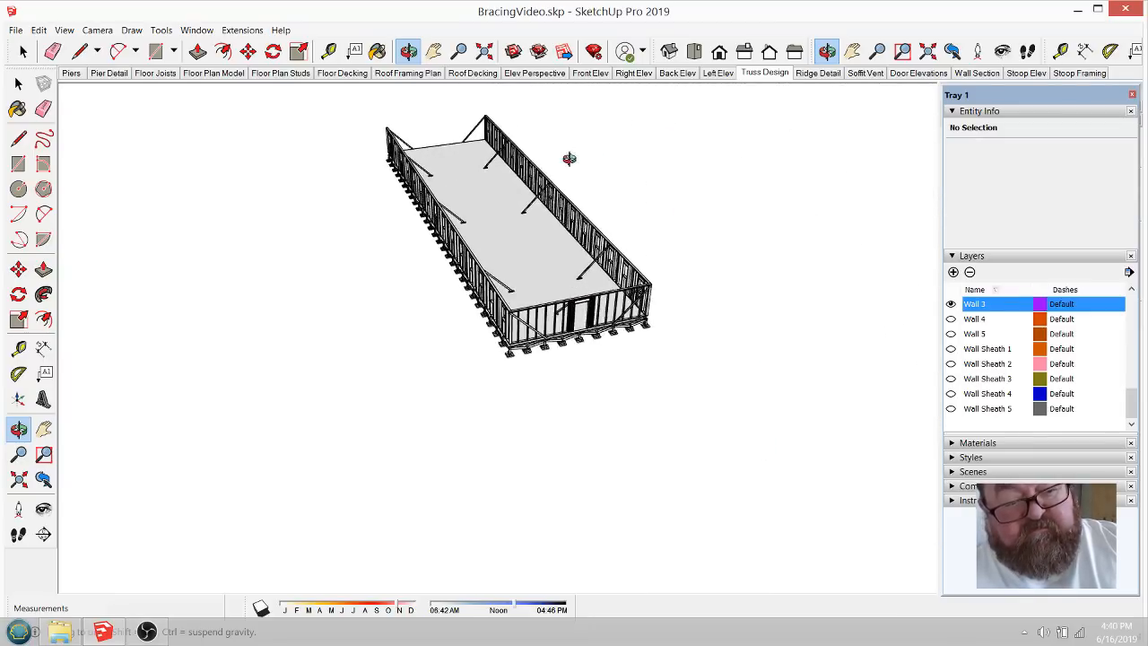
scroll(536, 194, "up", 3)
left_click_drag(703, 343, 571, 305)
scroll(603, 313, "up", 3)
scroll(728, 395, "up", 1)
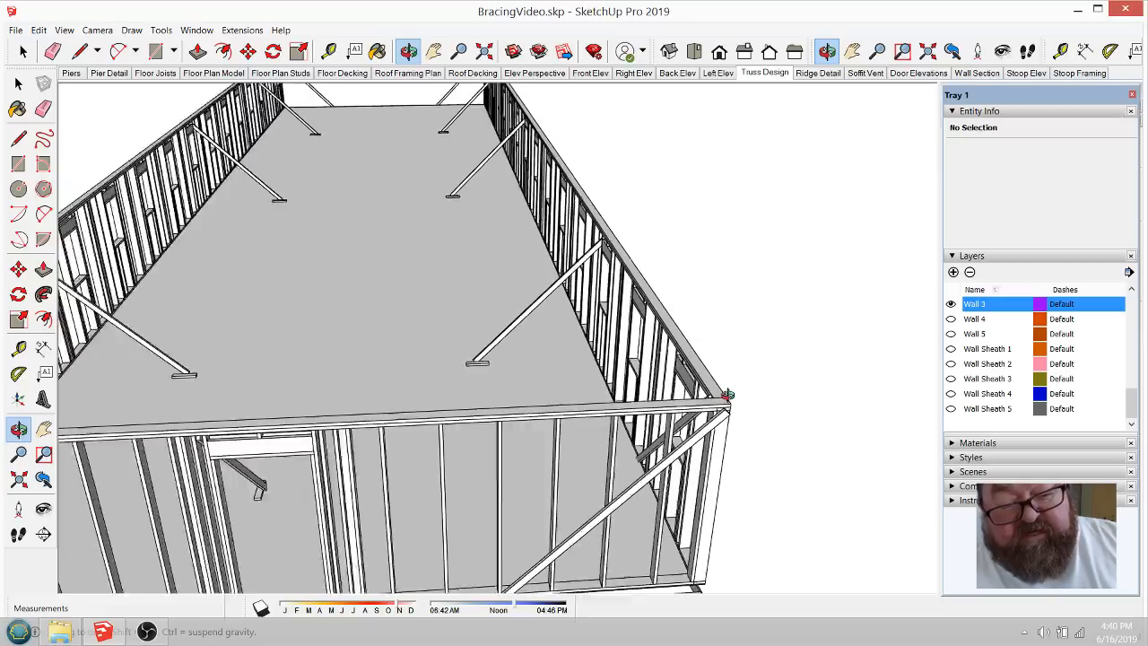
scroll(728, 397, "up", 2)
left_click_drag(730, 409, 697, 410)
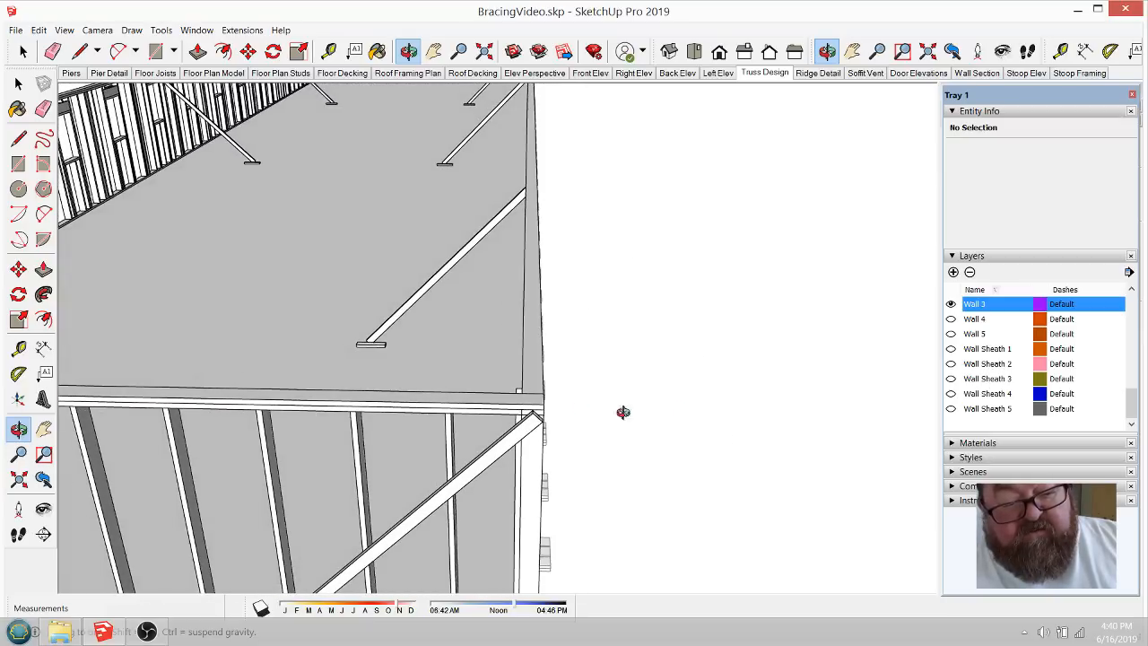
left_click_drag(500, 184, 686, 240)
scroll(735, 374, "down", 2)
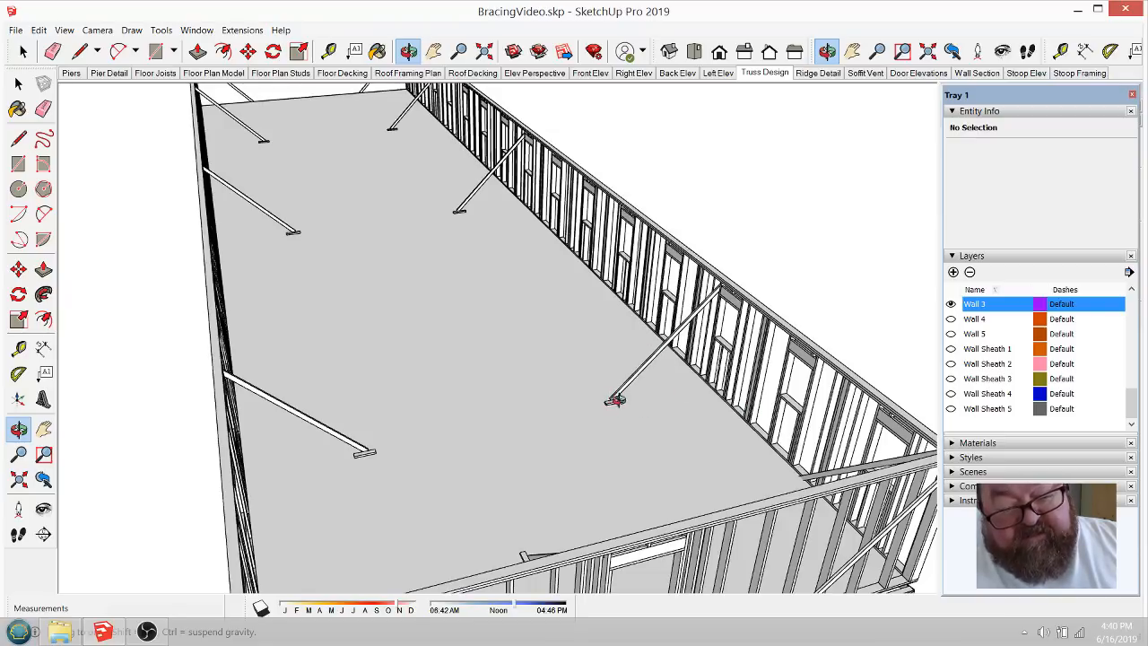
left_click_drag(757, 311, 714, 354)
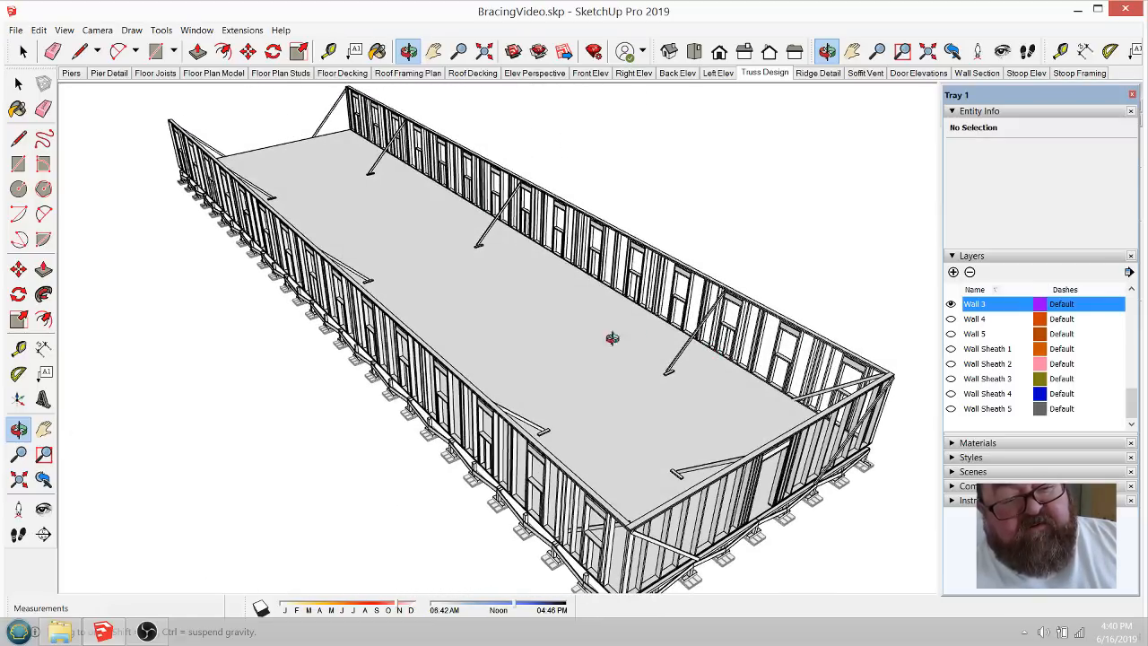
left_click_drag(407, 173, 468, 183)
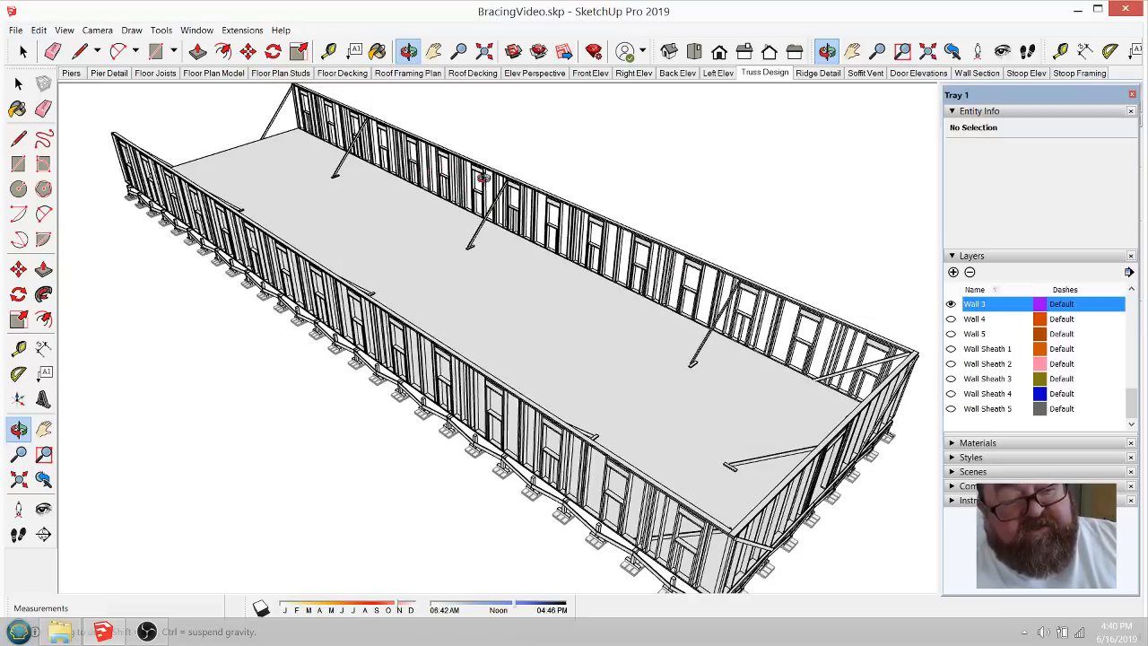
left_click_drag(691, 298, 538, 296)
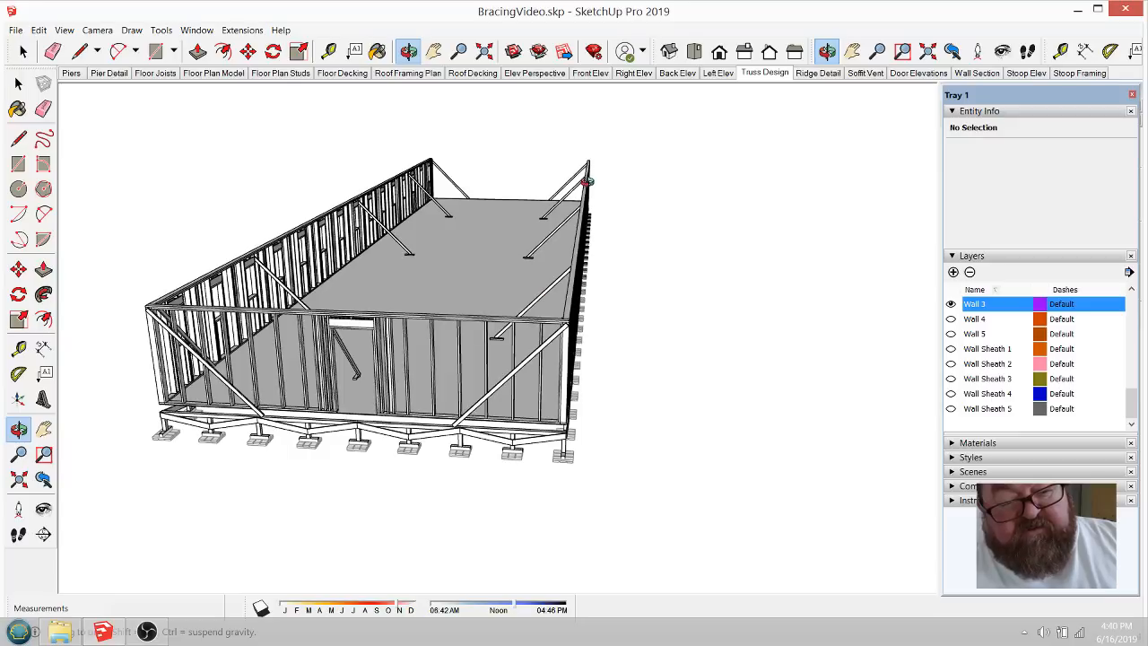
left_click_drag(587, 179, 722, 368)
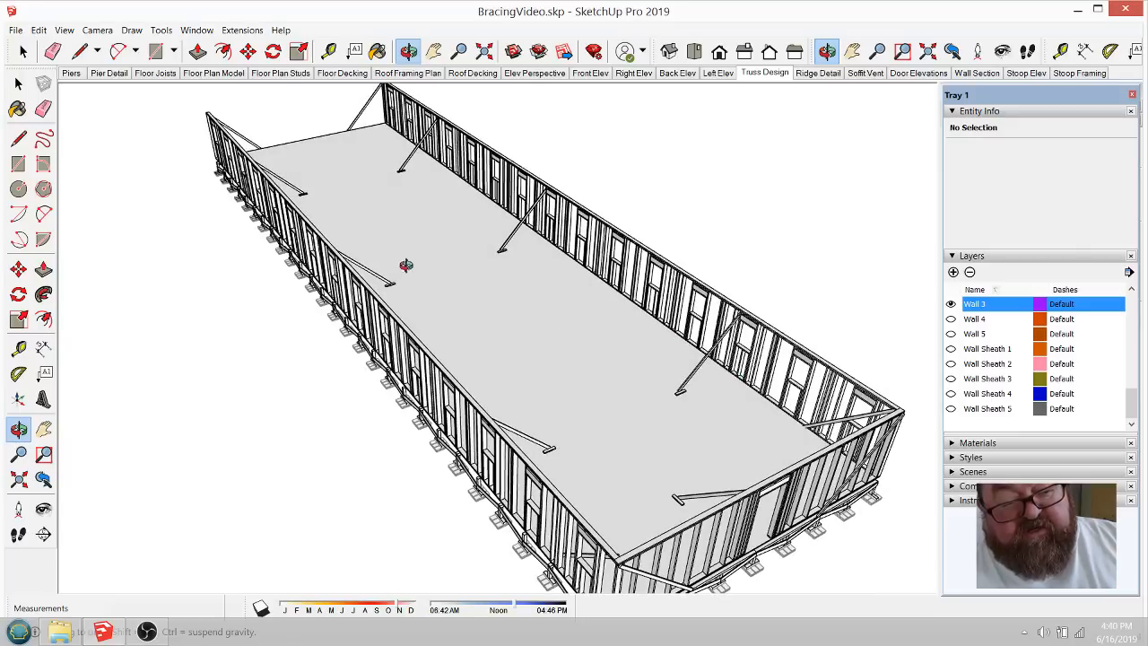
Step: Show the Wall 4 layer at the building's open end and view the new end wall between the long walls
left_click_drag(406, 265, 648, 271)
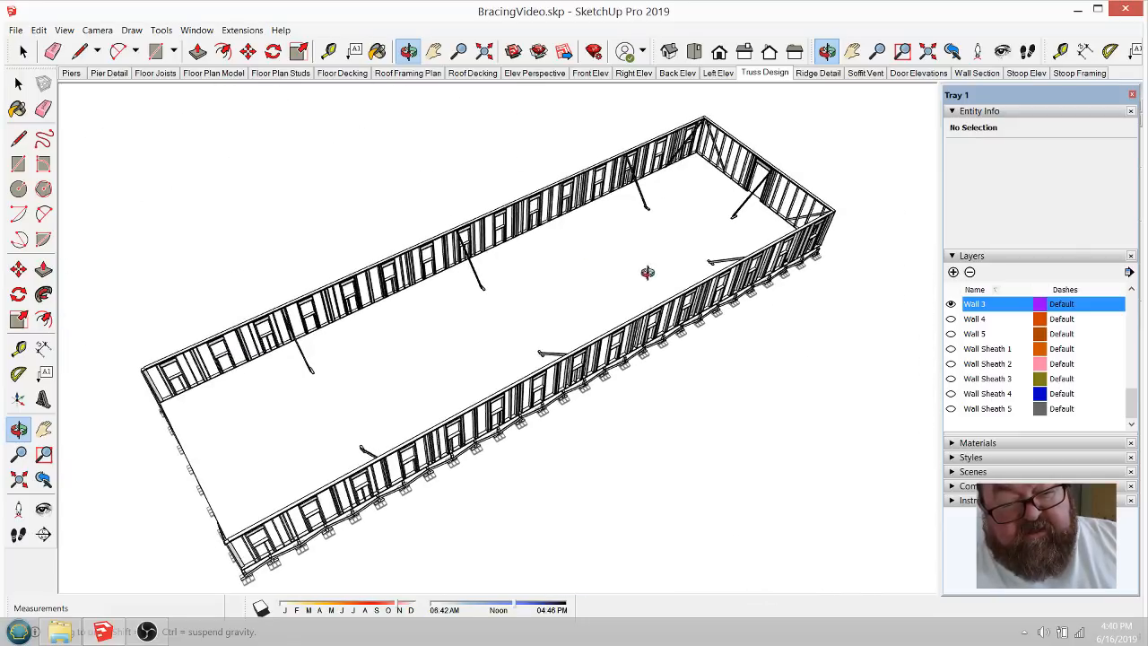
scroll(647, 271, "down", 3)
left_click_drag(407, 317, 309, 310)
scroll(402, 374, "up", 8)
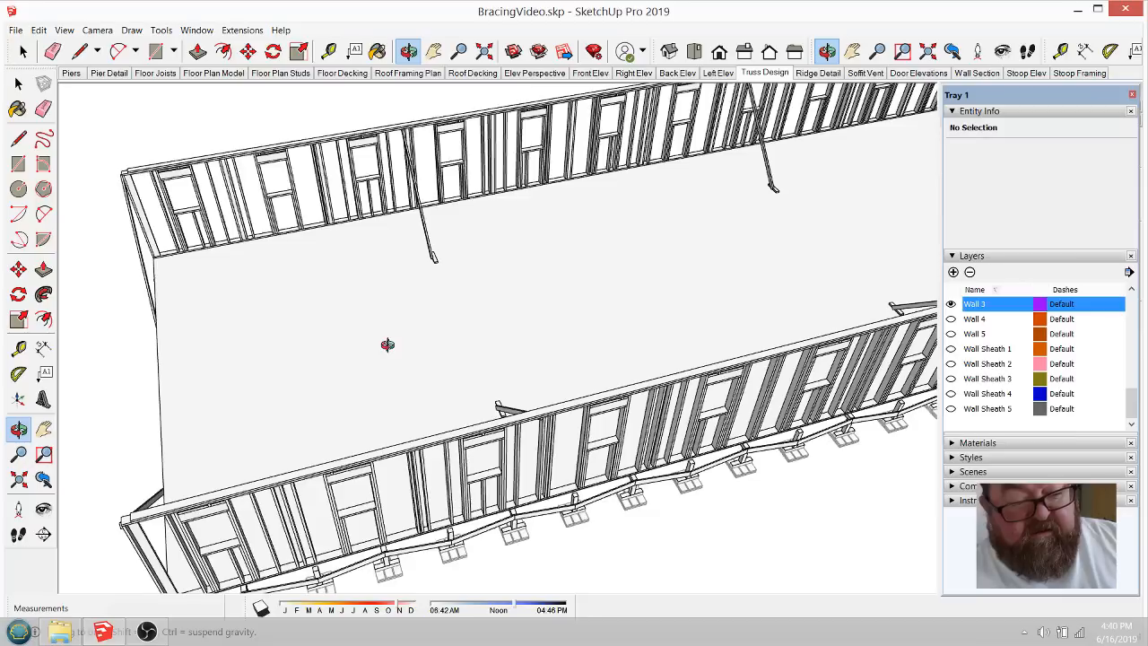
left_click_drag(388, 344, 292, 307)
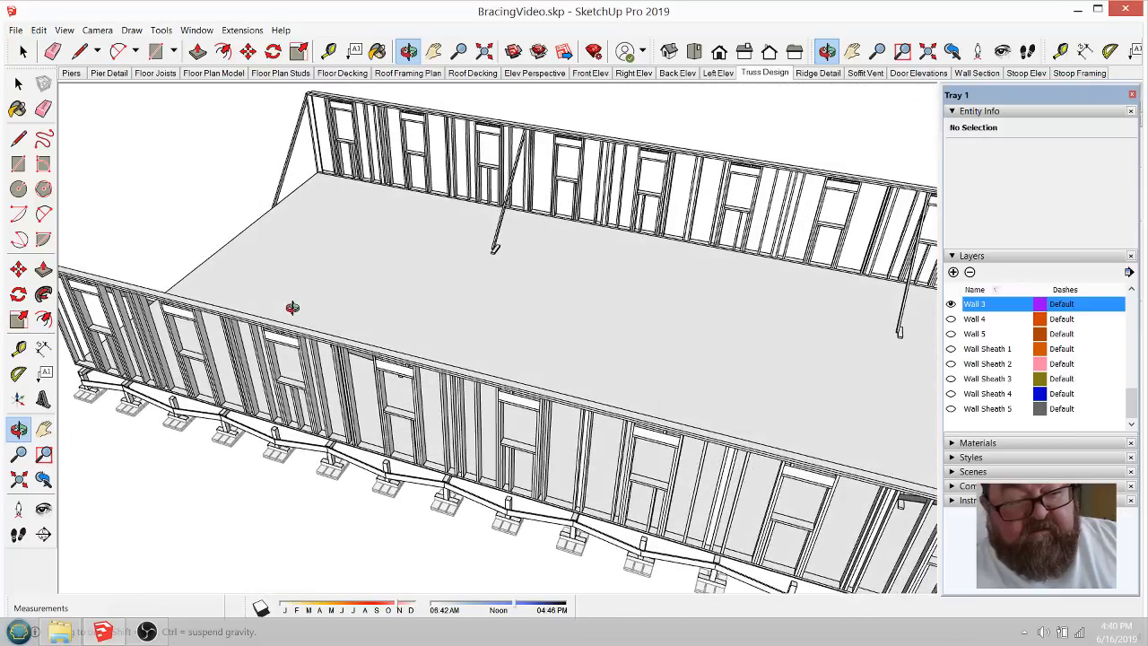
left_click(950, 318)
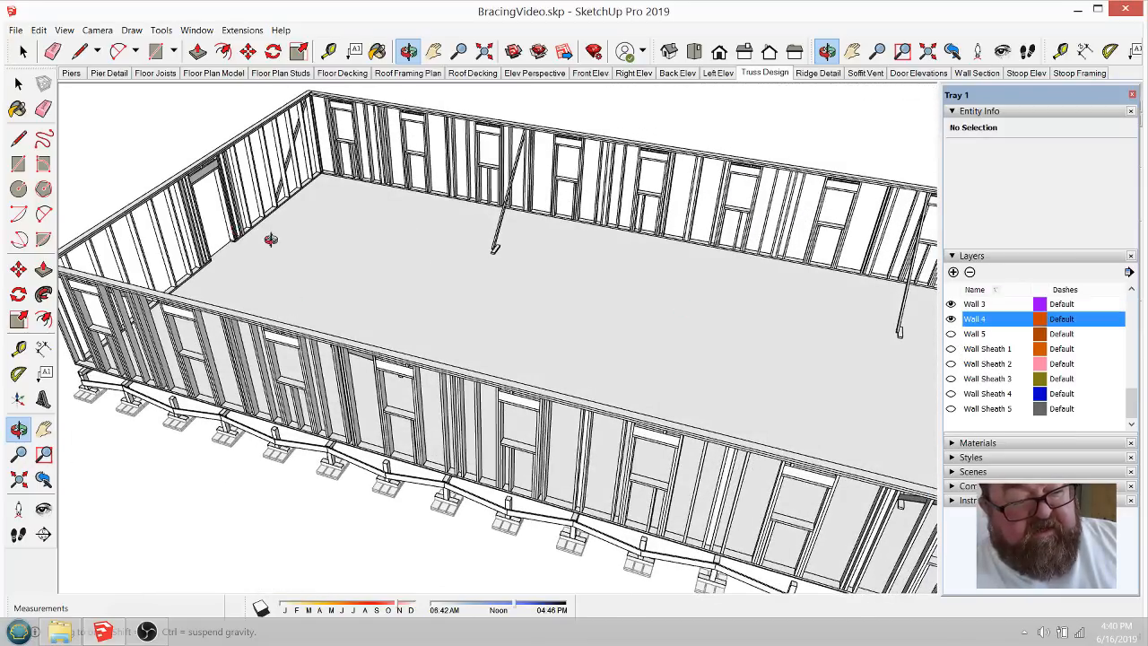
left_click_drag(271, 238, 487, 242)
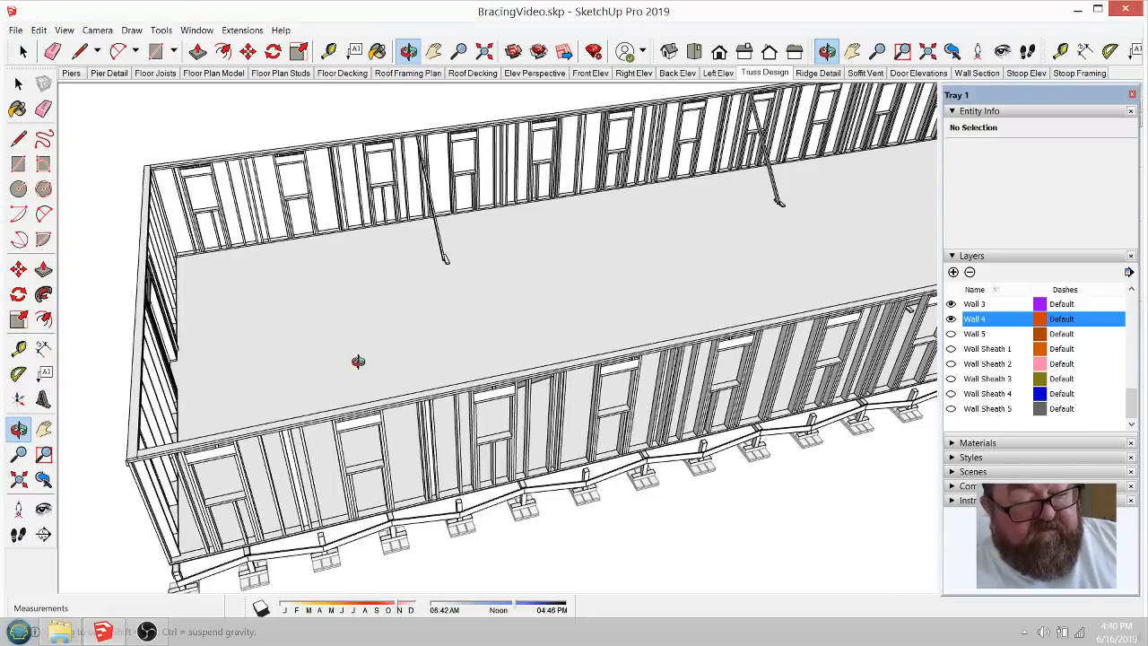
Step: Examine how the diagonal corner braces meet the studs and top plates at the building's corners
left_click_drag(286, 339, 88, 315)
scroll(421, 398, "down", 3)
left_click_drag(307, 398, 619, 384)
scroll(464, 430, "up", 8)
scroll(522, 377, "up", 5)
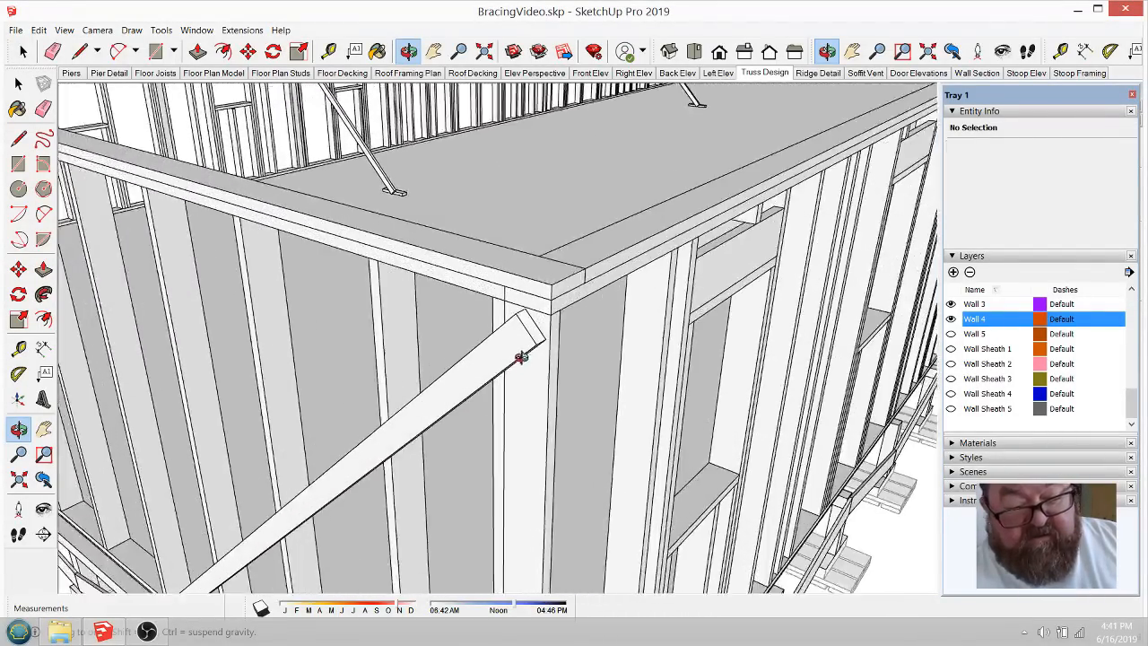
left_click_drag(490, 276, 658, 289)
scroll(551, 364, "down", 5)
left_click_drag(551, 364, 657, 295)
scroll(618, 295, "up", 5)
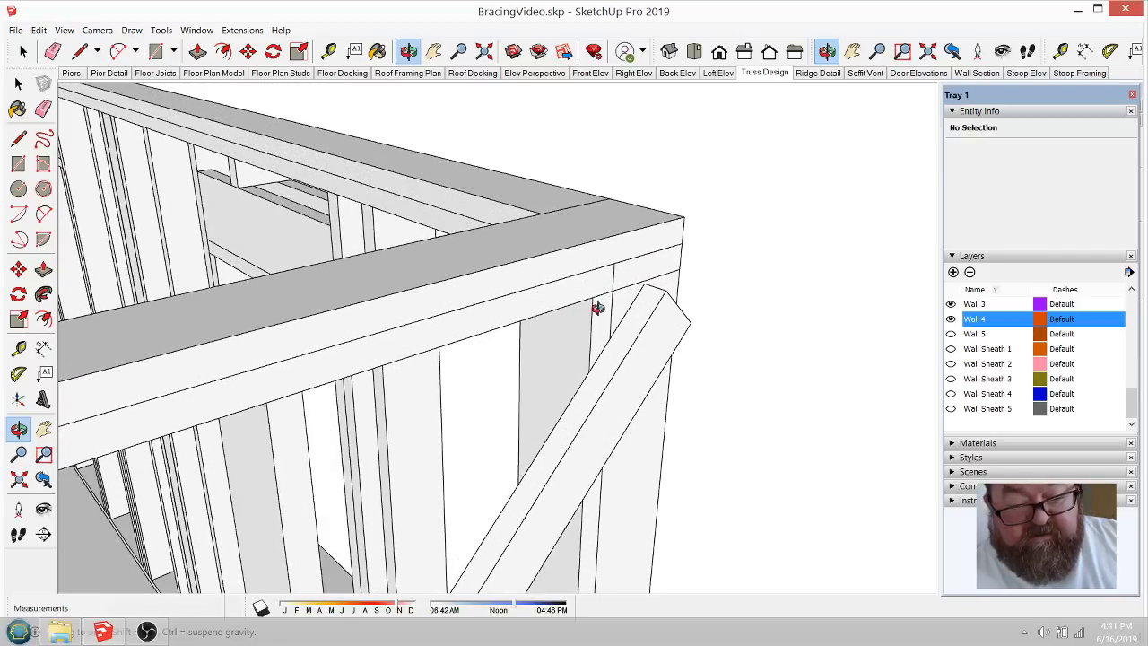
scroll(658, 262, "down", 3)
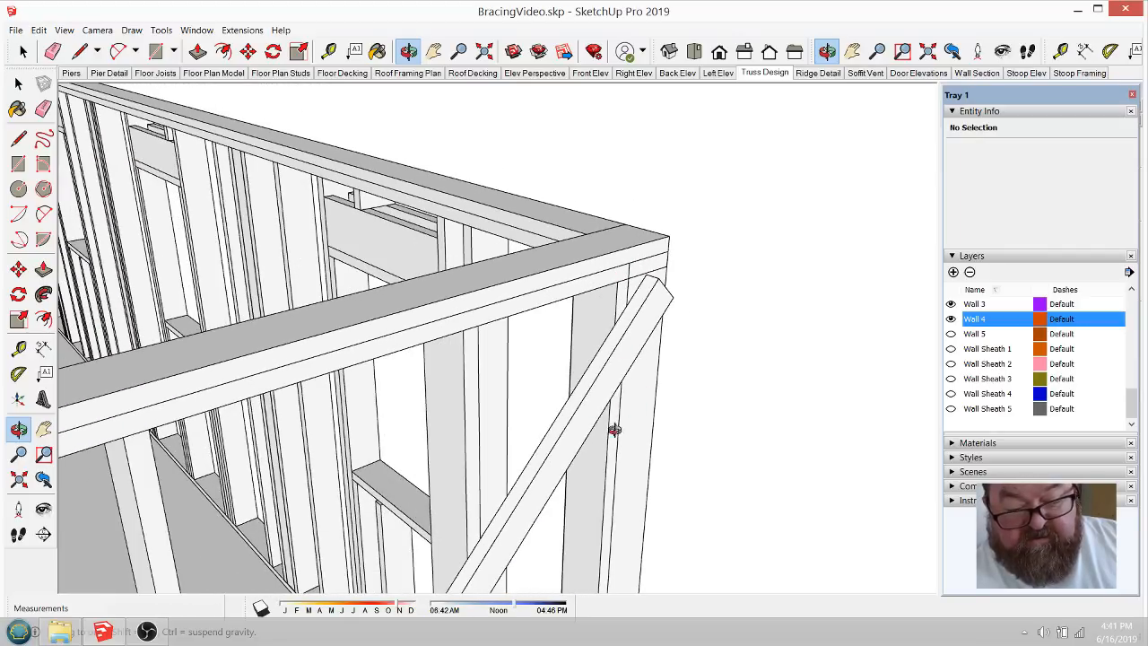
left_click_drag(621, 282, 408, 304)
left_click_drag(510, 298, 544, 343)
left_click_drag(596, 279, 617, 286)
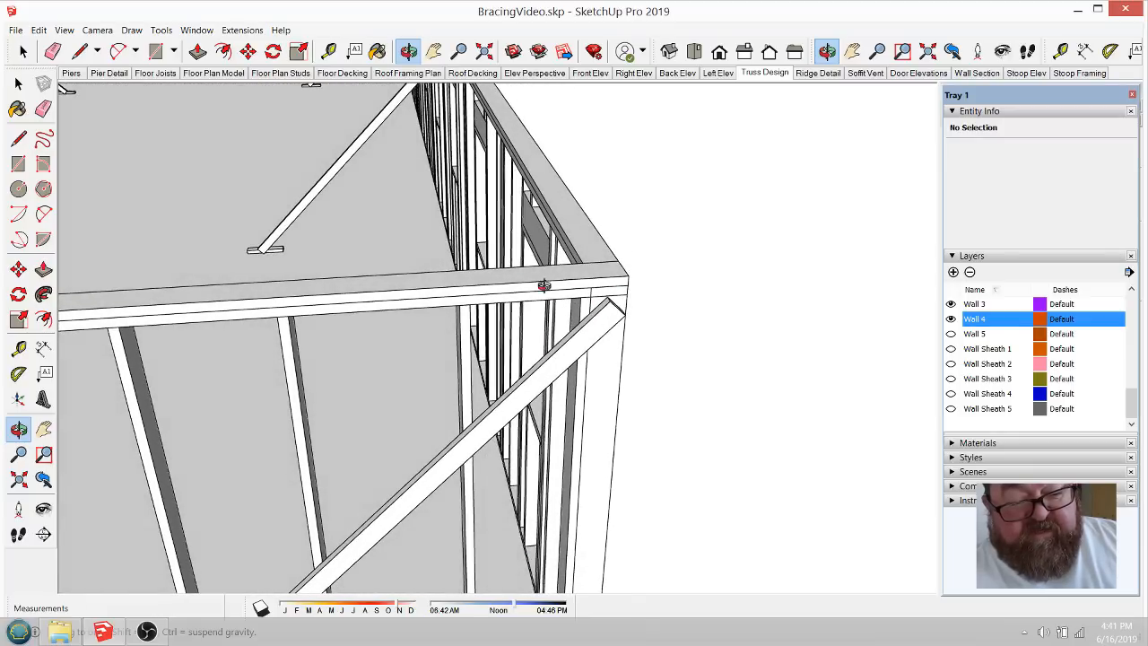
left_click_drag(543, 285, 614, 340)
Step: Select the end wall's middle floor brace and the two long-wall corner braces beside it inside the bracing group
scroll(584, 353, "down", 10)
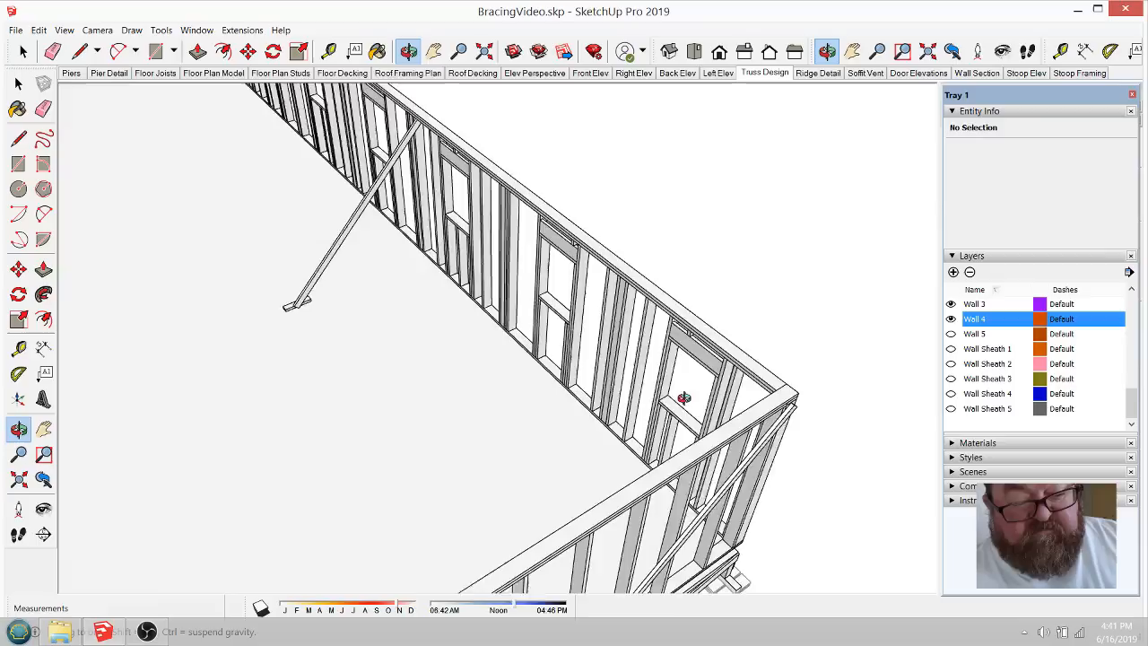
scroll(300, 122, "up", 10)
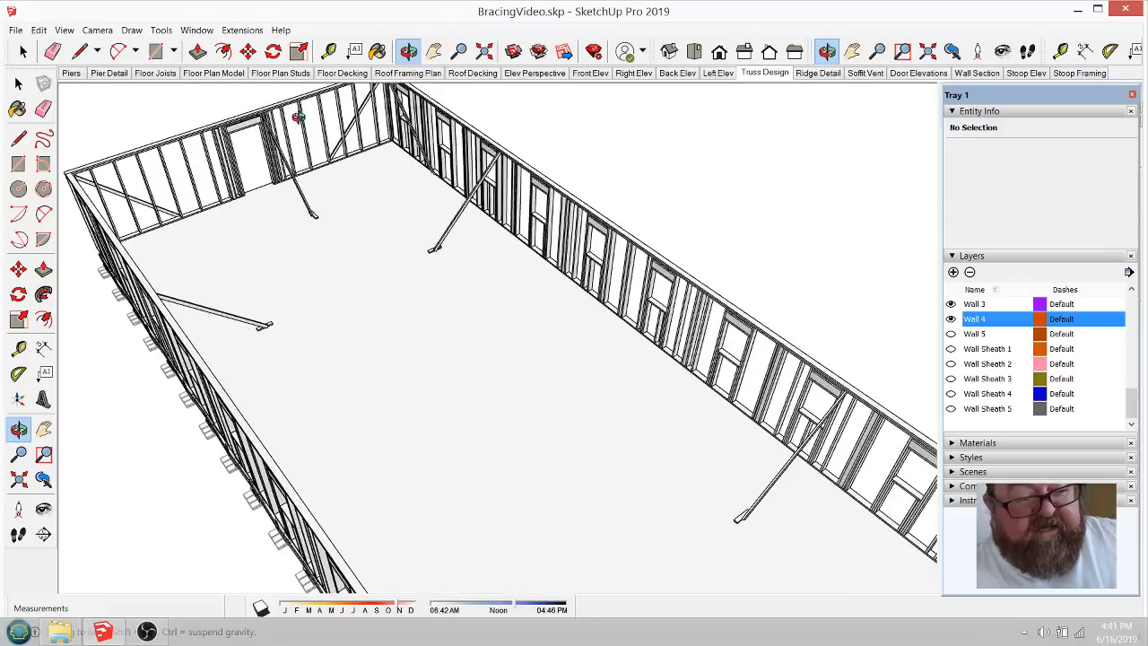
scroll(479, 409, "down", 6)
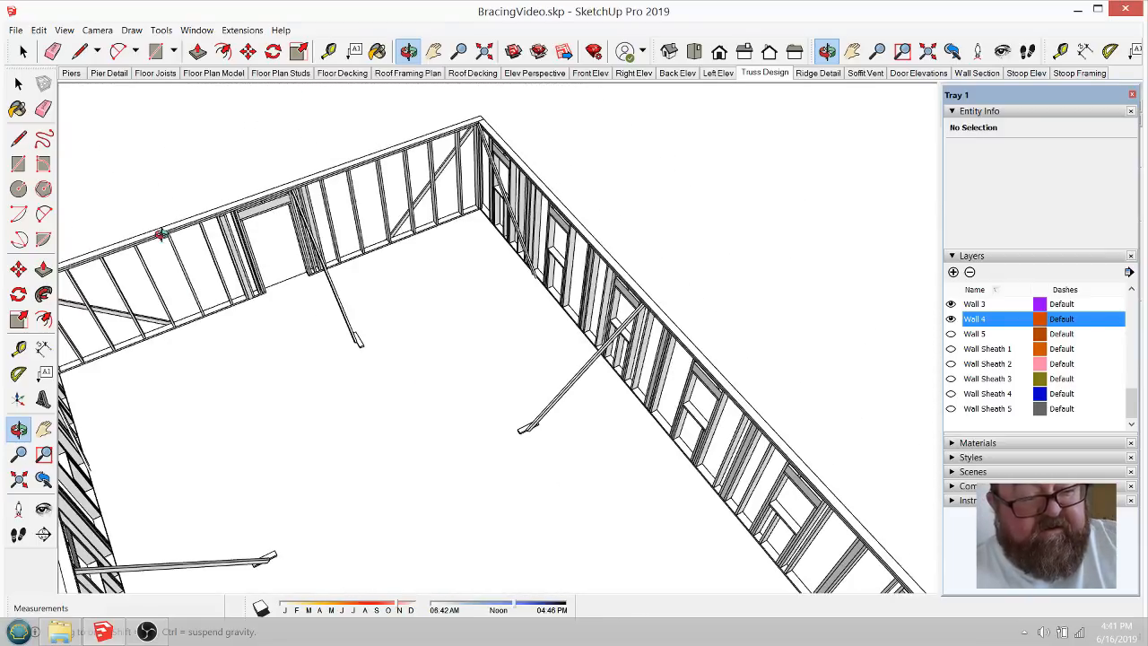
scroll(328, 315, "up", 7)
scroll(317, 367, "down", 5)
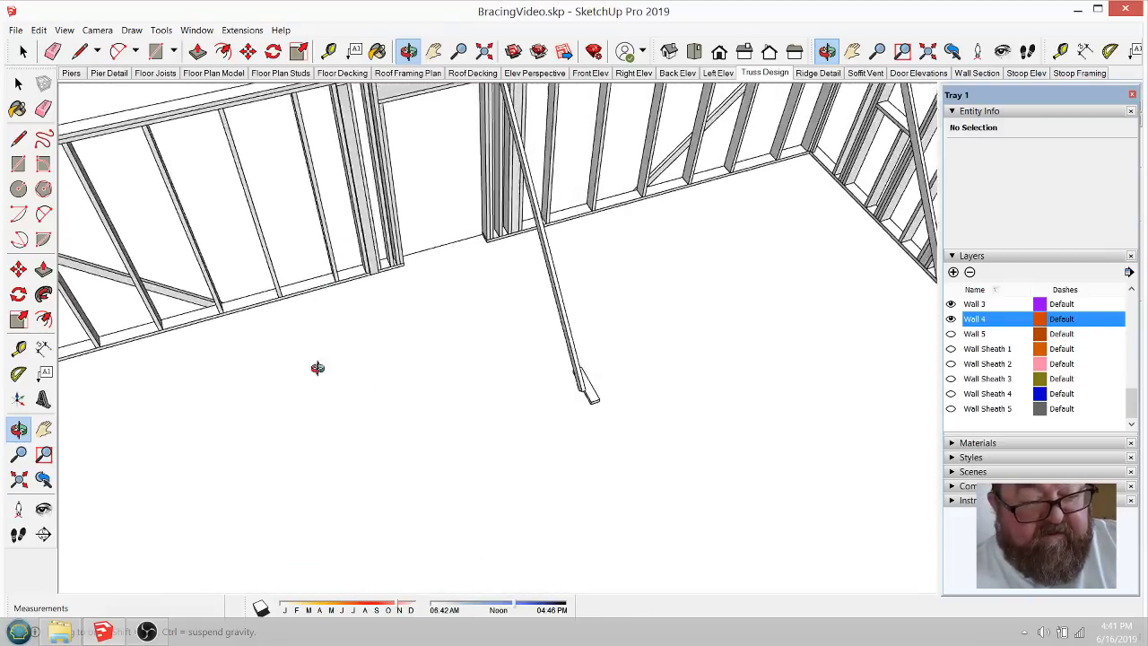
scroll(421, 424, "down", 3)
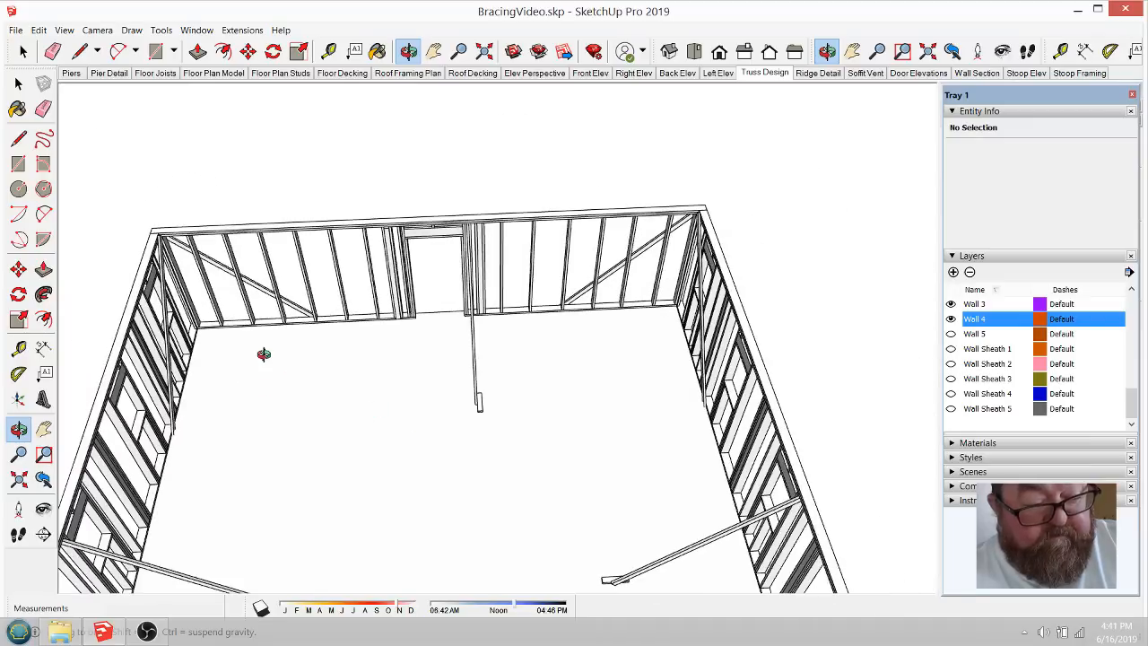
left_click(18, 84)
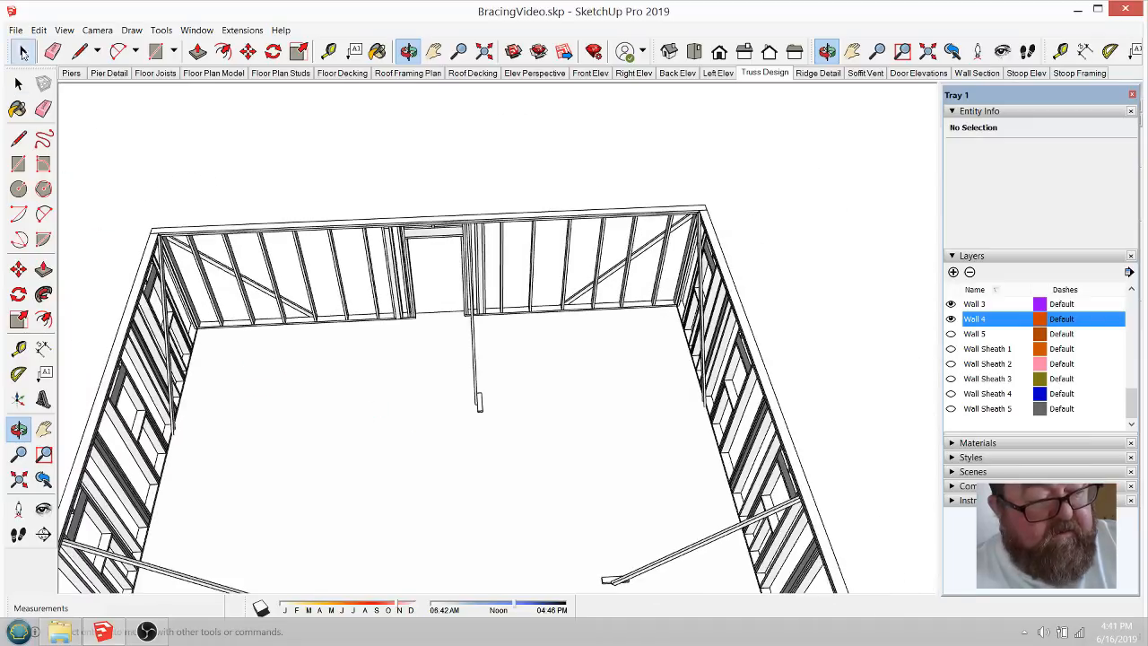
left_click(471, 320)
double_click(470, 325)
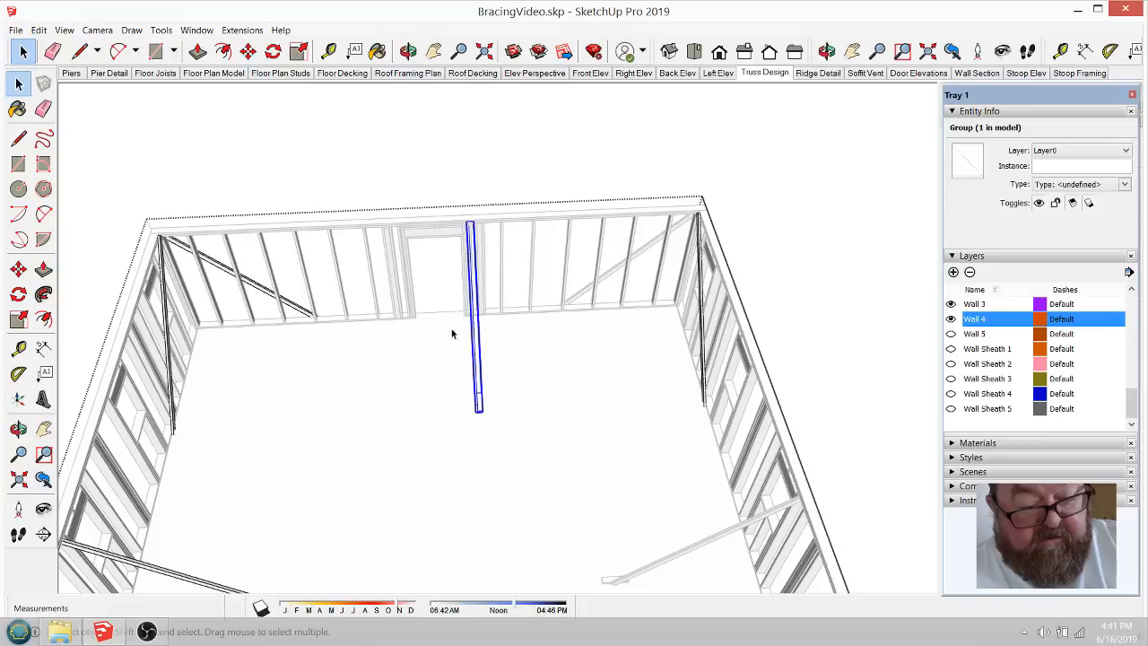
left_click(170, 305, "shift")
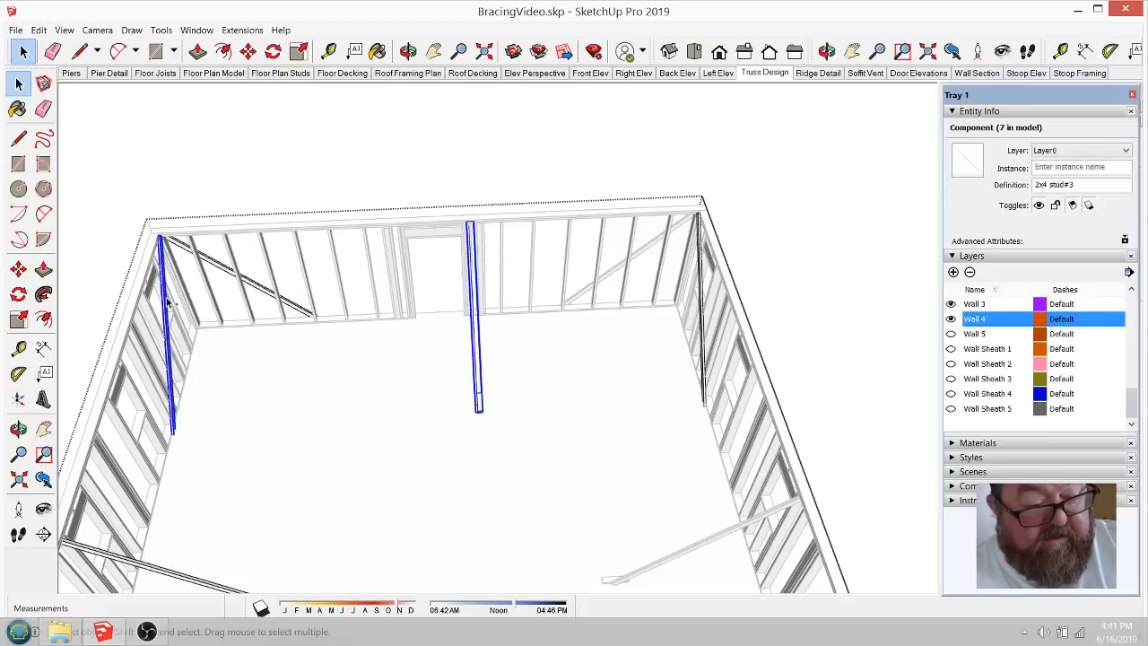
scroll(538, 207, "down", 10)
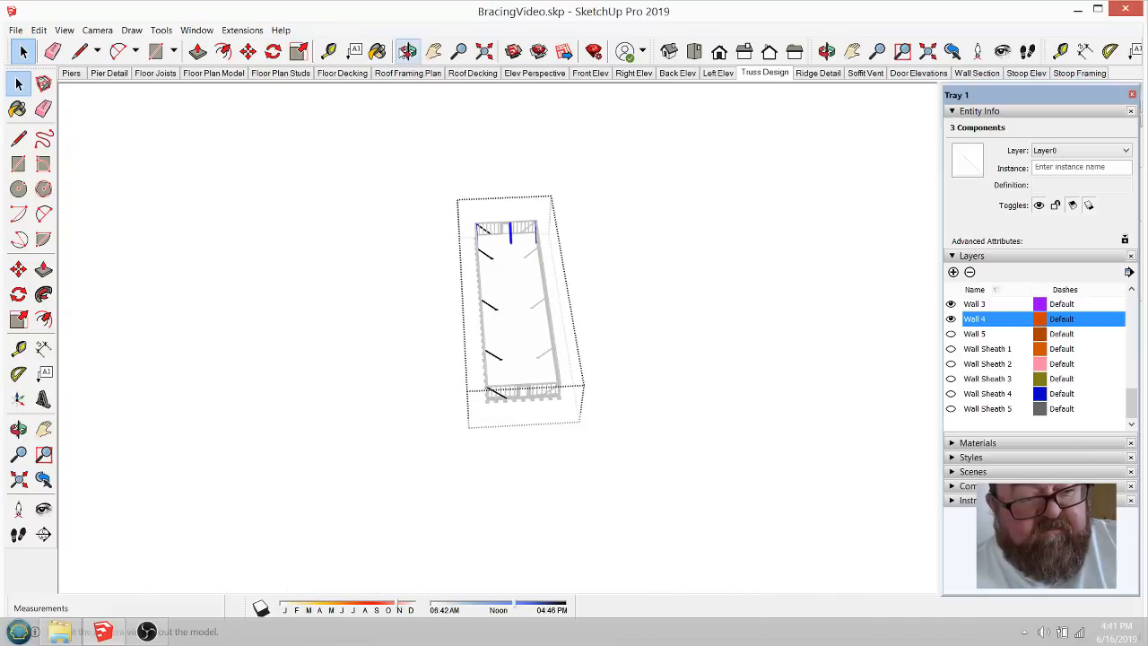
Step: Copy the three selected braces about 71' 9 5/8" along the building's length toward the opposite end wall
middle_click_drag(489, 268, 296, 282)
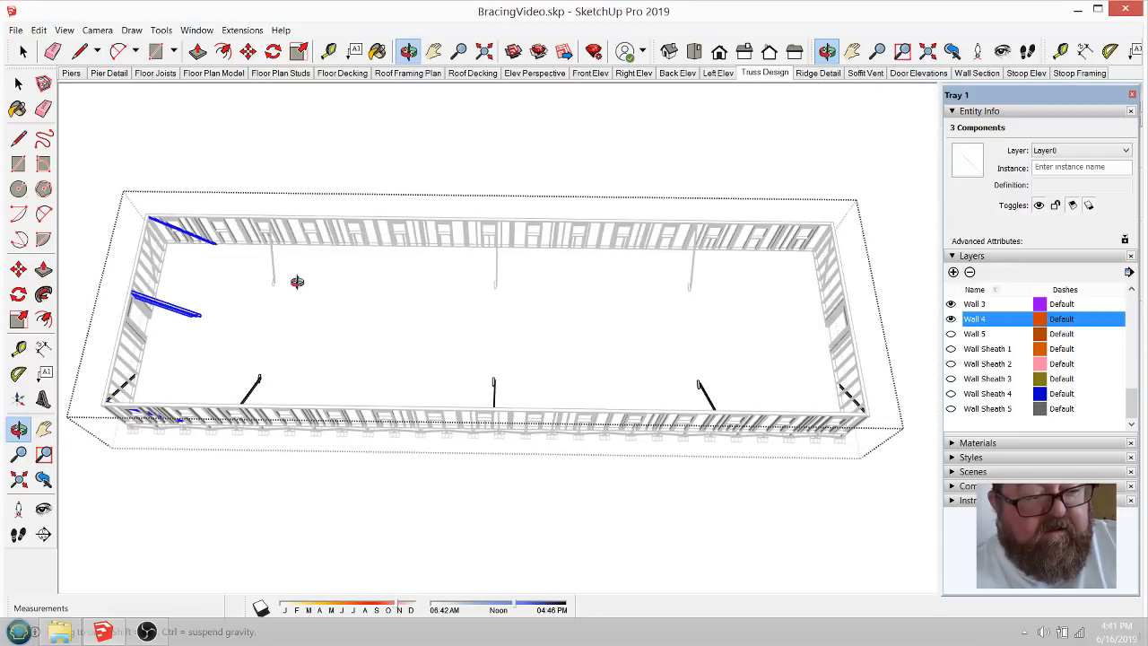
left_click(249, 54)
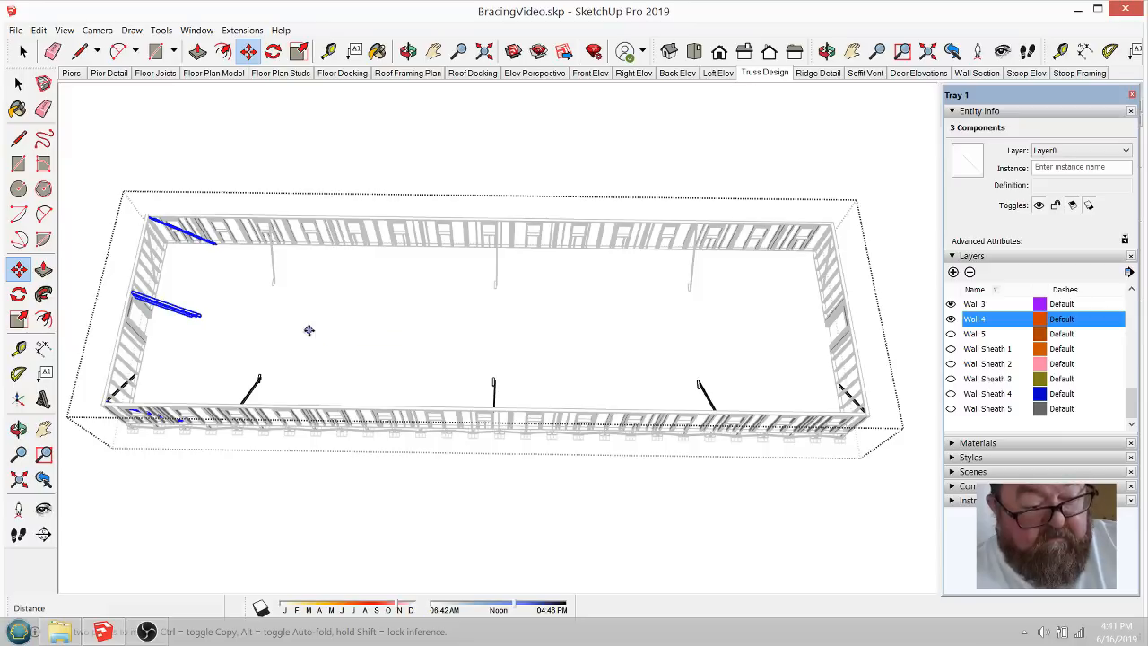
left_click(308, 330)
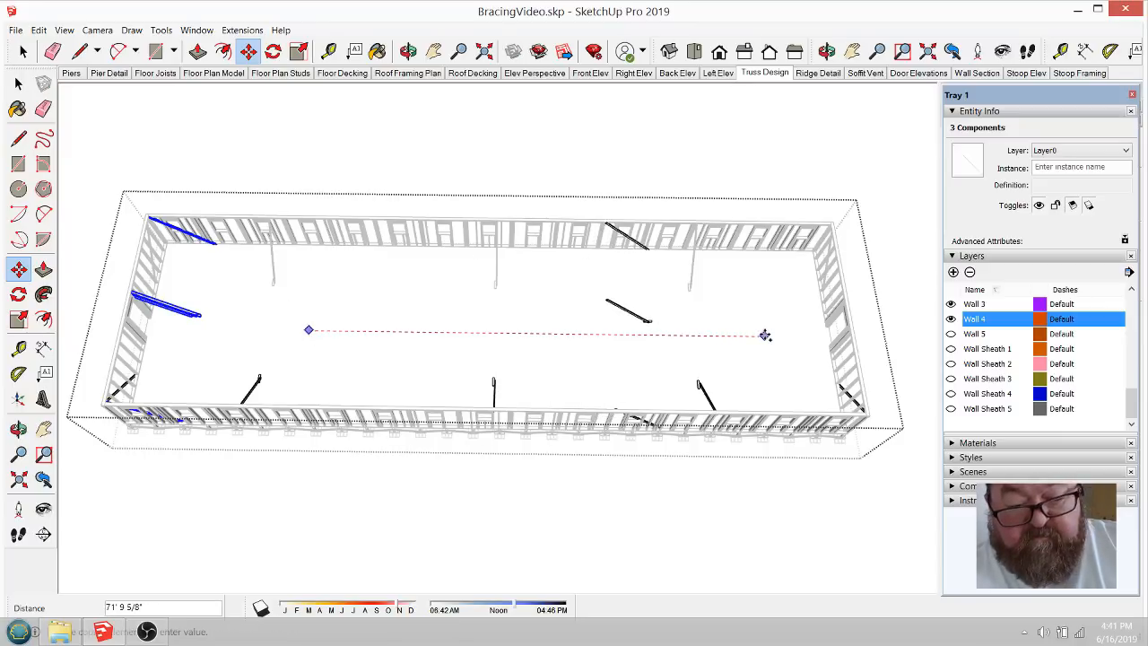
key("Escape")
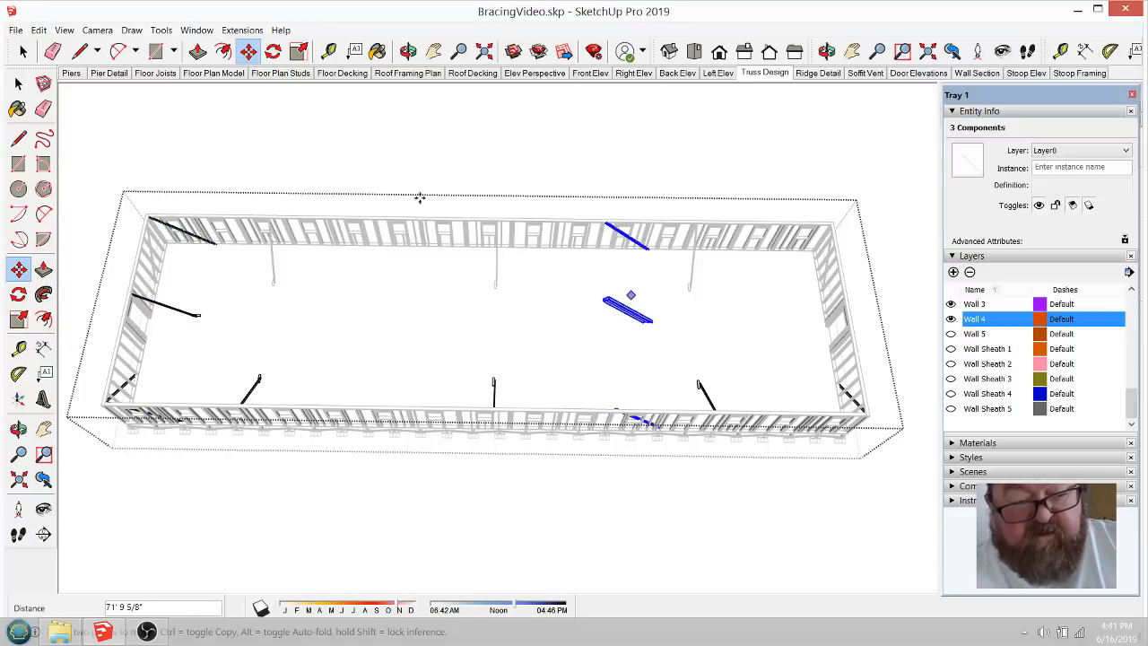
Step: Try to rotate the three copied braces 90 degrees on the floor plane
left_click(273, 51)
left_click(667, 332)
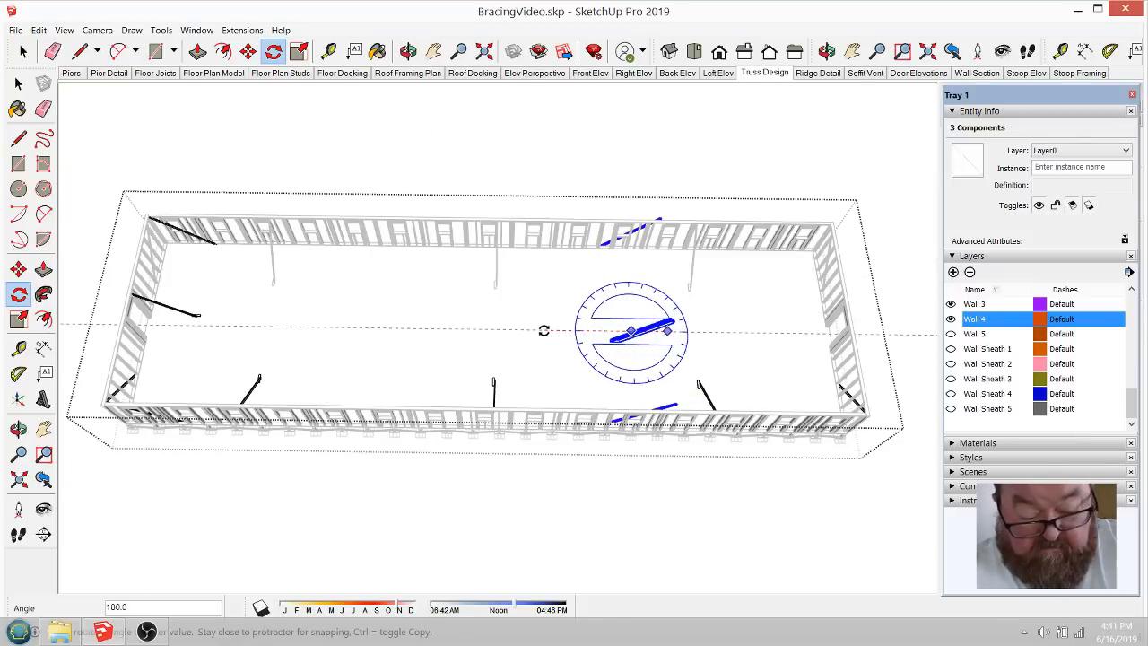
type("90")
key("Return")
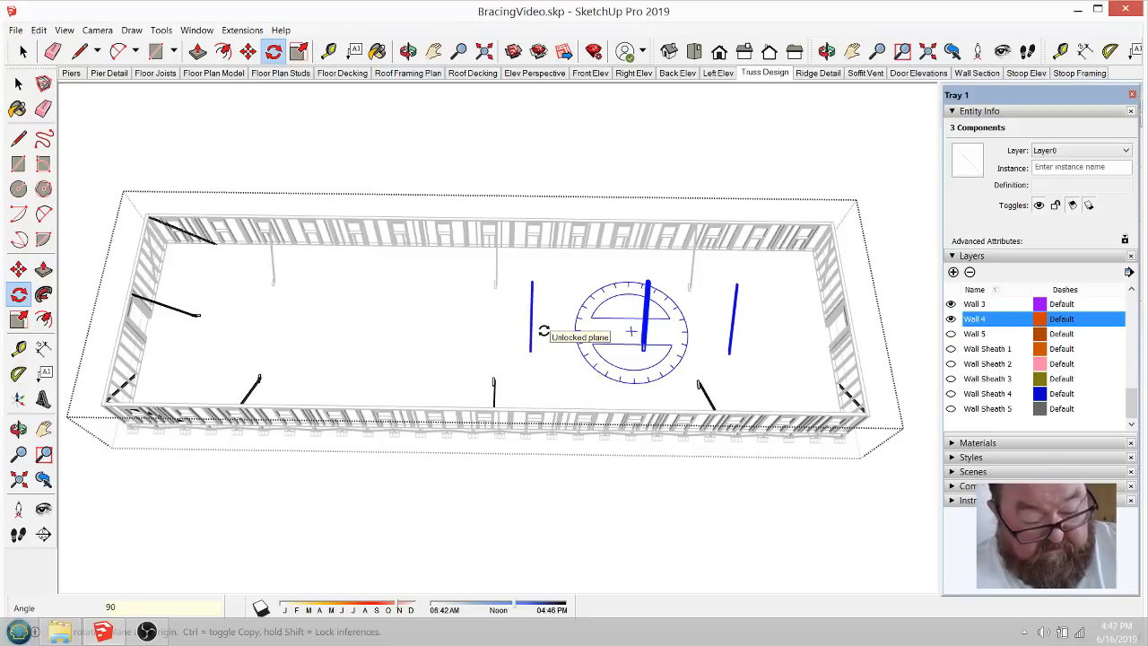
key("ctrl+z")
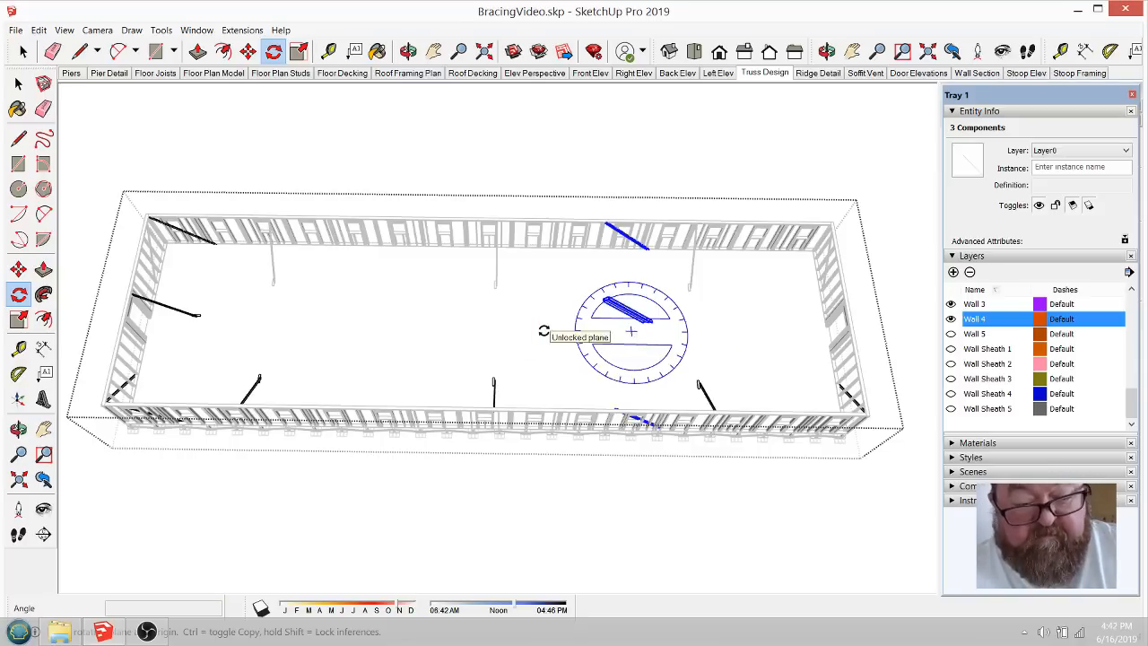
Step: Rotate the three copied braces 180 degrees and move them about 5' 6 13/16" across the building's width to line up with the long wall
left_click(619, 348)
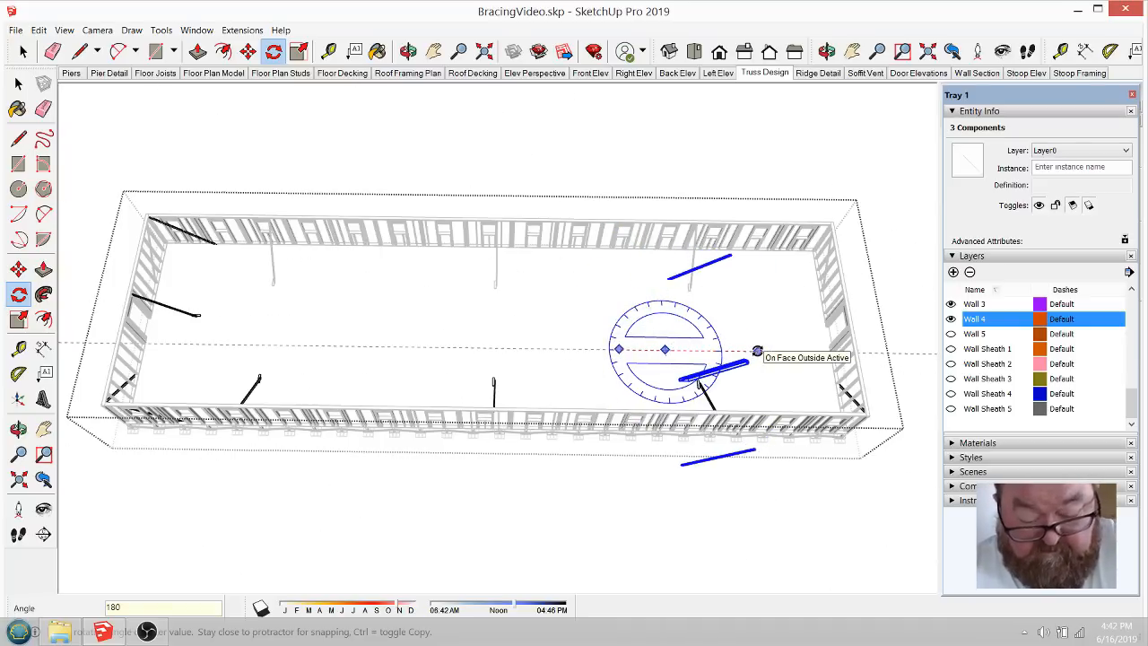
left_click(757, 350)
scroll(733, 232, "up", 3)
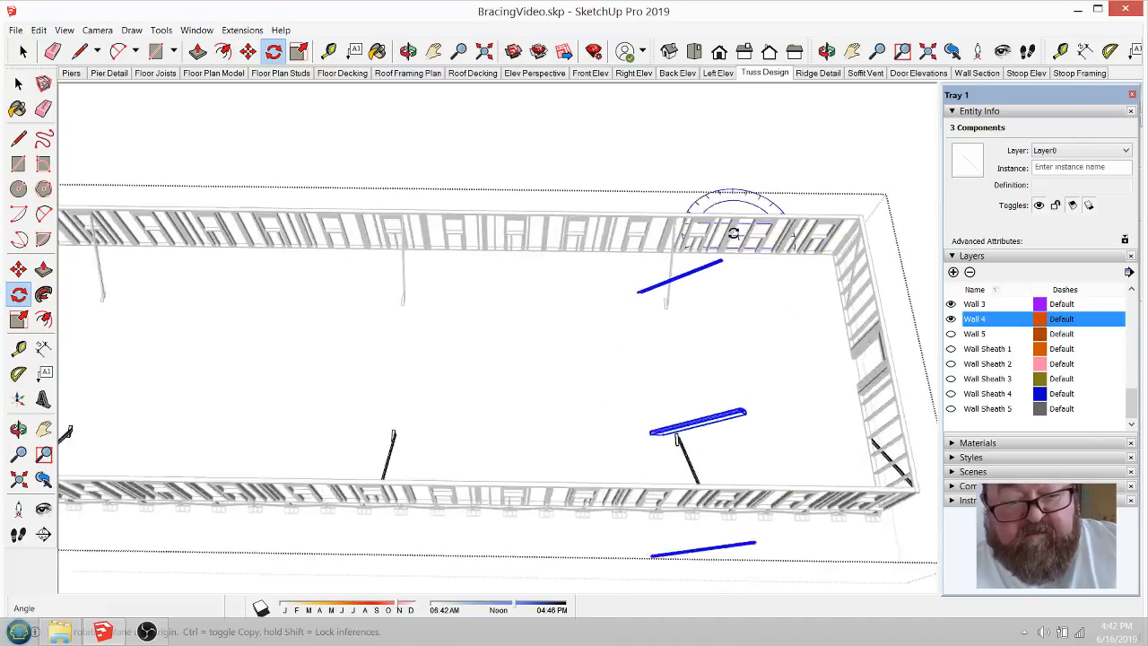
scroll(733, 232, "up", 5)
left_click(408, 52)
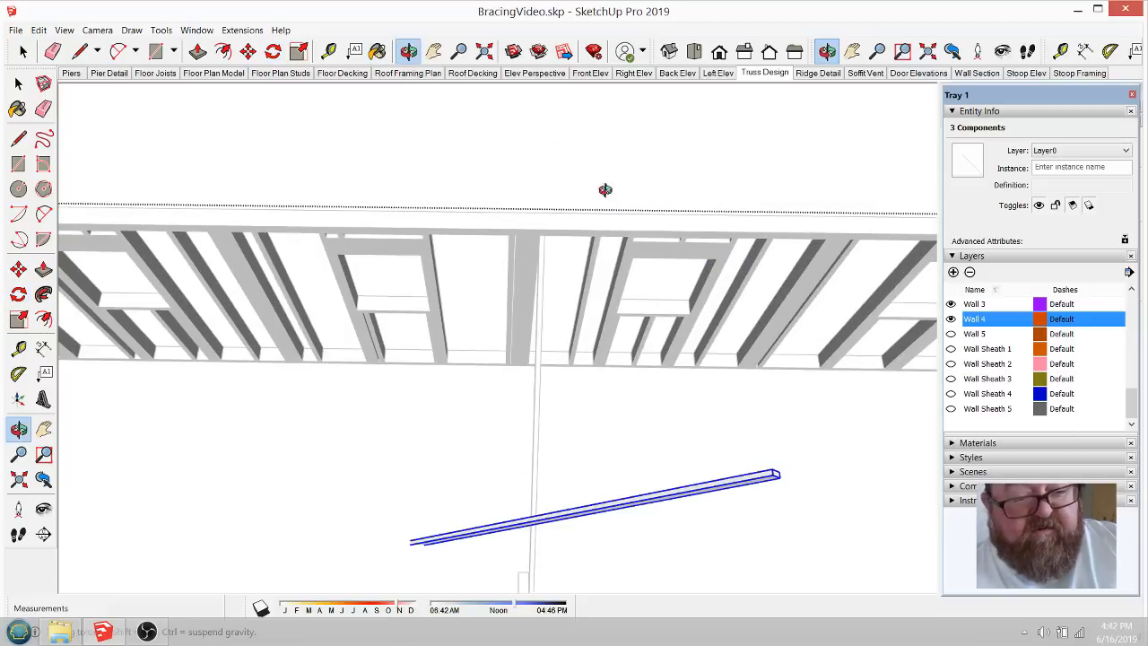
left_click_drag(605, 189, 507, 240)
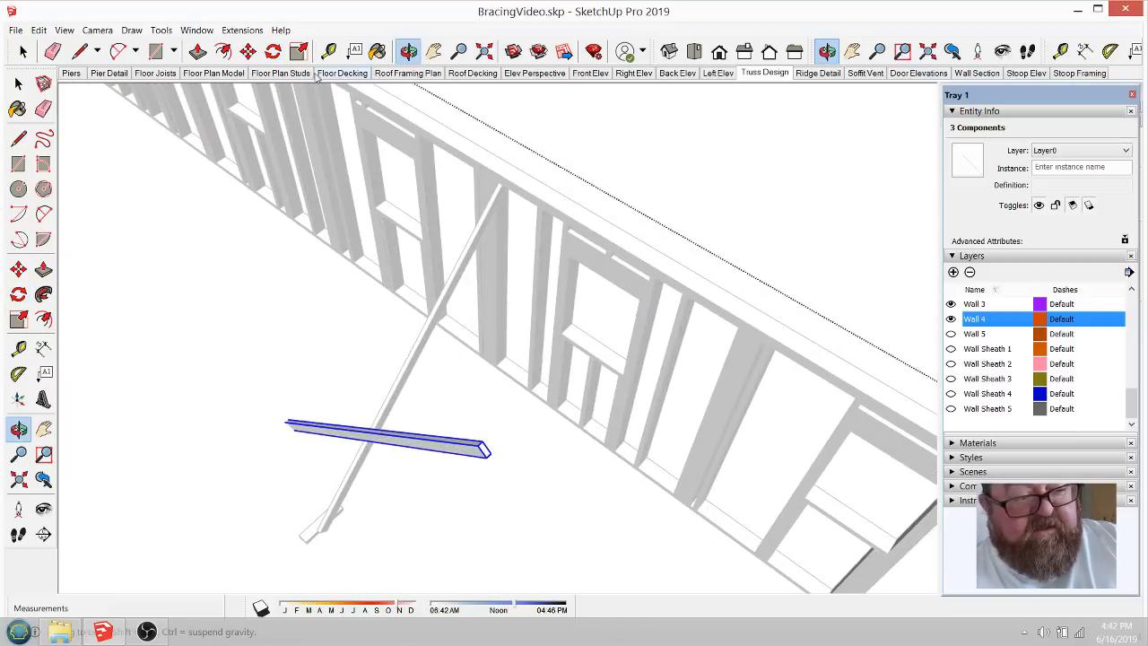
left_click(249, 51)
left_click(483, 442)
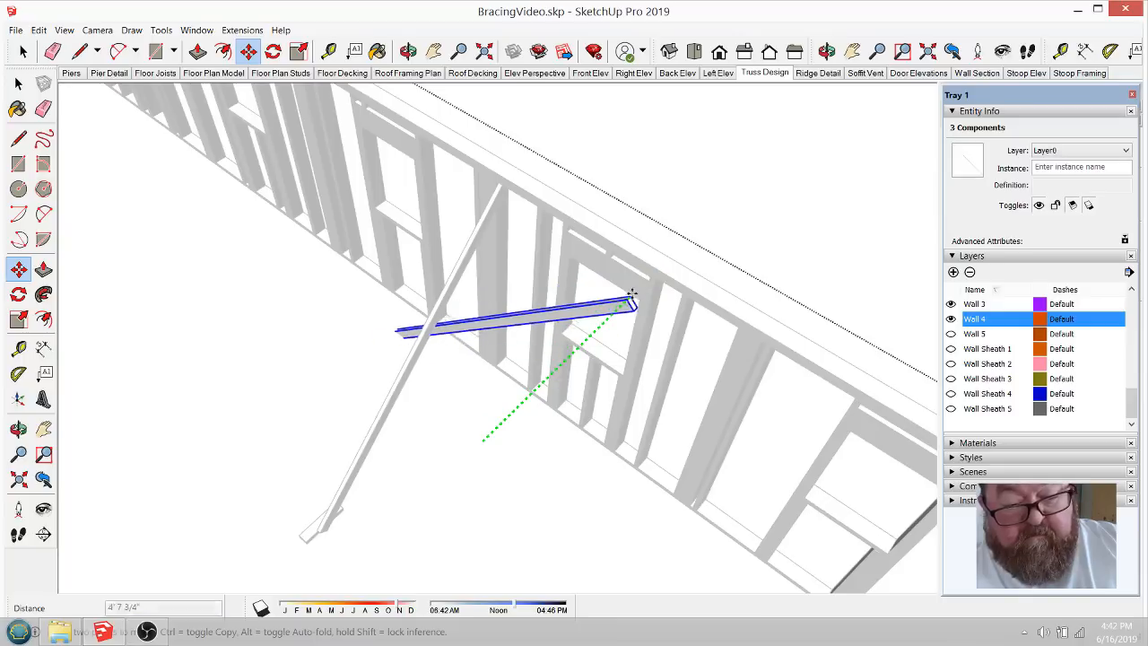
left_click(655, 269)
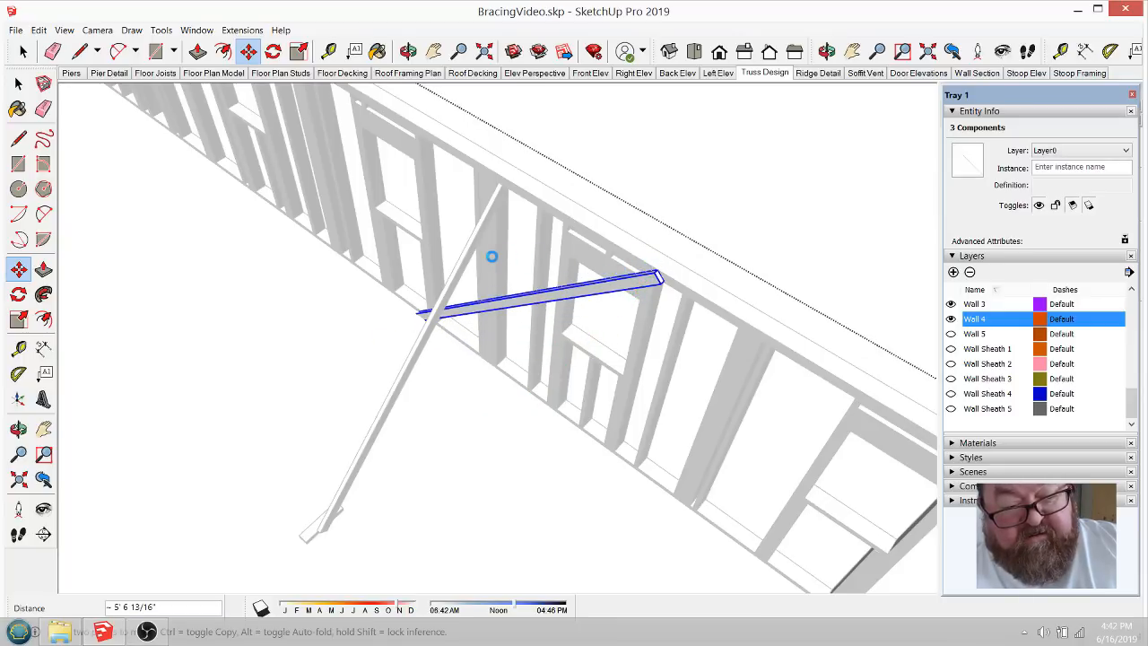
Step: Slide the three copied braces along the long wall into the corner at the opposite end wall
scroll(491, 254, "down", 6)
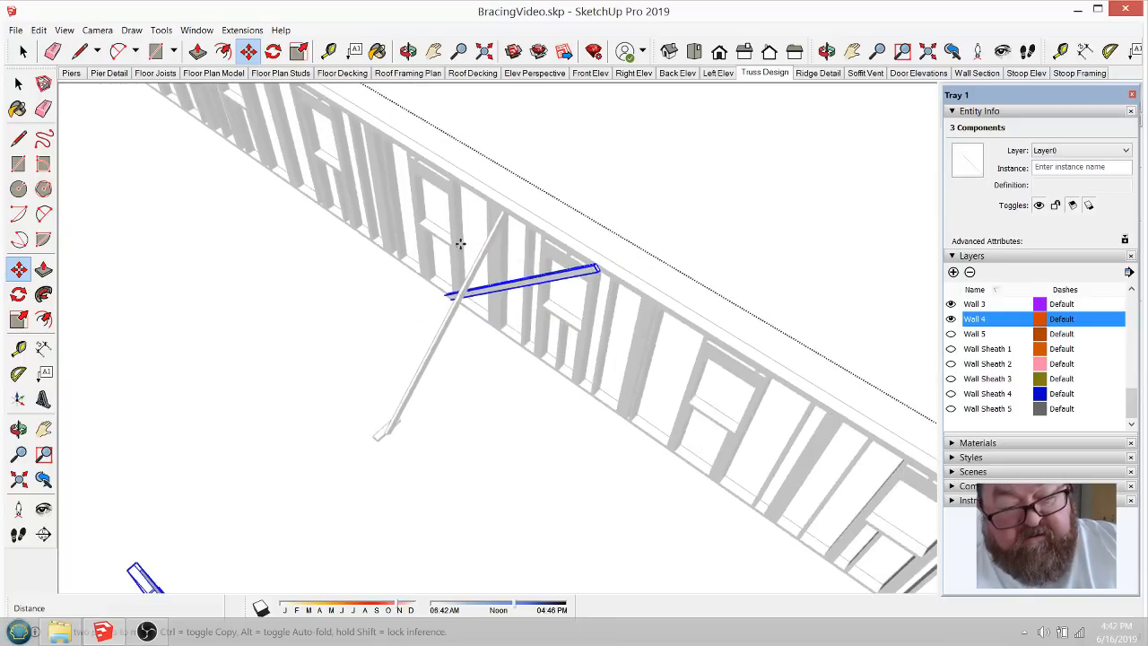
scroll(631, 341, "up", 5)
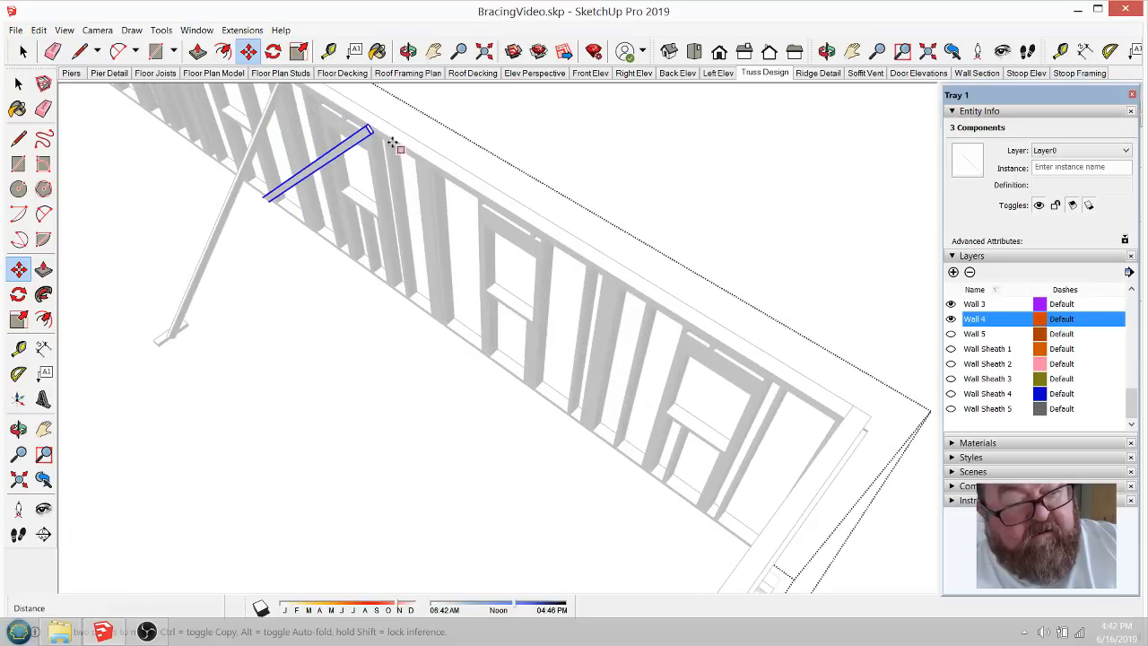
left_click(389, 136)
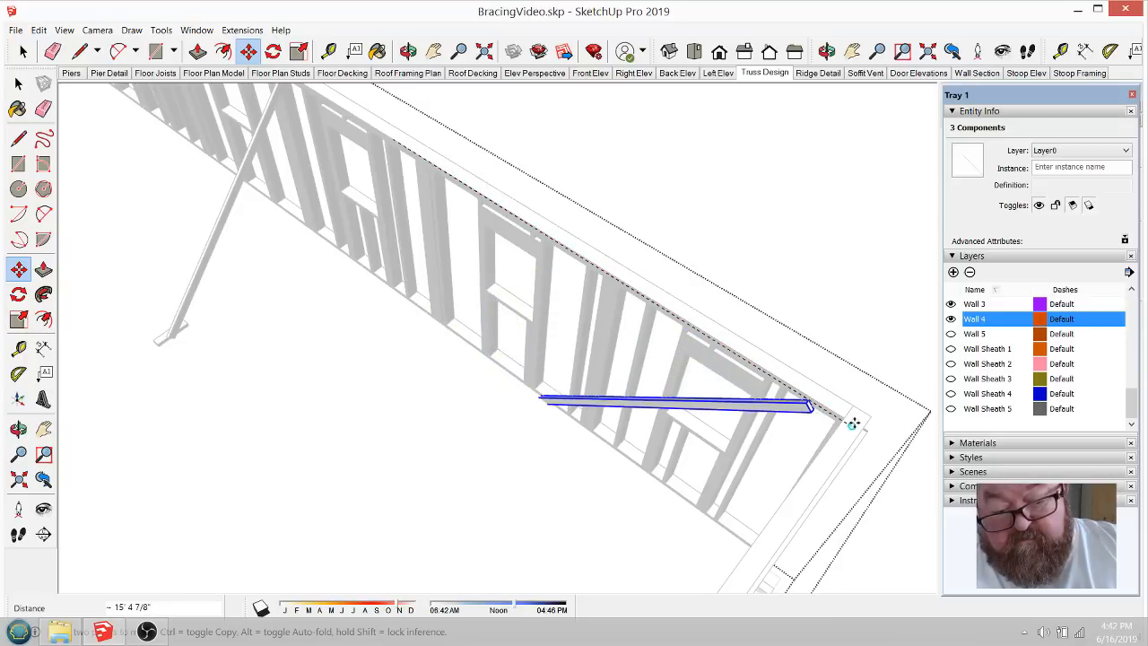
left_click(773, 380)
scroll(820, 413, "up", 5)
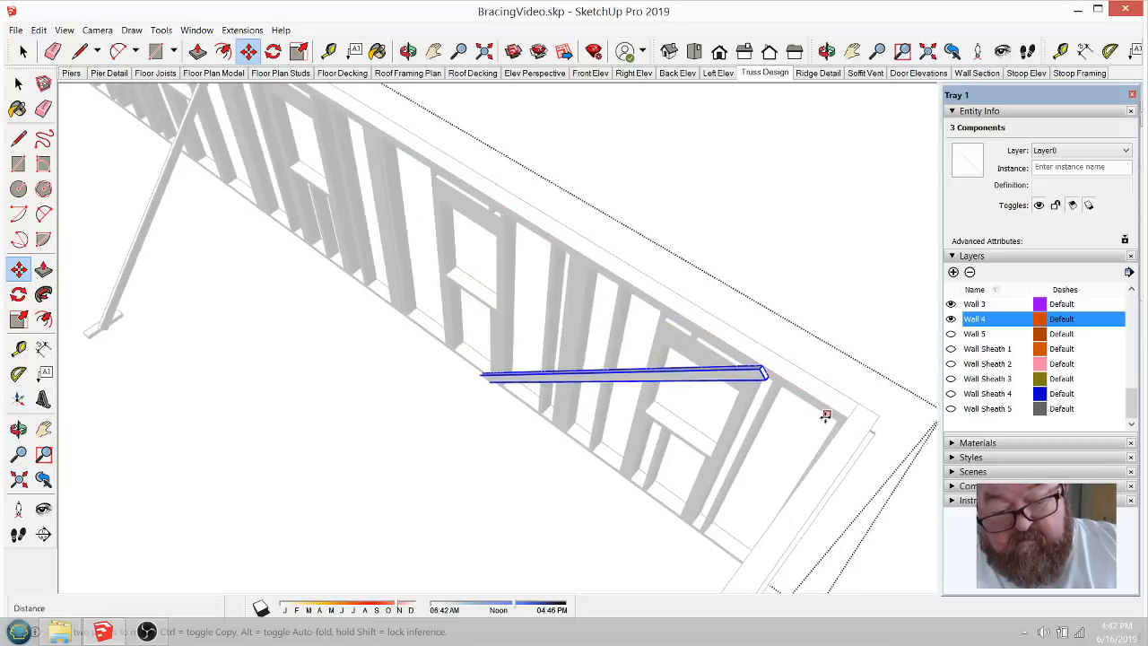
scroll(804, 406, "up", 3)
scroll(564, 369, "down", 5)
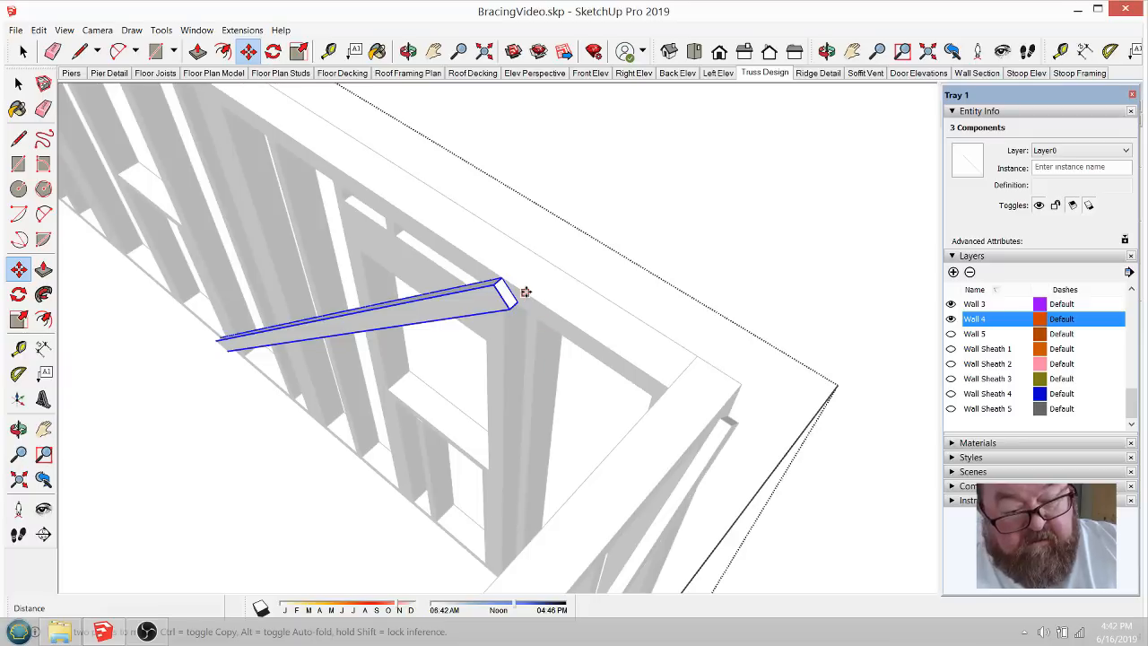
left_click(523, 292)
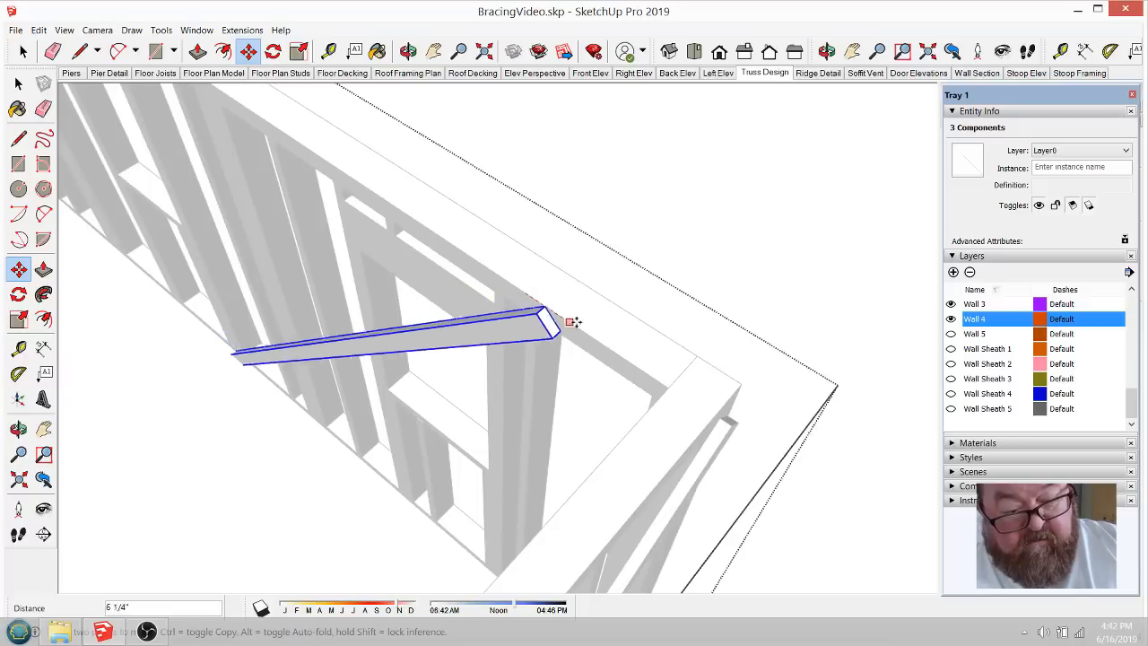
left_click(670, 385)
Step: Move the three copied braces another 1/2" along the long wall toward the end wall and check their placement
left_click(408, 51)
left_click_drag(554, 336, 684, 223)
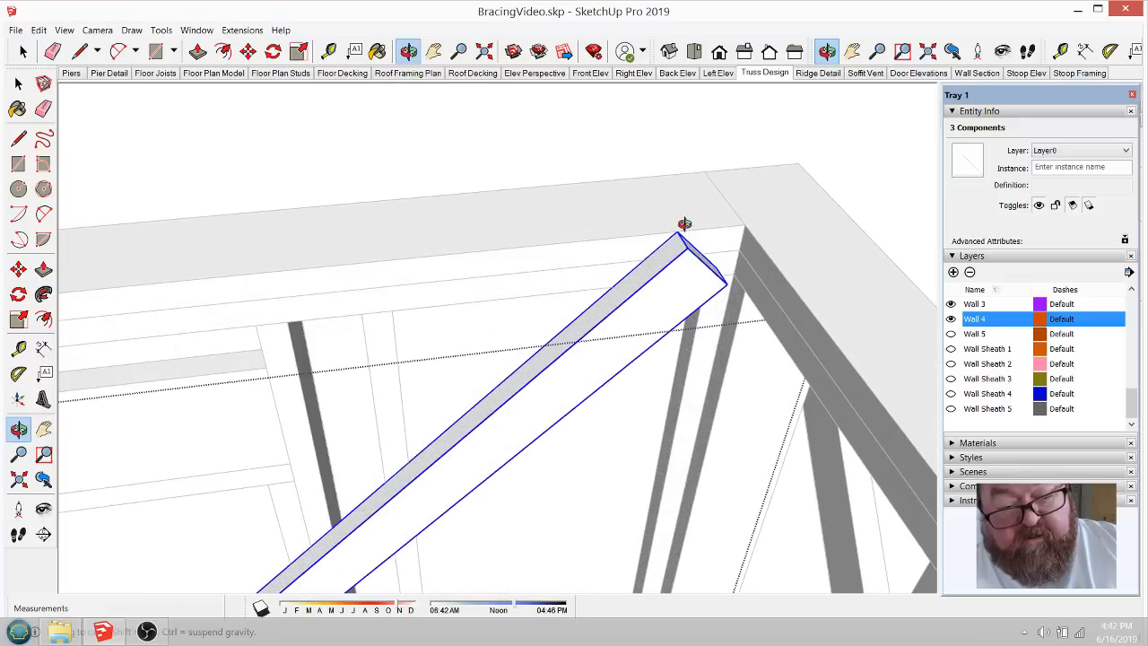
left_click(248, 51)
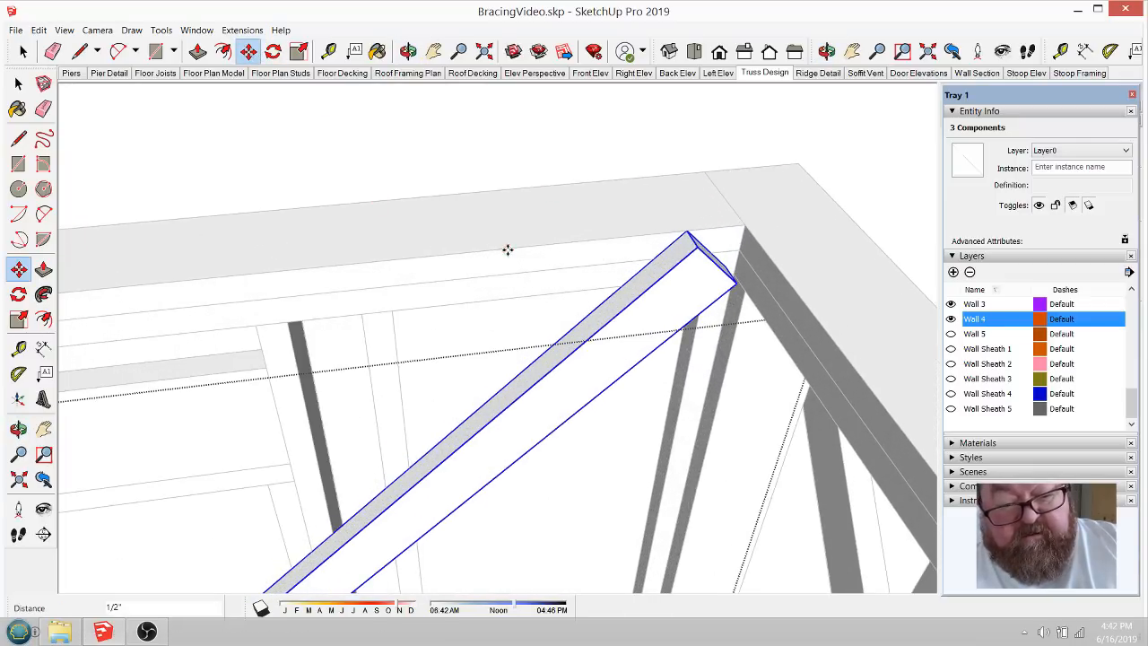
scroll(494, 256, "down", 3)
middle_click_drag(440, 148, 432, 372)
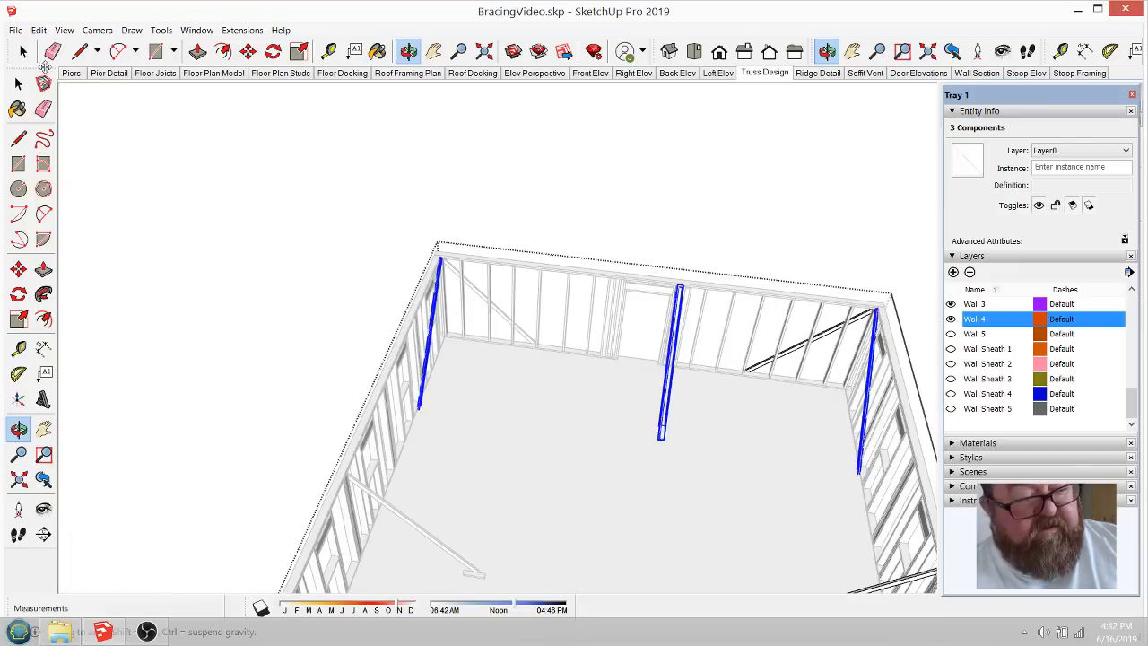
Step: Deselect the copied braces and examine how the diagonal braces meet the framing at the end wall's corners
key("space")
left_click(318, 179)
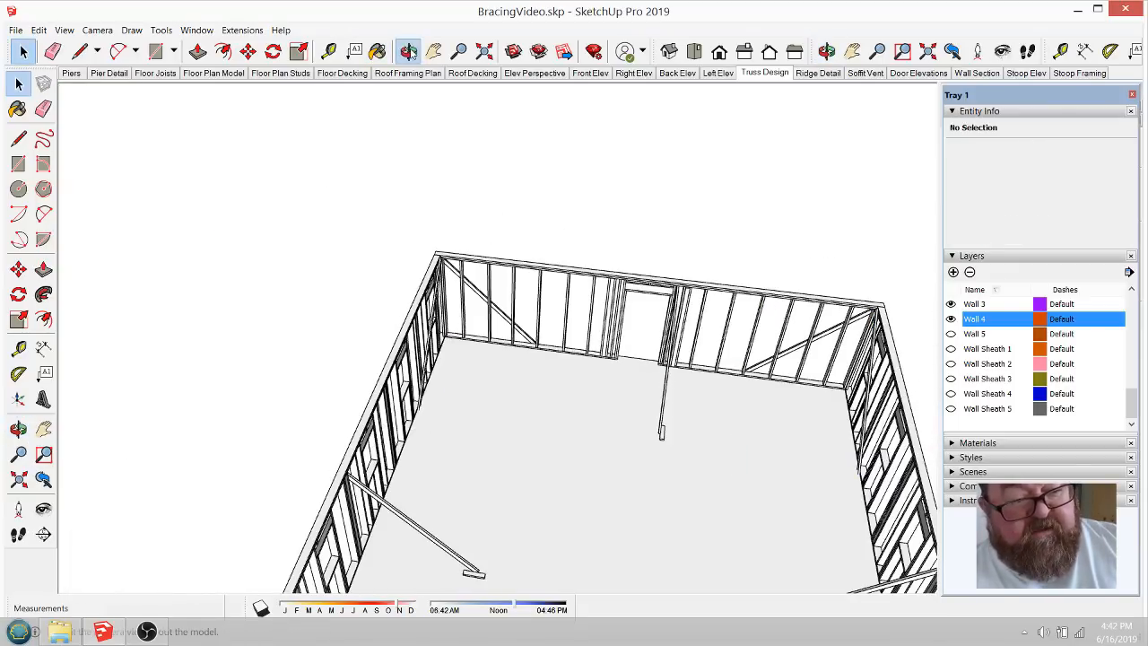
left_click(410, 52)
left_click_drag(538, 345, 336, 288)
scroll(520, 326, "up", 5)
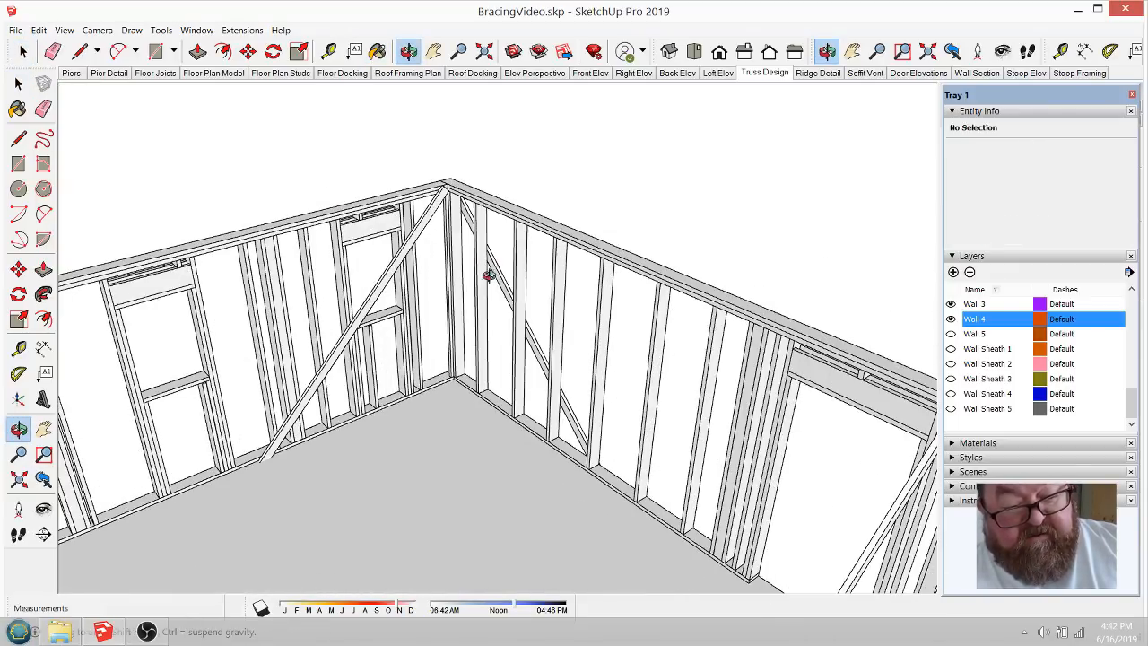
left_click_drag(507, 298, 586, 454)
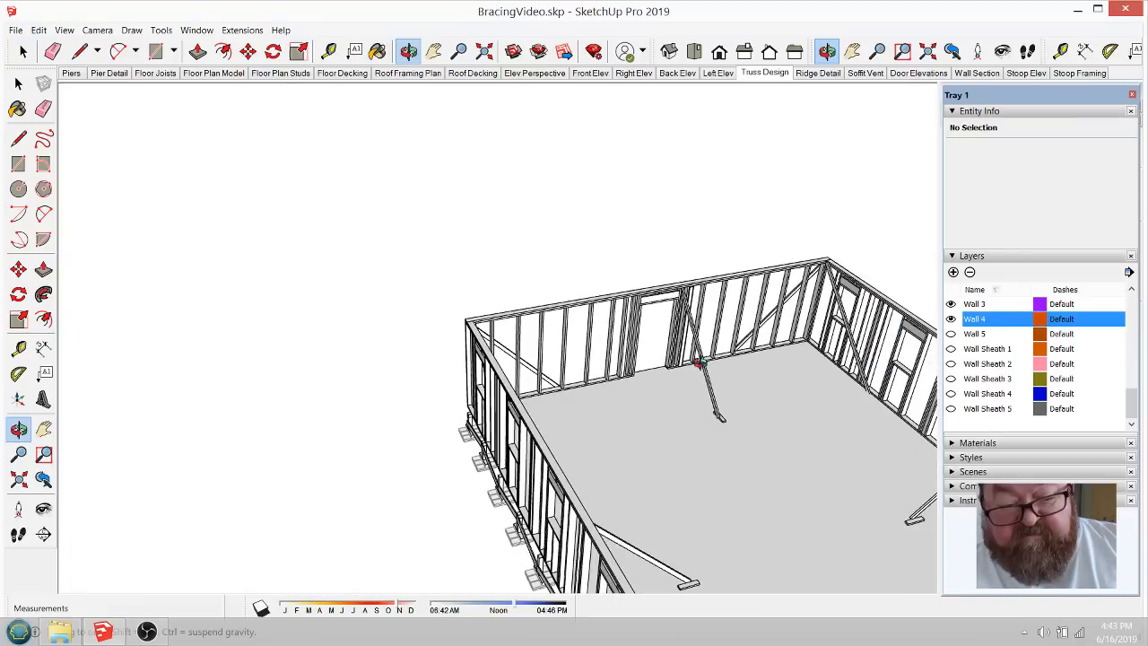
left_click_drag(617, 404, 467, 318)
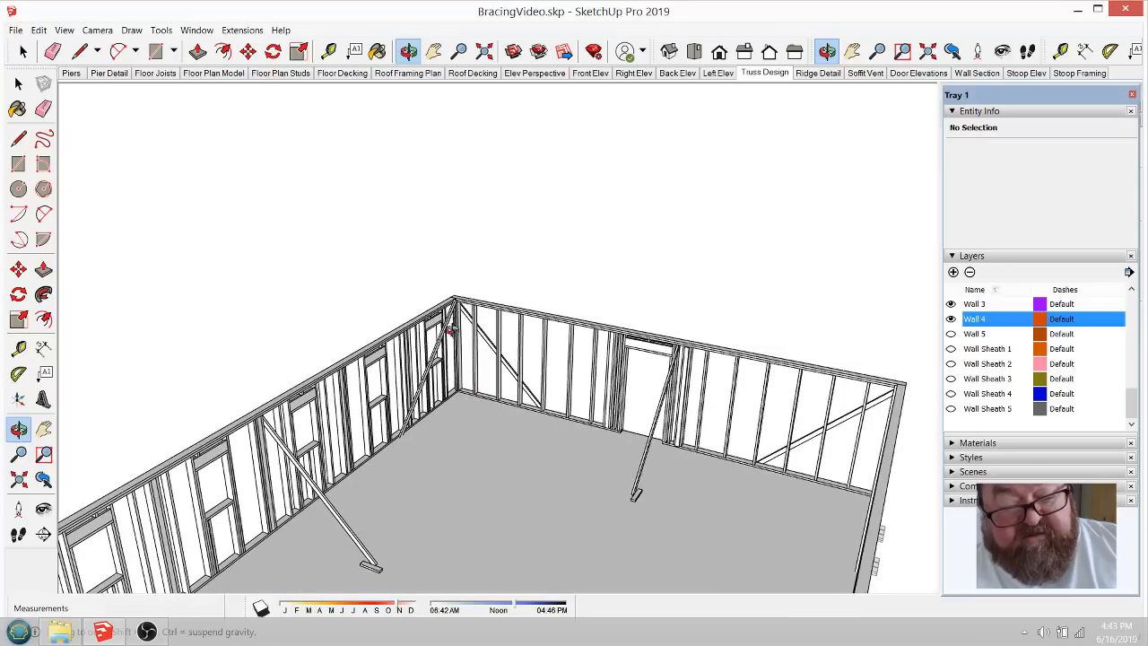
scroll(450, 330, "up", 6)
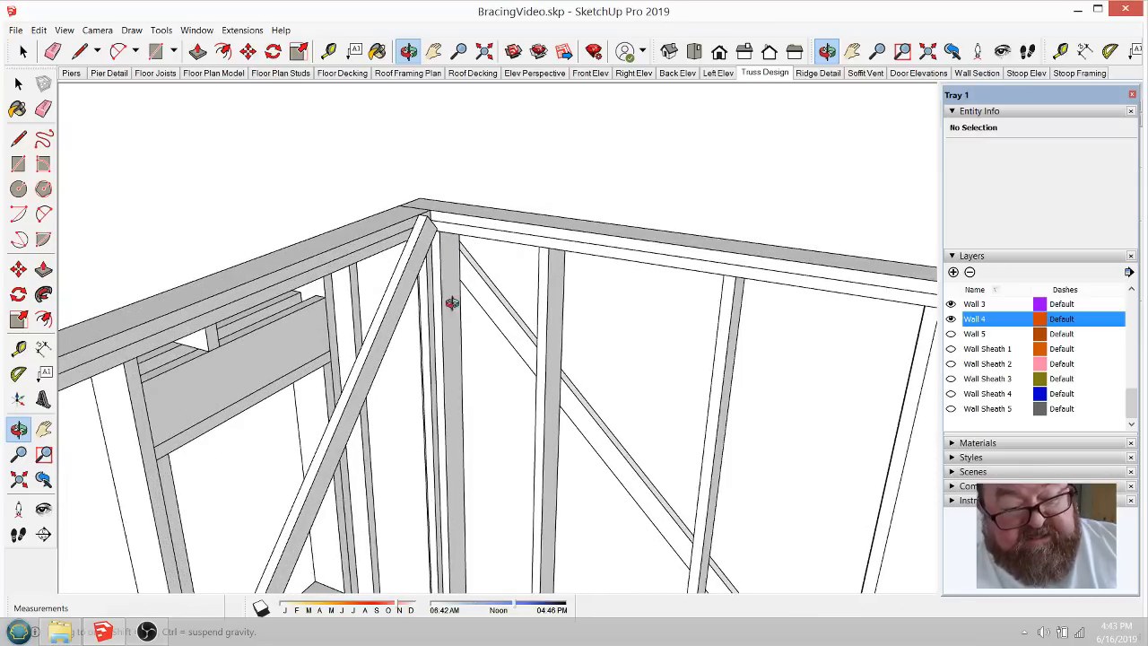
scroll(437, 261, "down", 8)
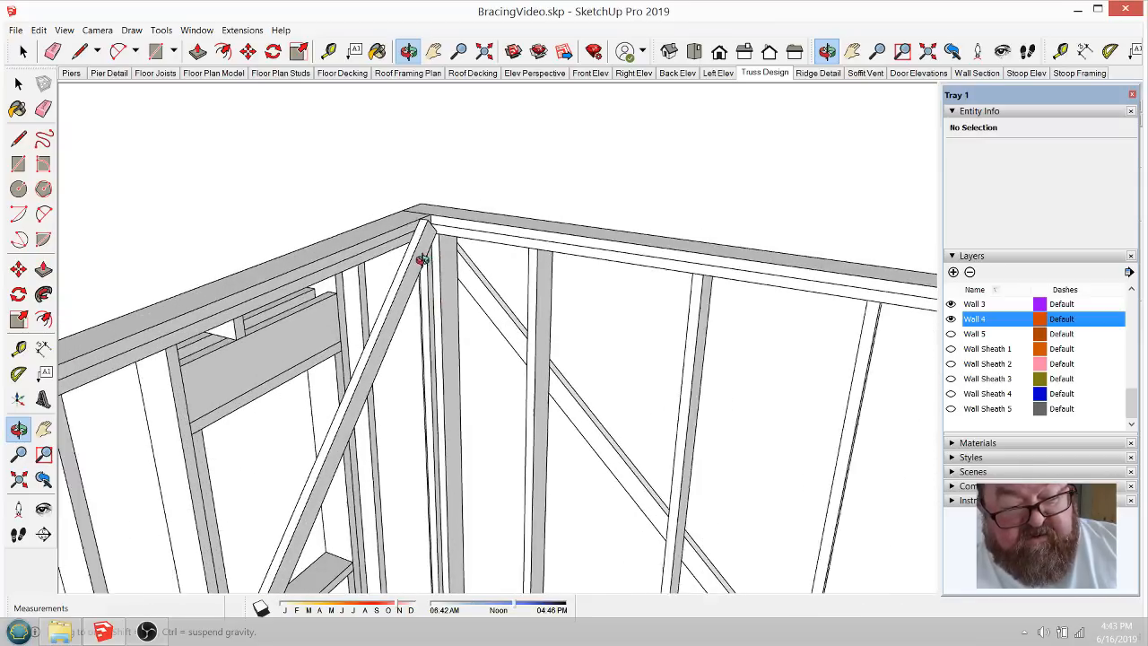
left_click_drag(425, 269, 567, 413)
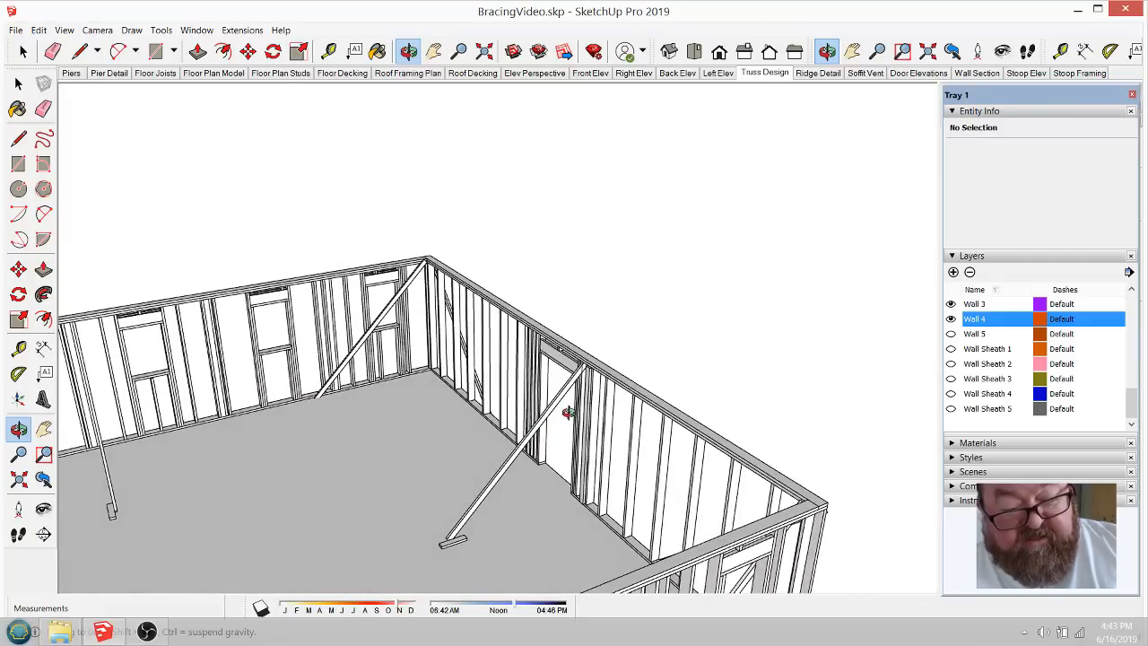
Step: Examine the brace and floor block beside the end wall's door, and the diagonal braces on that wall's outer face
scroll(467, 518, "up", 4)
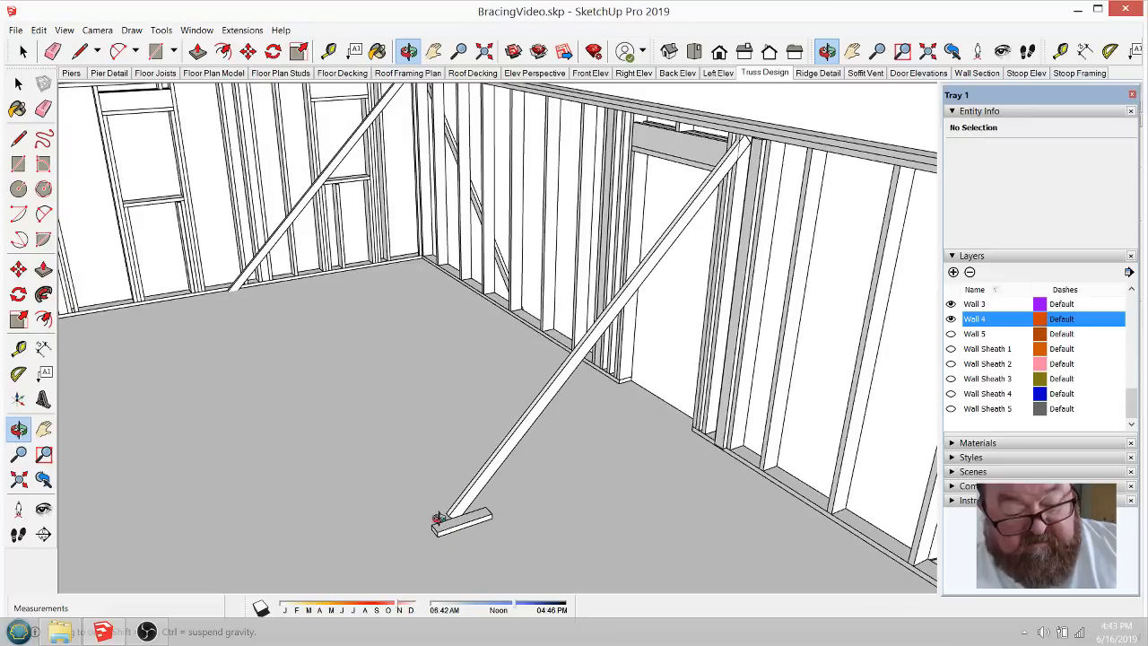
scroll(471, 536, "down", 3)
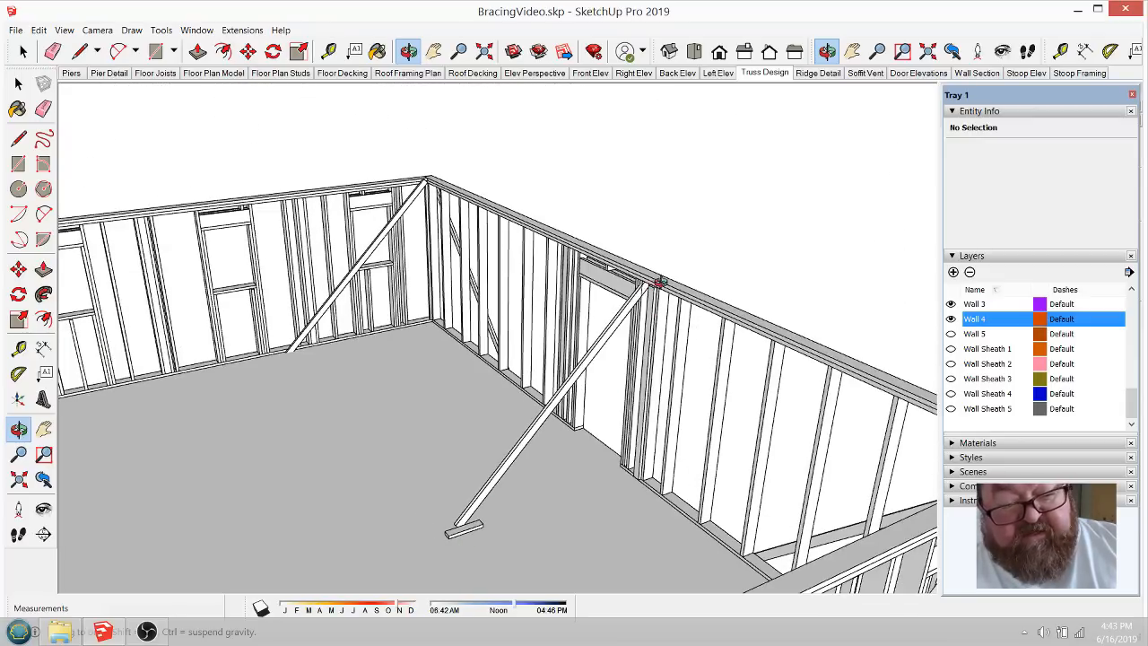
left_click_drag(659, 310, 782, 344)
left_click_drag(645, 311, 472, 280)
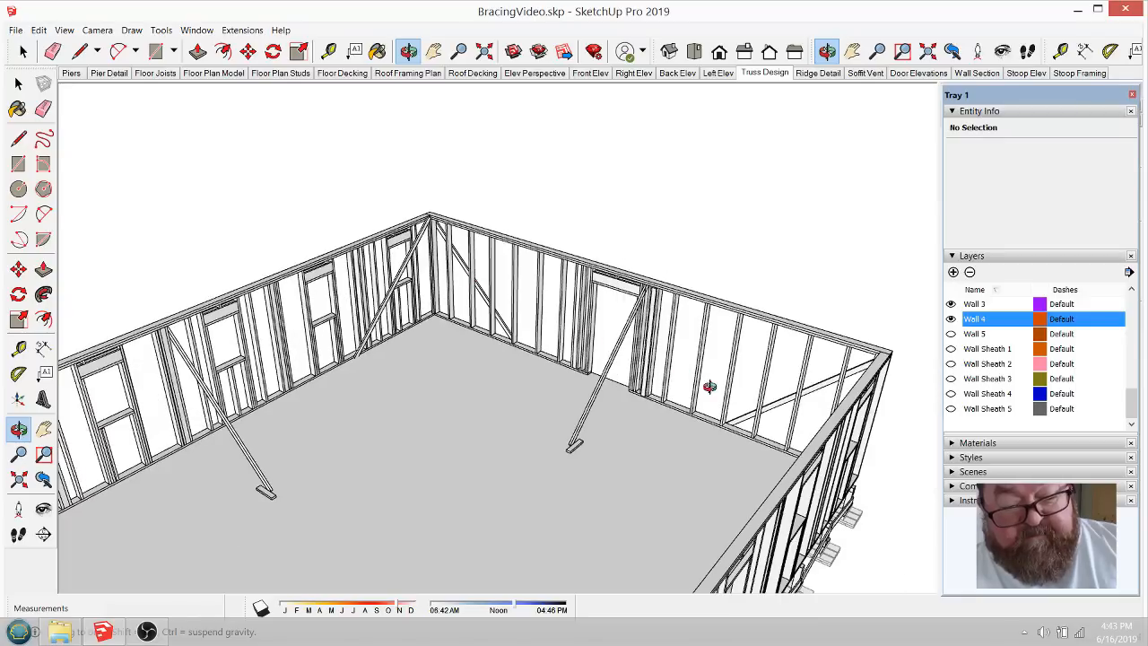
left_click_drag(736, 405, 466, 464)
scroll(466, 463, "up", 6)
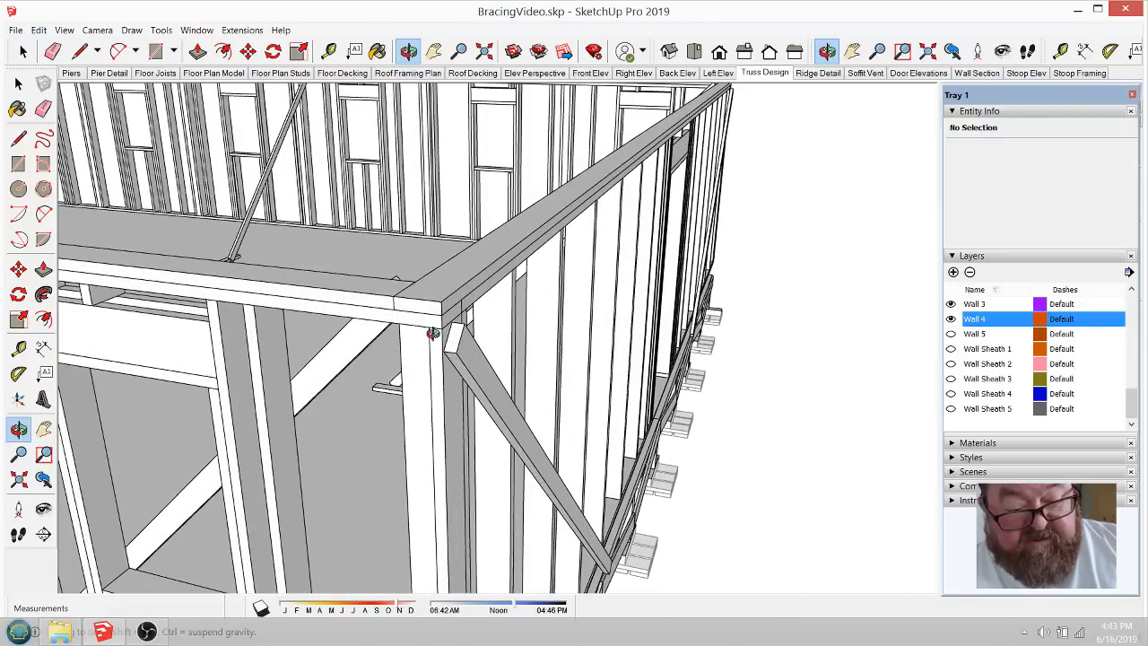
left_click_drag(600, 512, 486, 496)
scroll(582, 508, "down", 6)
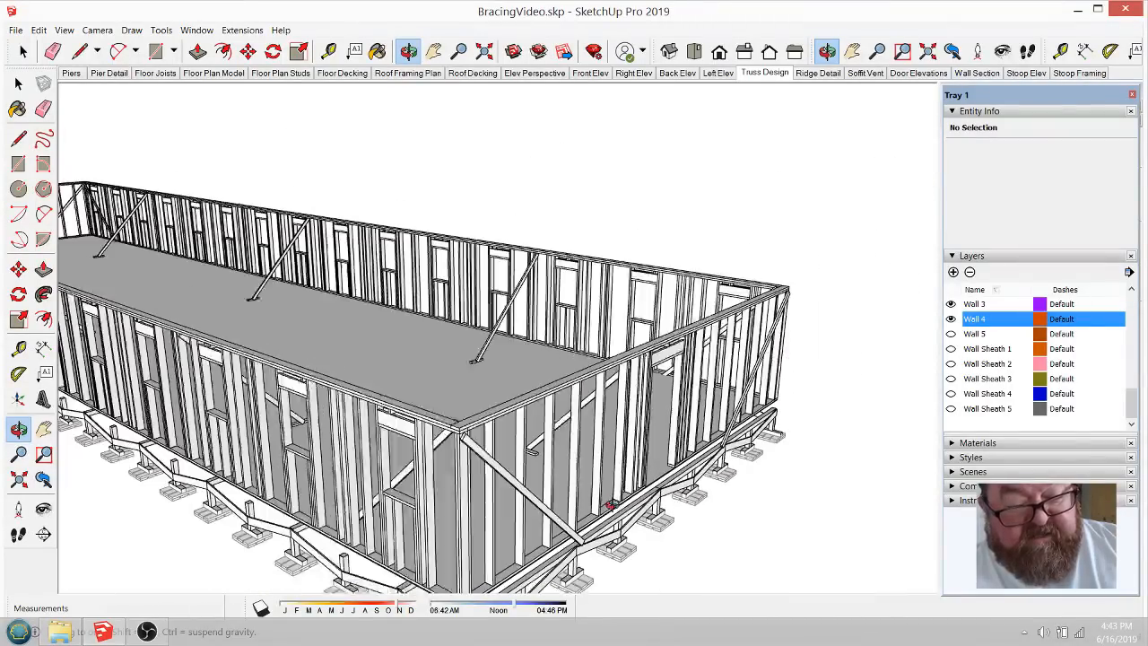
left_click_drag(635, 401, 706, 439)
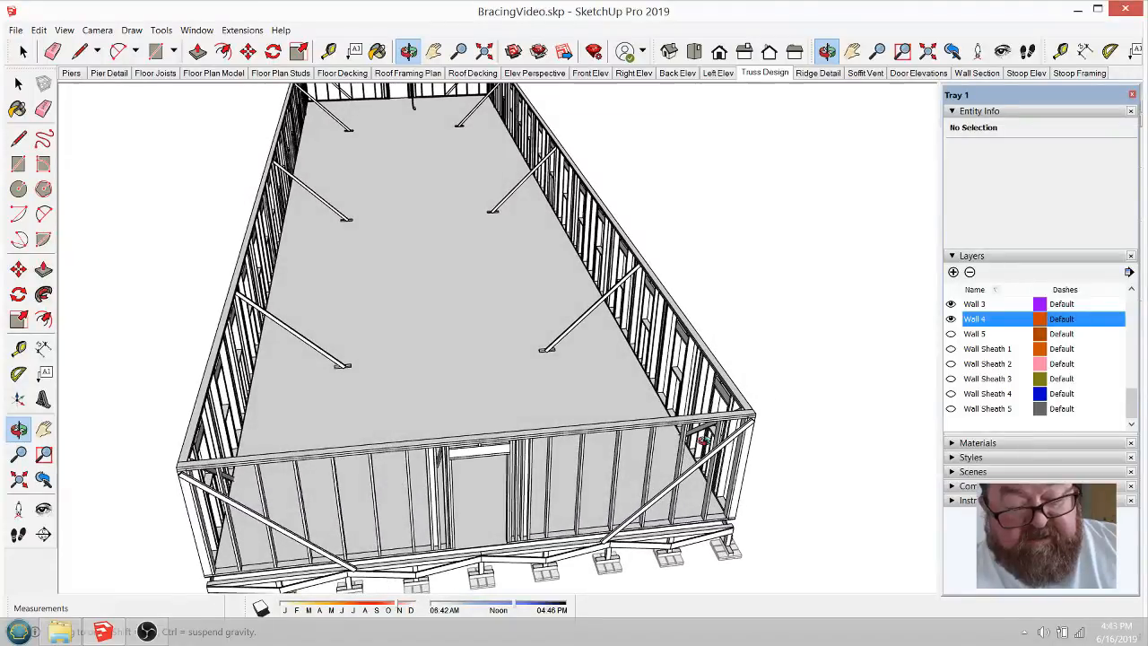
Step: Examine the spacing and placement of the floor braces along both long walls of the building
left_click_drag(567, 477, 354, 328)
scroll(354, 328, "up", 5)
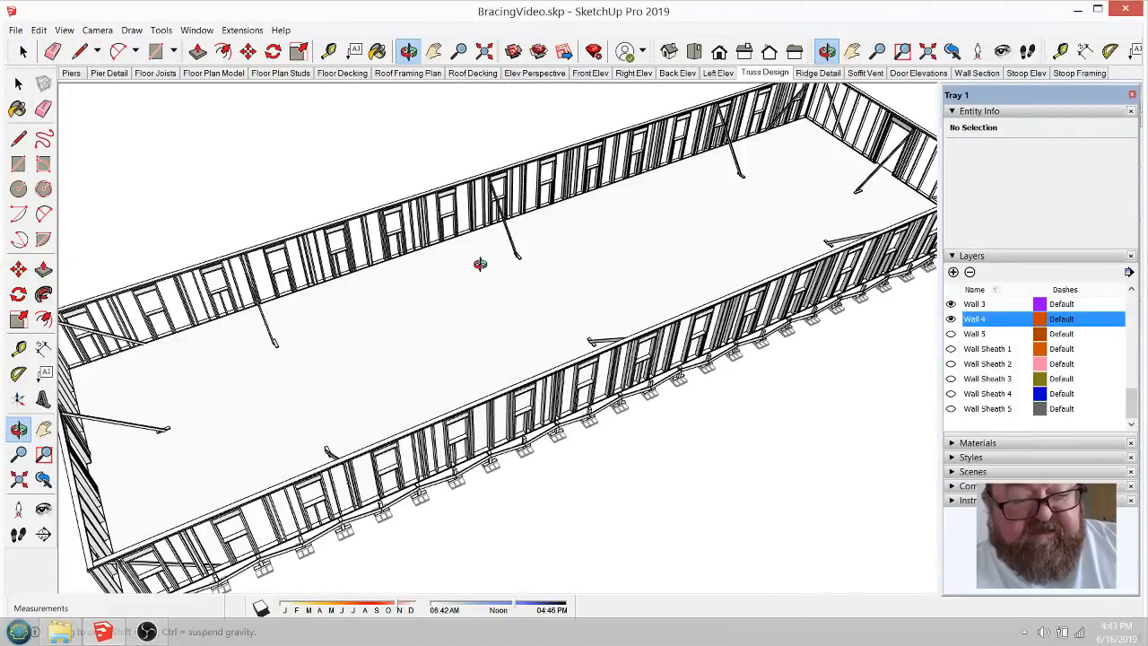
scroll(667, 321, "down", 2)
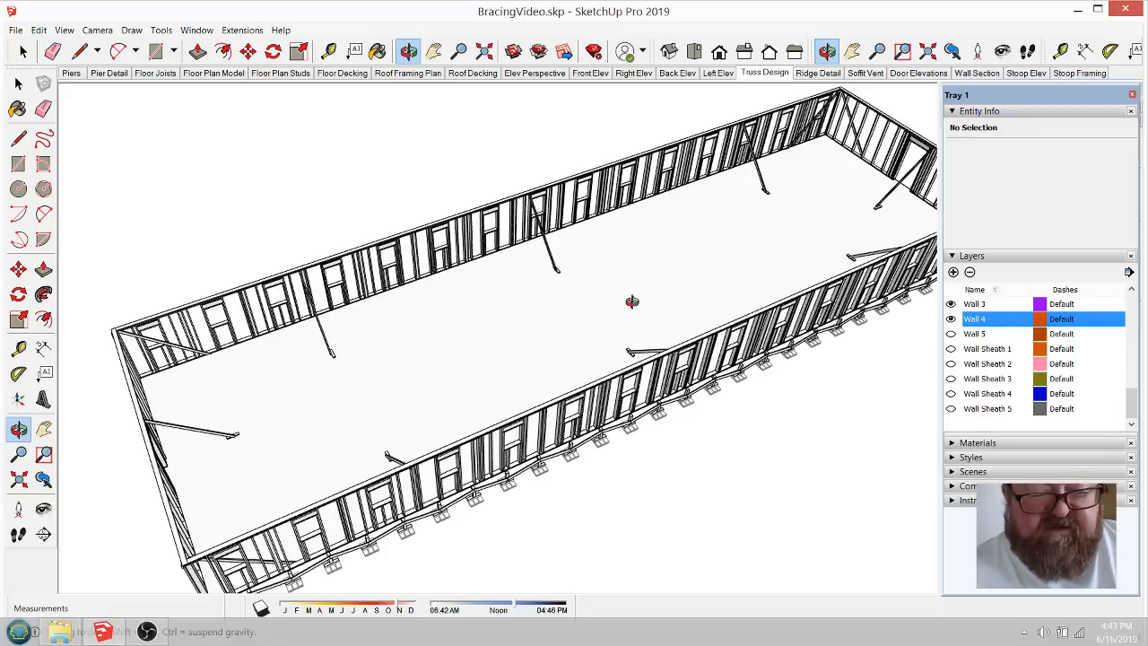
scroll(555, 323, "up", 3)
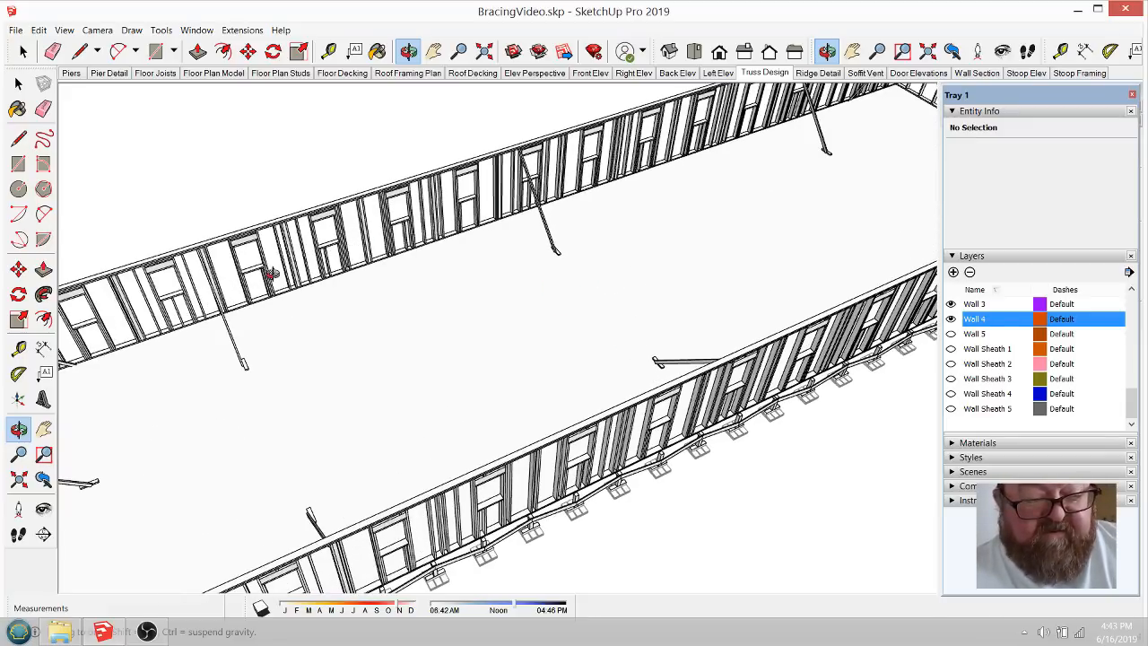
scroll(631, 407, "down", 3)
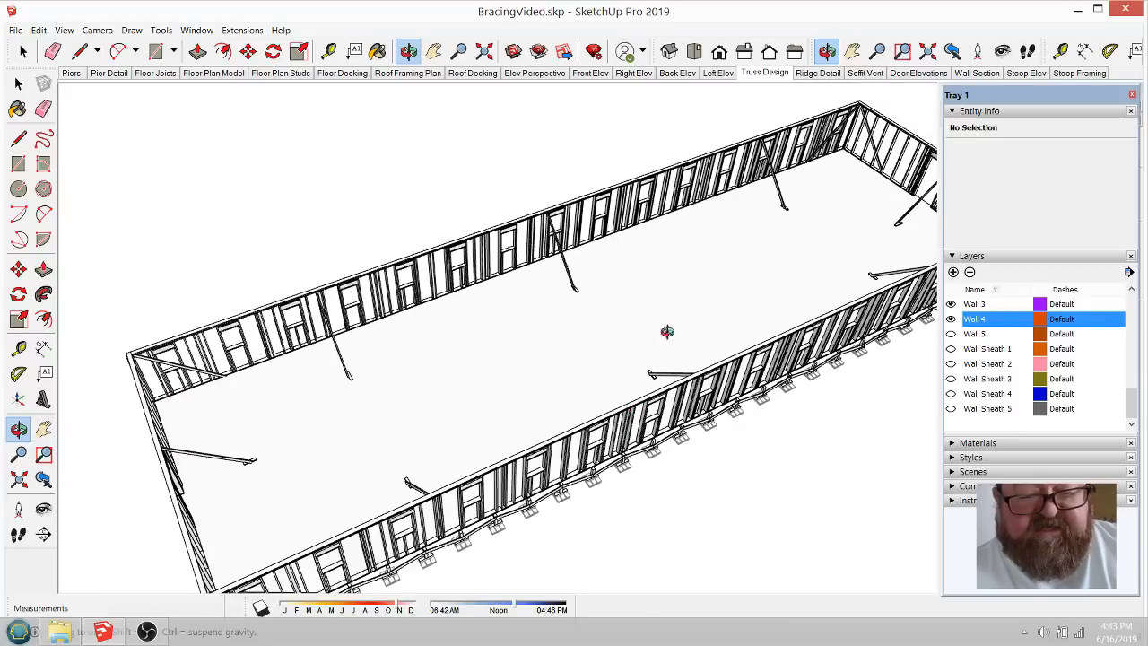
mouse_move(523, 384)
left_mouse_down()
mouse_move(512, 364)
mouse_move(532, 324)
left_mouse_up()
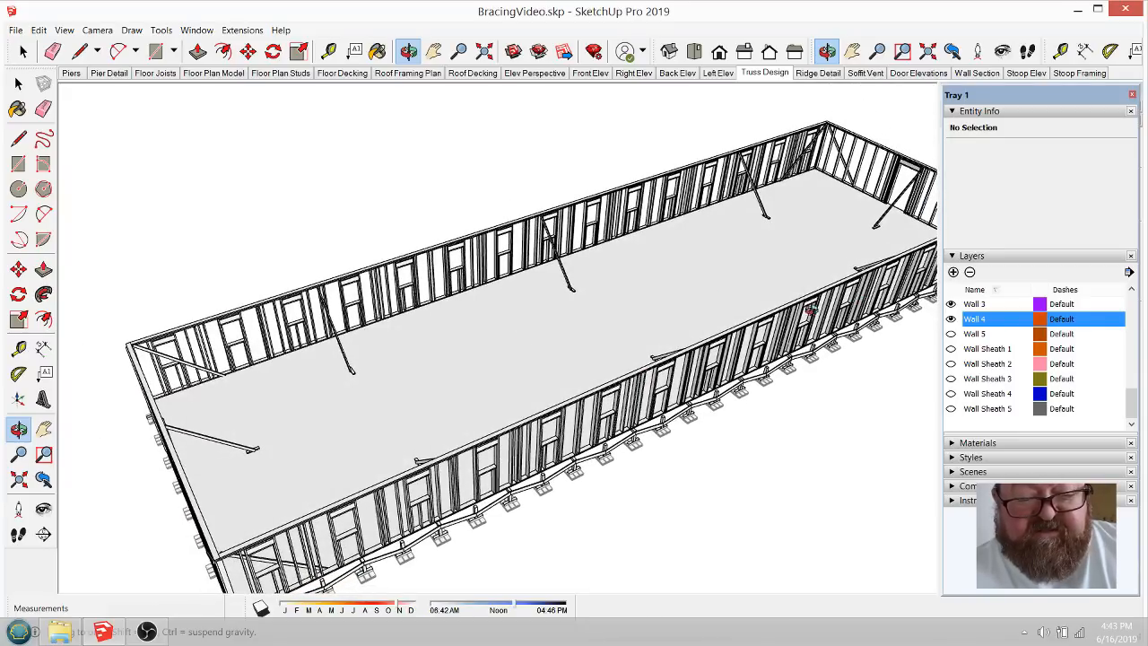
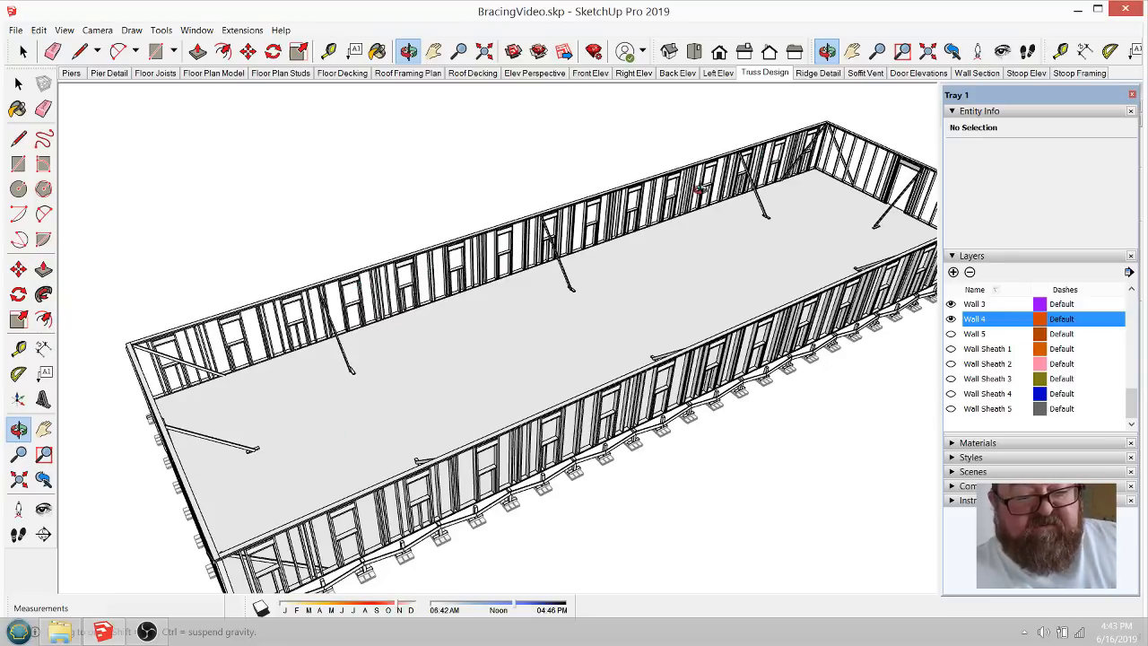
left_click_drag(398, 325, 475, 329)
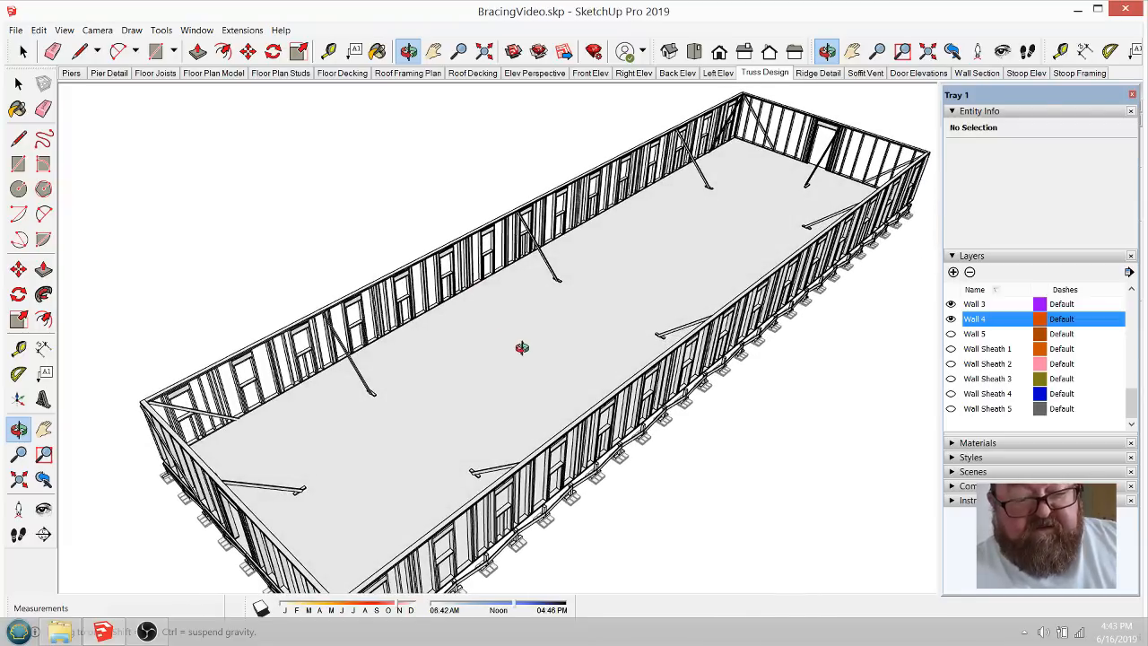
left_click_drag(579, 277, 600, 368)
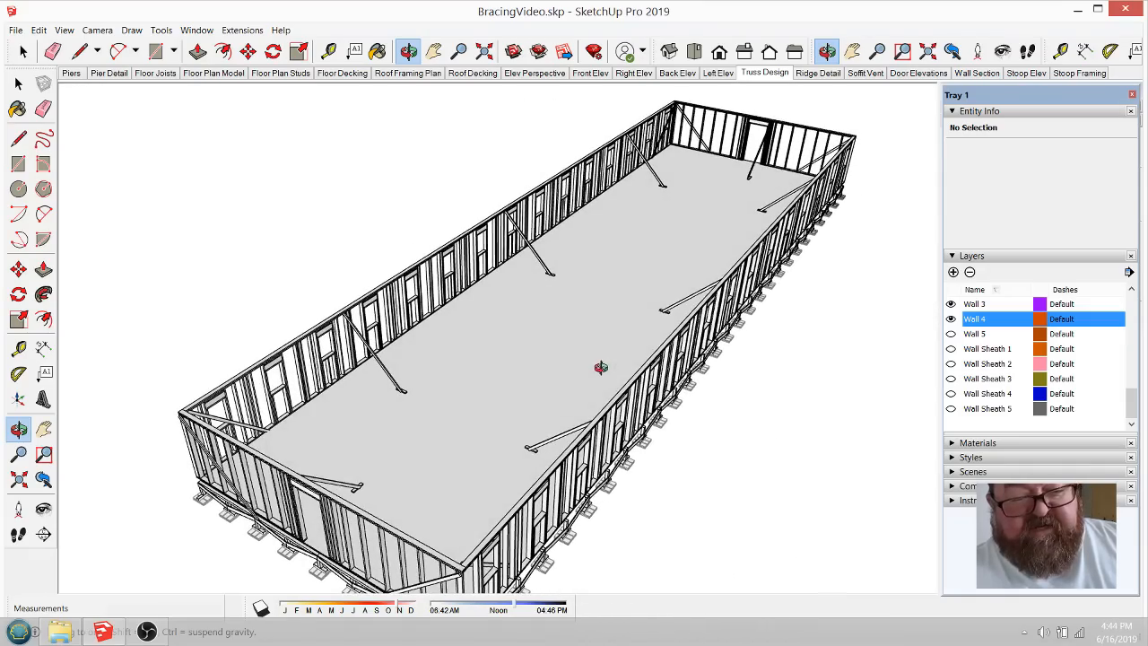
left_click_drag(463, 382, 456, 405)
left_click_drag(549, 370, 433, 275)
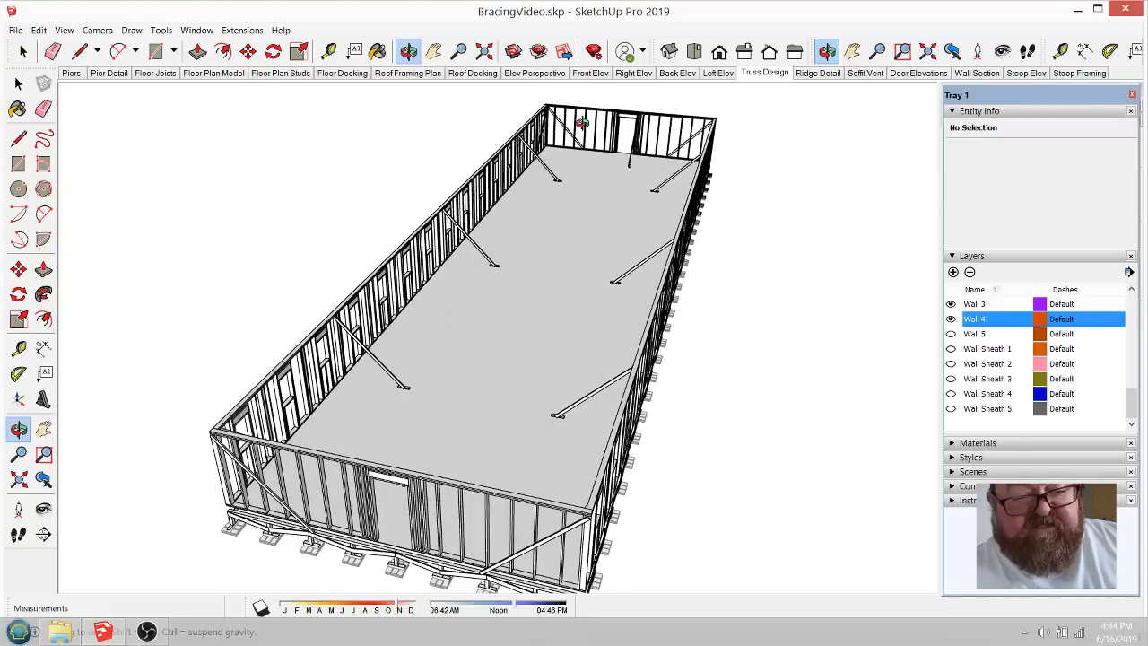
left_click_drag(619, 335, 718, 346)
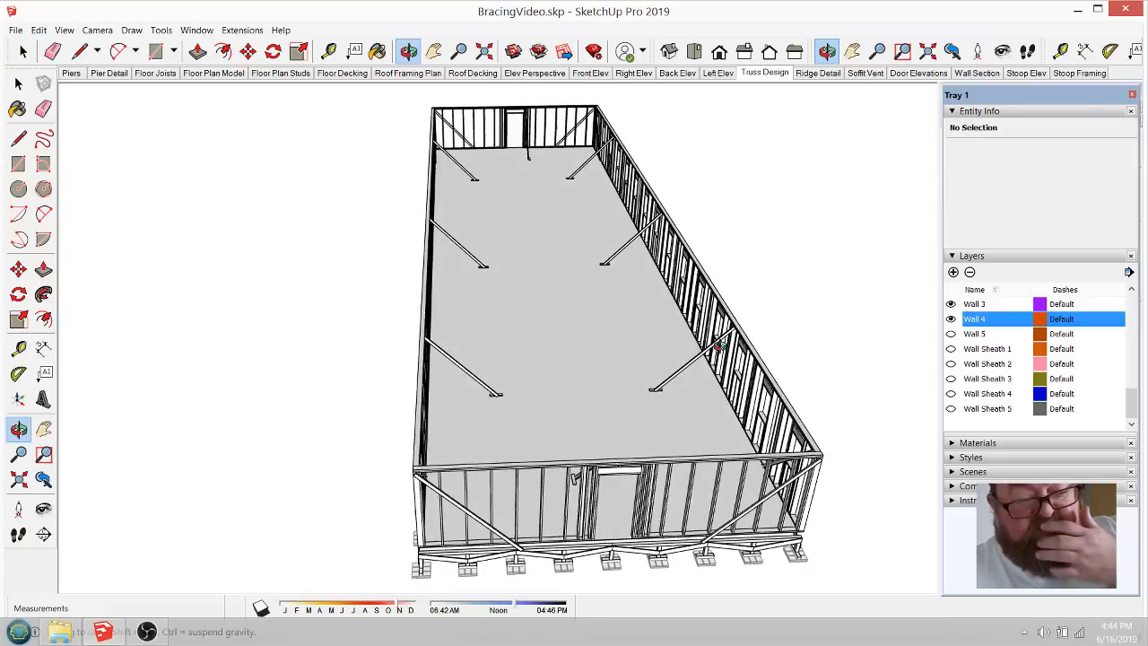
left_click_drag(463, 300, 398, 273)
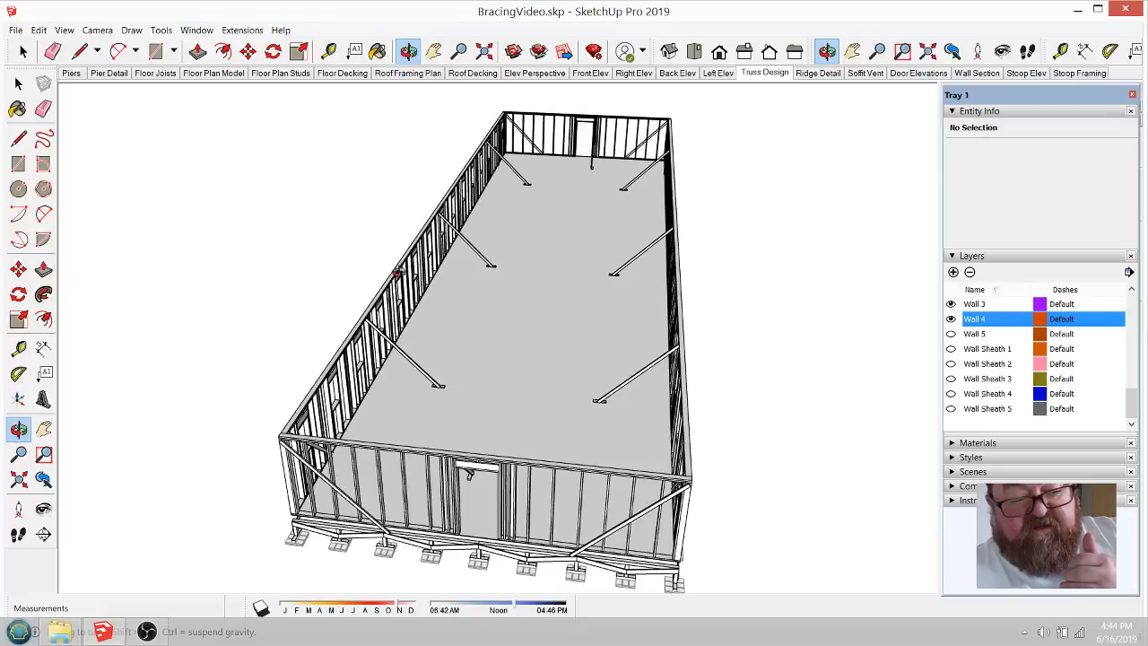
left_click_drag(487, 332, 595, 256)
Step: Examine the diagonal braces at an outside corner of the framing and the overall bracing of all four walls
left_click_drag(421, 174, 409, 382)
scroll(478, 436, "up", 3)
scroll(475, 433, "up", 3)
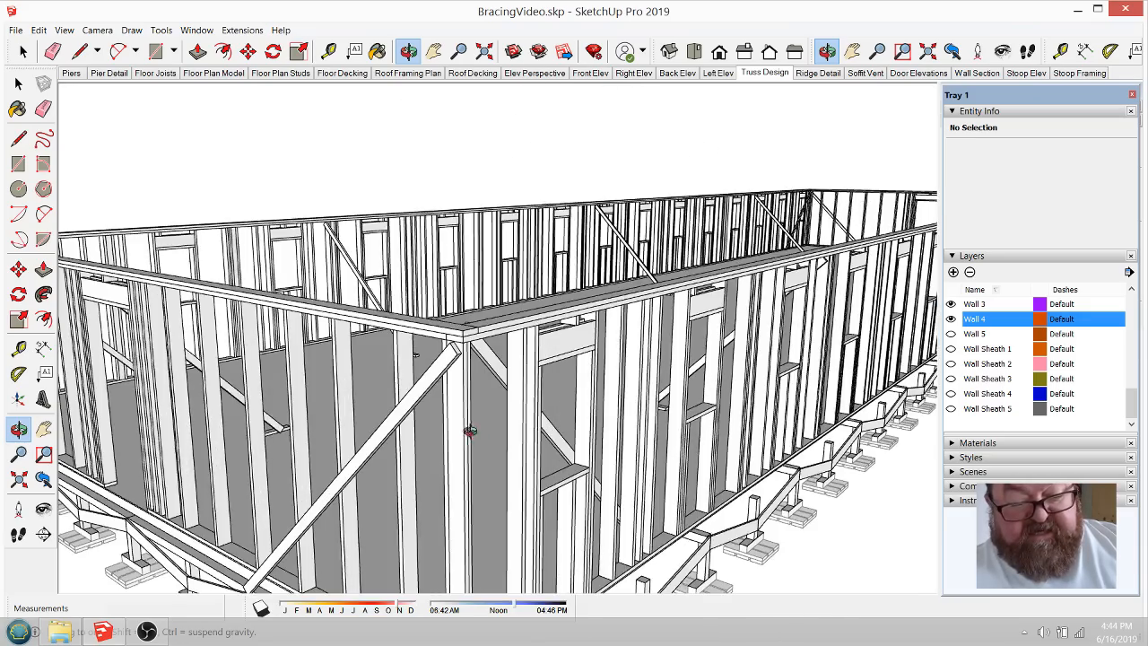
left_click_drag(466, 428, 646, 531)
left_click_drag(543, 512, 582, 346)
left_click_drag(444, 408, 400, 401)
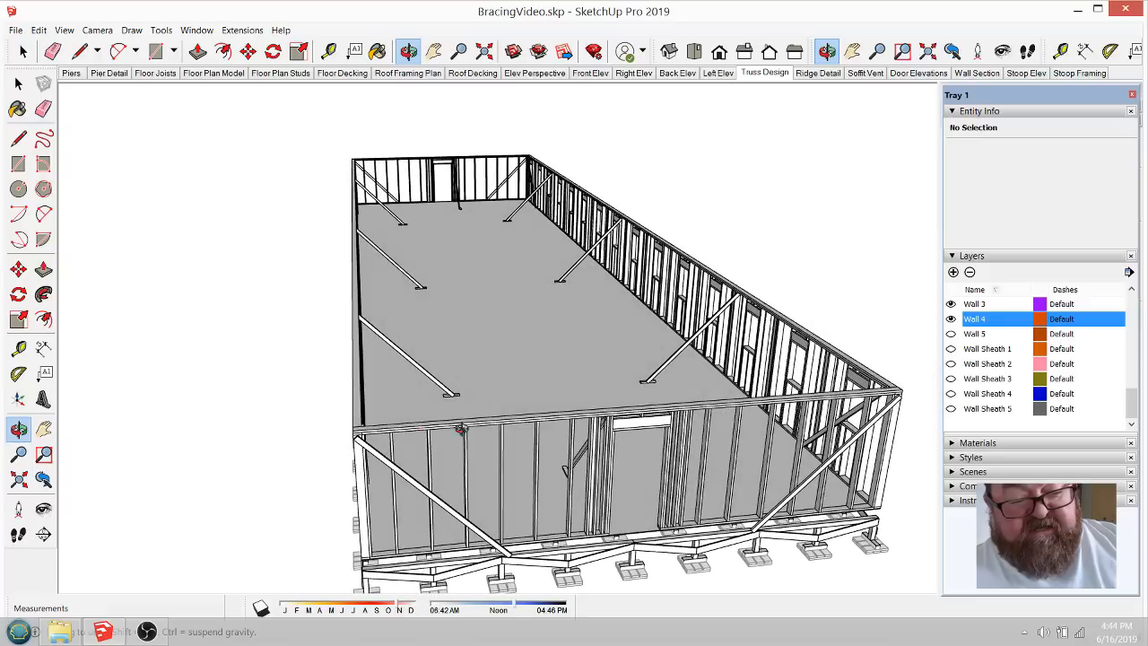
left_click_drag(461, 430, 408, 429)
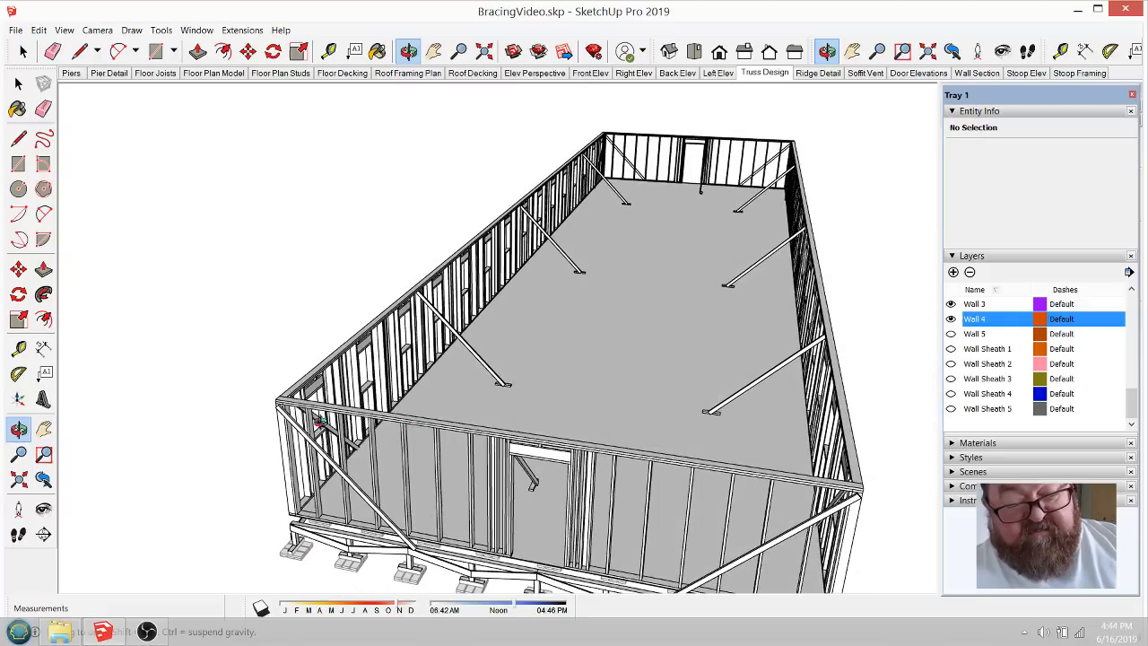
left_click_drag(315, 422, 529, 461)
scroll(585, 500, "up", 1)
scroll(404, 442, "down", 1)
scroll(574, 440, "up", 1)
scroll(574, 441, "up", 1)
scroll(462, 475, "down", 1)
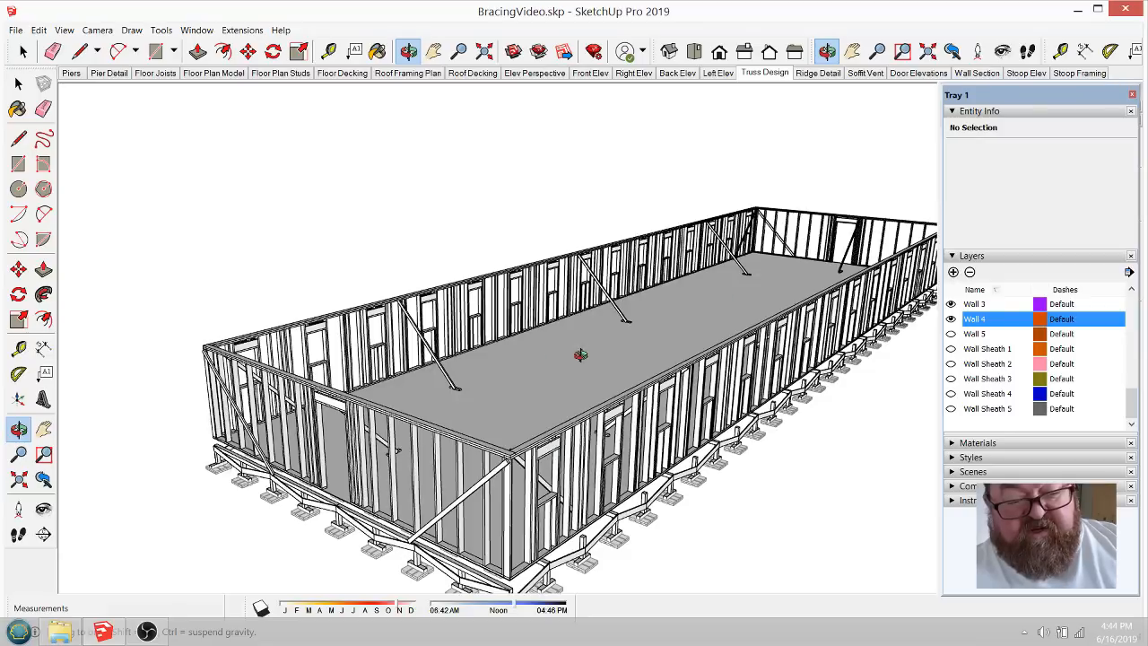
left_click_drag(581, 355, 606, 487)
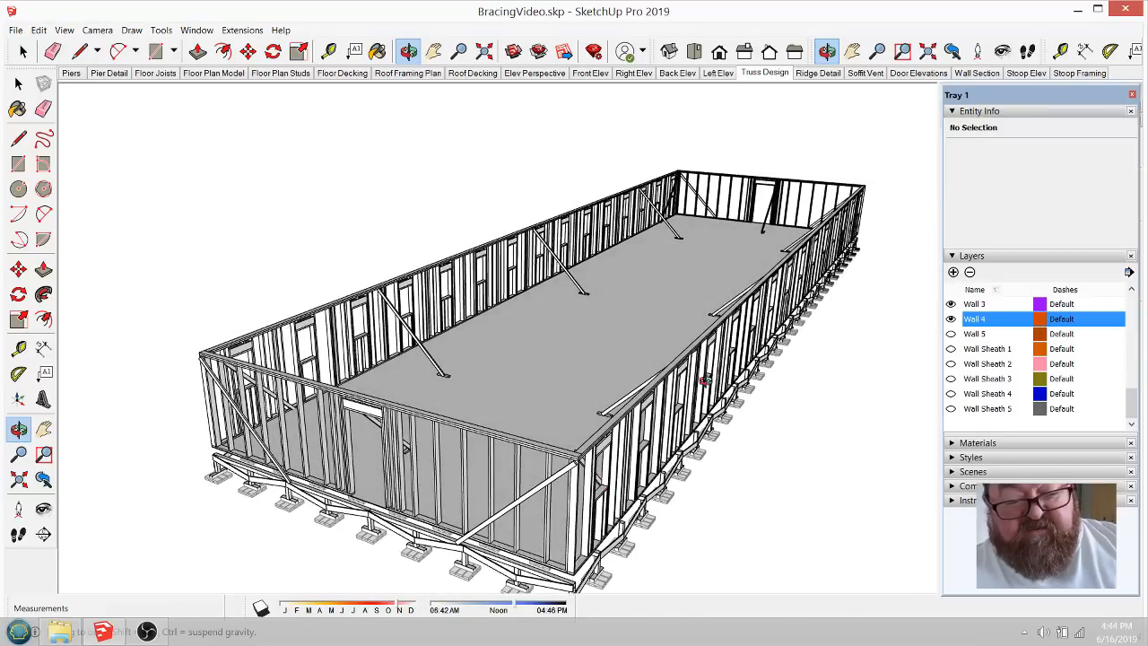
left_click_drag(705, 381, 684, 322)
left_click_drag(592, 338, 685, 398)
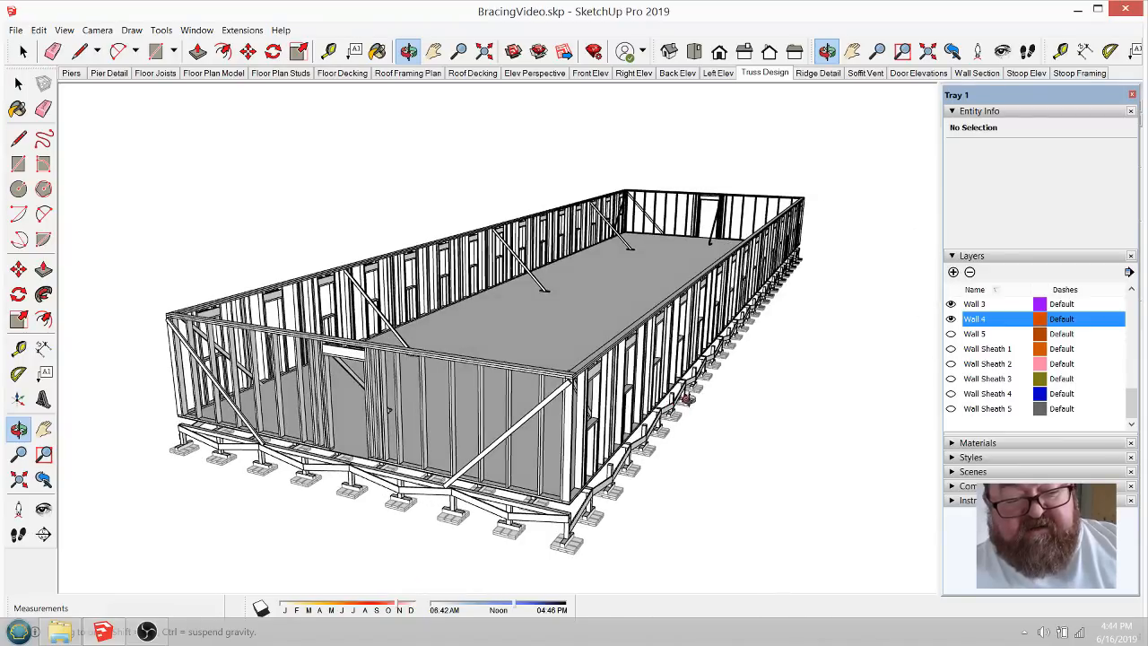
left_click_drag(534, 359, 543, 421)
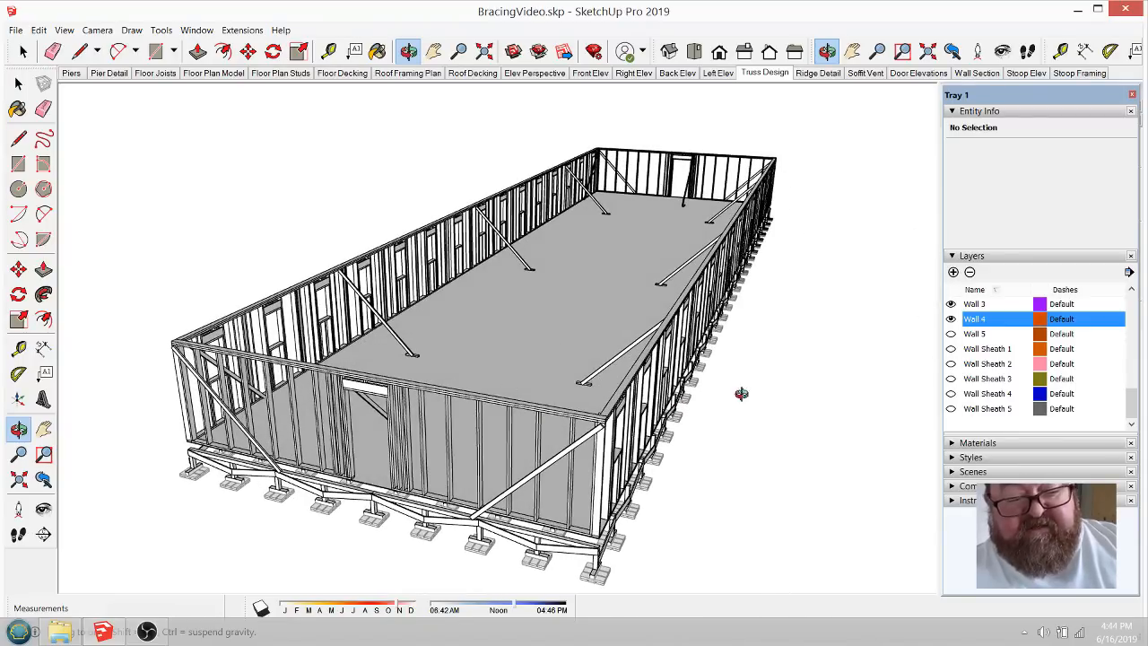
Step: Show the Roof Trusses layer to view the trusses above the braced walls, and hide it again
scroll(984, 369, "up", 2)
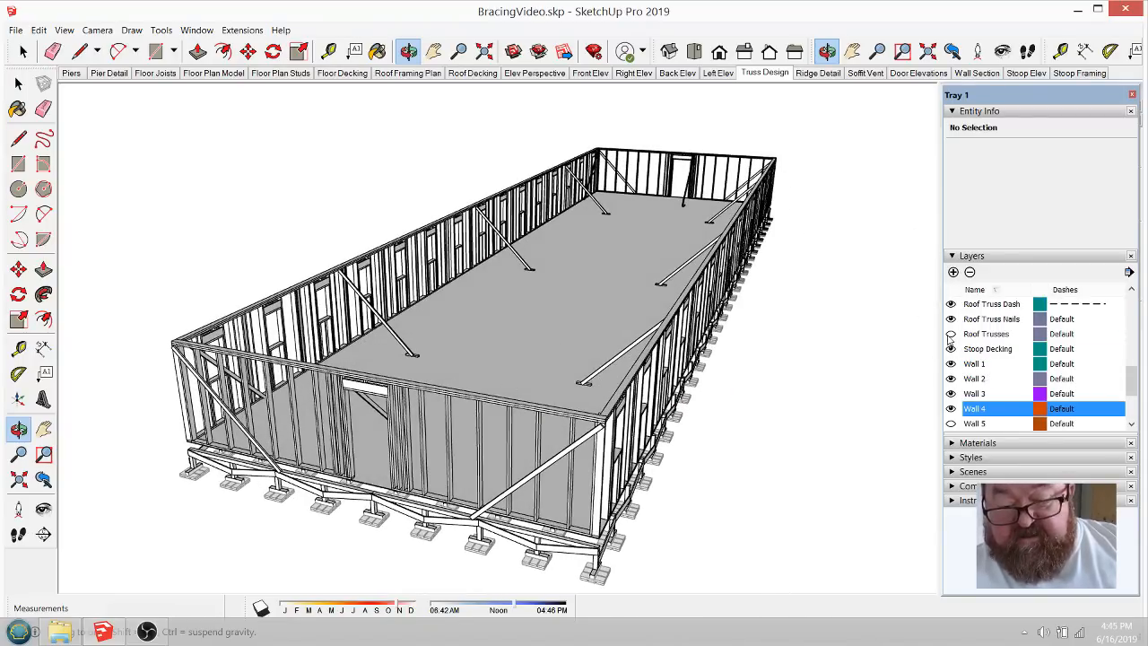
left_click(950, 334)
left_click_drag(610, 358, 554, 363)
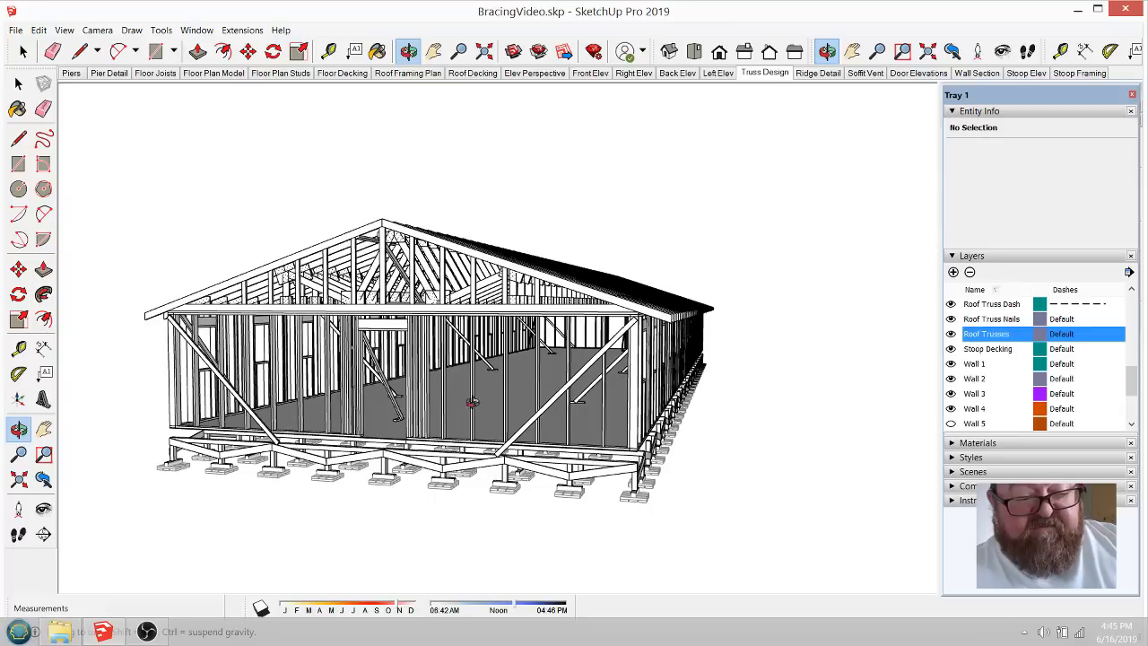
left_click_drag(584, 390, 911, 354)
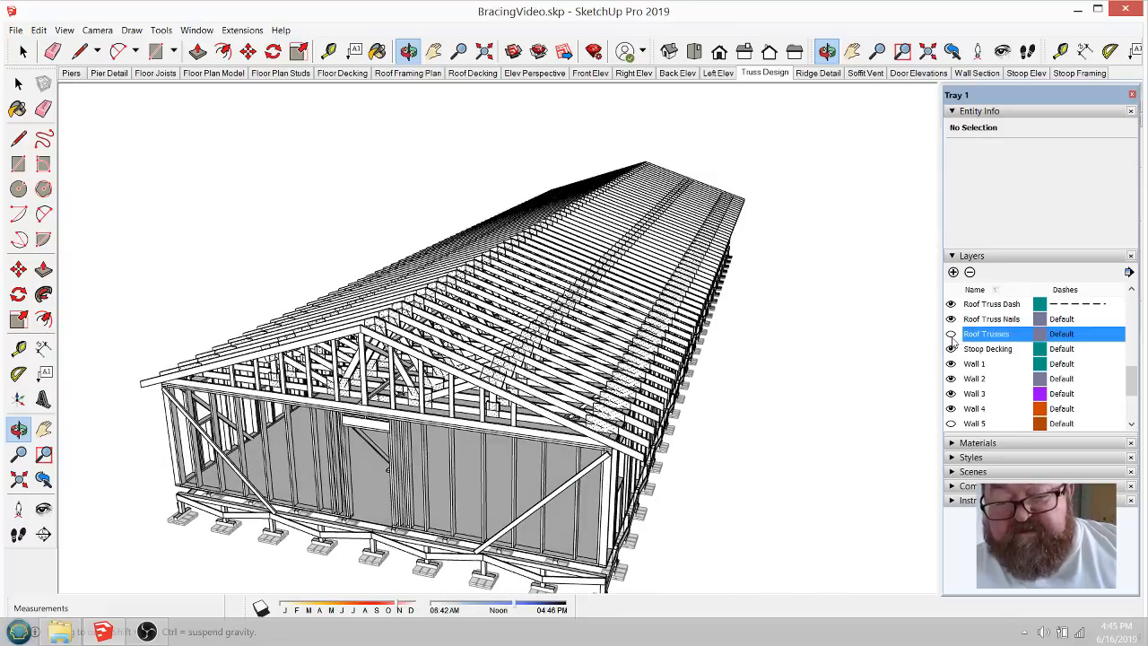
left_click_drag(662, 339, 526, 486)
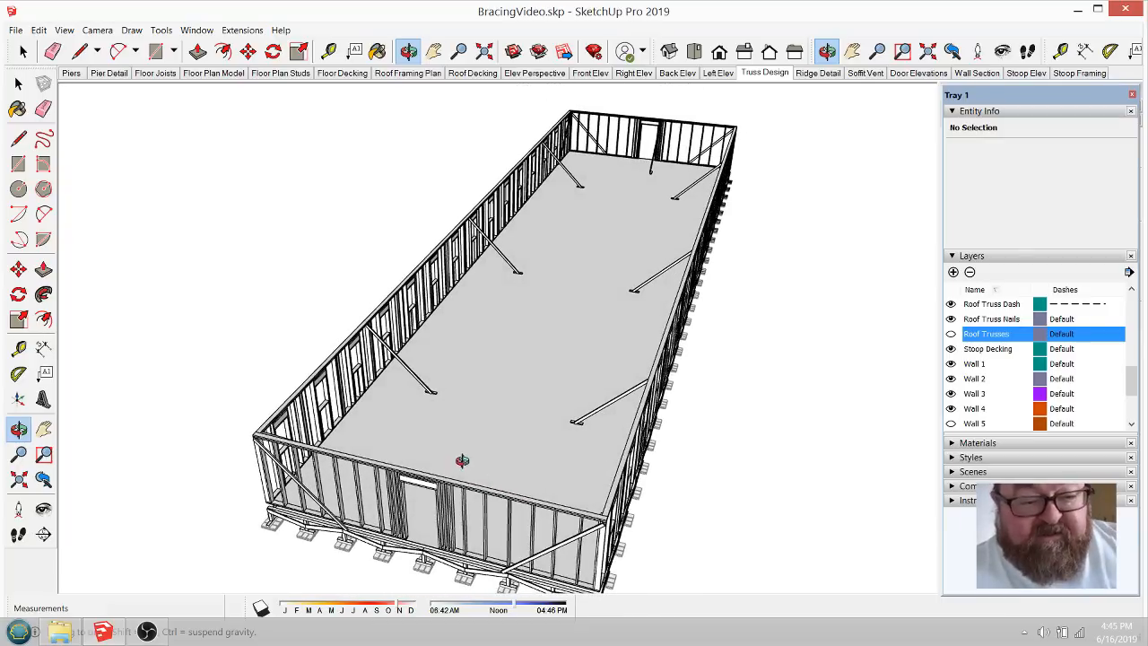
Step: Show the Wall 5 layer to display the short interior partition walls along the braced long walls
left_click_drag(462, 460, 415, 455)
left_click_drag(394, 424, 412, 410)
left_click_drag(543, 358, 659, 352)
left_click_drag(578, 386, 552, 357)
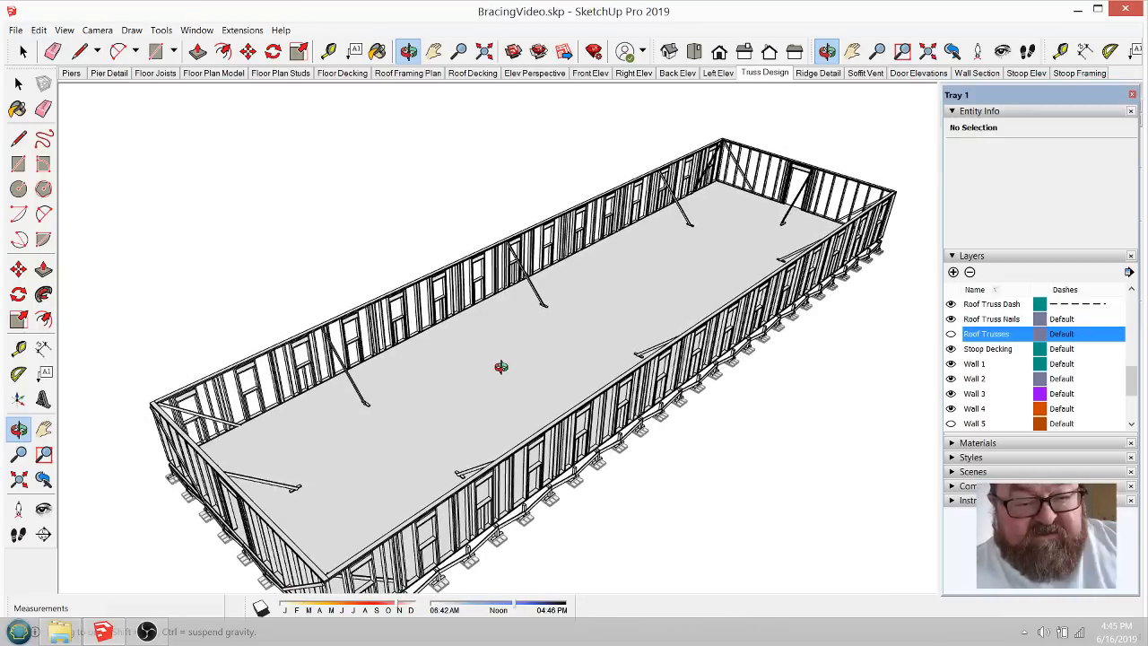
mouse_move(595, 356)
left_mouse_down()
mouse_move(610, 336)
mouse_move(603, 365)
left_mouse_up()
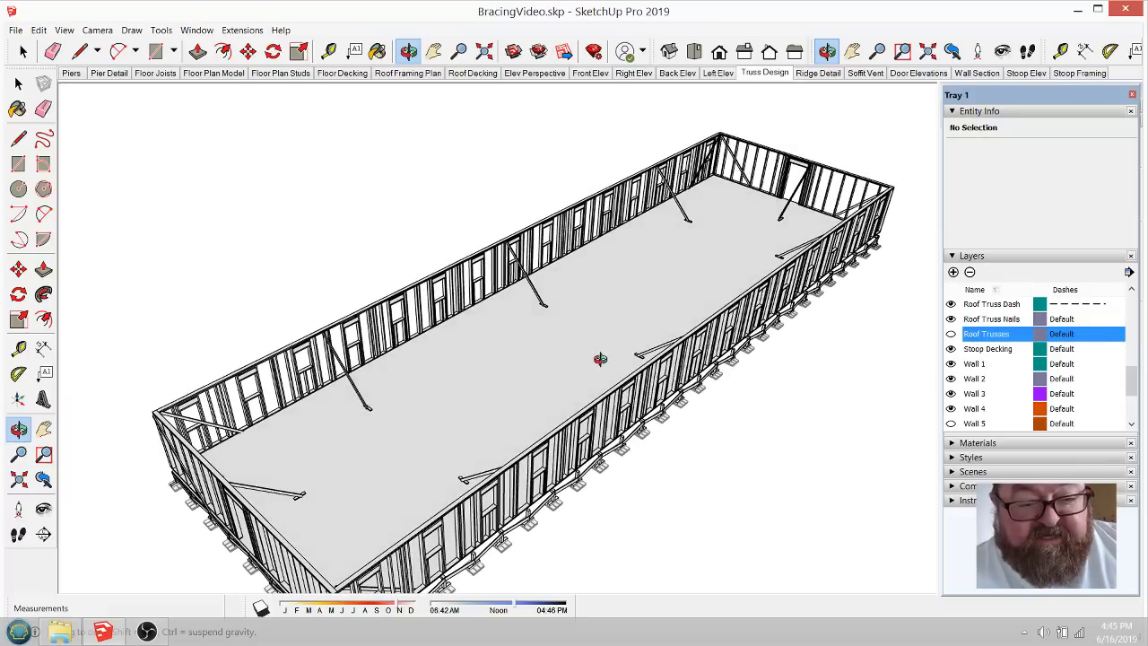
left_click_drag(622, 379, 607, 352)
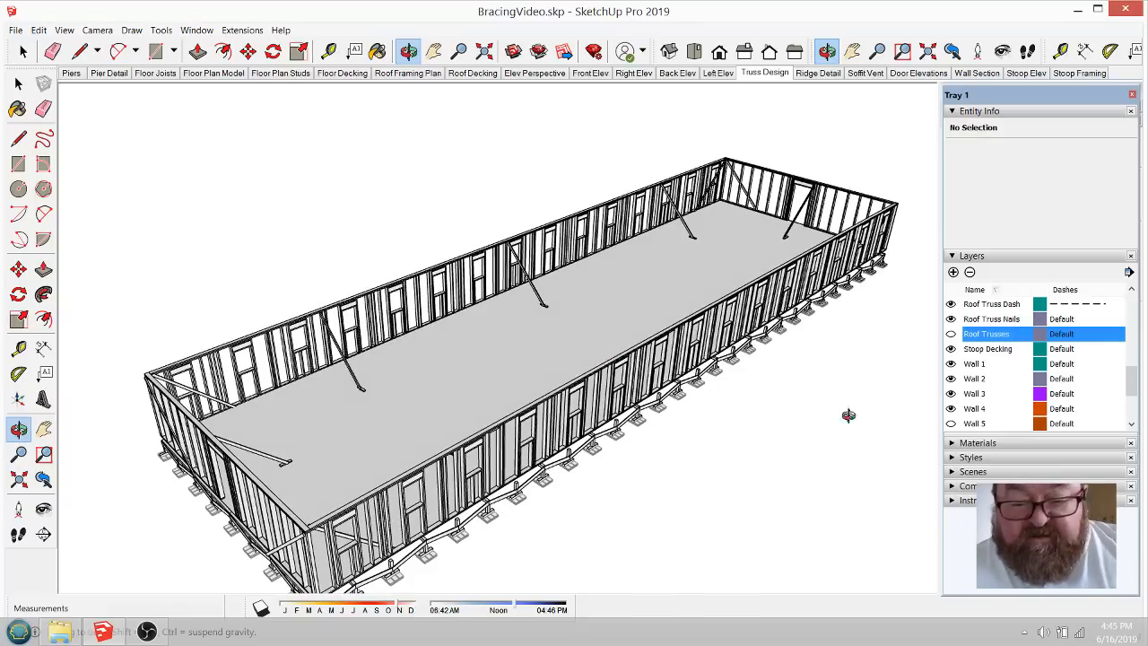
scroll(968, 372, "down", 1)
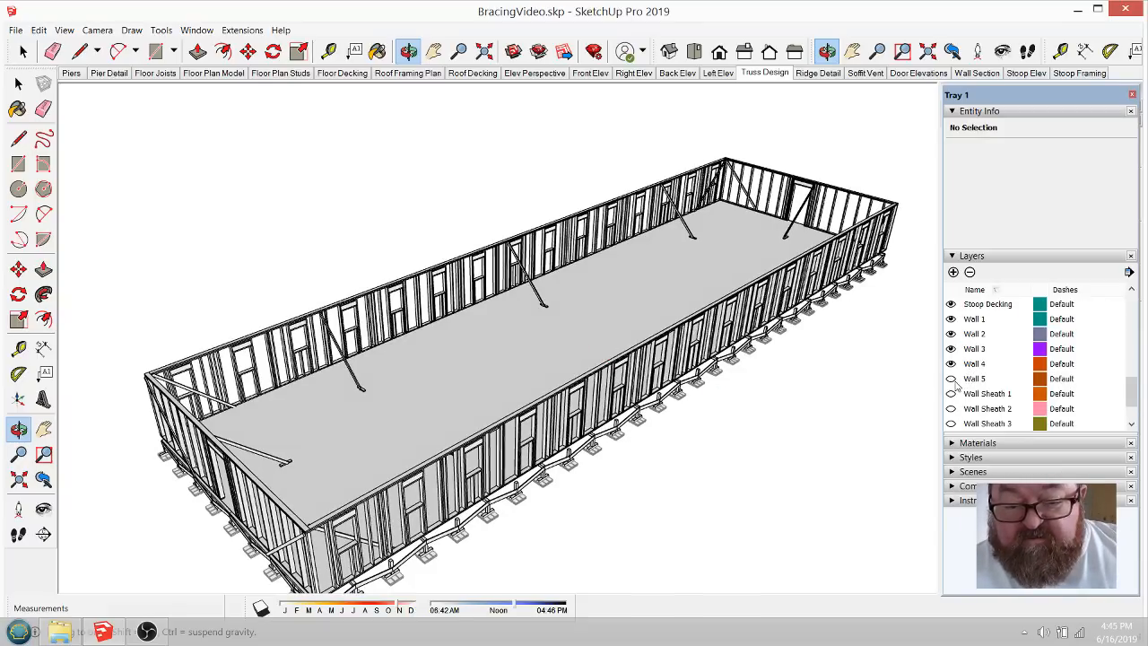
left_click(951, 379)
Step: Examine the positions of the four interior partition walls relative to the floor braces along both long walls
left_click_drag(659, 309, 609, 389)
left_click_drag(590, 429, 449, 410)
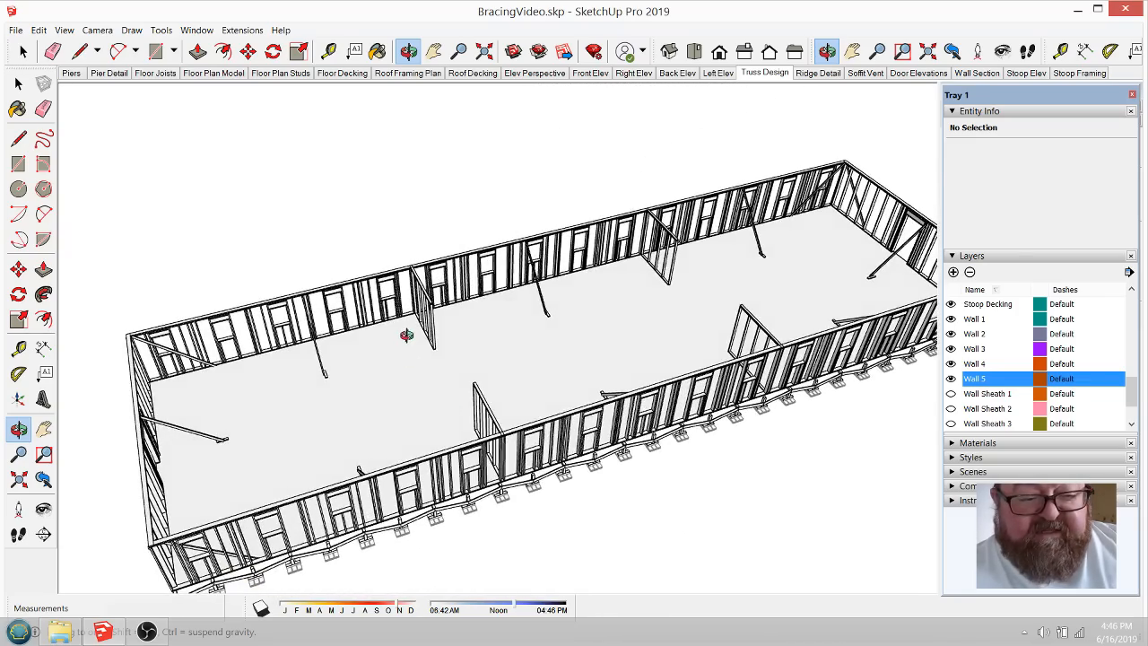
left_click_drag(406, 335, 417, 448)
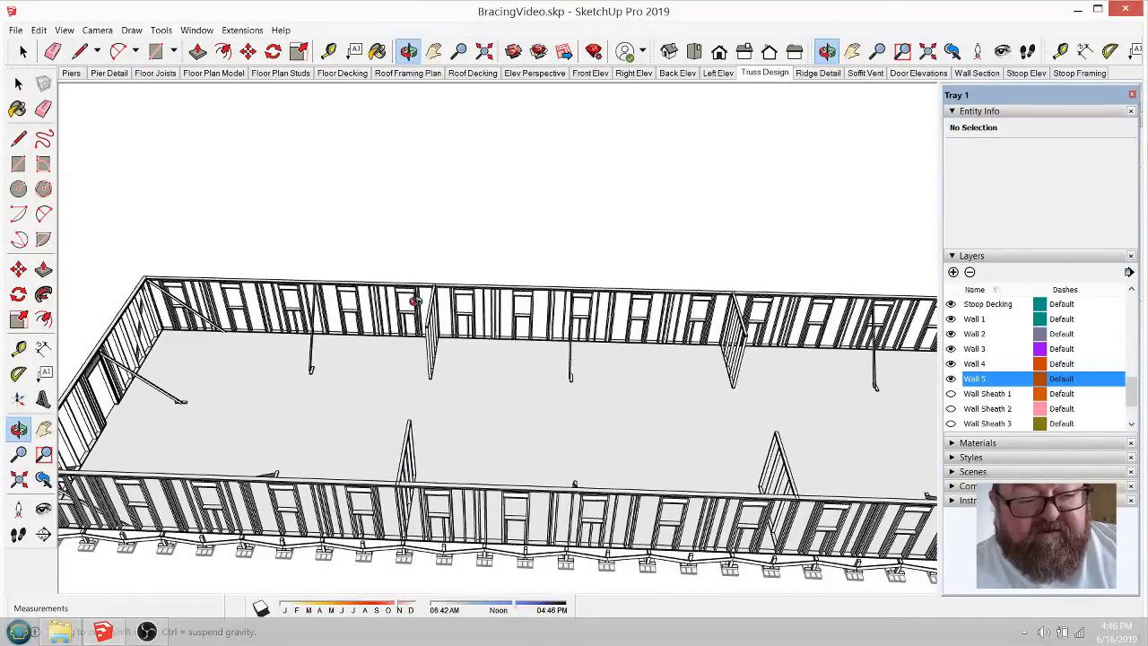
scroll(414, 301, "down", 4)
scroll(740, 331, "up", 8)
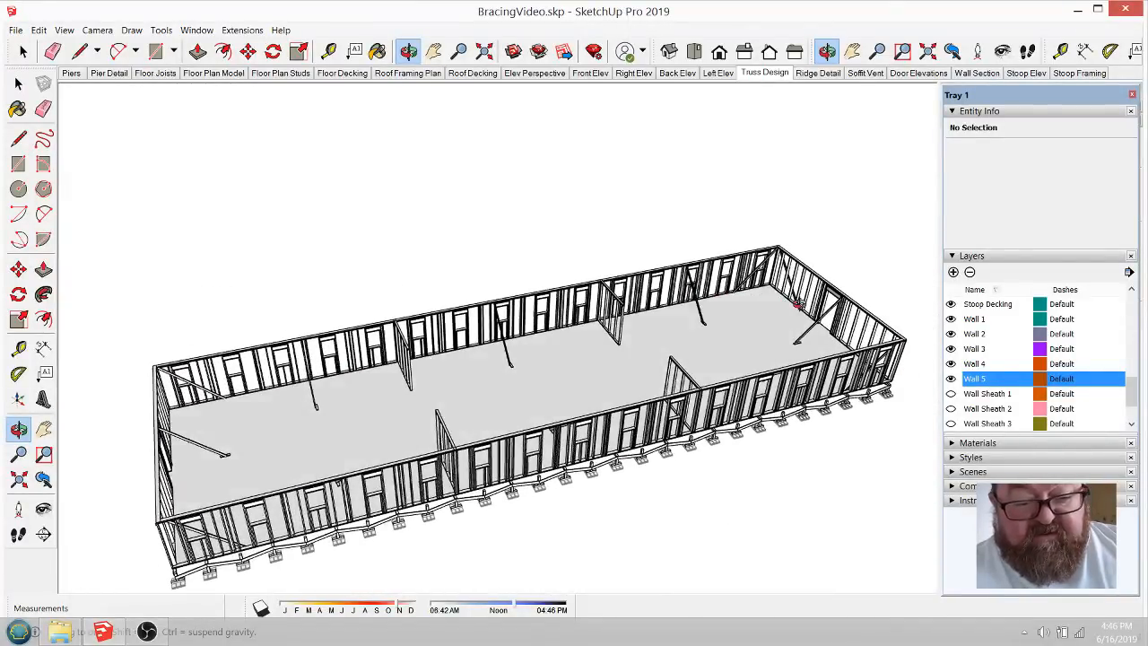
scroll(575, 383, "down", 3)
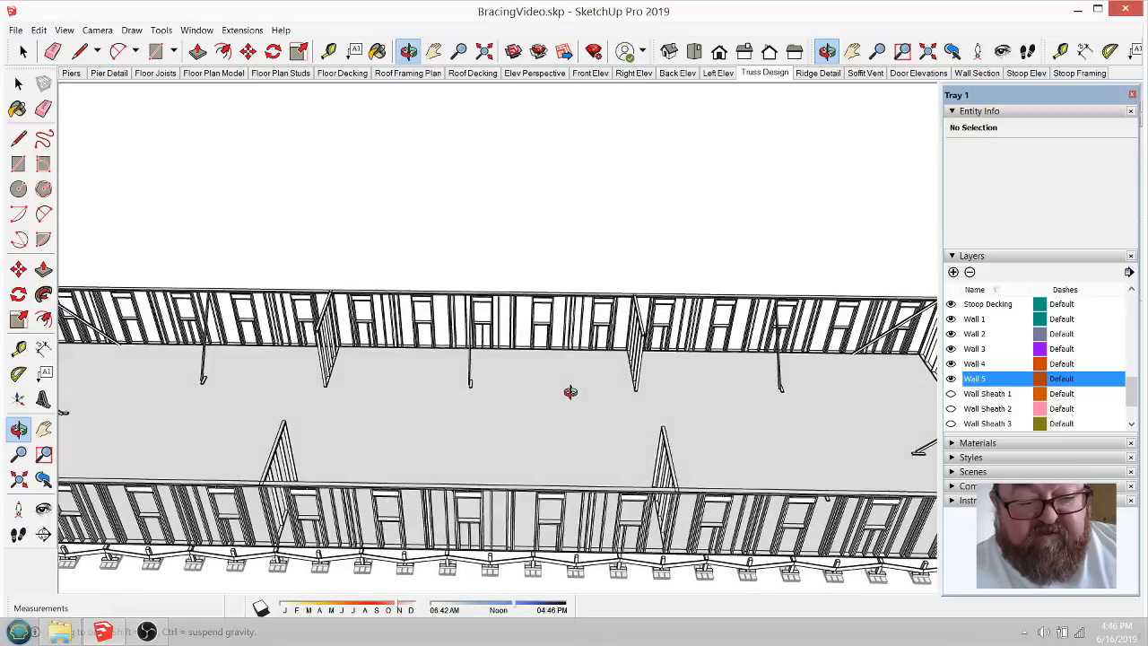
left_click_drag(545, 400, 647, 463)
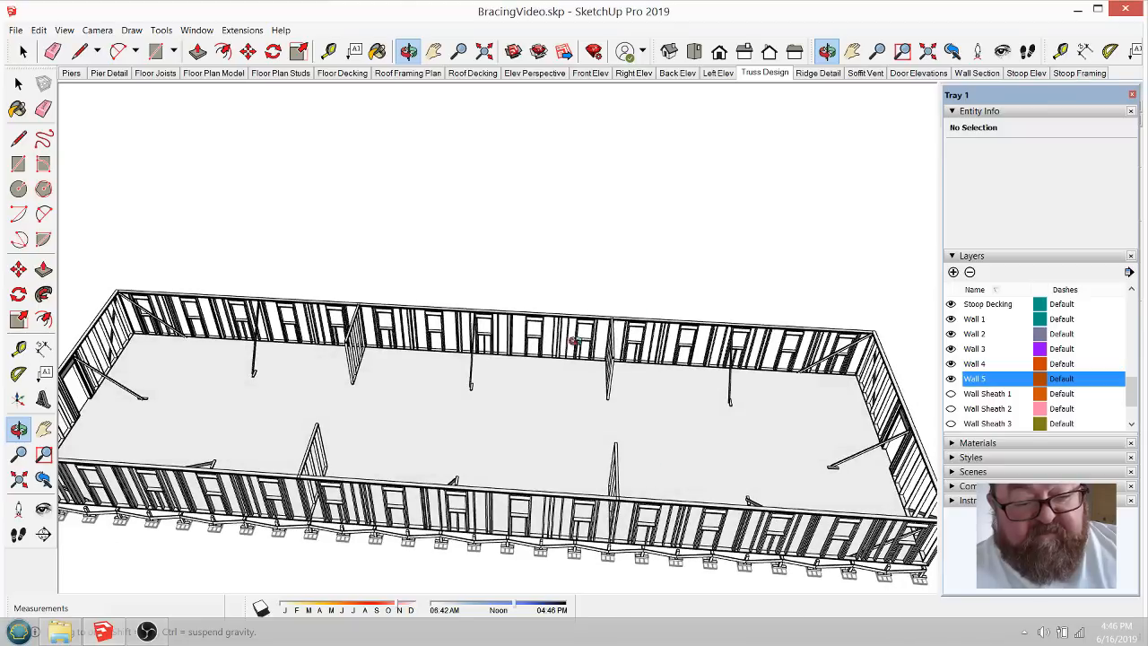
left_click_drag(385, 361, 679, 456)
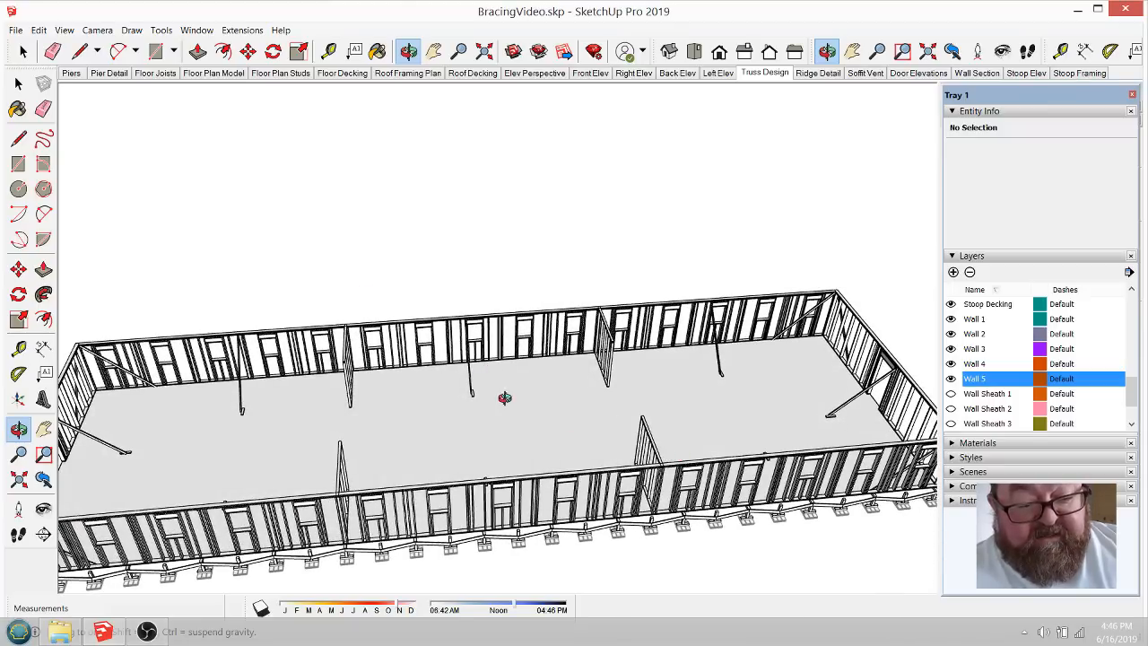
left_click_drag(505, 397, 794, 411)
left_click_drag(650, 409, 442, 482)
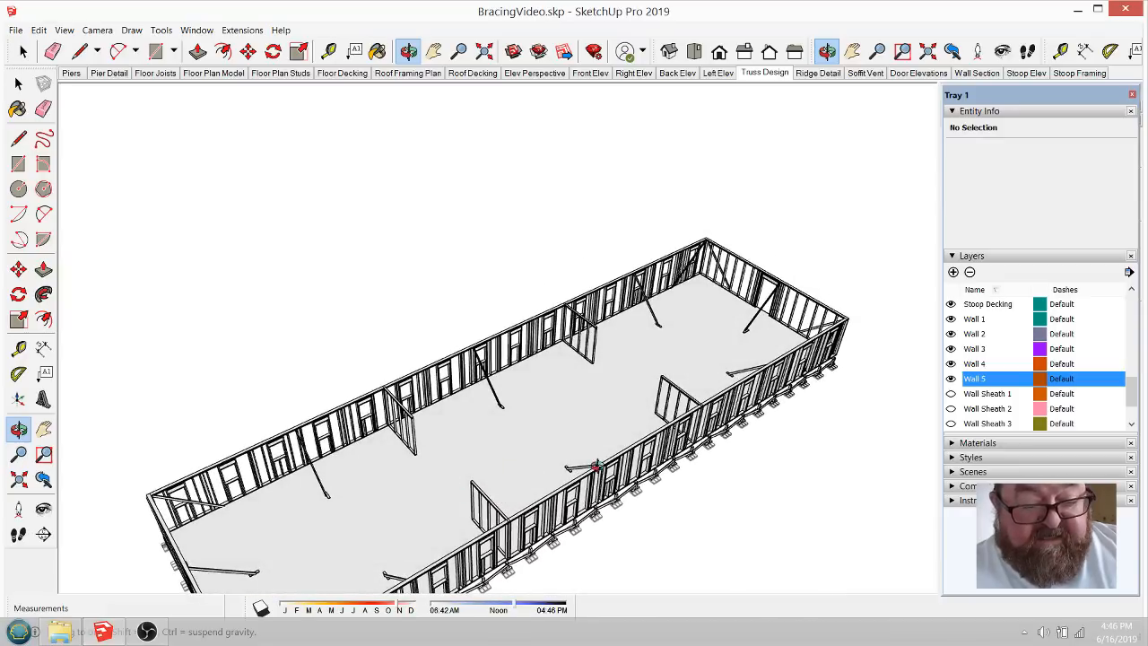
Step: Examine the long wall's partition walls and intermediate floor braces up close, and the overall layout between the end walls
mouse_move(597, 466)
left_mouse_down()
mouse_move(443, 479)
mouse_move(188, 391)
mouse_move(397, 398)
mouse_move(484, 359)
left_mouse_up()
scroll(190, 418, "up", 5)
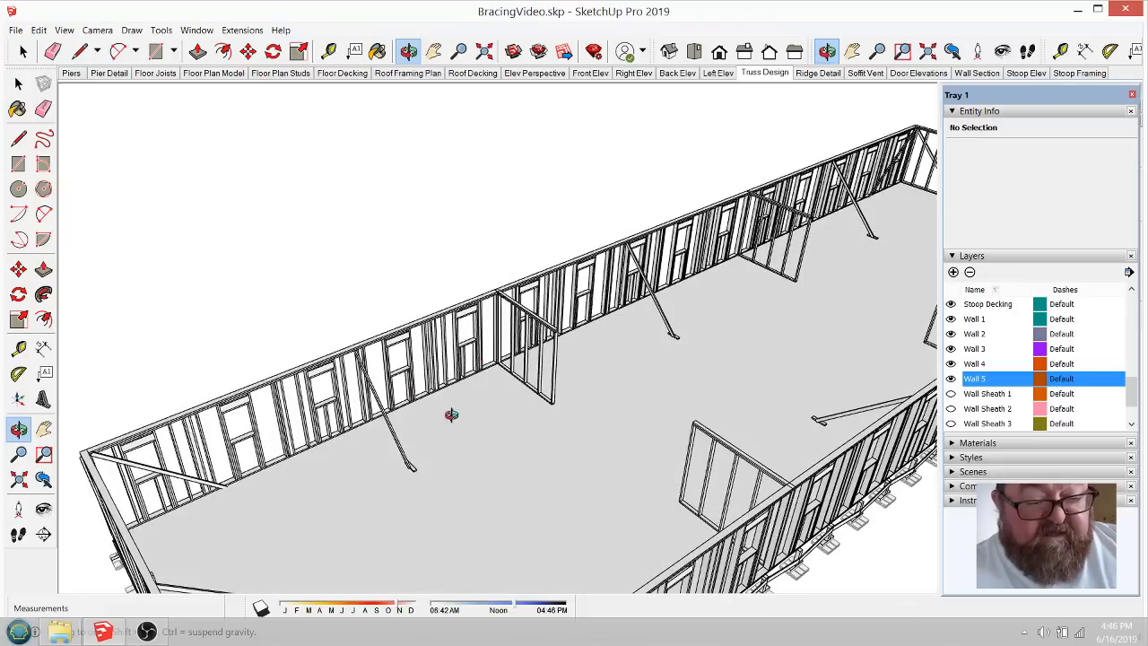
left_click_drag(277, 418, 204, 441)
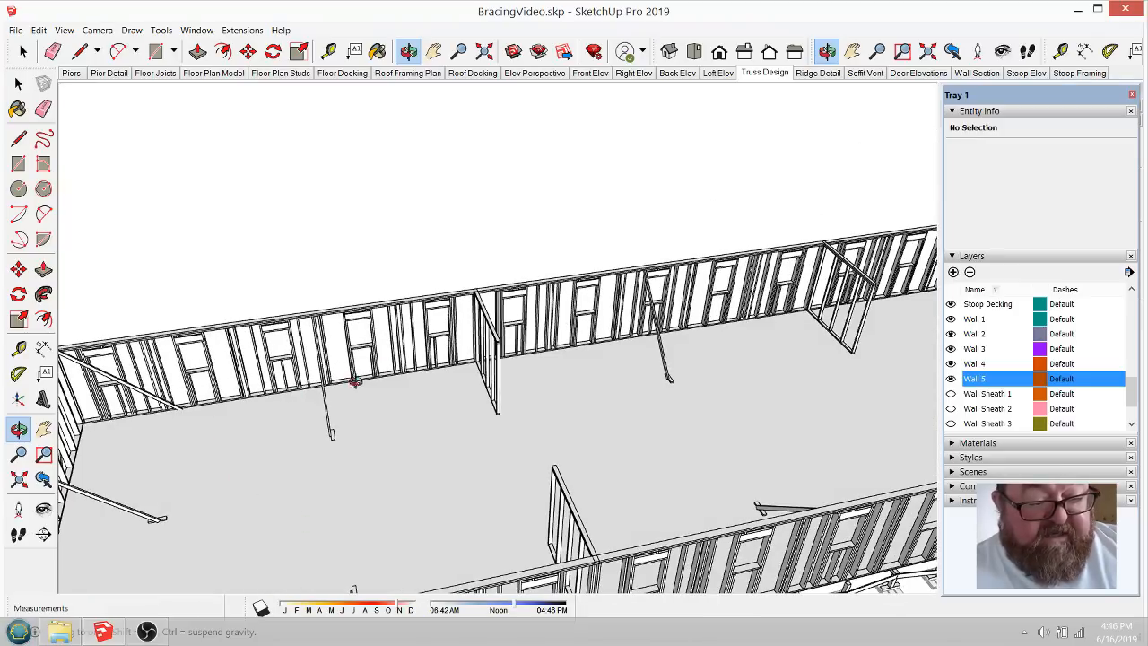
left_click_drag(447, 410, 394, 431)
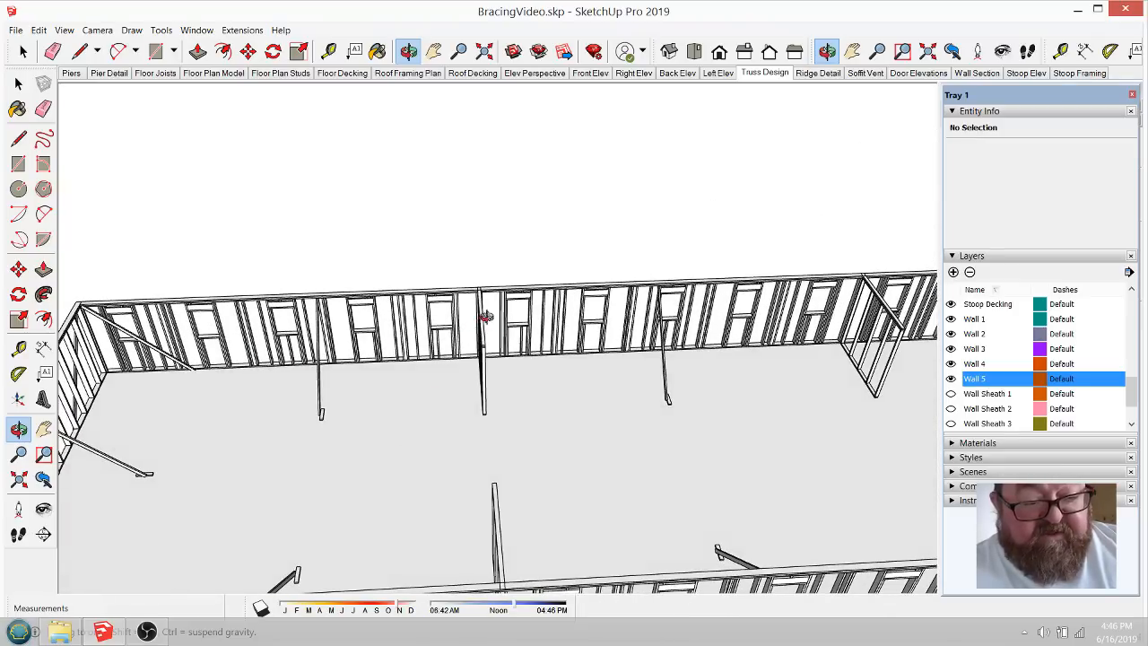
left_click_drag(485, 315, 538, 350)
left_click_drag(324, 368, 731, 458)
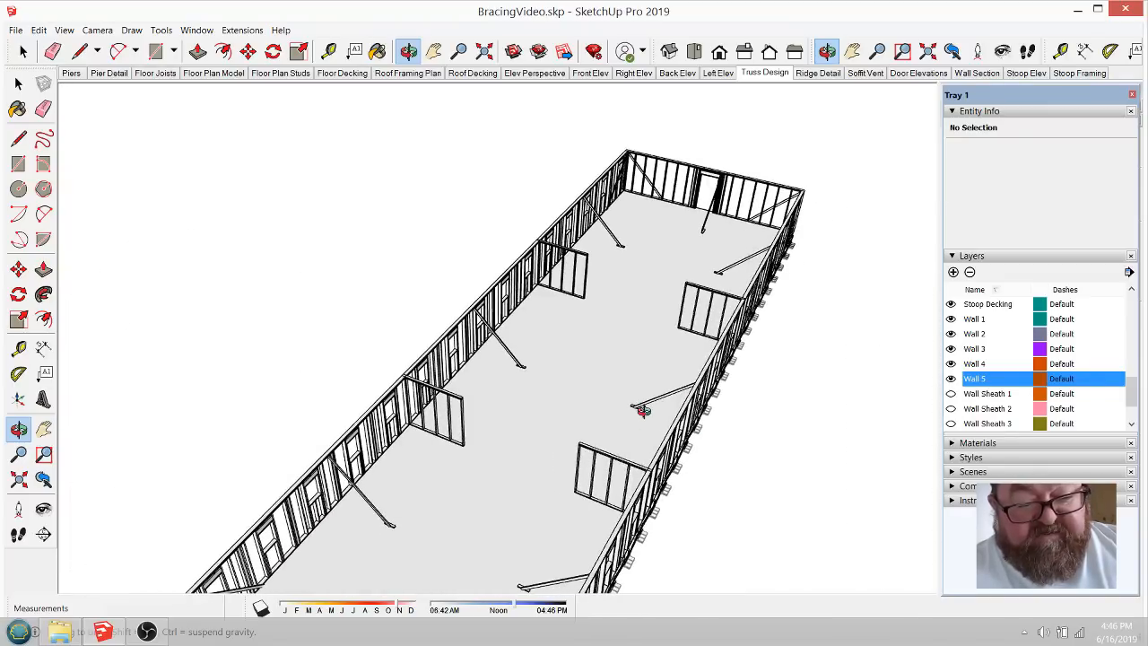
left_click_drag(642, 410, 758, 332)
left_click_drag(644, 441, 609, 446)
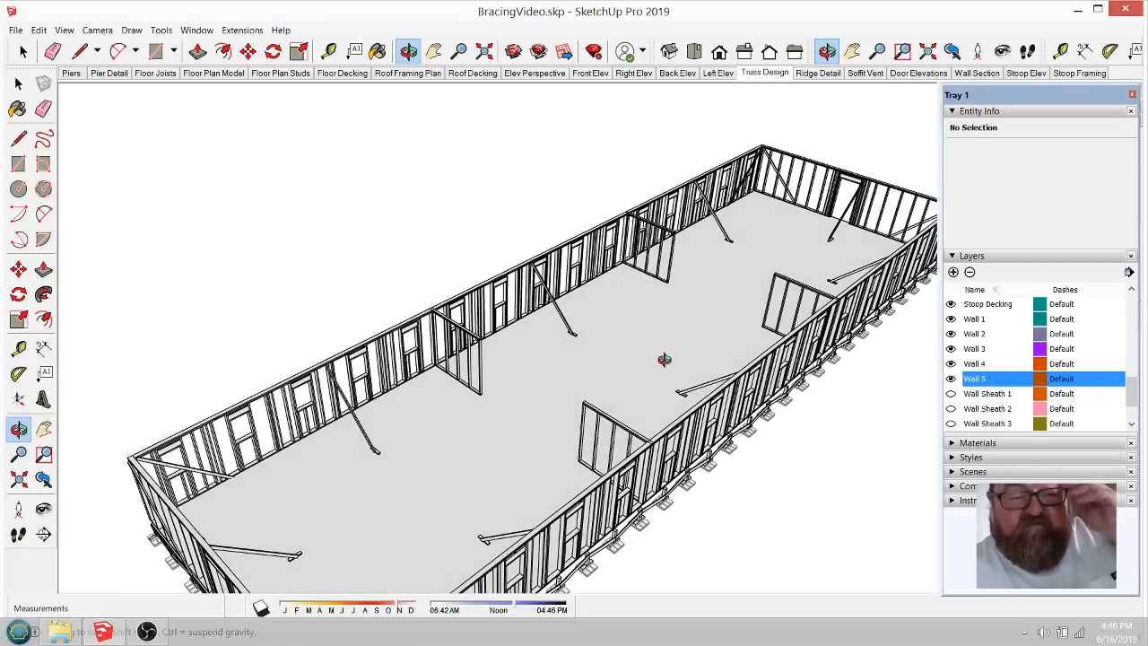
left_click_drag(625, 363, 642, 436)
Step: Try the framing with only the partition walls by deleting both temporary bracing groups, and undo the deletions
left_click(24, 51)
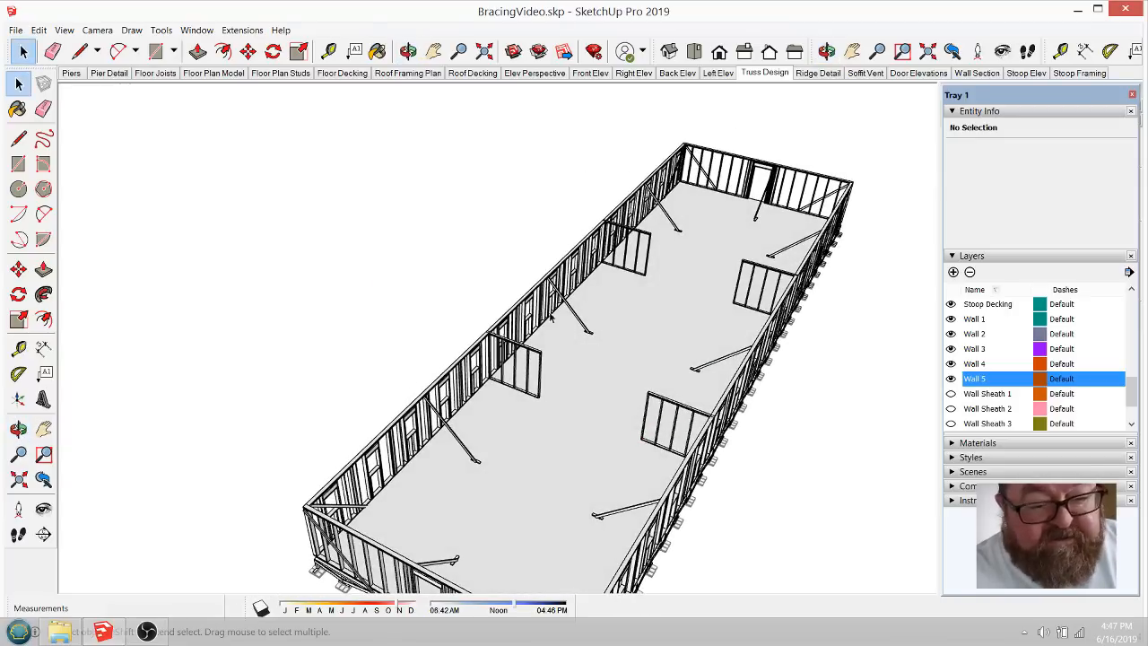
left_click(570, 313)
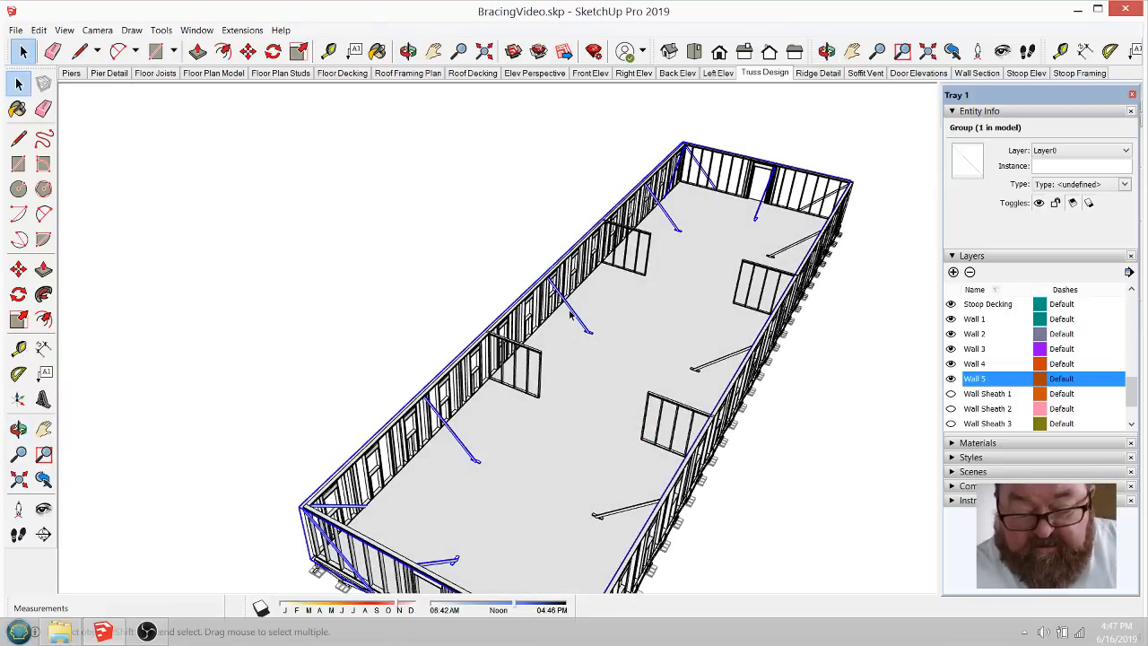
key("Delete")
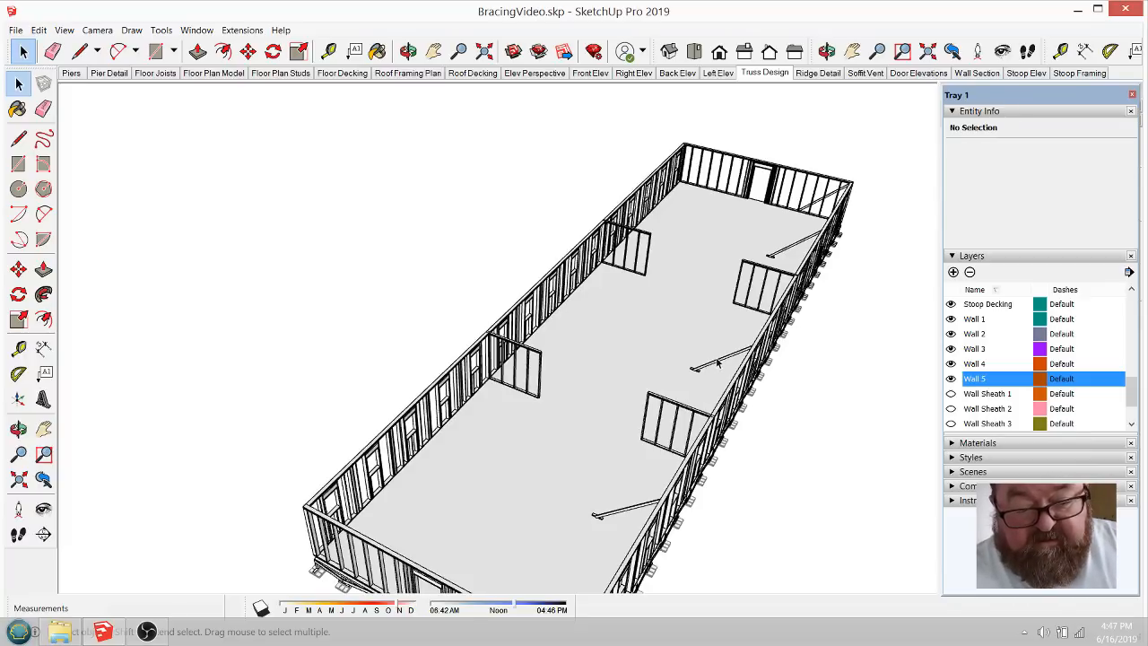
key("ctrl+z")
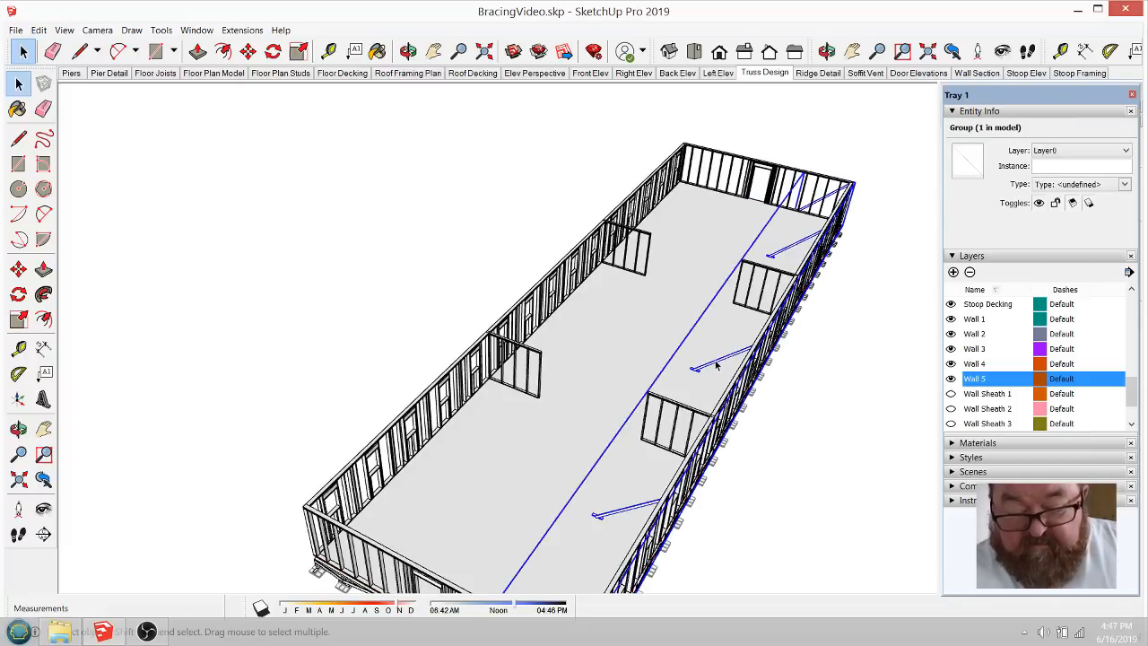
key("Delete")
left_click(408, 52)
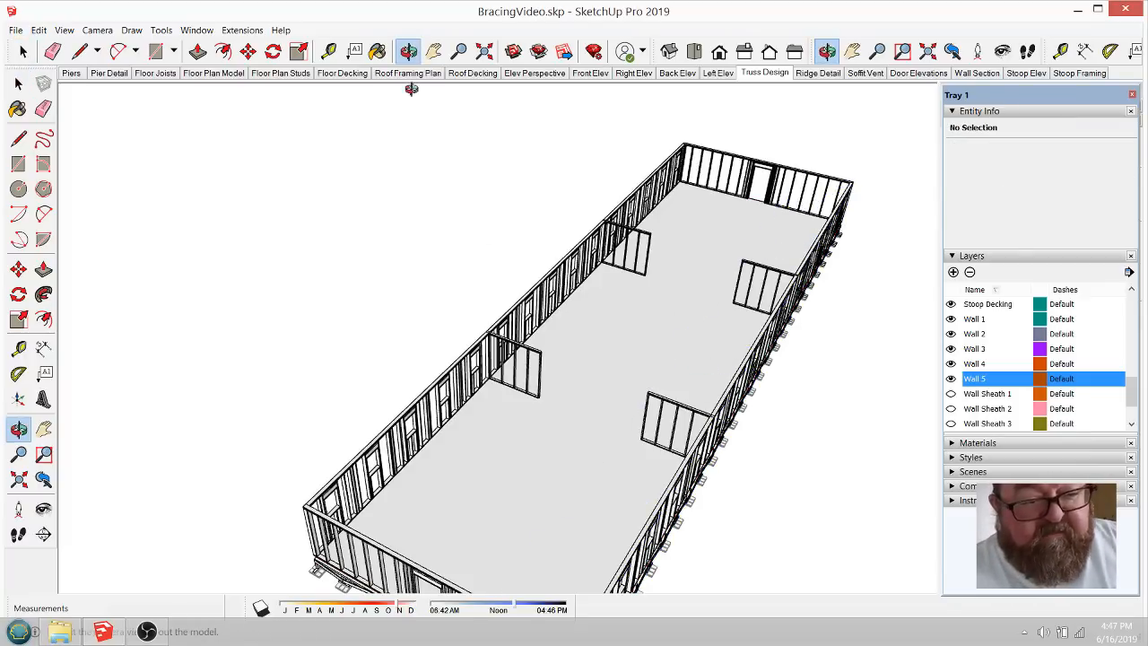
left_click_drag(584, 316, 612, 317)
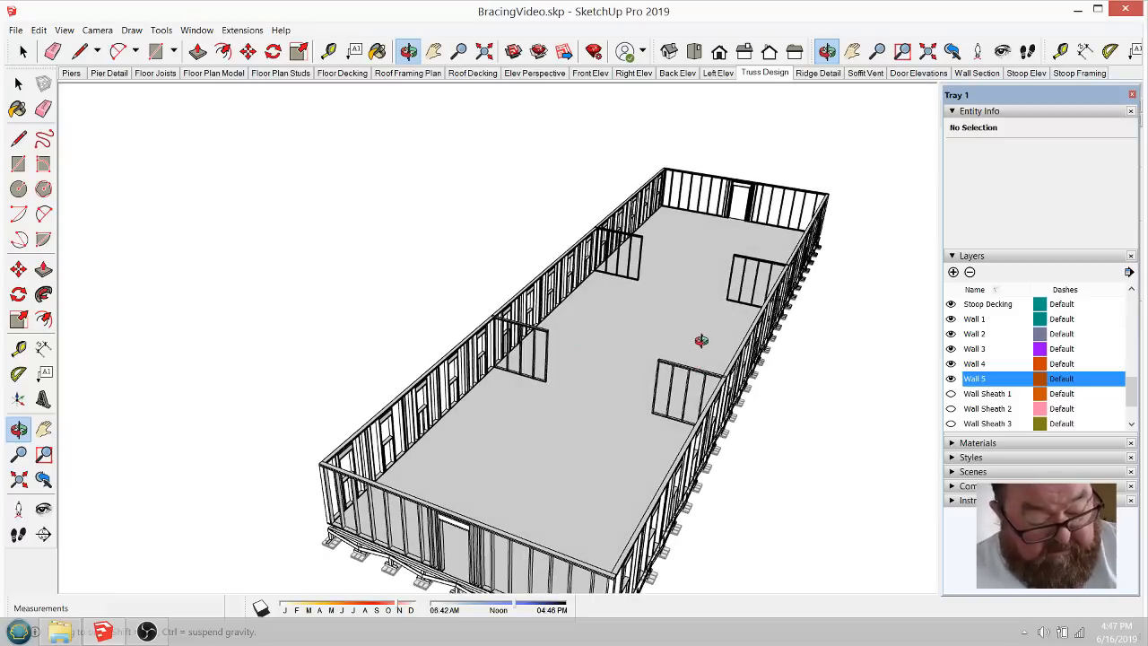
left_click_drag(687, 341, 350, 399)
left_click_drag(554, 341, 590, 325)
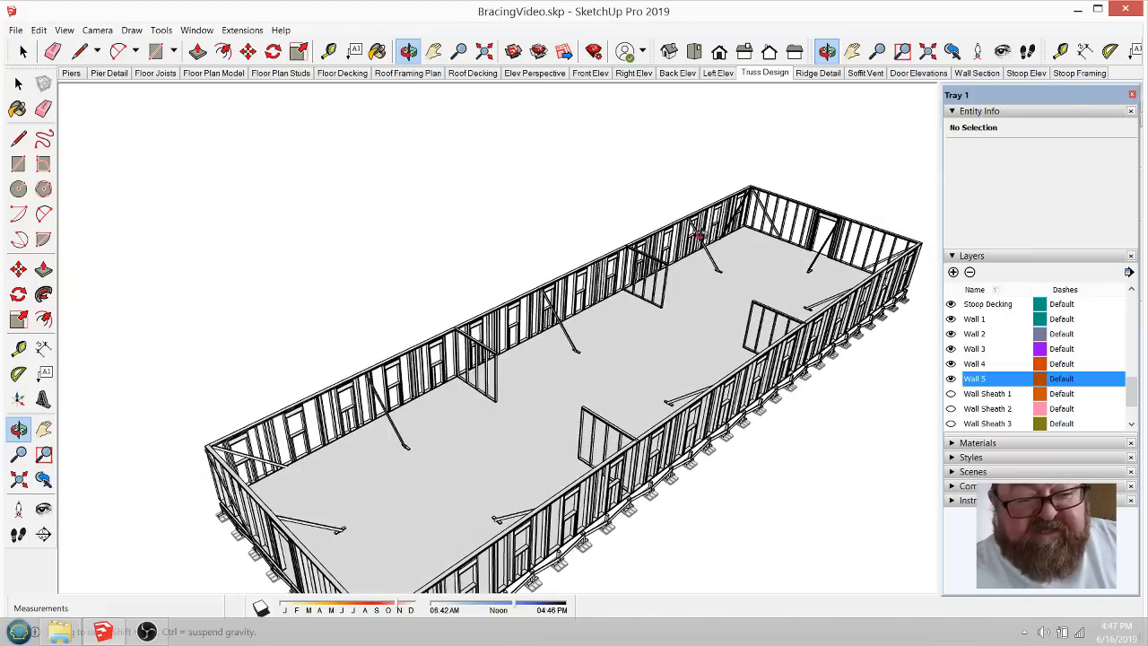
Step: Examine how the interior partition walls meet the long wall beside the diagonal floor braces, including the top plate connection
left_click_drag(738, 308, 618, 379)
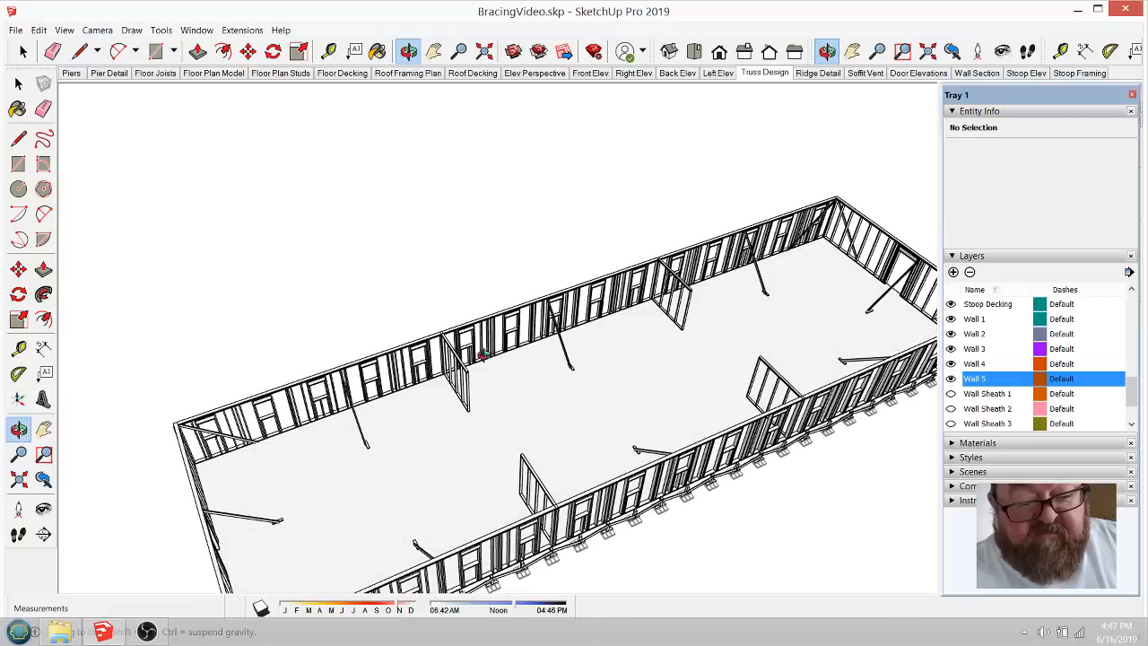
left_click_drag(499, 486, 607, 411)
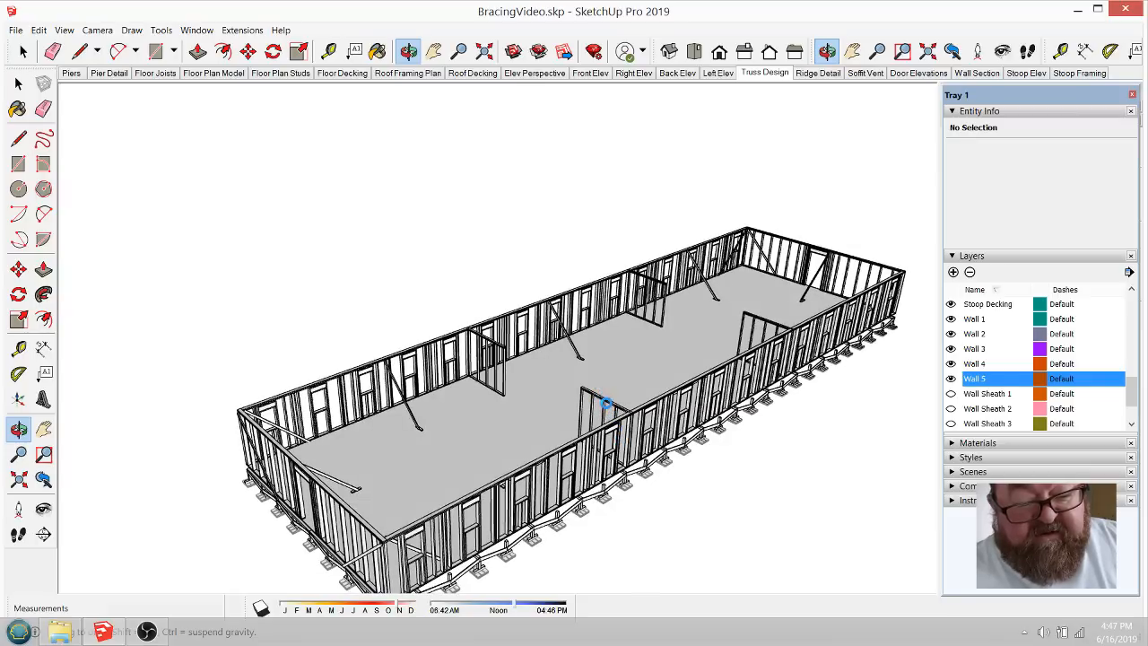
left_click_drag(606, 406, 615, 484)
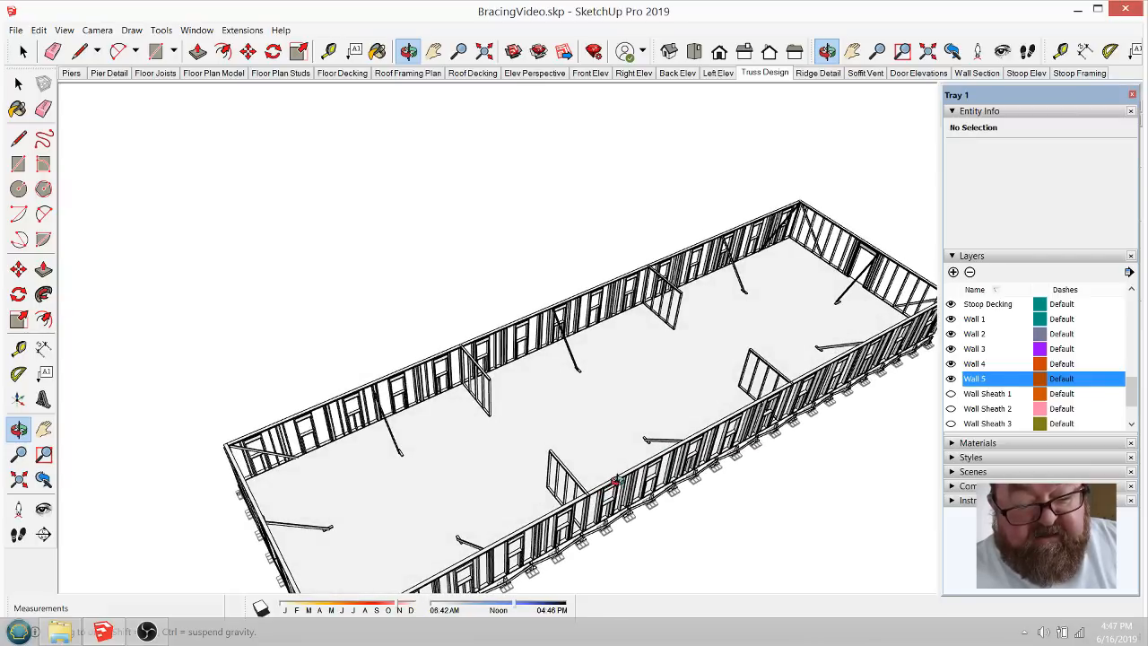
left_click_drag(466, 403, 377, 413)
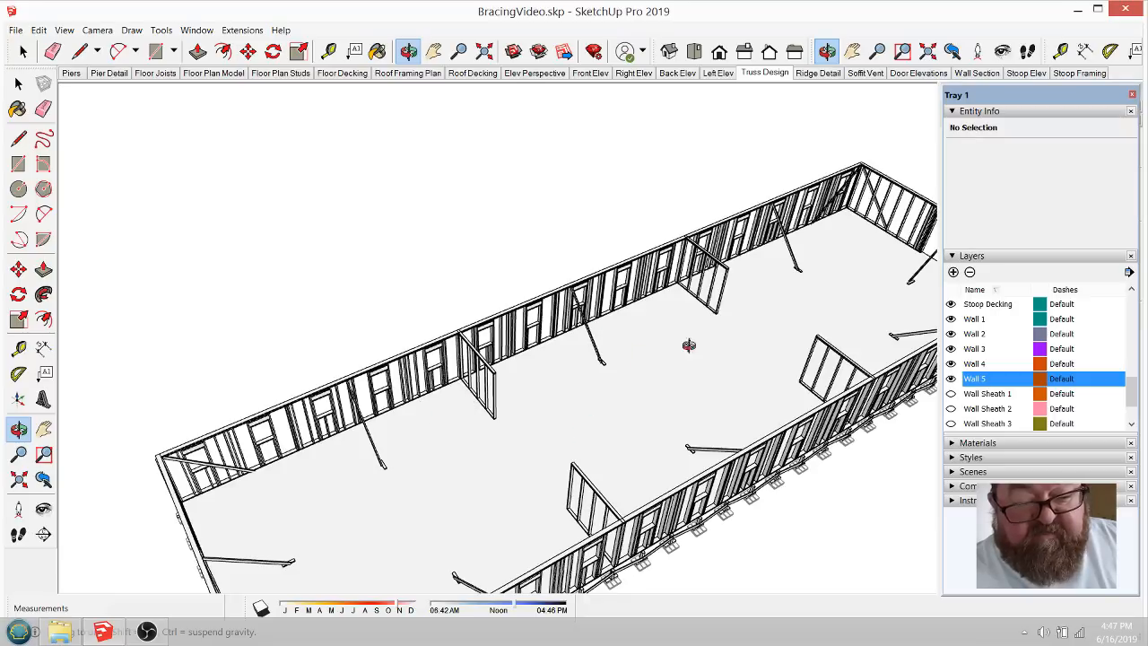
left_click_drag(726, 350, 371, 305)
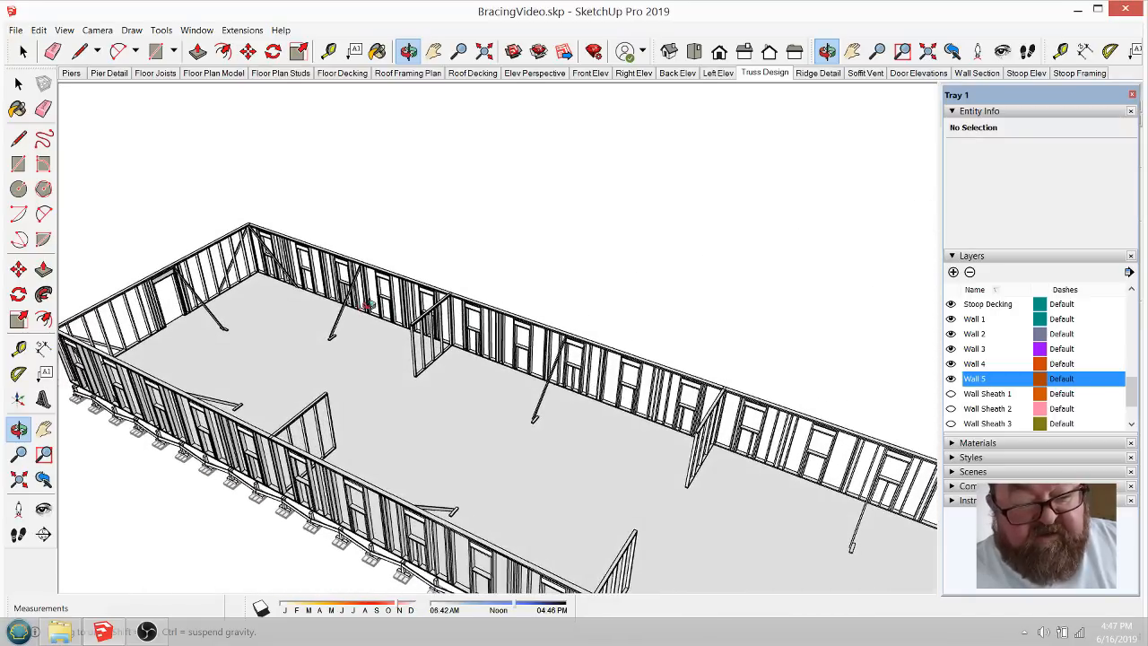
scroll(459, 326, "up", 3)
scroll(402, 319, "down", 2)
left_click_drag(704, 467, 538, 454)
scroll(582, 445, "up", 2)
scroll(581, 445, "up", 3)
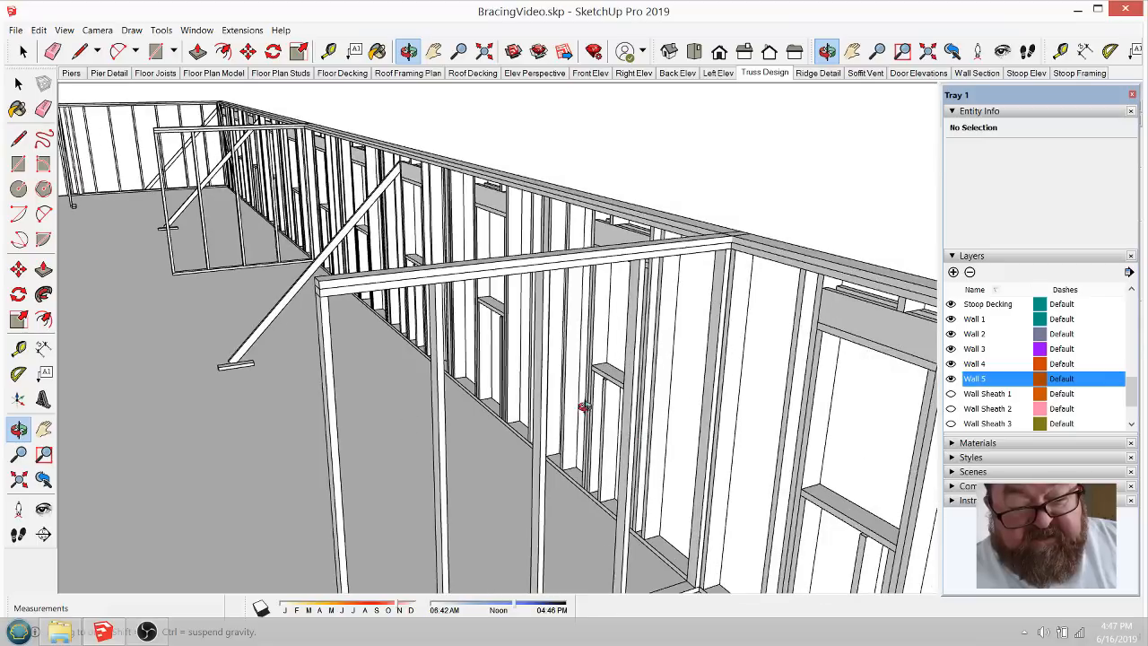
scroll(586, 403, "up", 4)
left_click_drag(541, 369, 697, 511)
scroll(620, 316, "down", 4)
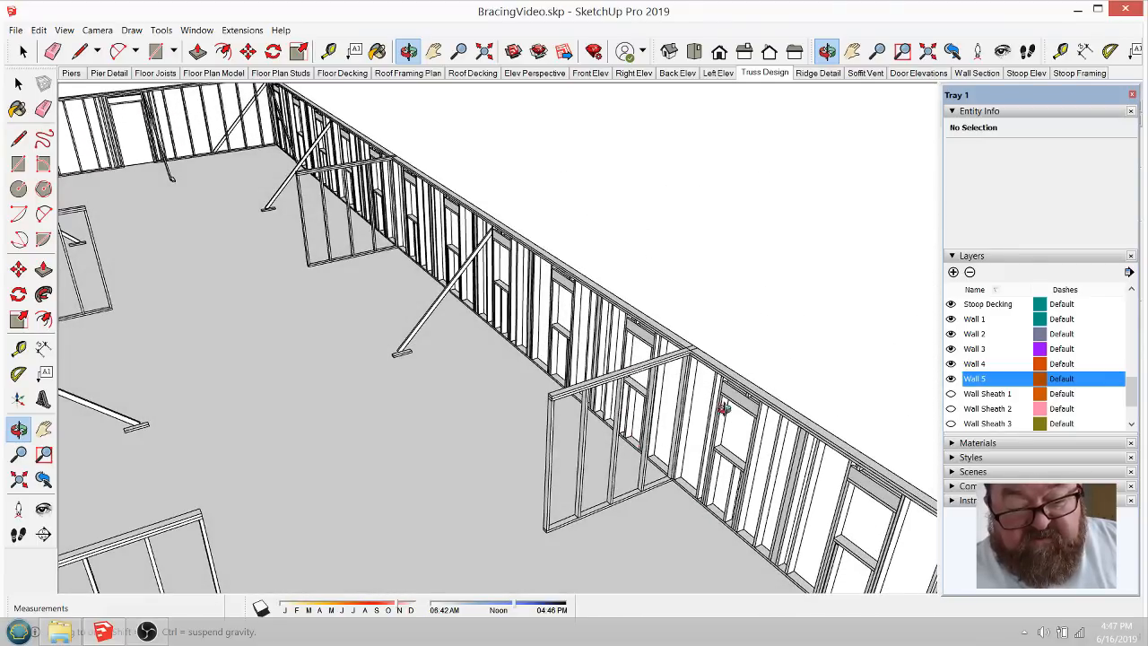
scroll(705, 484, "up", 2)
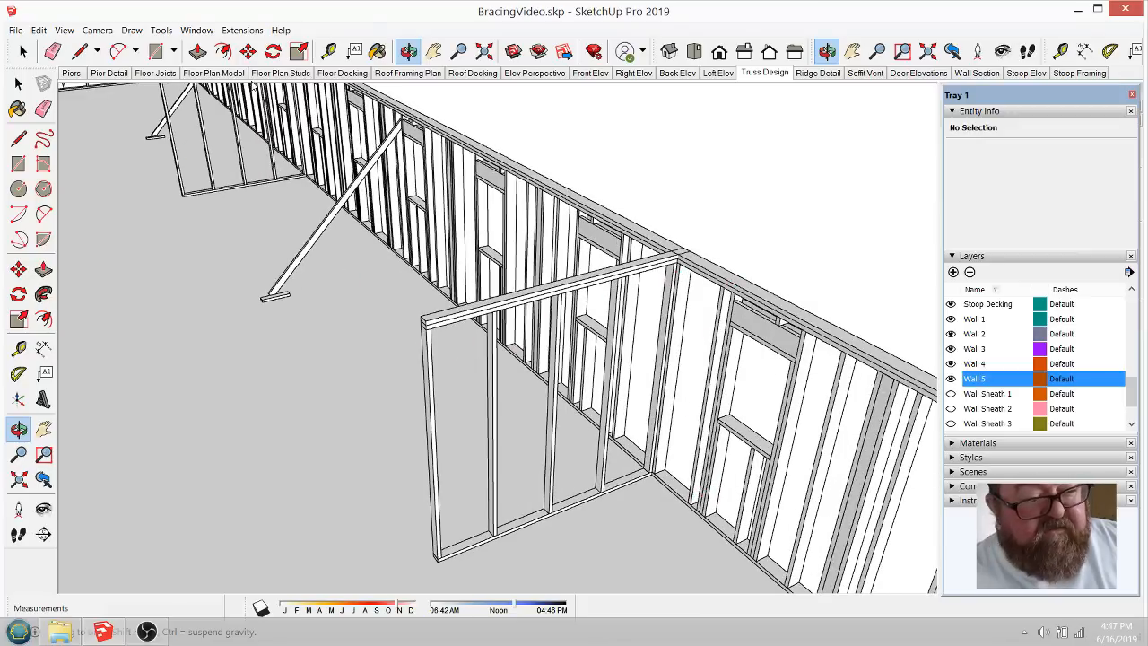
Step: Try a diagonal line across the partition wall from its top corner at the long wall to its opposite bottom corner
left_click(80, 51)
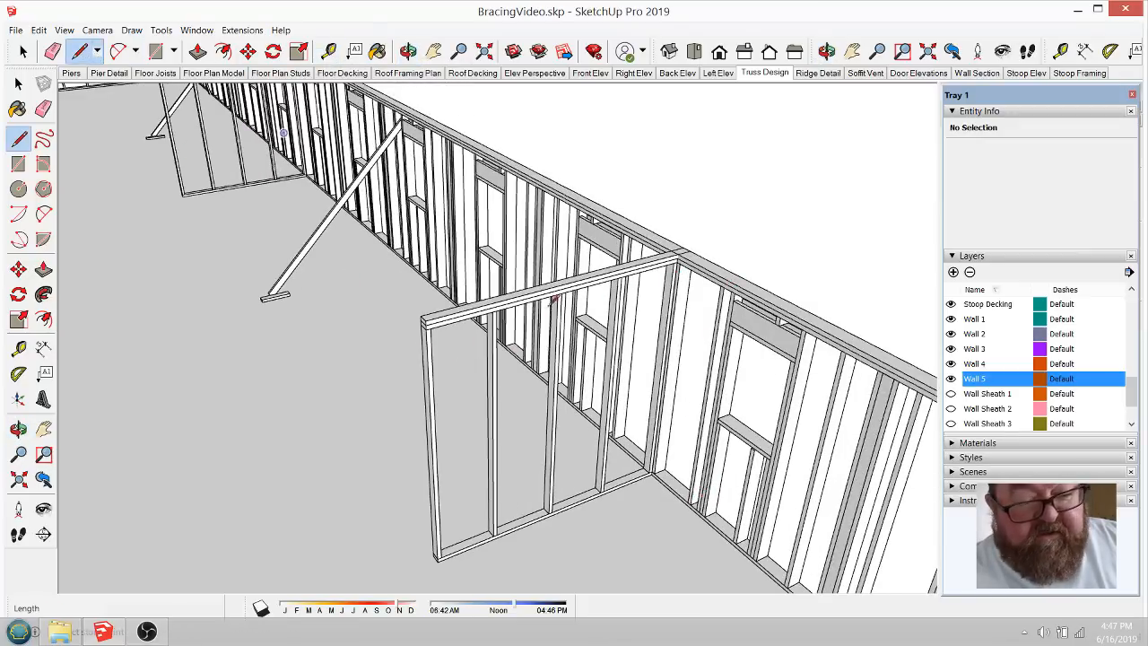
scroll(554, 303, "up", 2)
left_click(715, 233)
scroll(713, 235, "down", 2)
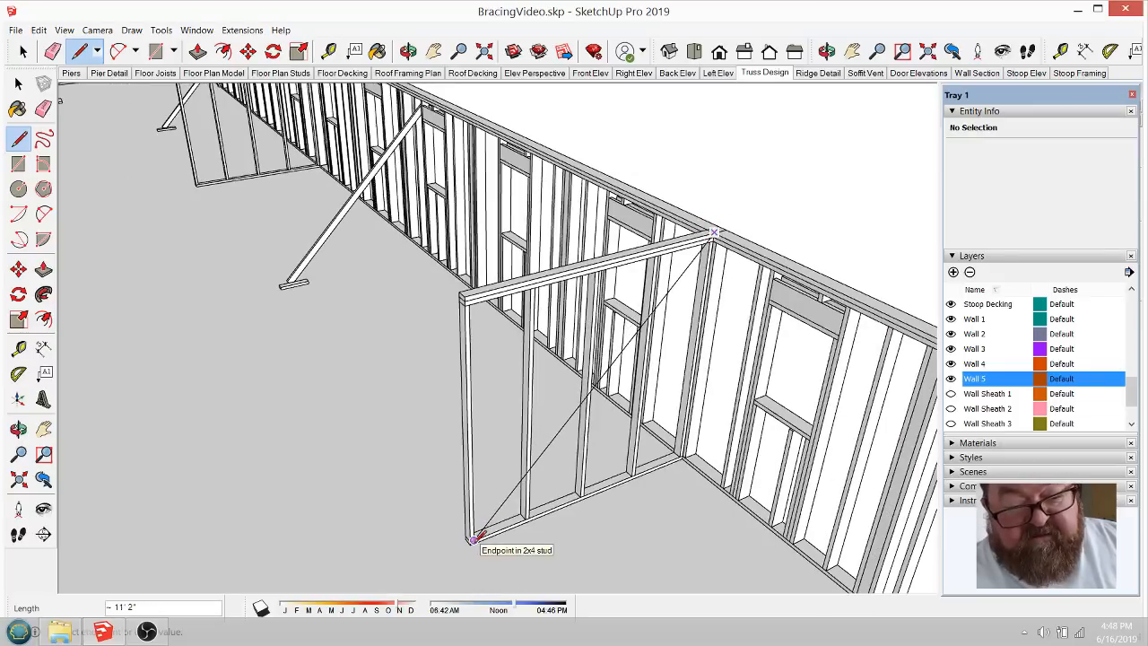
key("Escape")
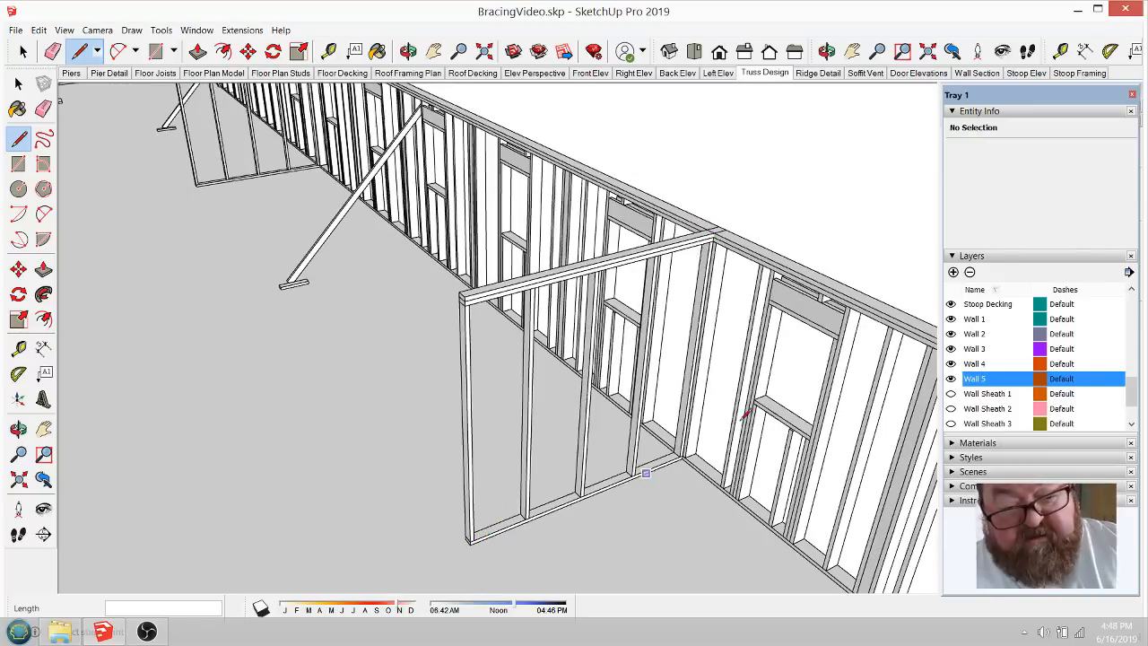
Step: Show the Wall Sheath 5 layer to inspect the sheathed partition wall, and hide that layer again
scroll(993, 402, "down", 1)
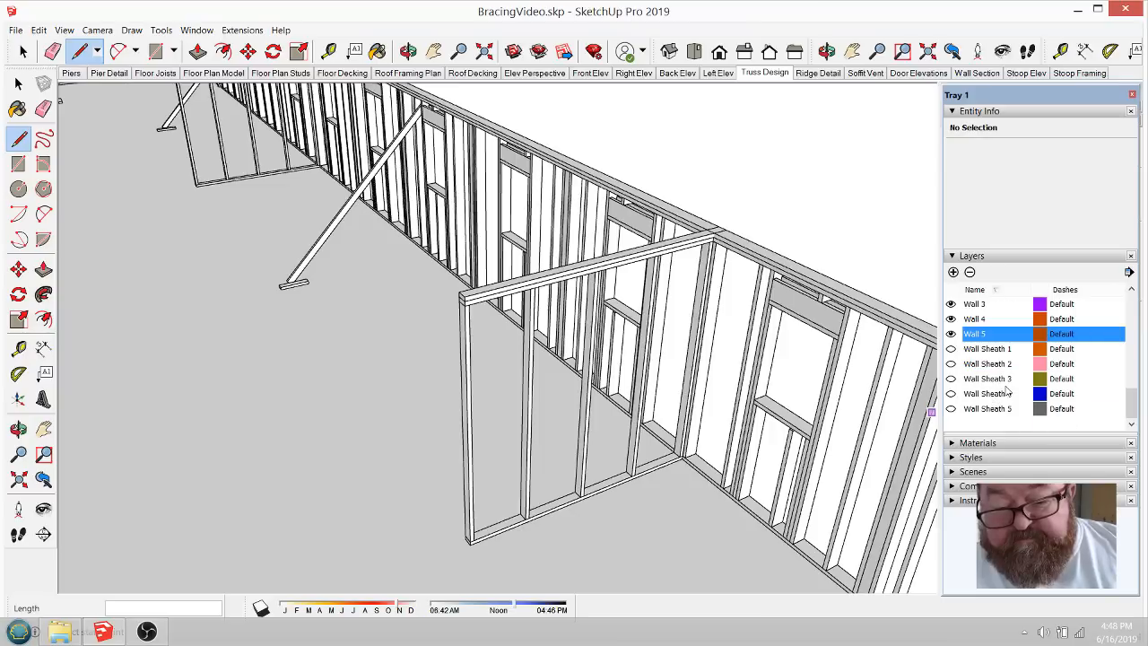
left_click(951, 409)
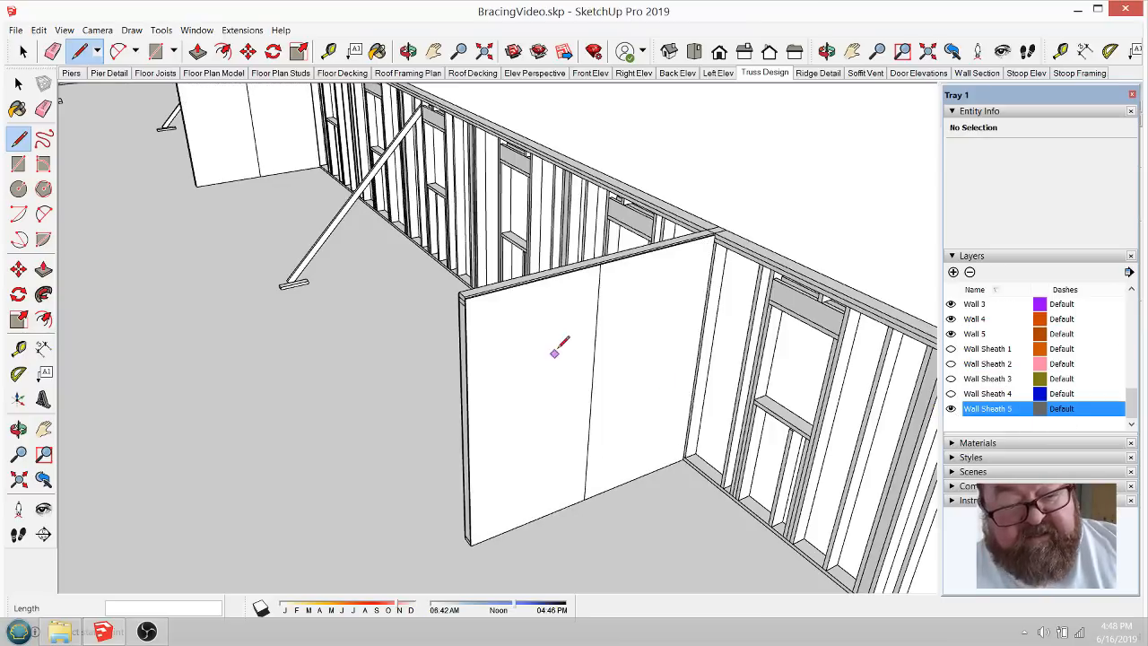
left_click(408, 51)
left_click_drag(514, 281, 633, 384)
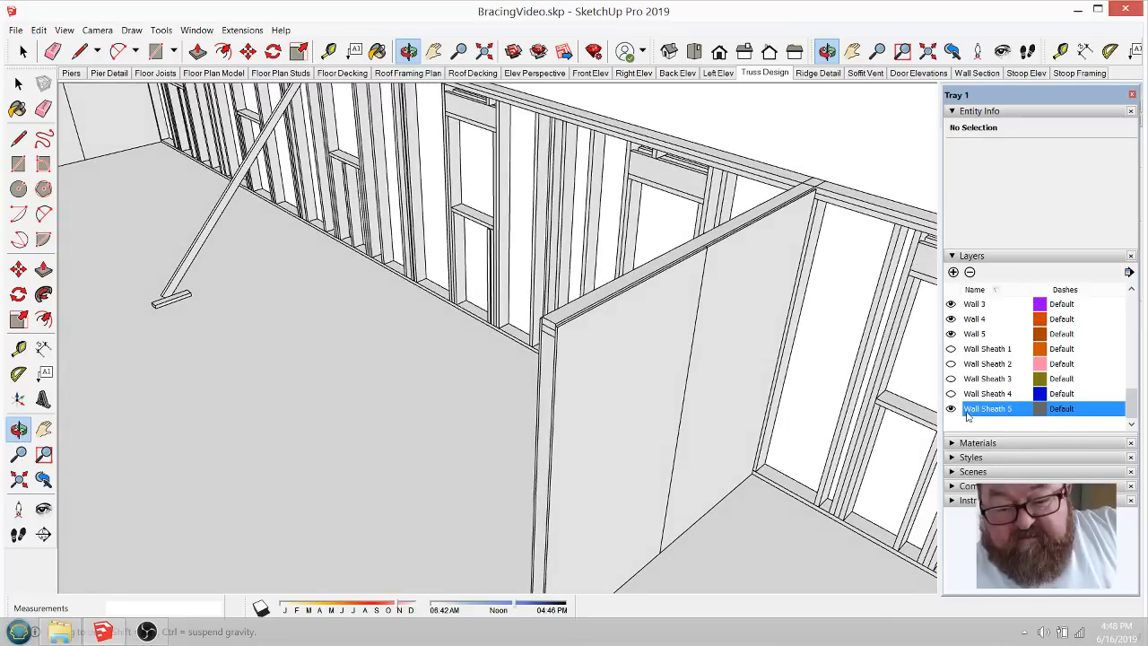
left_click(950, 409)
Step: Hide the Floor Plate layer and show the Floor Joists layer to expose the floor framing under the partition walls
left_click_drag(584, 310, 625, 253)
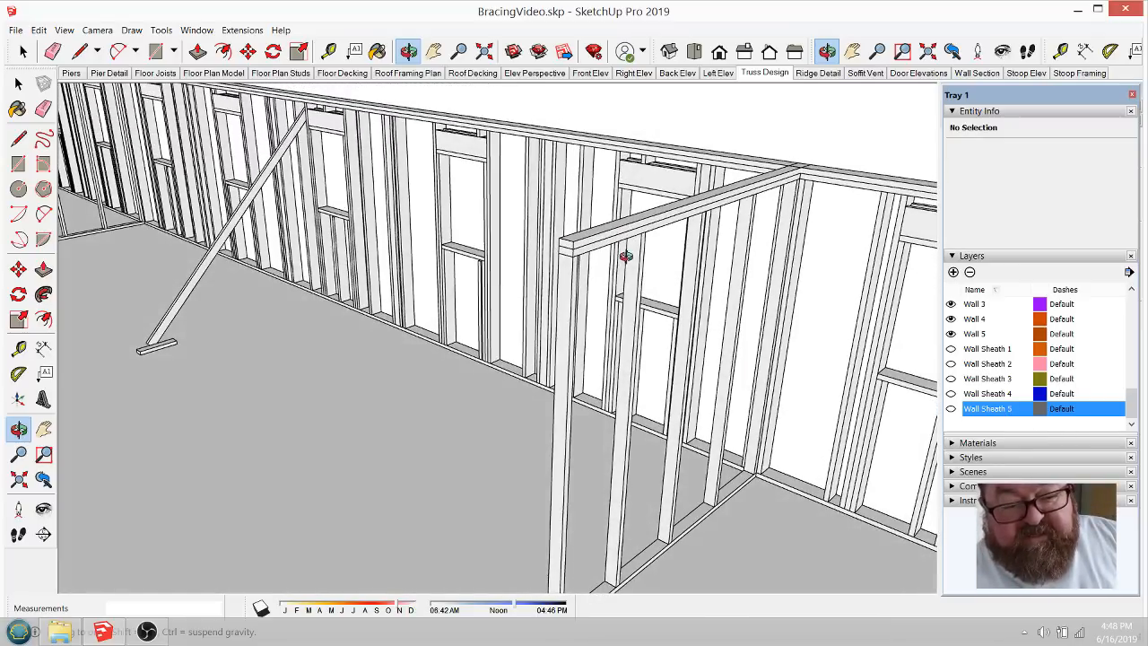
mouse_move(711, 272)
left_mouse_down()
mouse_move(679, 467)
mouse_move(661, 500)
mouse_move(656, 403)
left_mouse_up()
mouse_move(664, 511)
left_mouse_down()
mouse_move(615, 403)
mouse_move(638, 354)
left_mouse_up()
left_click_drag(687, 496, 793, 465)
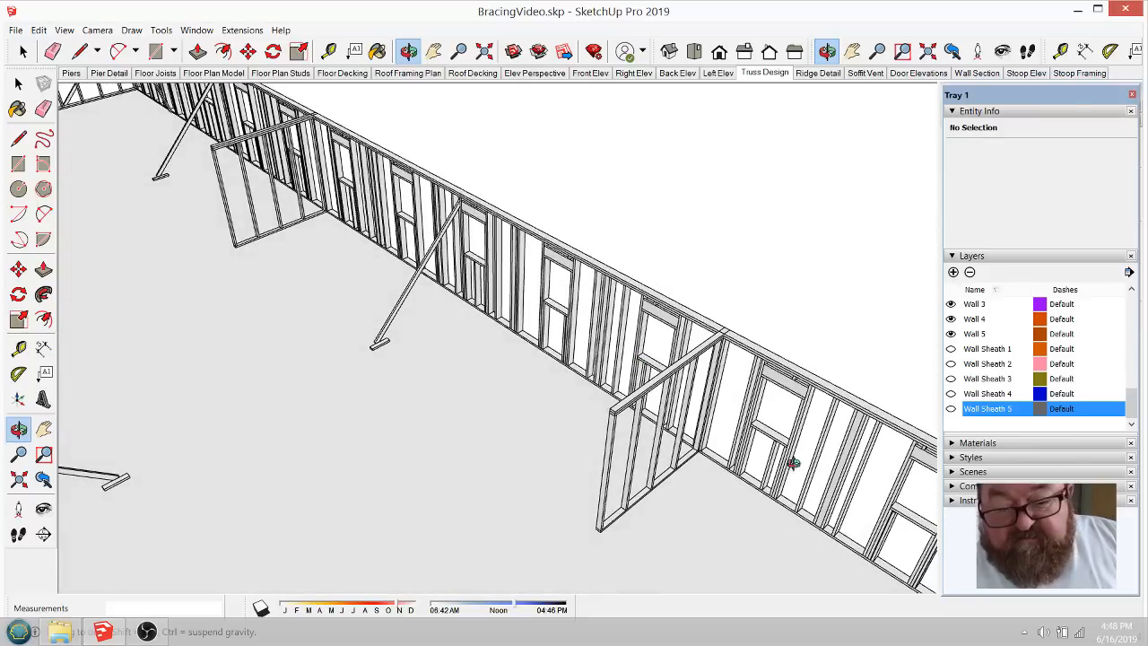
scroll(998, 354, "up", 3)
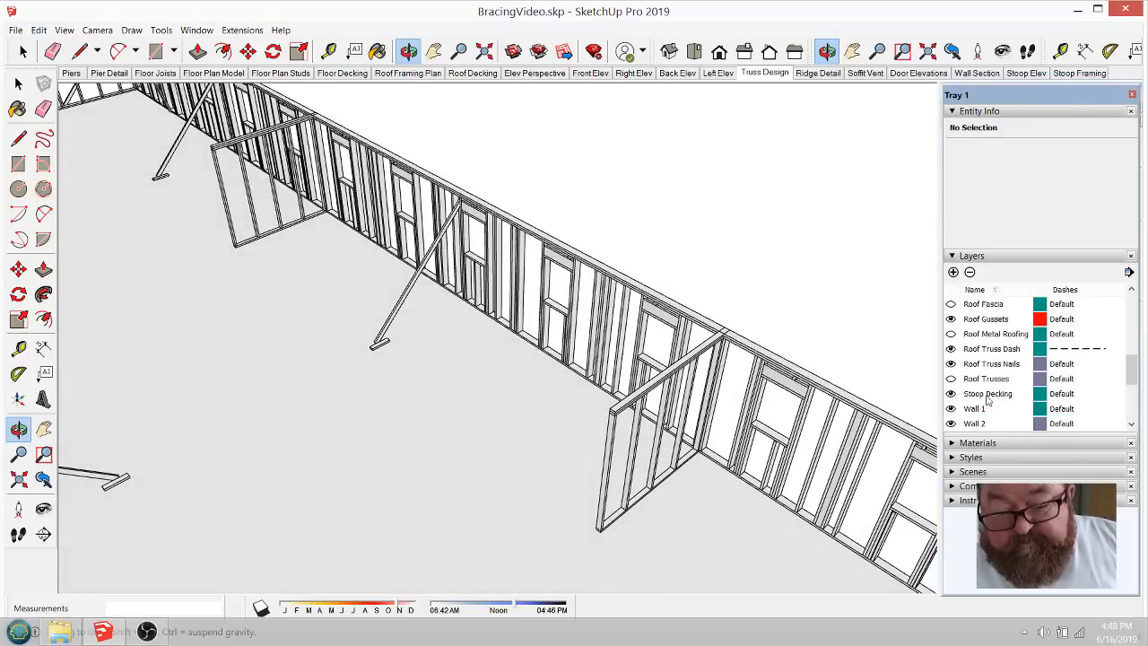
scroll(986, 399, "up", 3)
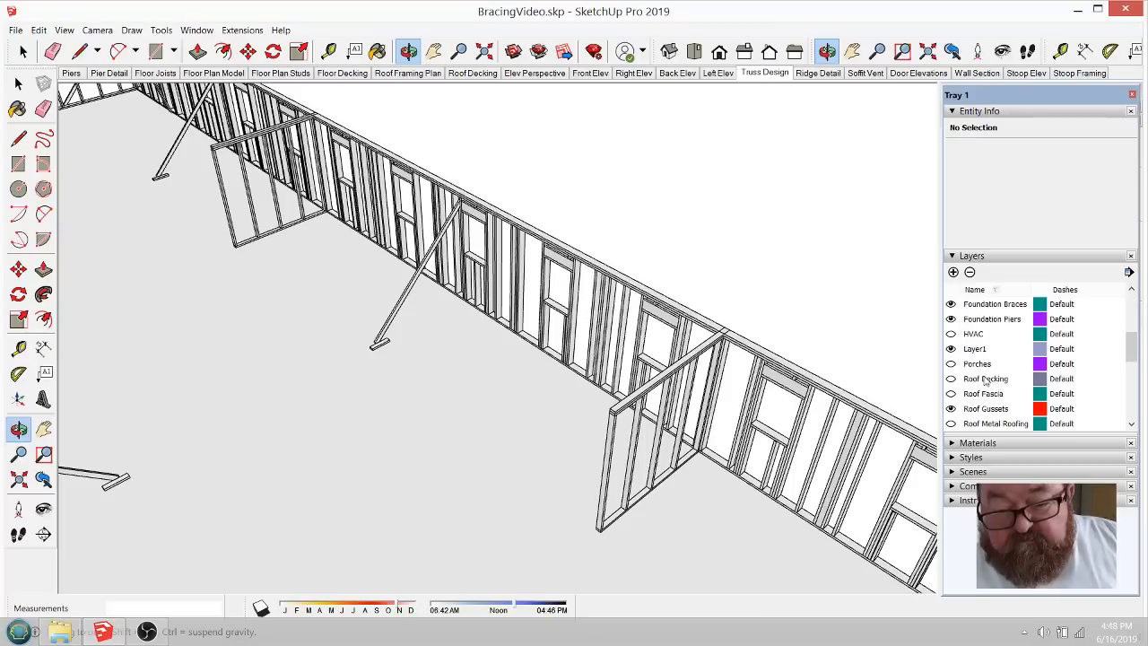
scroll(986, 381, "up", 1)
left_click(951, 334)
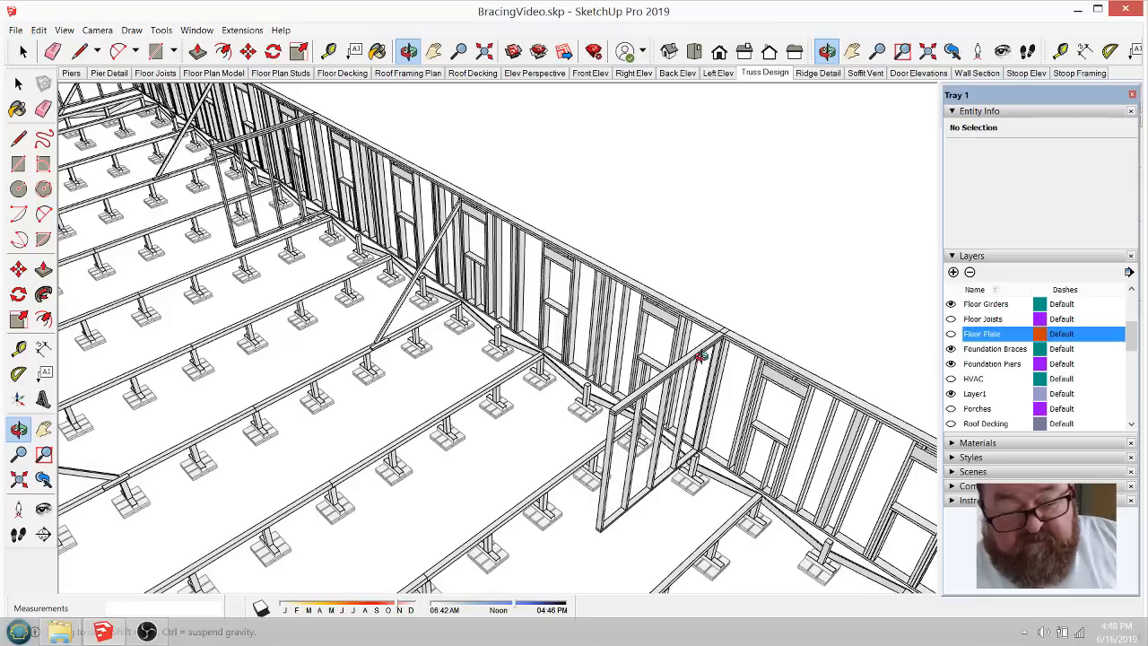
left_click(951, 320)
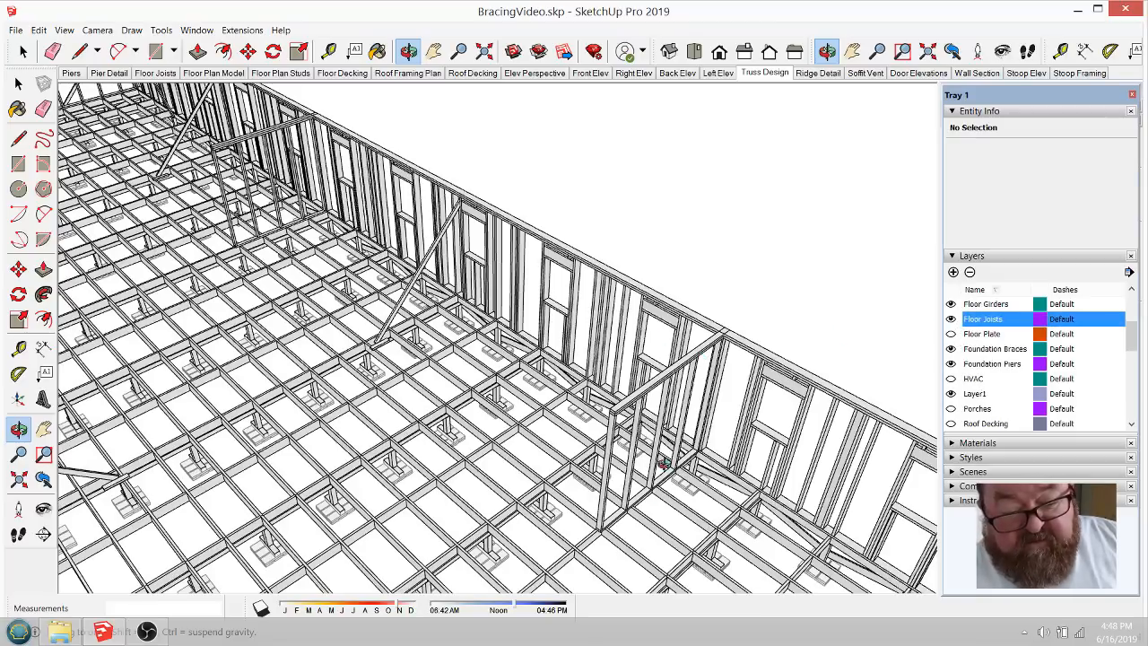
Step: Examine how the partition wall's bottom plate sits on the floor joists and meets the long wall
scroll(662, 463, "up", 6)
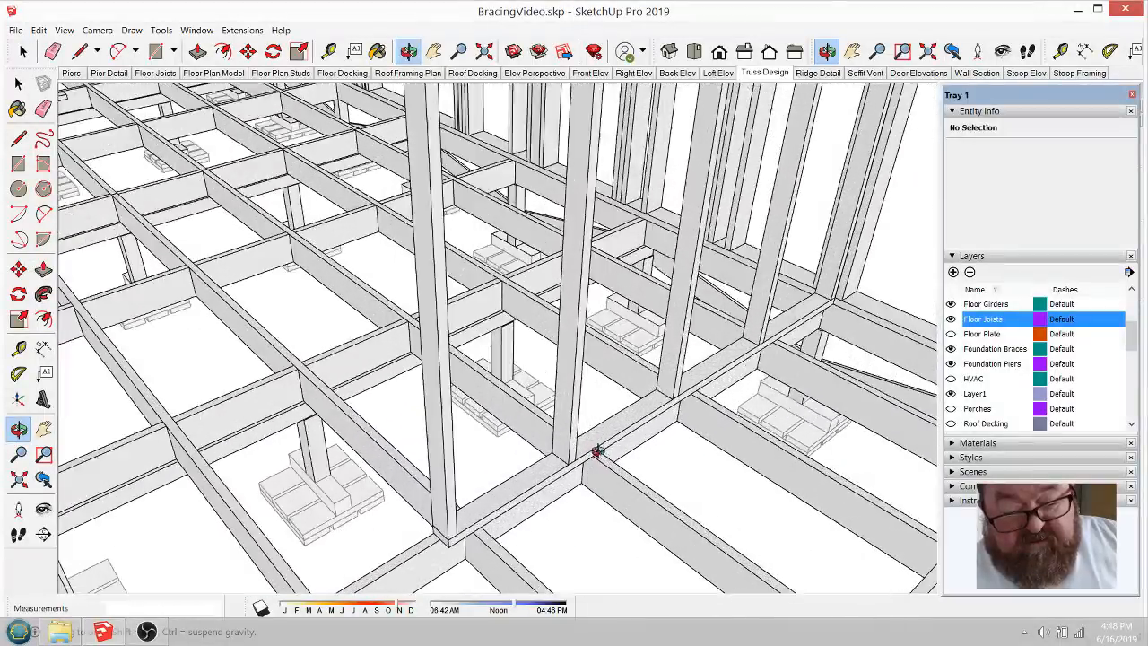
left_click_drag(596, 451, 615, 426)
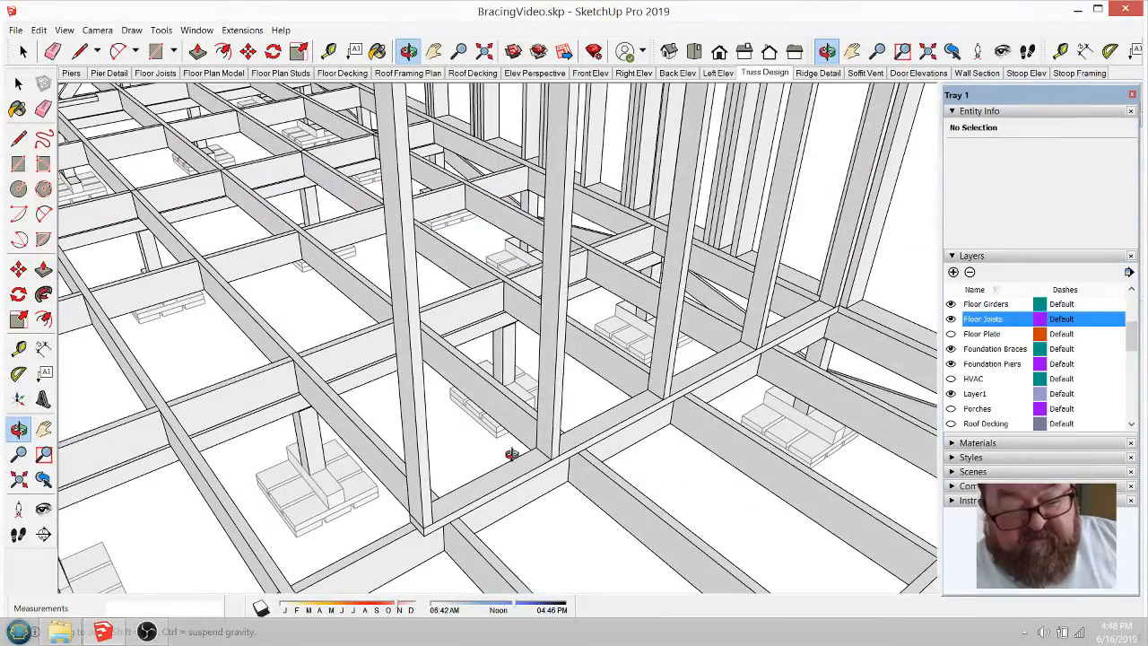
left_click_drag(468, 514, 510, 415)
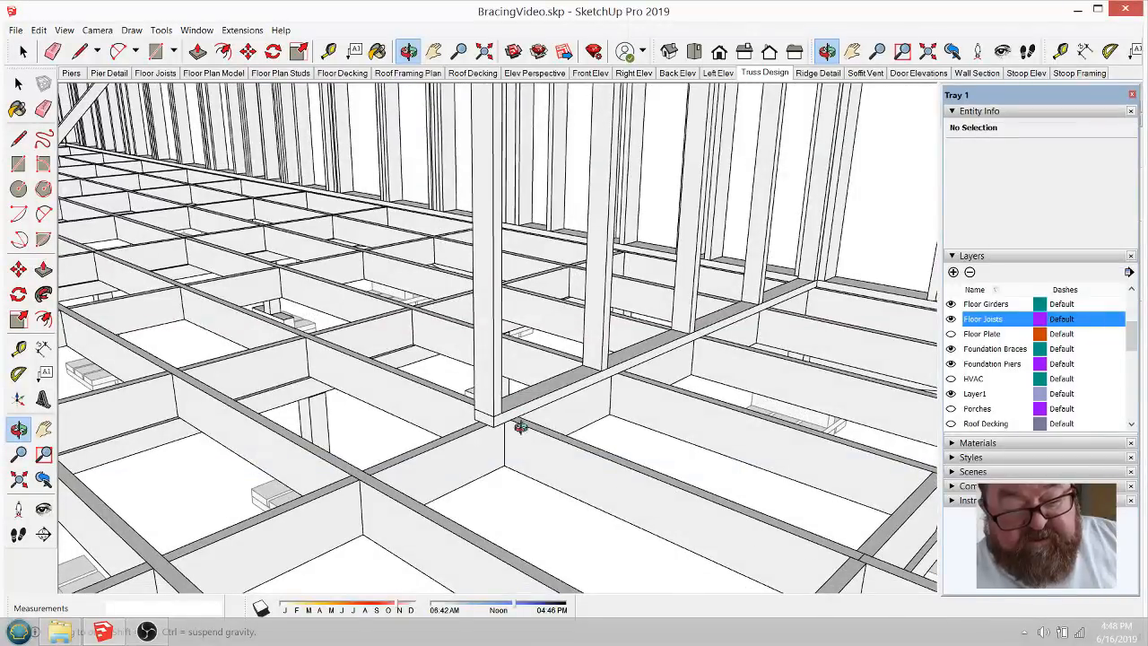
left_click_drag(625, 371, 697, 351)
scroll(619, 441, "down", 3)
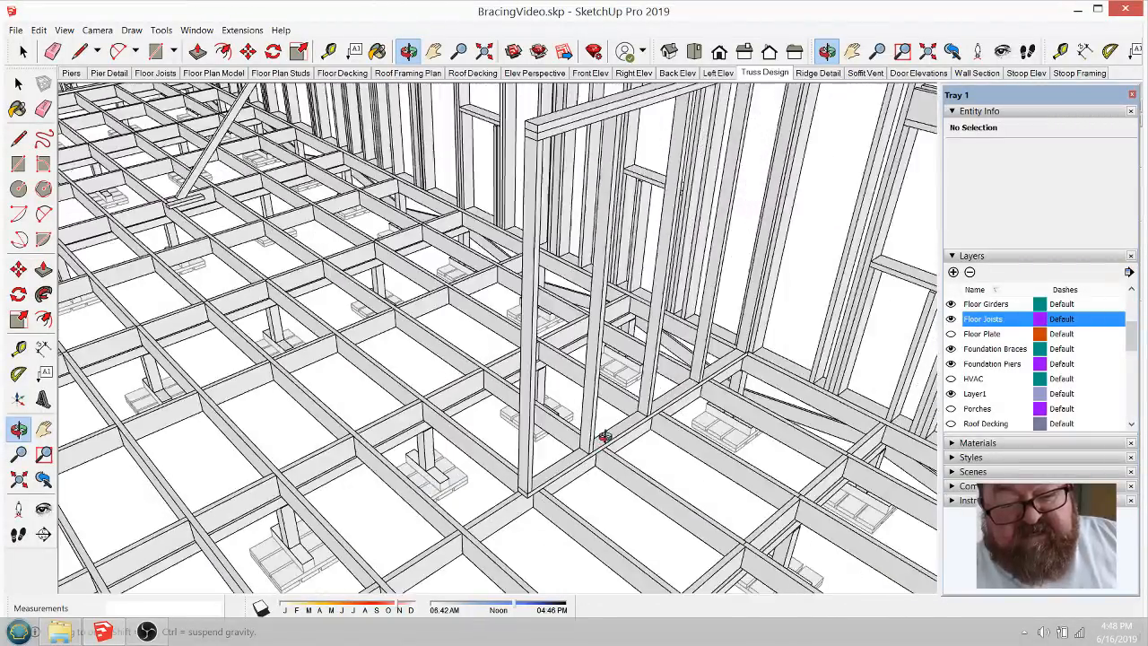
scroll(602, 432, "up", 1)
middle_click_drag(708, 279, 542, 283)
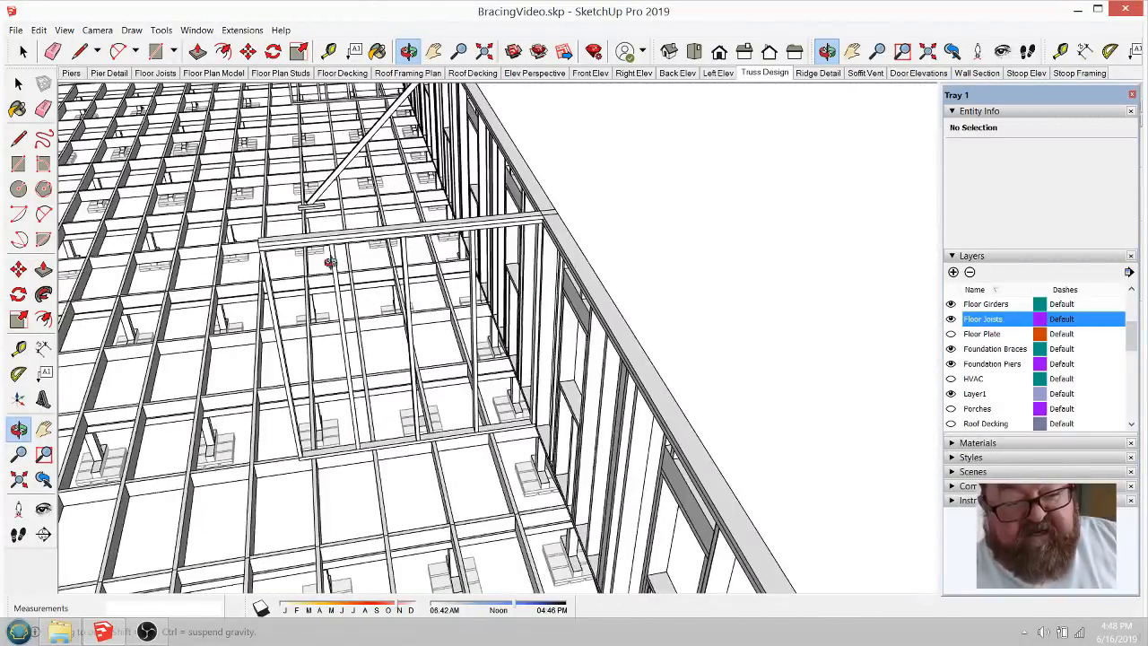
middle_click_drag(473, 263, 602, 199)
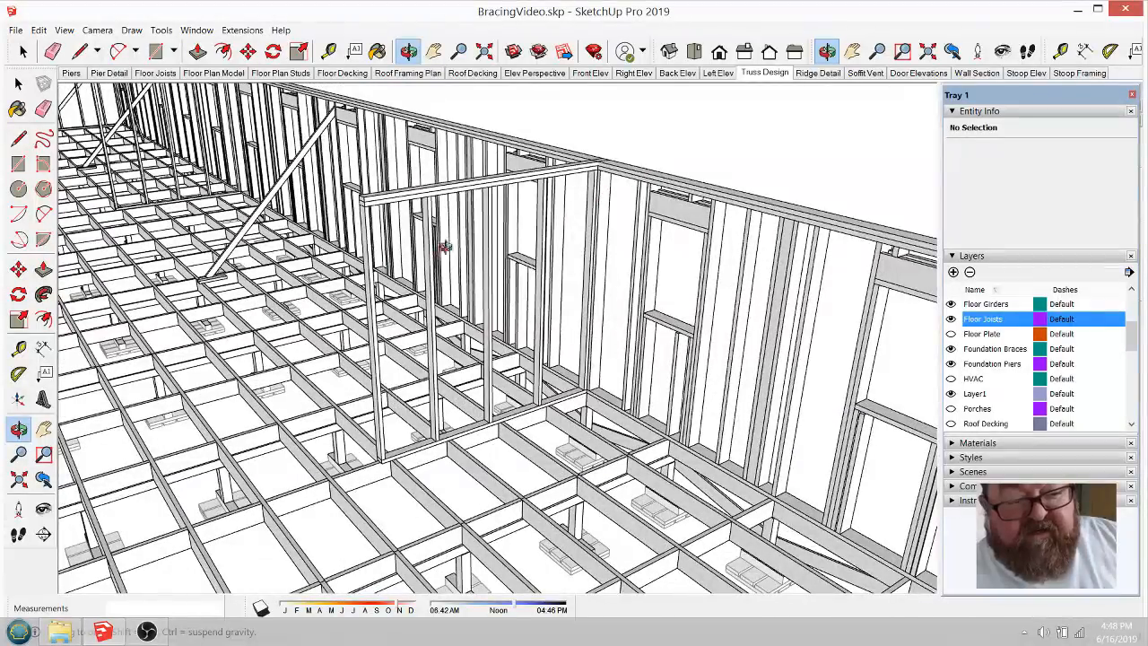
left_click_drag(509, 236, 576, 201)
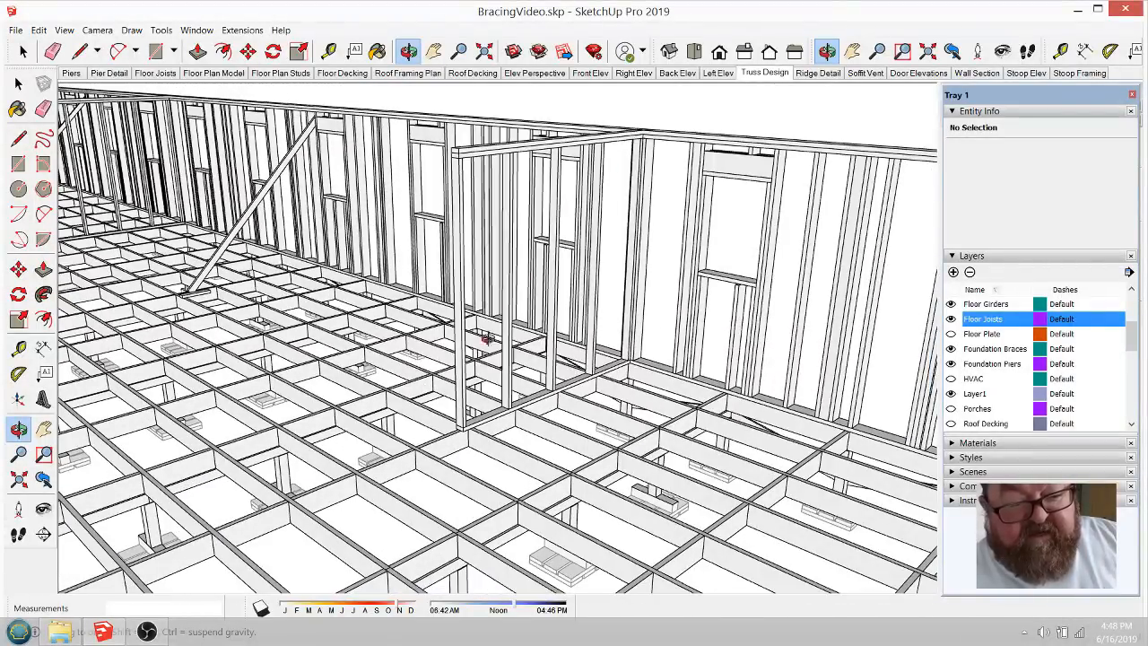
left_click_drag(463, 390, 442, 414)
left_click_drag(380, 386, 558, 394)
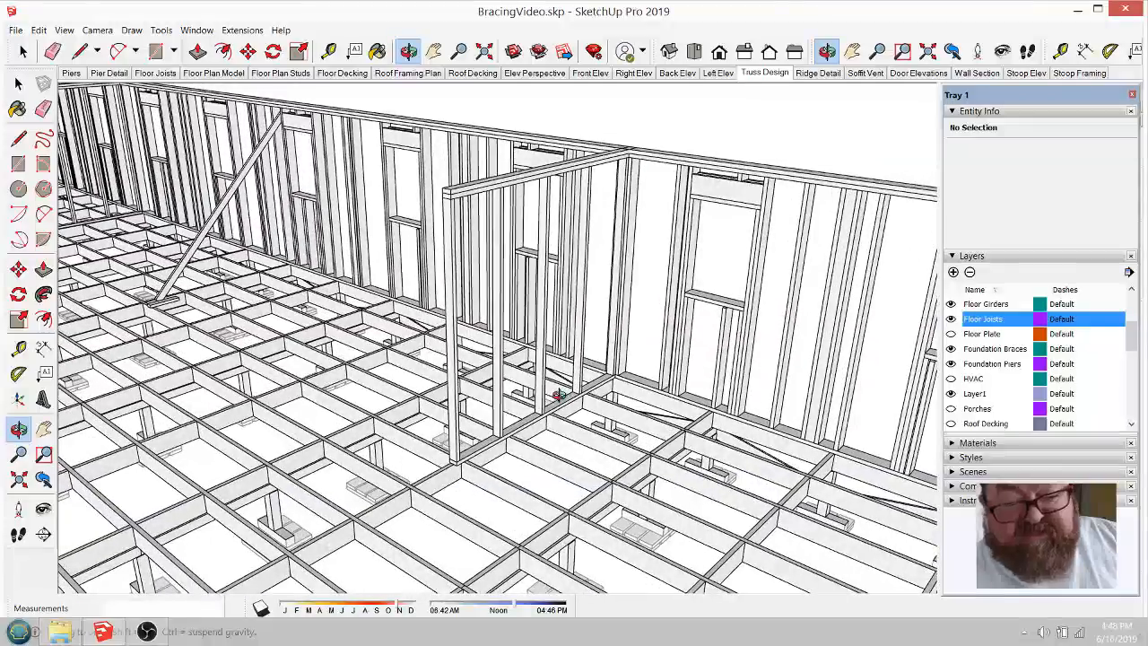
Step: Hide the Floor Joists layer and show the Floor Plate layer again
left_click(950, 319)
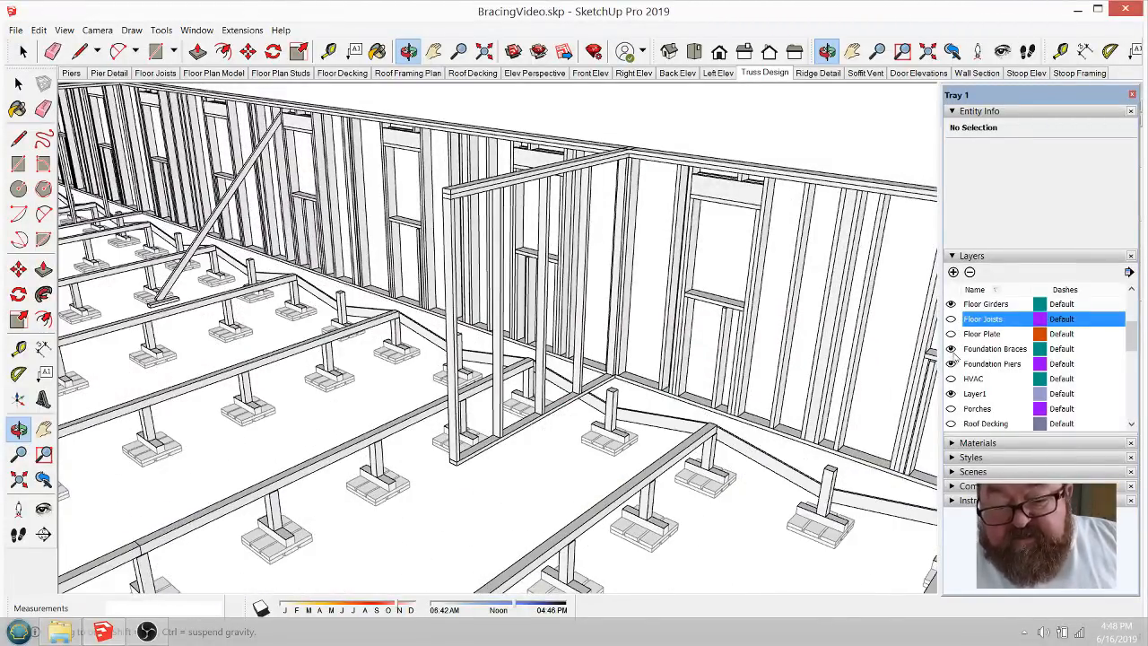
left_click(950, 333)
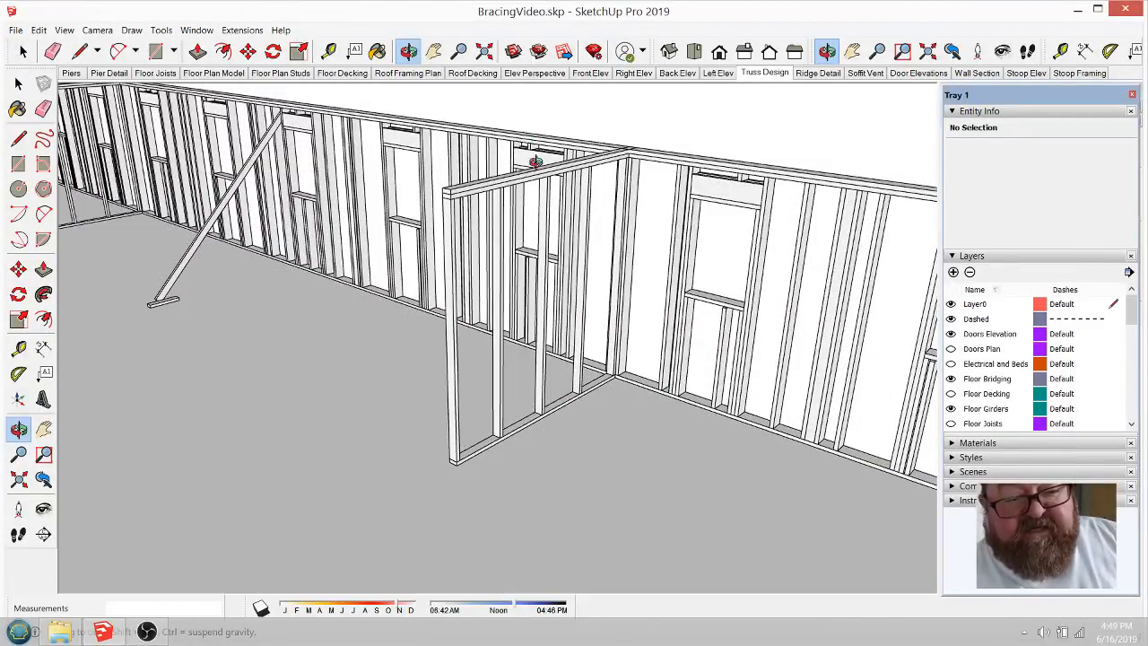
left_click_drag(535, 161, 663, 311)
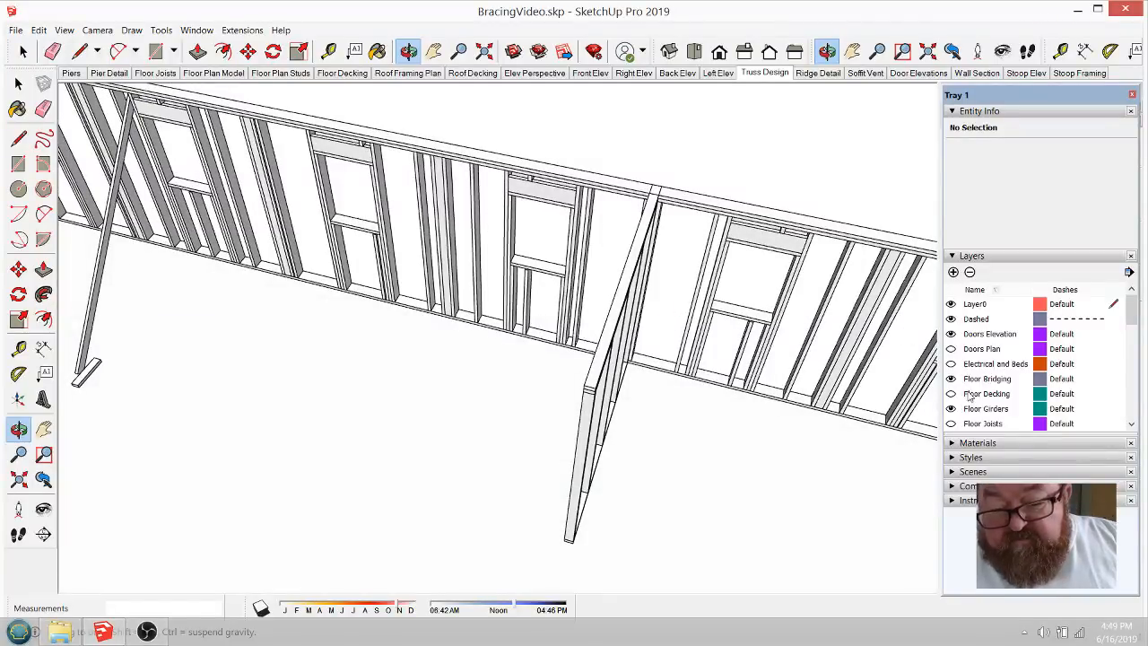
Step: Show the Roof Trusses layer and examine how the trusses line up with the partition wall's top plate
scroll(972, 394, "down", 3)
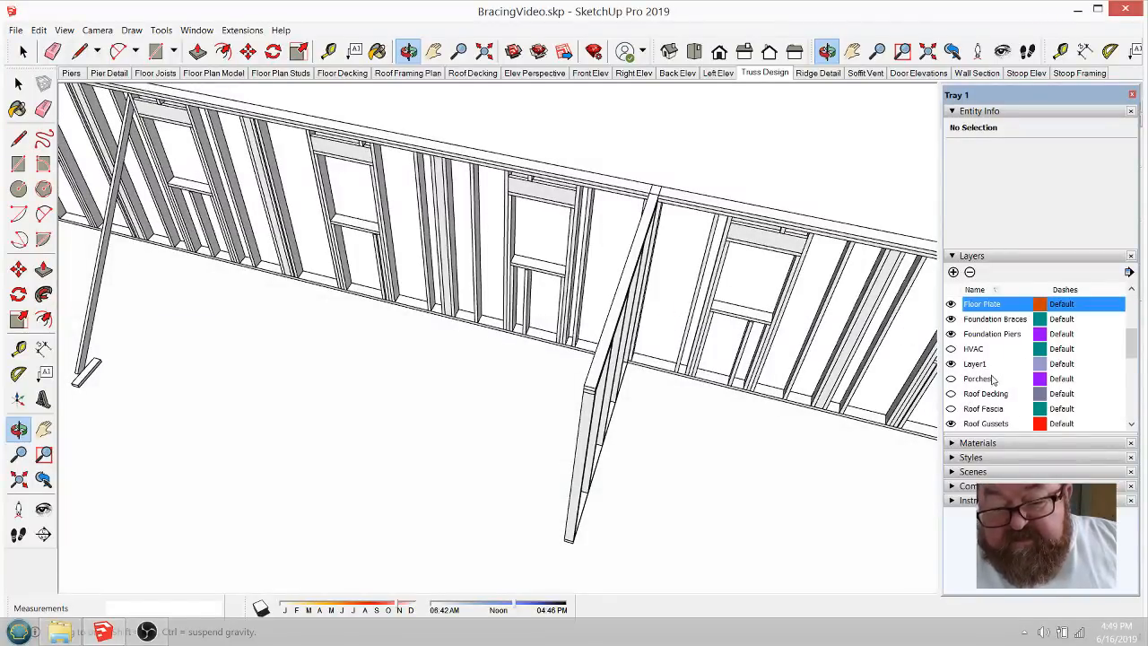
scroll(959, 400, "down", 2)
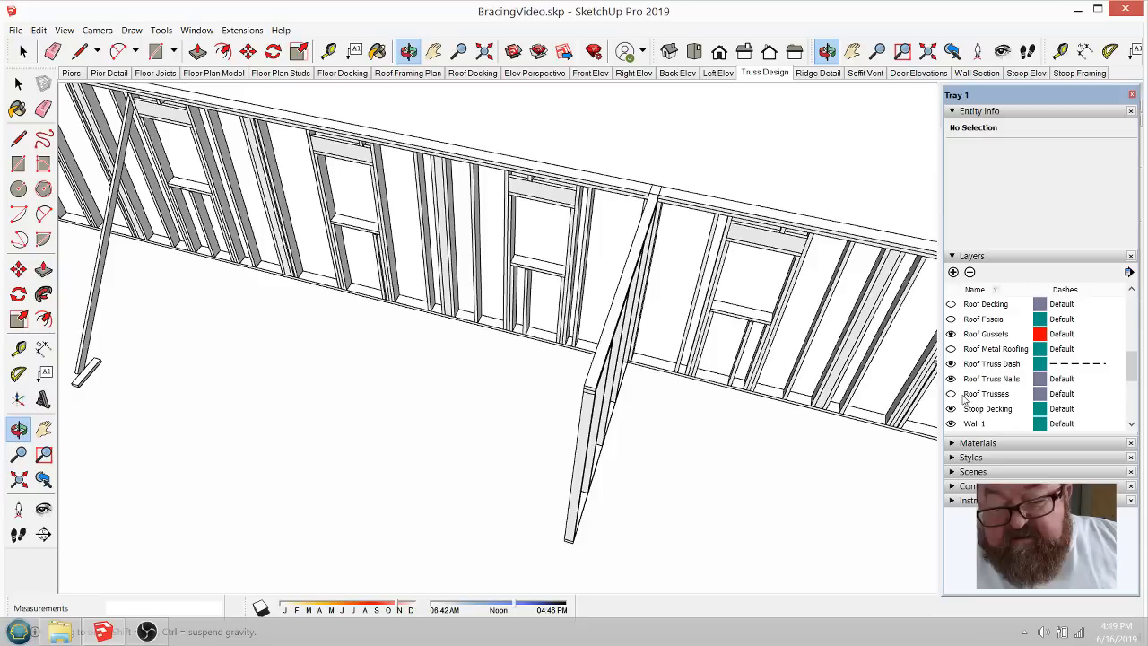
left_click(951, 393)
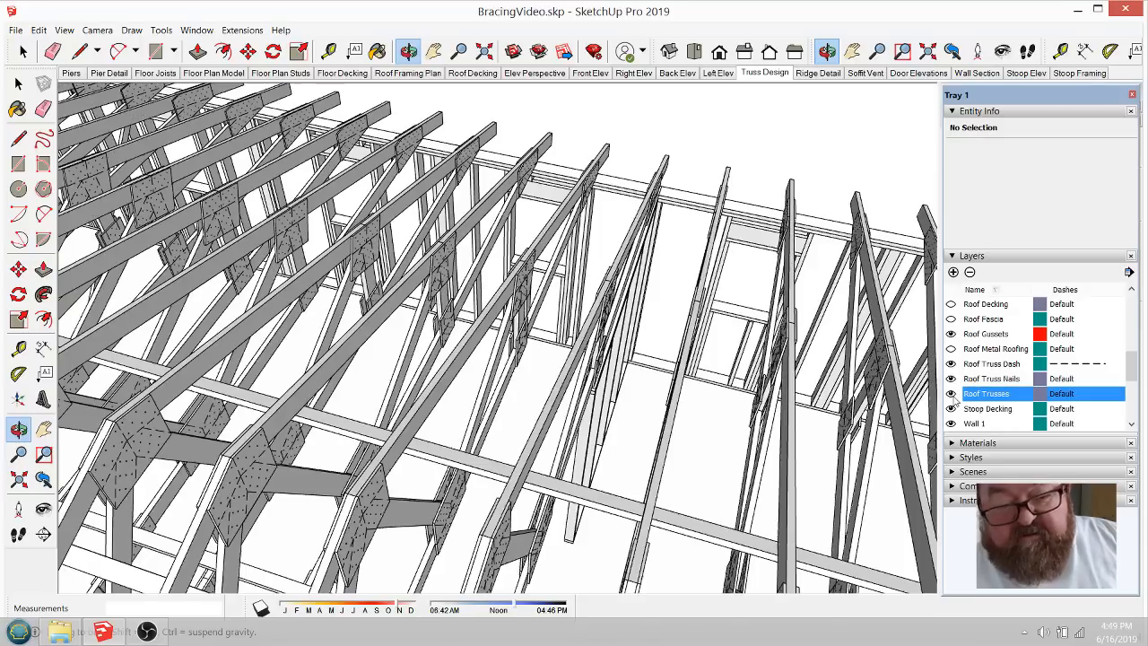
left_click_drag(658, 259, 136, 229)
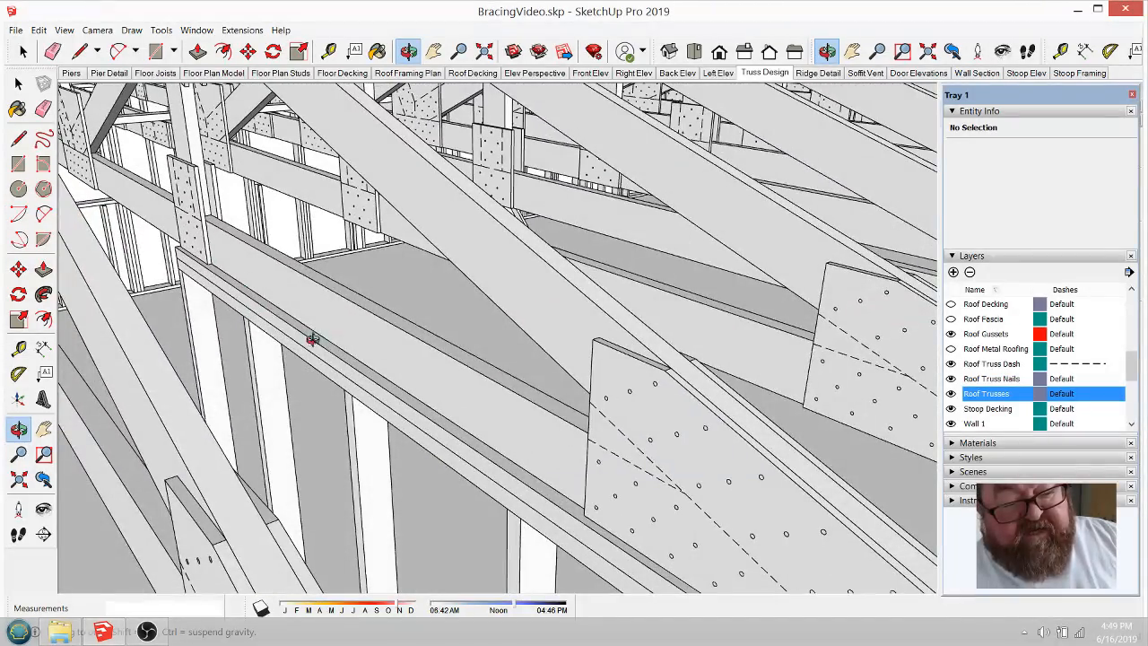
left_click_drag(311, 339, 938, 448)
scroll(438, 176, "up", 8)
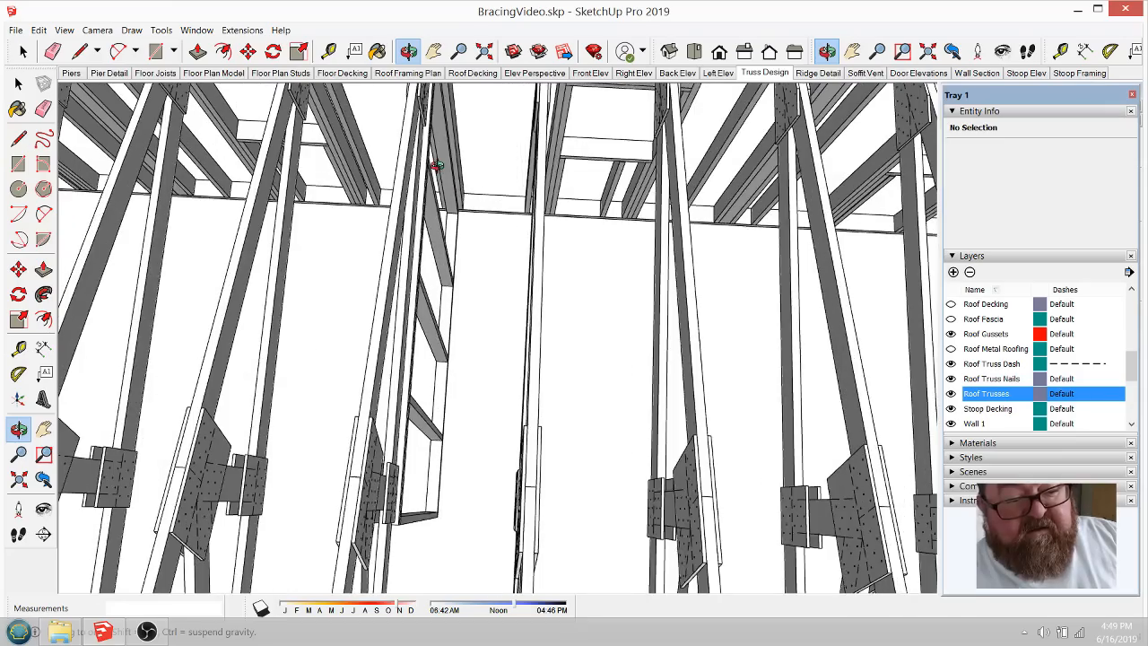
left_click_drag(421, 305, 468, 237)
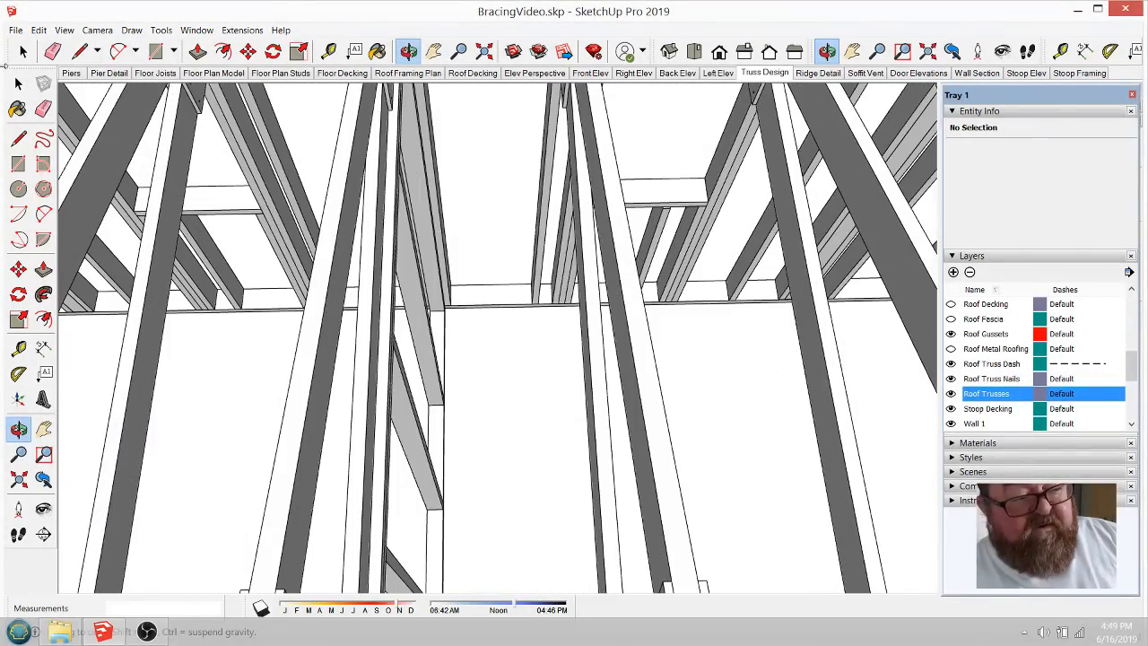
Step: Try moving the partition wall about 1' along the long wall into the bay between two roof trusses
left_click(22, 51)
left_click(424, 336)
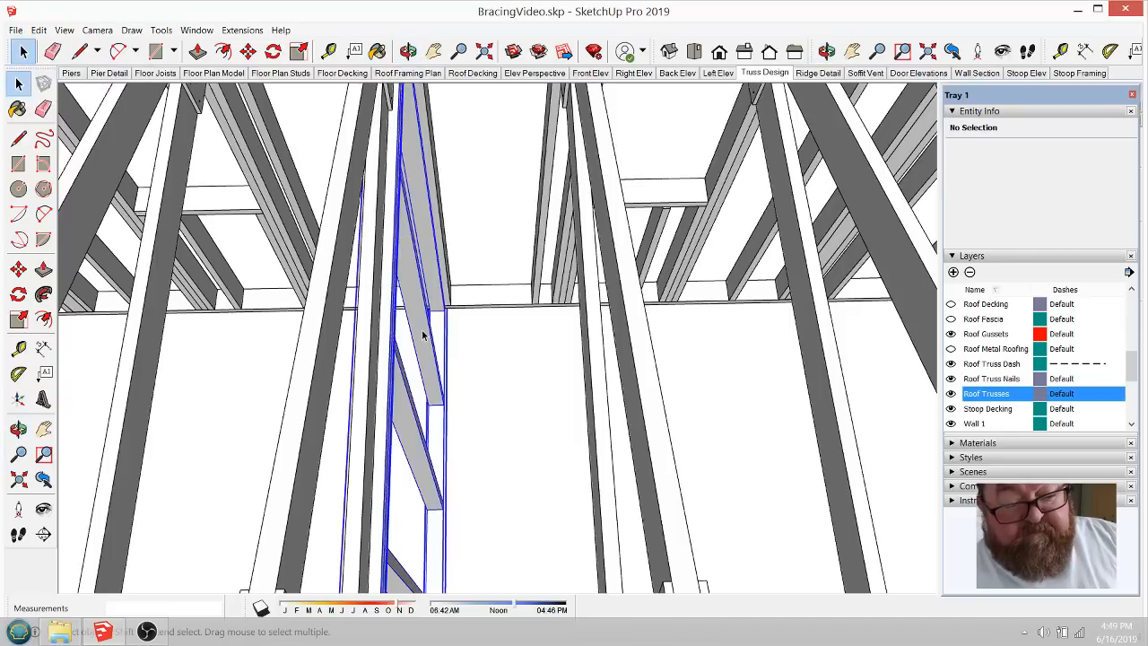
left_click(247, 52)
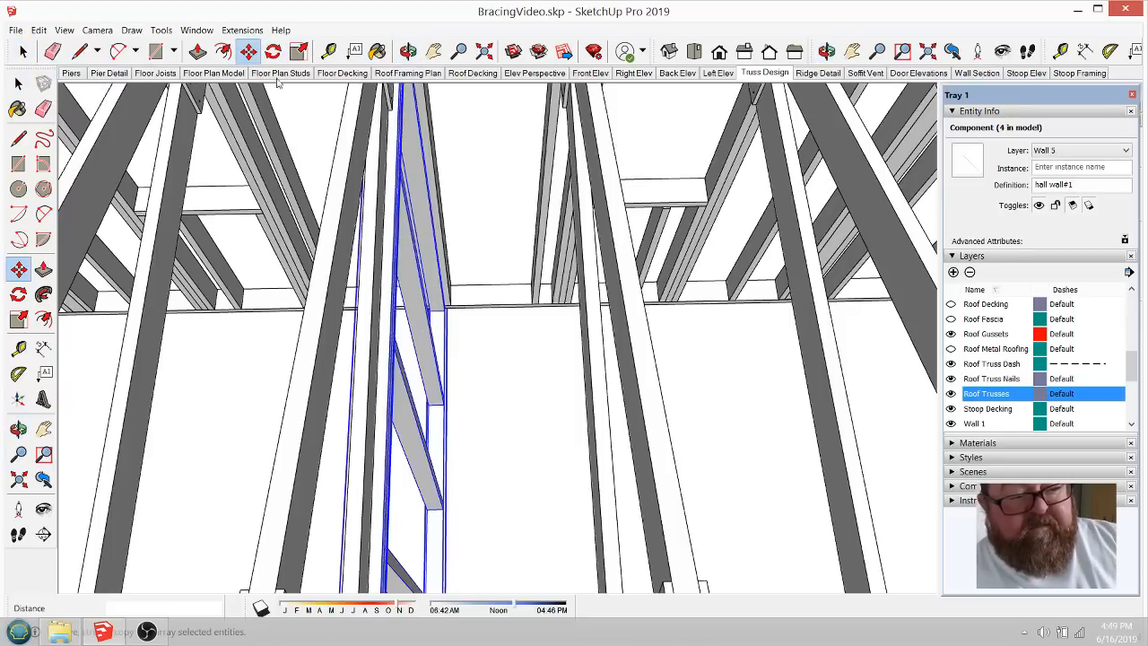
left_click(491, 342)
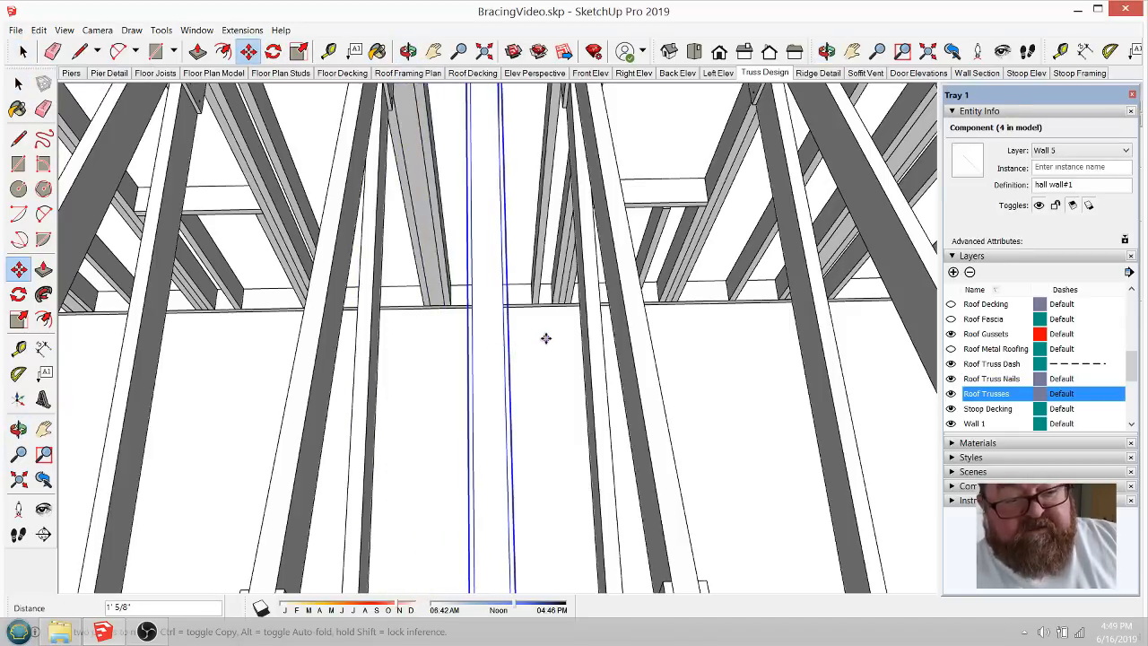
scroll(546, 338, "down", 2)
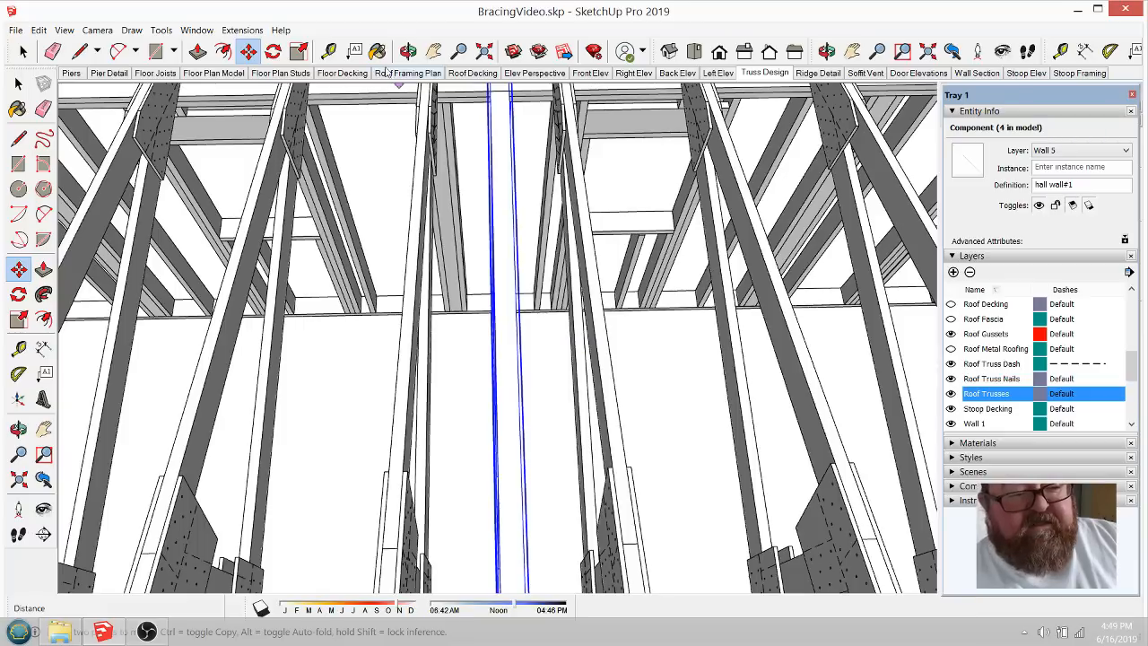
left_click(23, 51)
left_click(381, 154)
Step: Examine from above and below how the partition wall's top plate relates to the adjacent roof trusses, and hide the Roof Trusses layer
middle_click_drag(381, 154, 382, 311)
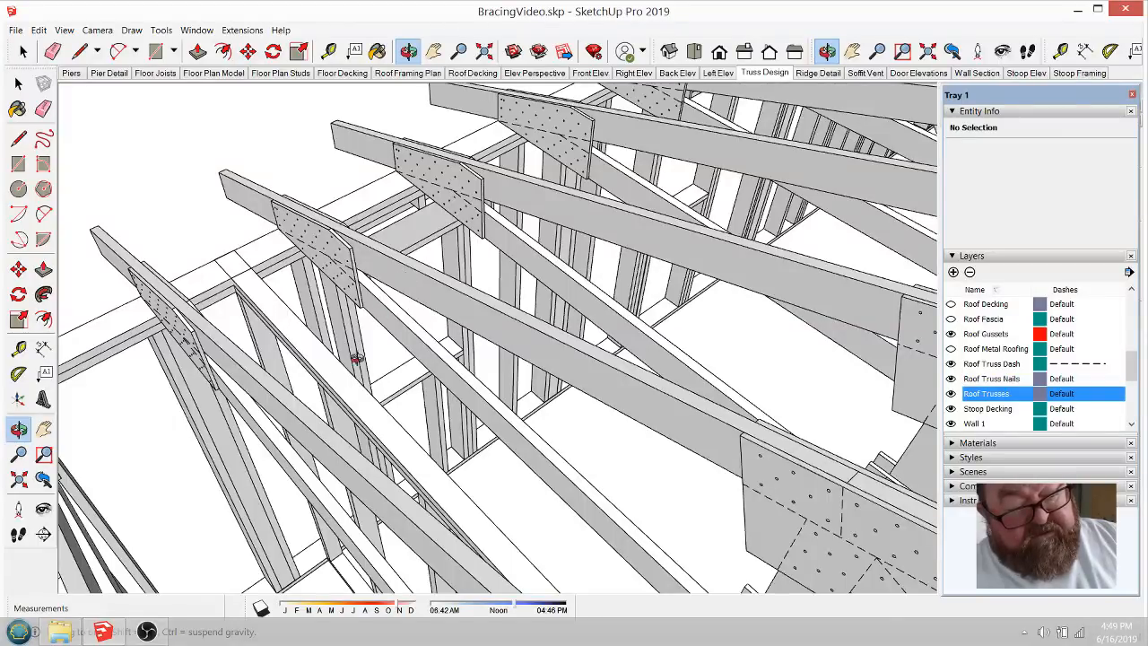
middle_click_drag(356, 357, 346, 292)
middle_click_drag(442, 350, 453, 439)
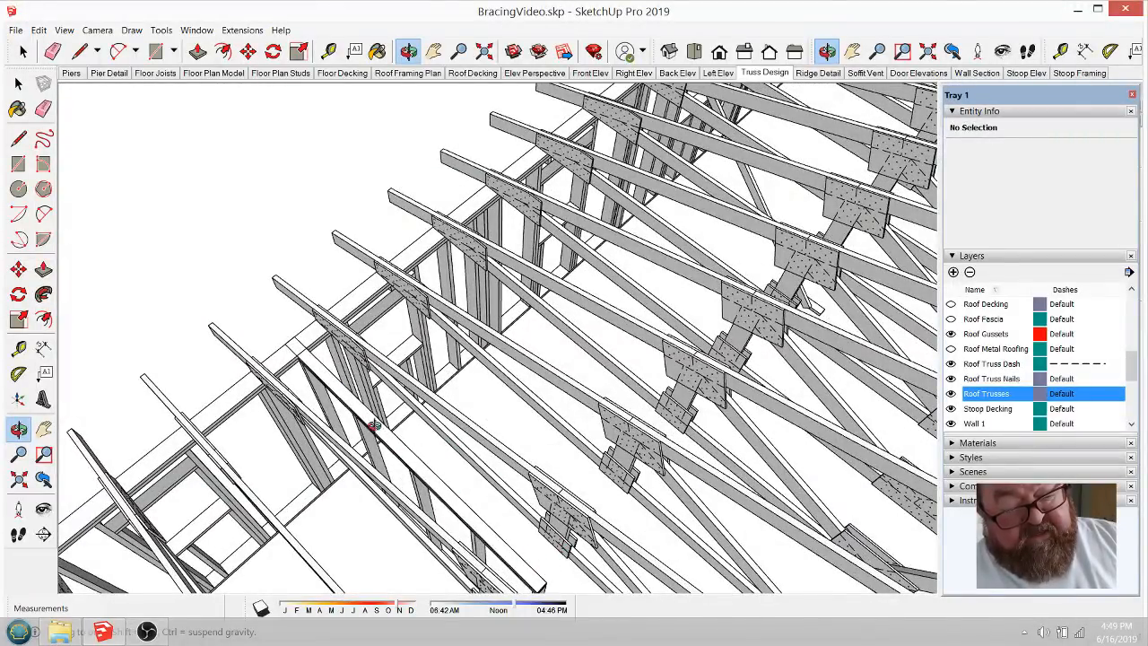
middle_click_drag(375, 426, 394, 298)
middle_click_drag(473, 314, 392, 4)
middle_click_drag(554, 301, 448, 352)
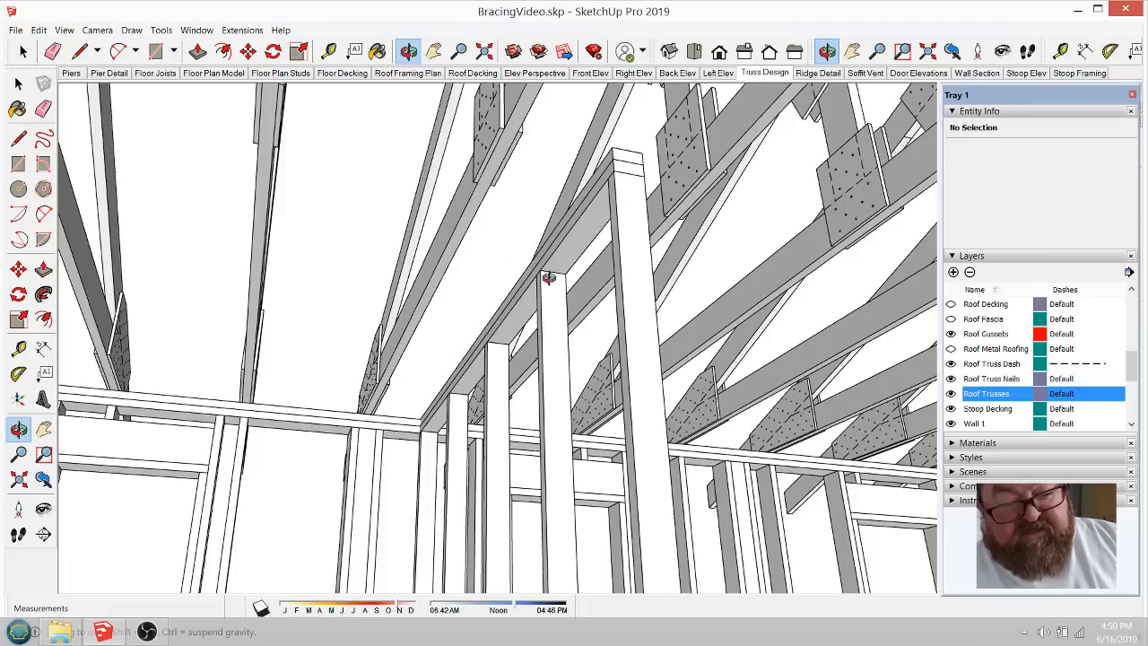
middle_click_drag(548, 278, 557, 372)
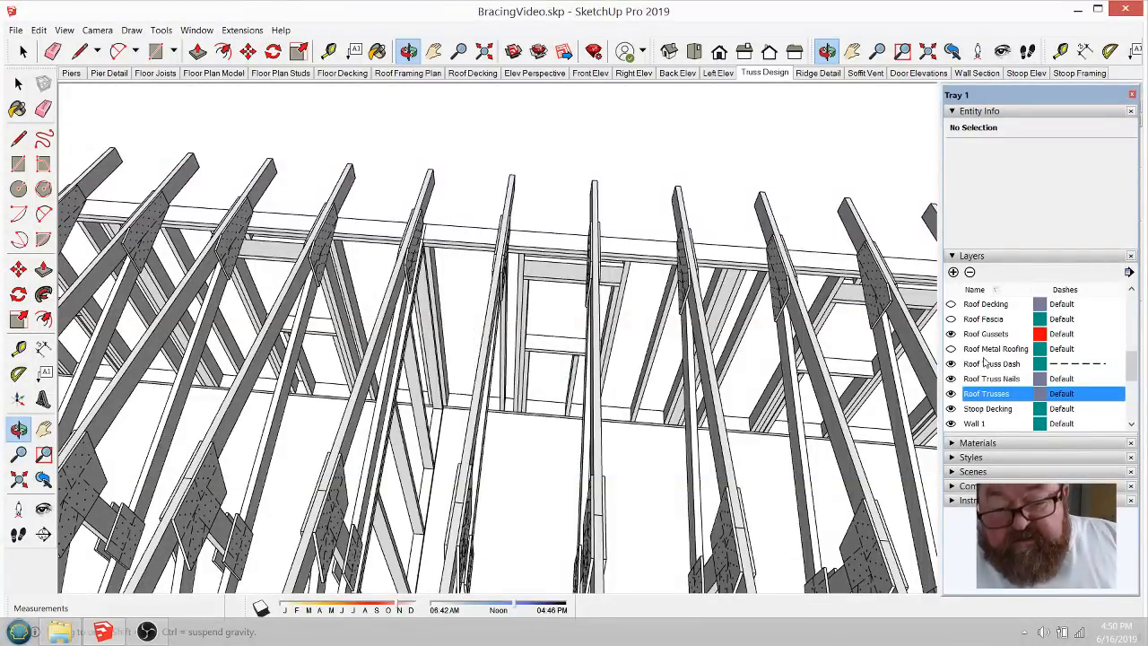
left_click(952, 394)
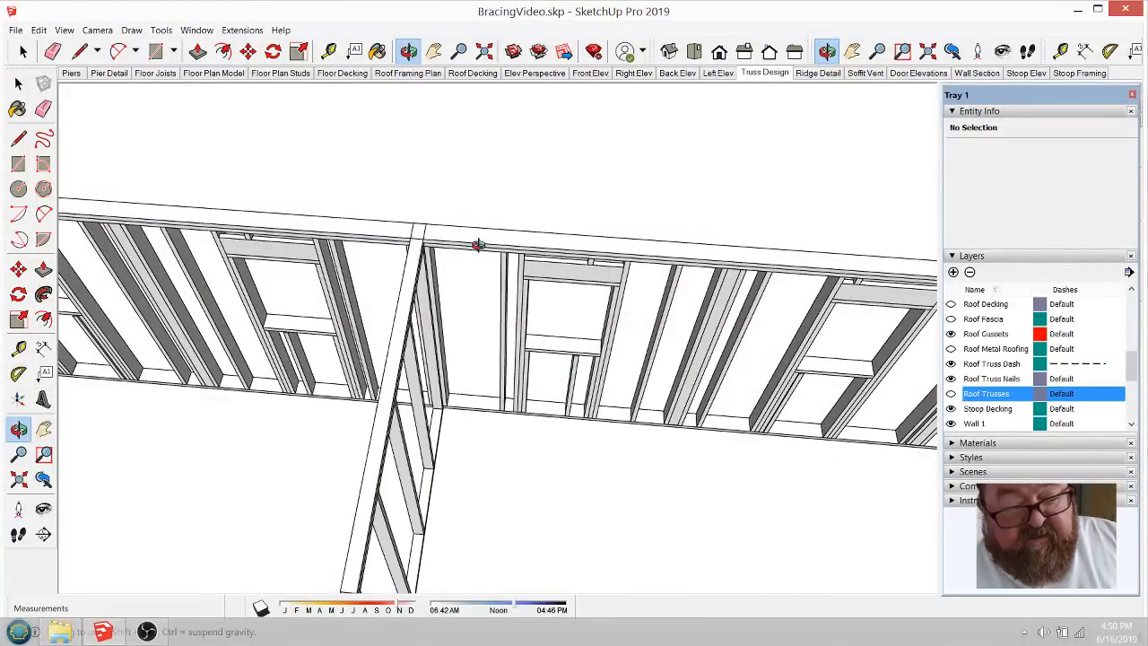
Step: Show the Wall Sheath 1 layer and examine the sheathed long wall from both sides of the building
middle_click_drag(480, 243, 559, 432)
scroll(589, 471, "up", 5)
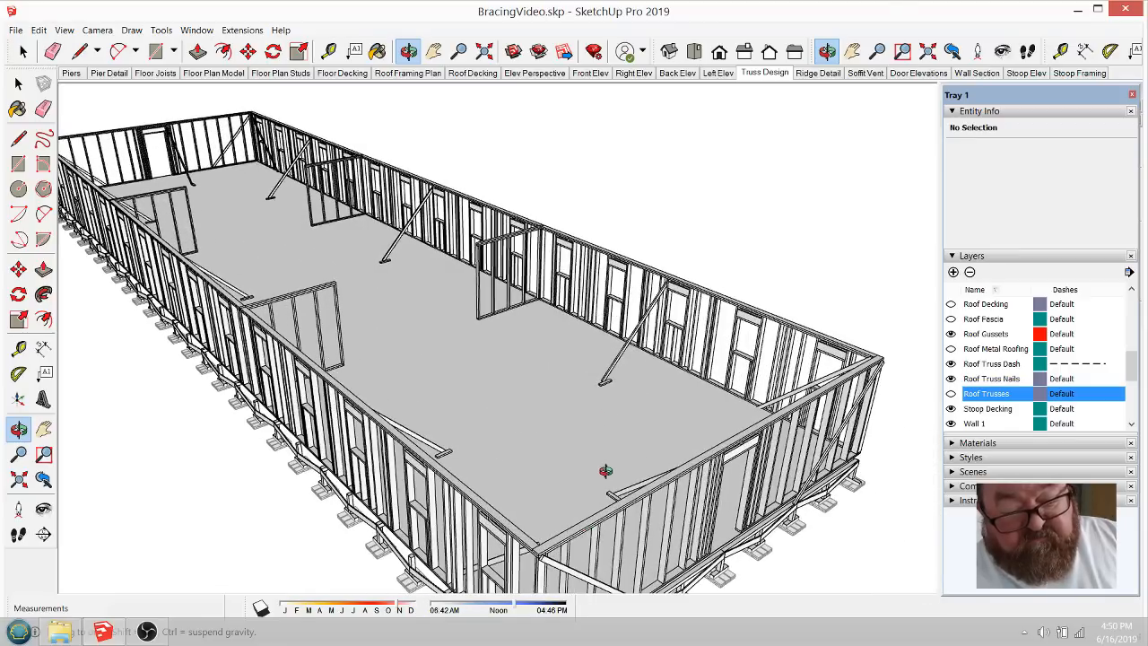
middle_click_drag(605, 472, 383, 454)
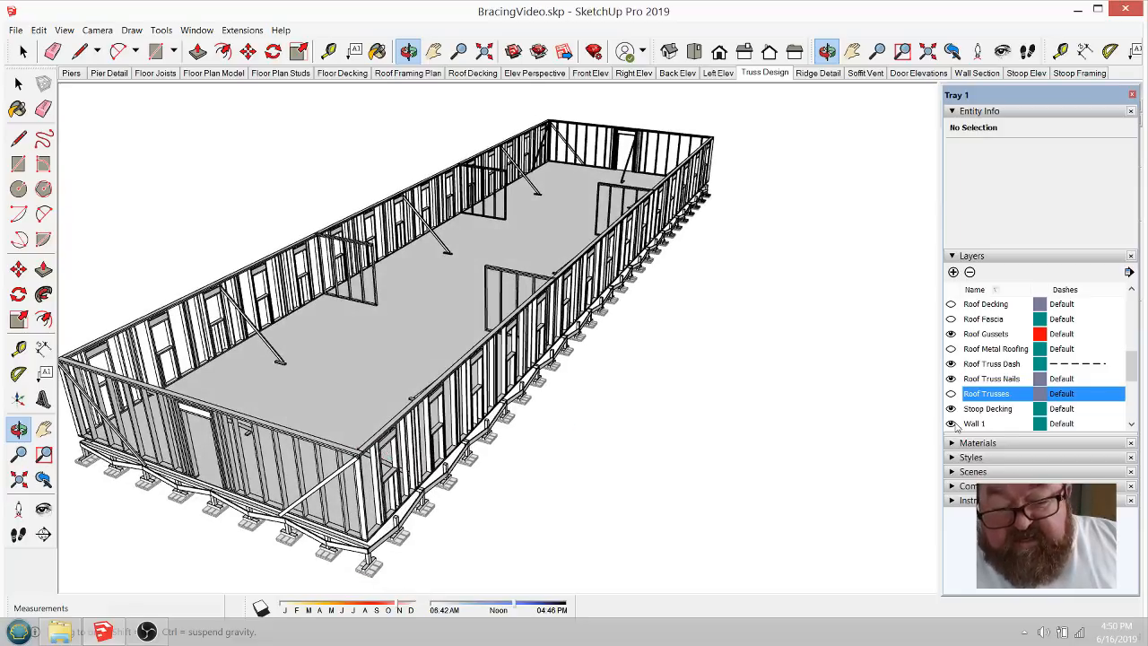
scroll(977, 395, "down", 1)
scroll(990, 372, "down", 3)
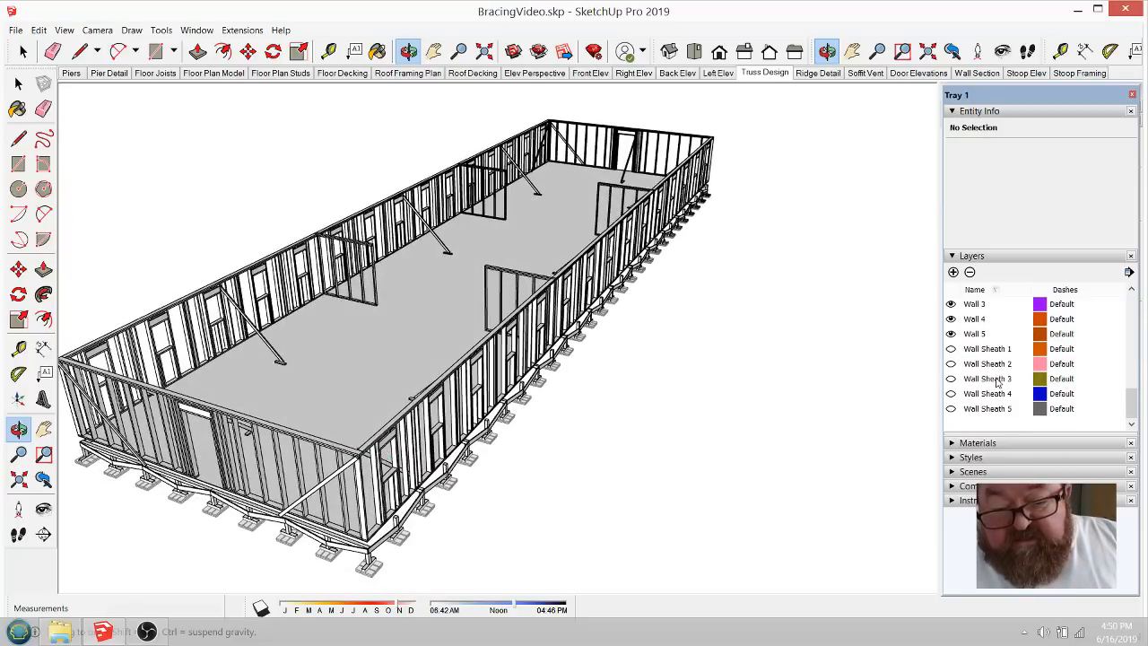
left_click(950, 349)
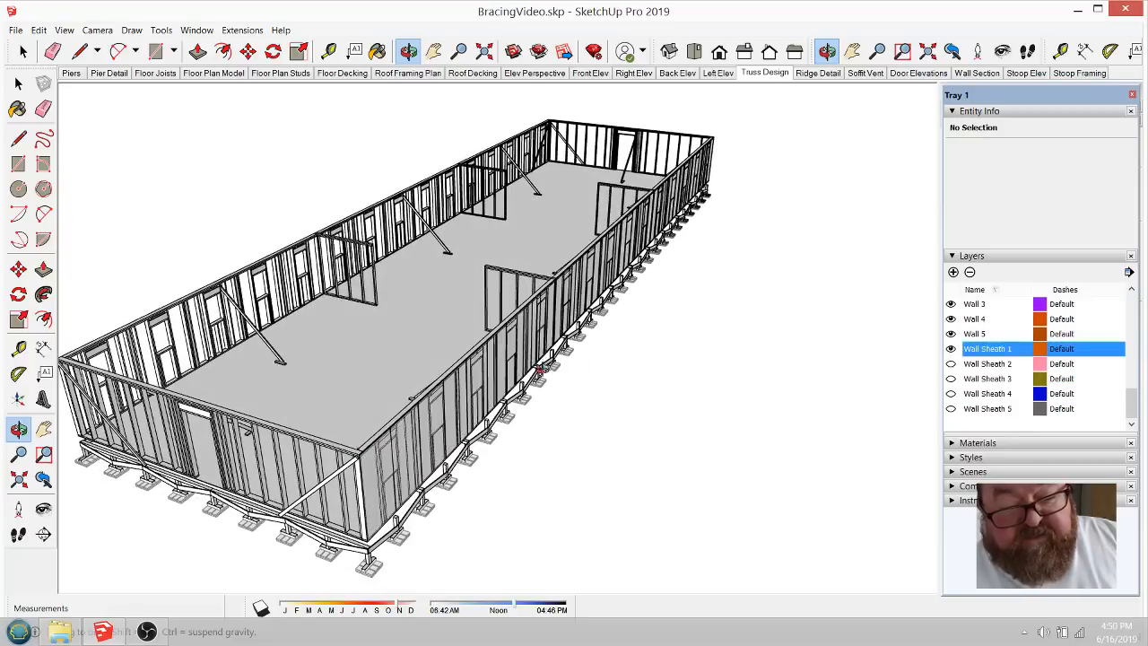
middle_click_drag(538, 370, 772, 380)
scroll(401, 405, "up", 3)
scroll(768, 429, "down", 6)
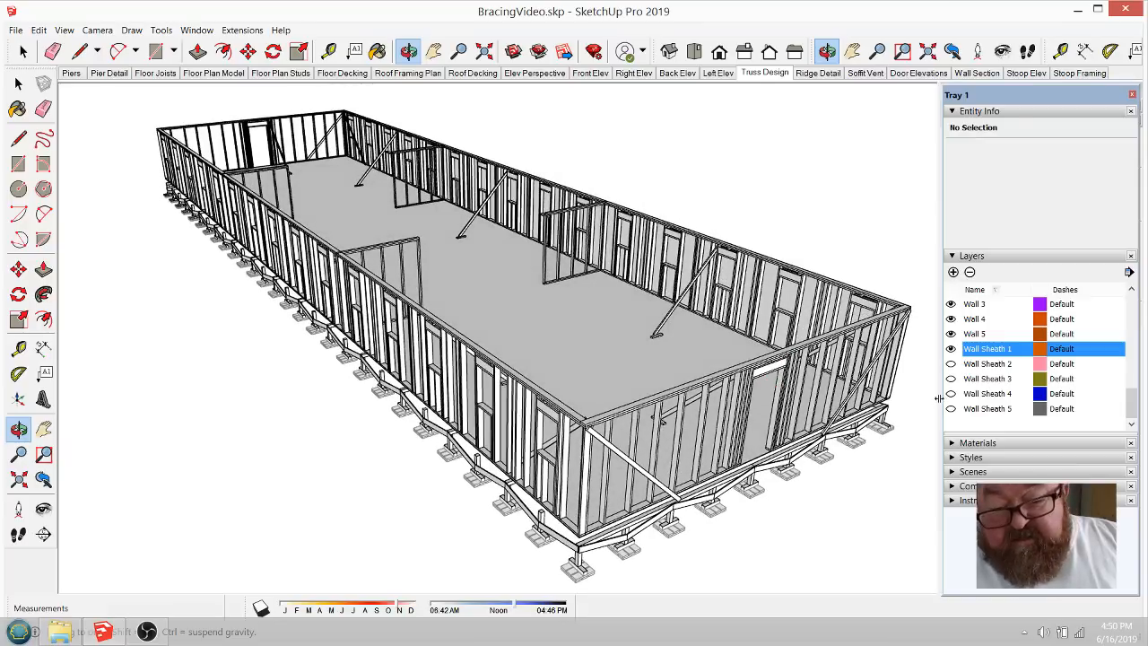
Step: Show the Wall Sheath 2 layer and examine the sheathing panels along the other long wall up to the building corner
left_click(951, 363)
middle_click_drag(635, 446, 512, 379)
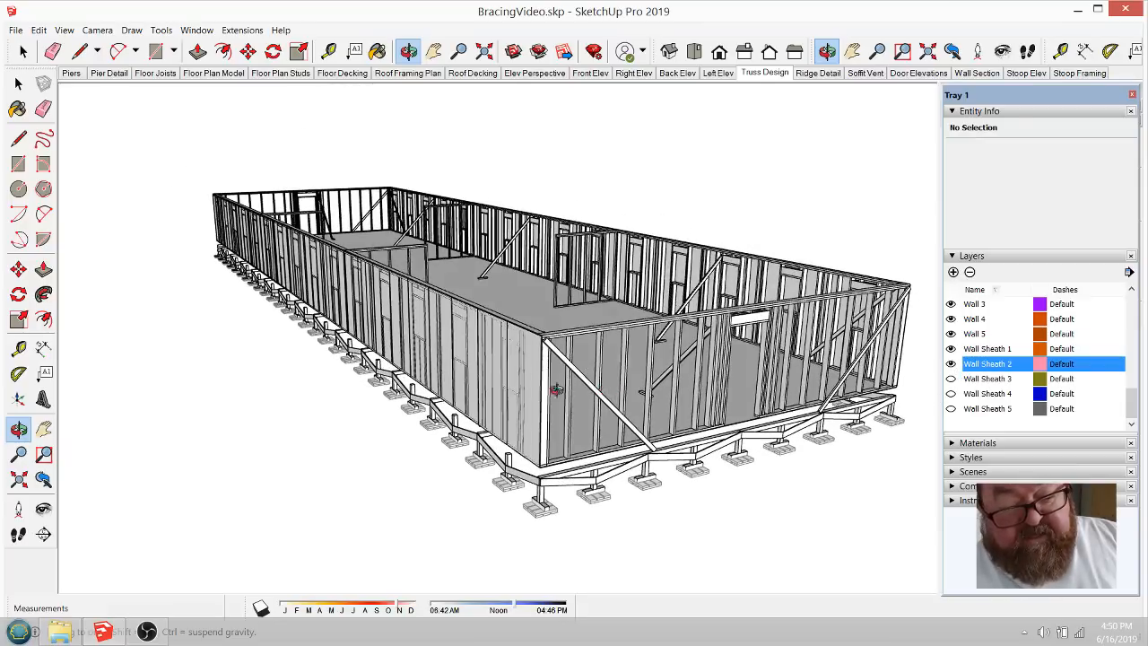
scroll(512, 379, "up", 5)
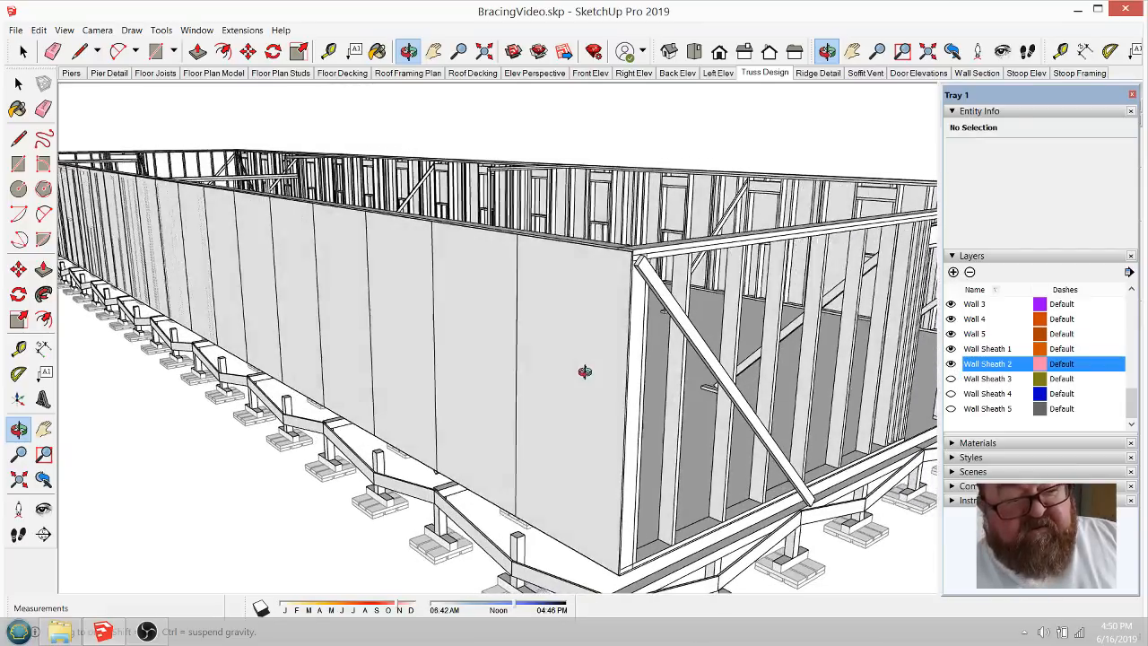
middle_click_drag(585, 371, 550, 358)
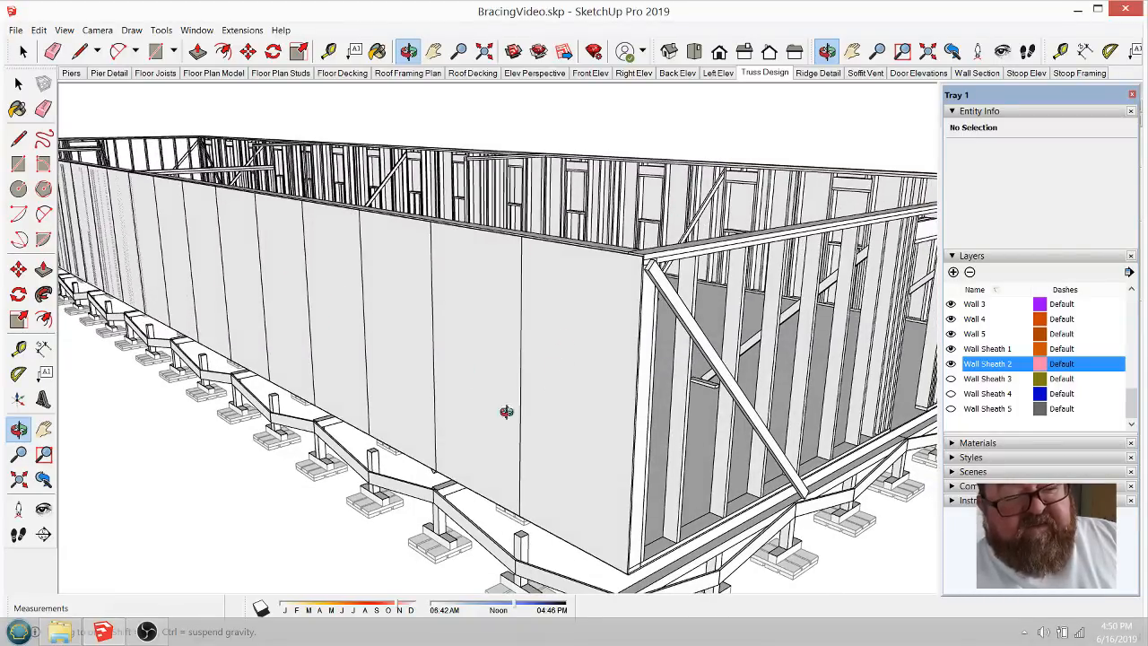
middle_click_drag(562, 398, 544, 400)
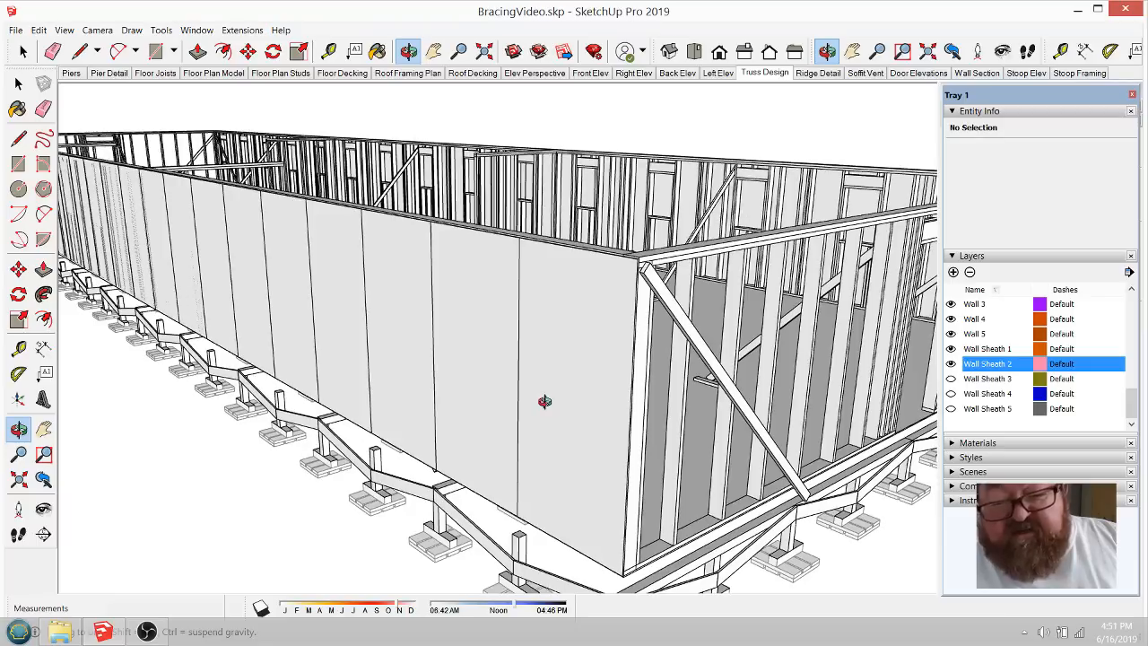
Step: Show the Wall Sheath 3 and Wall Sheath 4 layers and examine the sheathed end wall and corners with their temporary braces
left_click(951, 379)
left_click(950, 394)
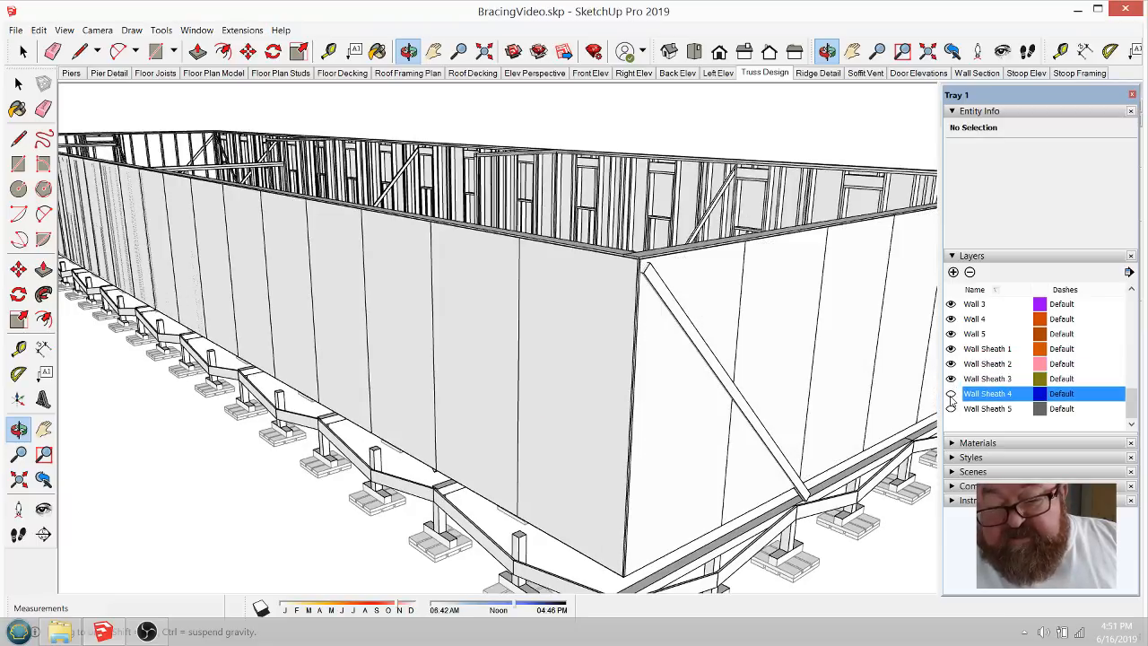
scroll(768, 367, "down", 10)
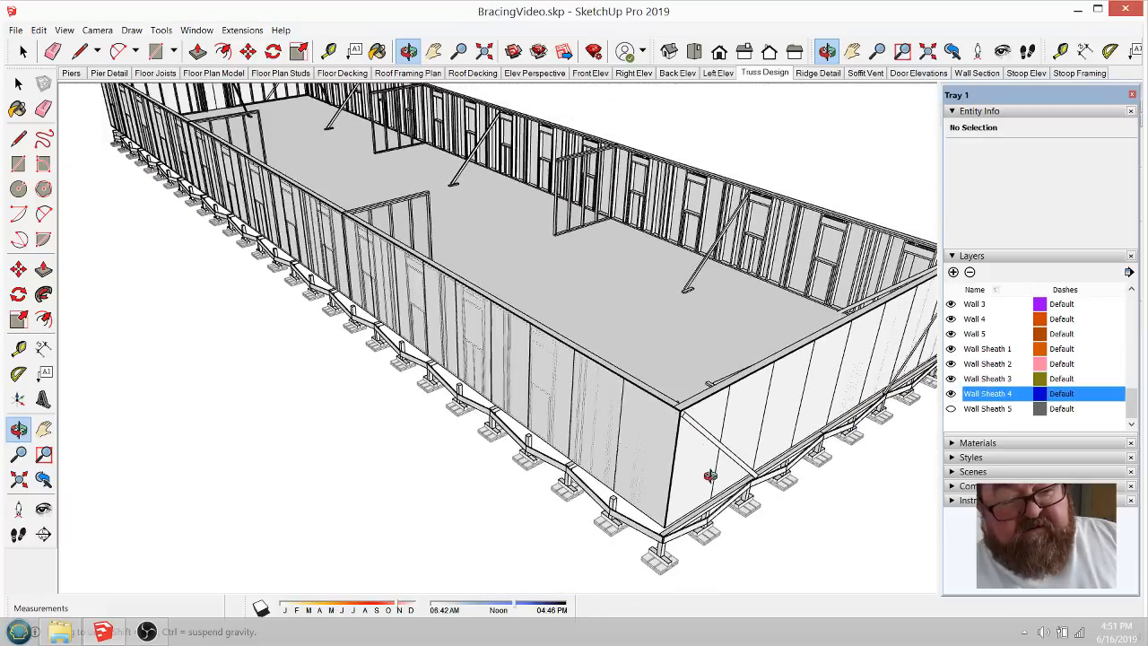
left_click_drag(760, 425, 654, 187)
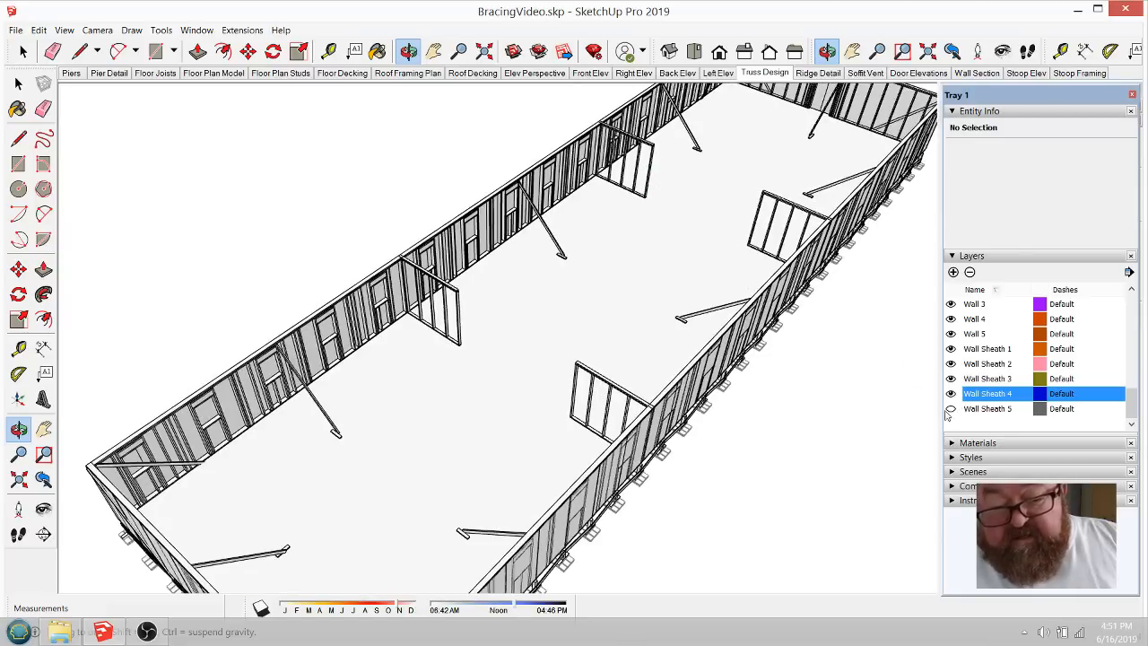
left_click_drag(764, 309, 801, 194)
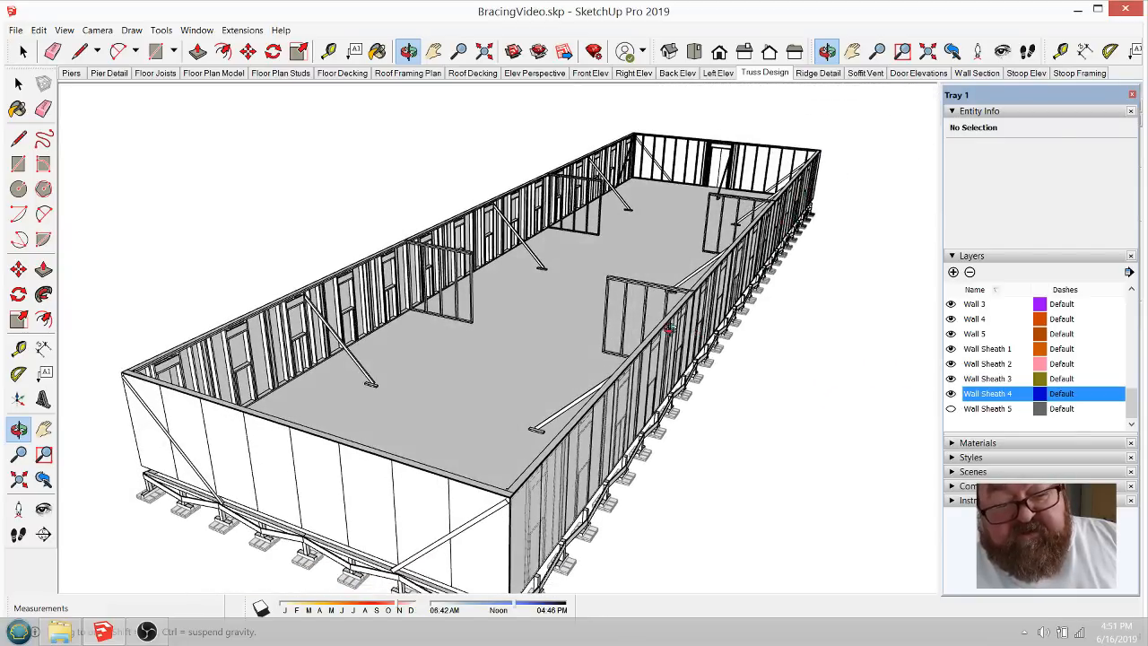
left_click_drag(668, 330, 675, 283)
scroll(526, 369, "up", 5)
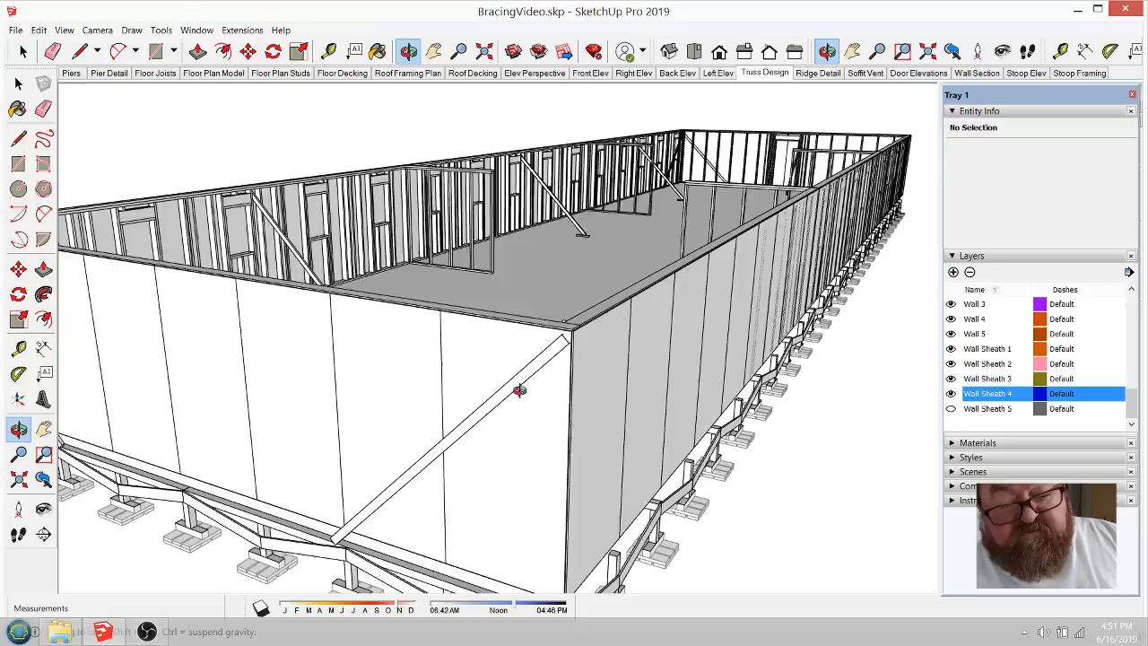
left_click_drag(519, 390, 539, 440)
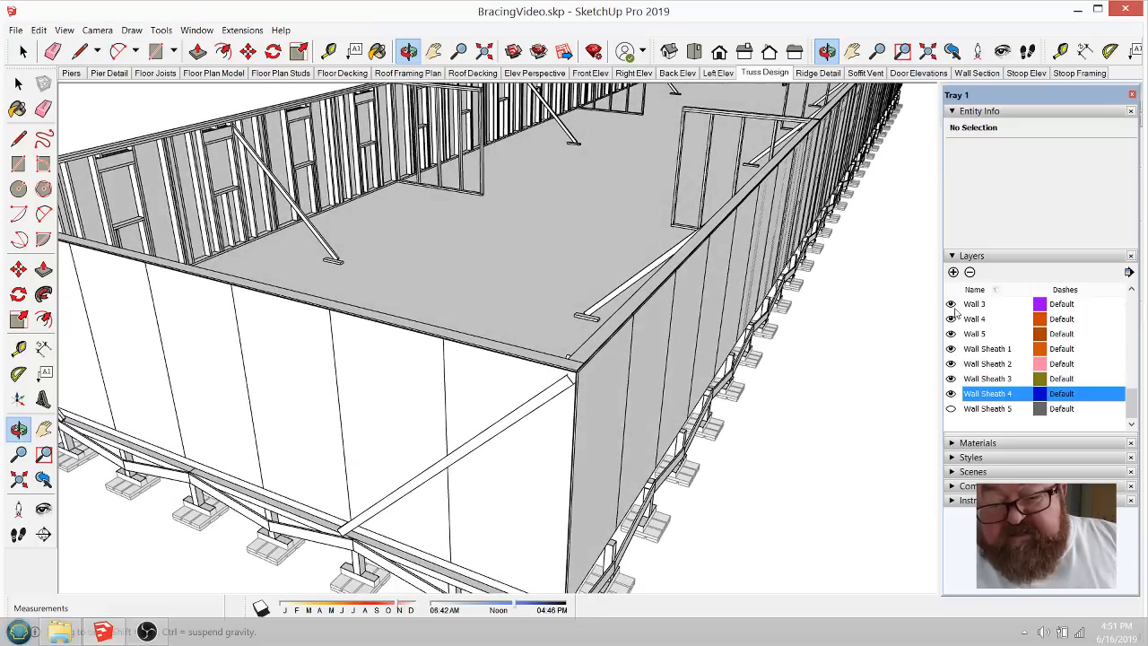
Step: Hide the Wall Sheath 1, 2, 3 and 4 layers and bring the framed building back into view
left_click(951, 349)
left_click(950, 363)
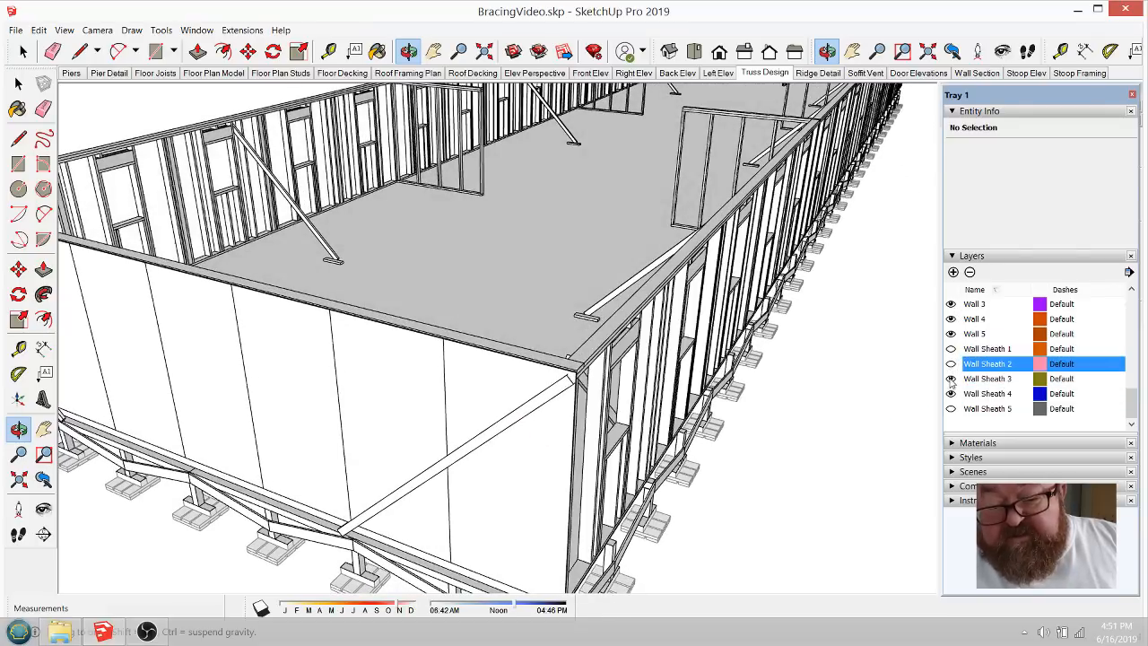
left_click(951, 379)
left_click(950, 394)
left_click_drag(656, 389, 508, 391)
scroll(661, 461, "down", 4)
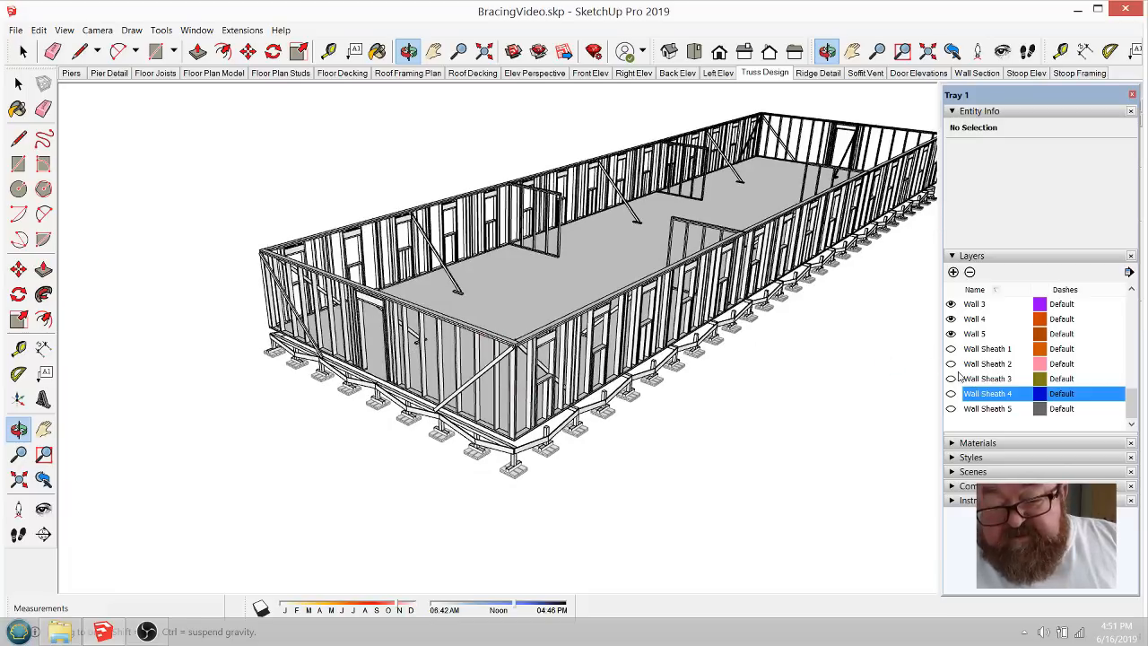
Step: Show the Roof Trusses layer and examine the gable end, its corner brace and the trusses bearing on the walls
scroll(957, 377, "up", 2)
left_click(950, 333)
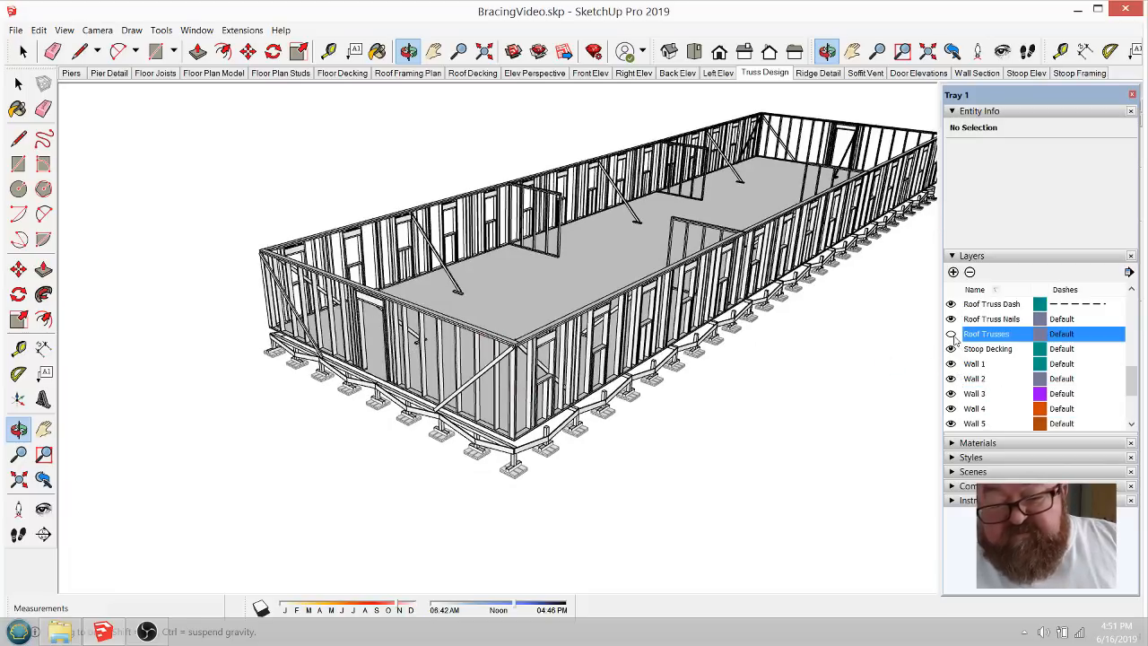
left_click_drag(487, 290, 585, 287)
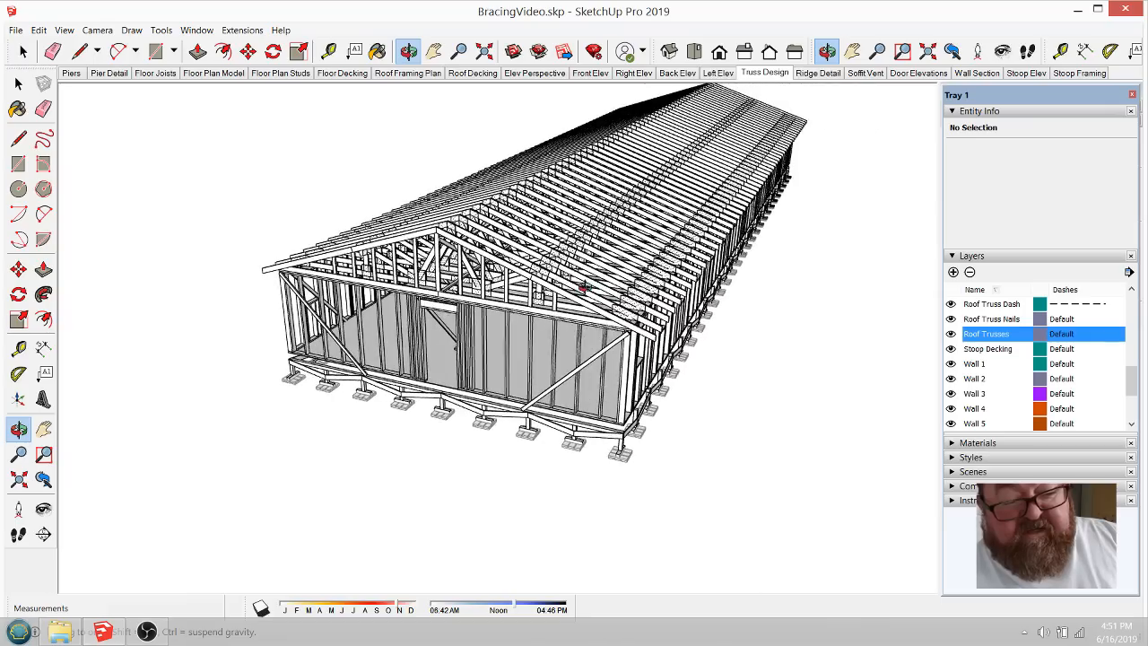
scroll(624, 331, "up", 3)
scroll(624, 331, "up", 5)
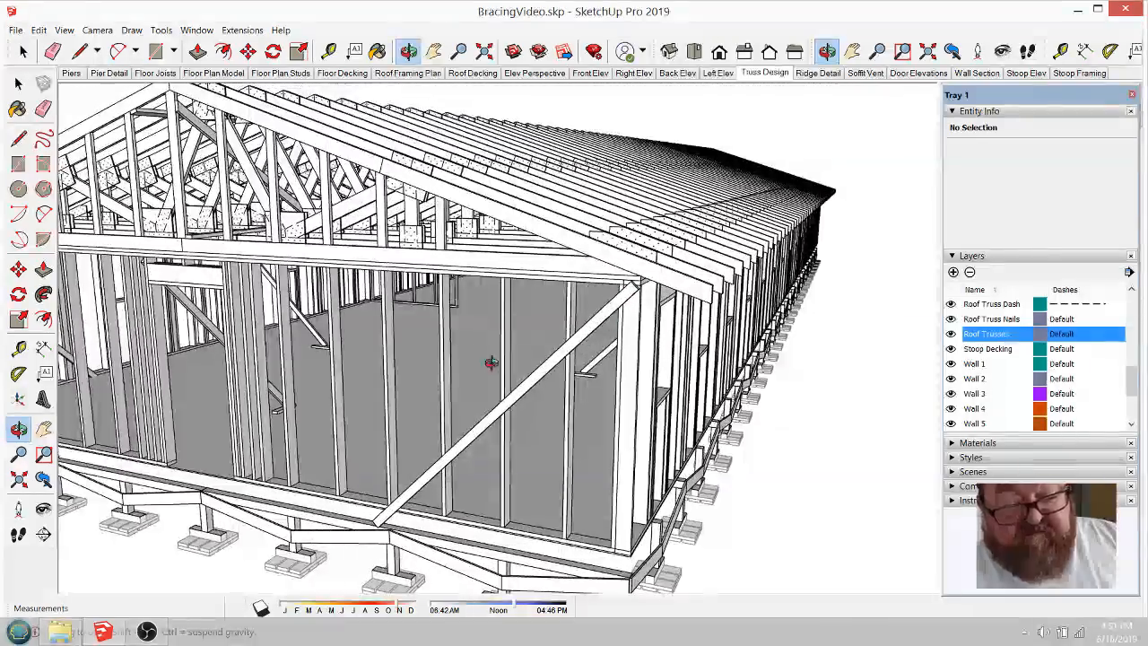
scroll(492, 363, "up", 2)
left_click_drag(536, 312, 587, 310)
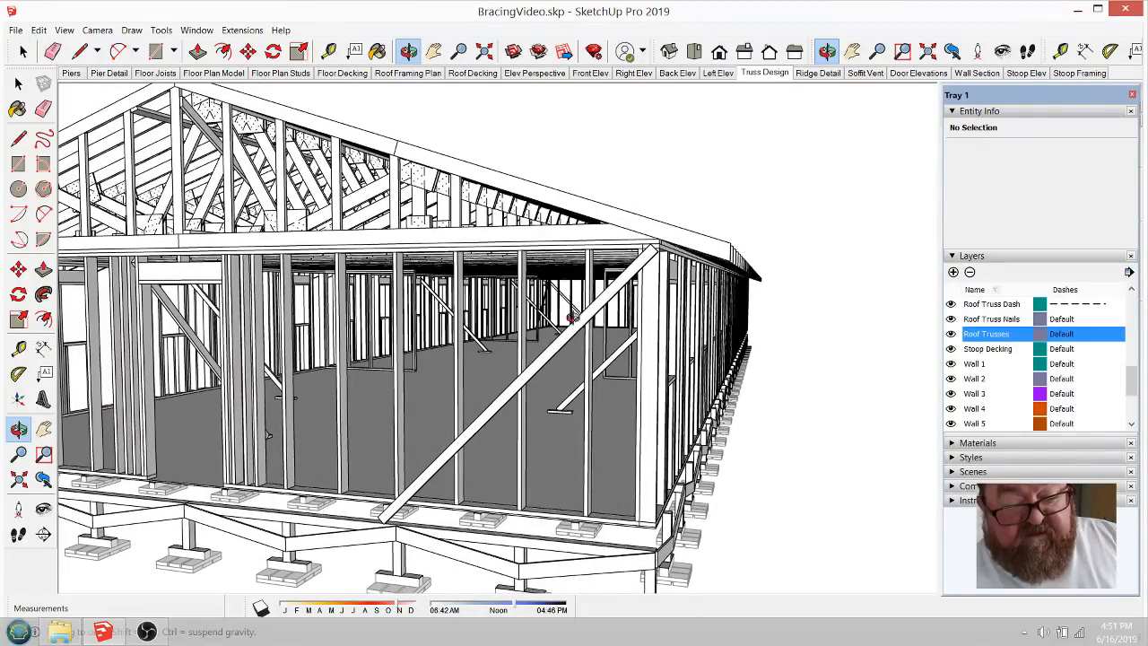
scroll(606, 288, "down", 5)
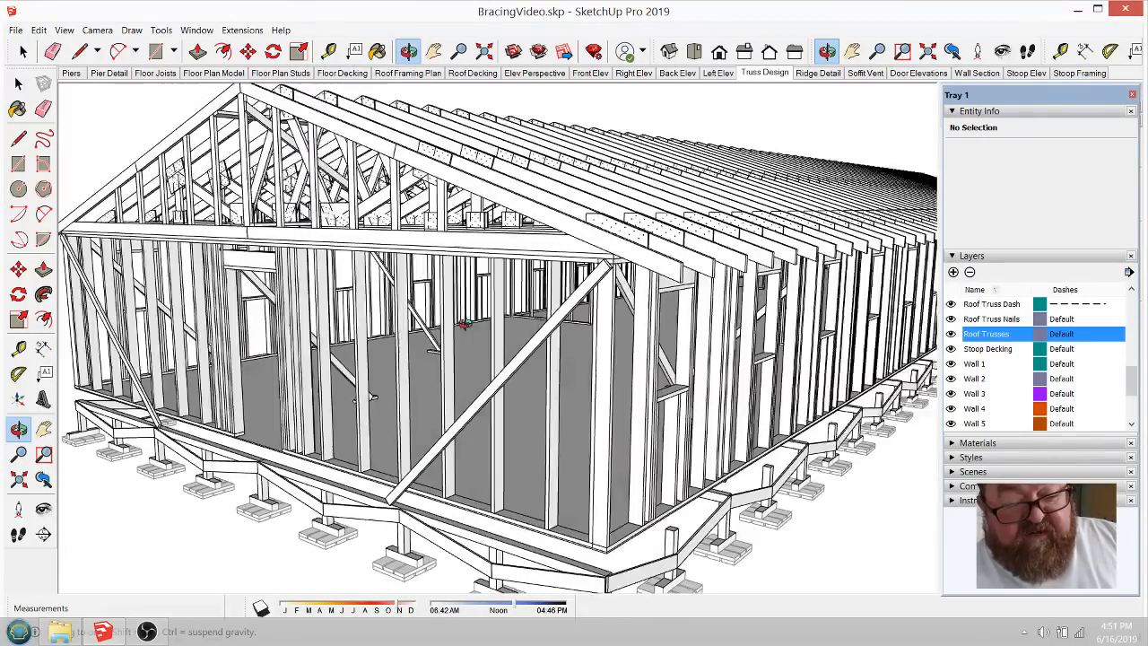
scroll(597, 289, "up", 3)
mouse_move(521, 375)
left_mouse_down()
mouse_move(510, 387)
mouse_move(574, 412)
mouse_move(597, 476)
mouse_move(573, 390)
left_mouse_up()
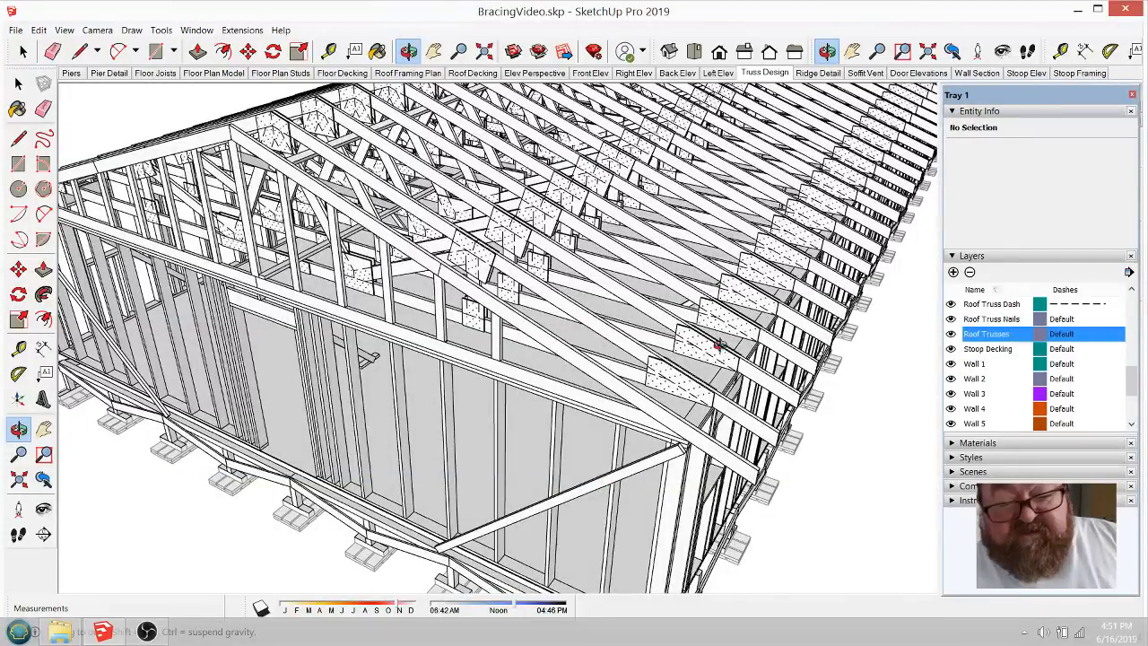
Step: Show the Roof Decking layer briefly over the trusses at the gable end and hide it again
scroll(967, 337, "up", 1)
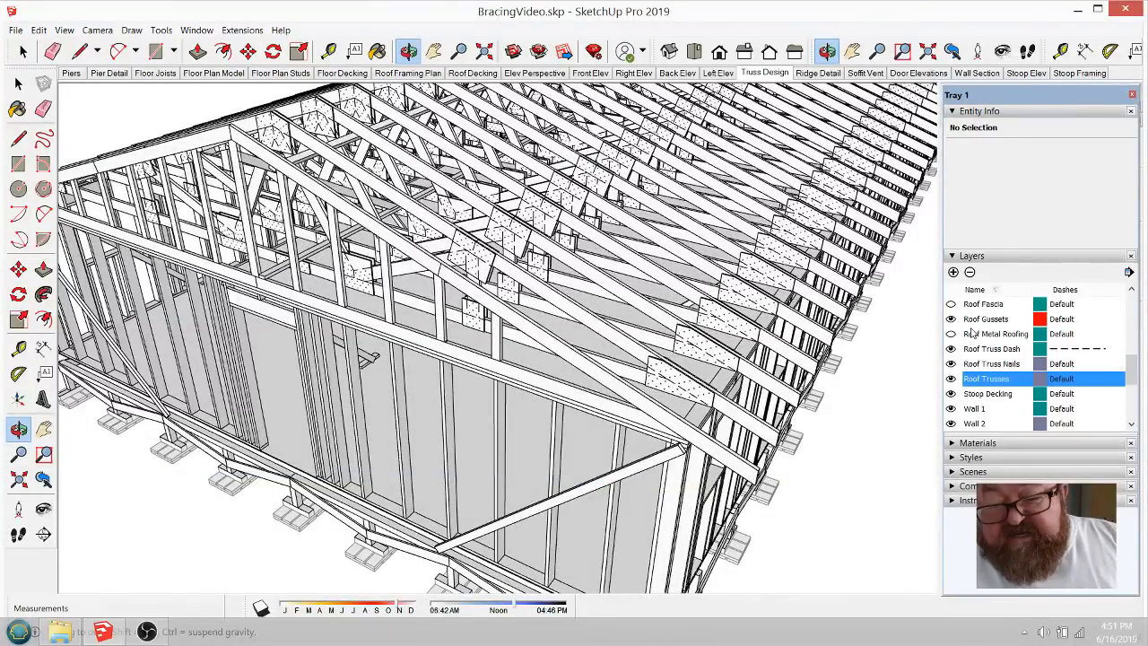
scroll(973, 360, "up", 1)
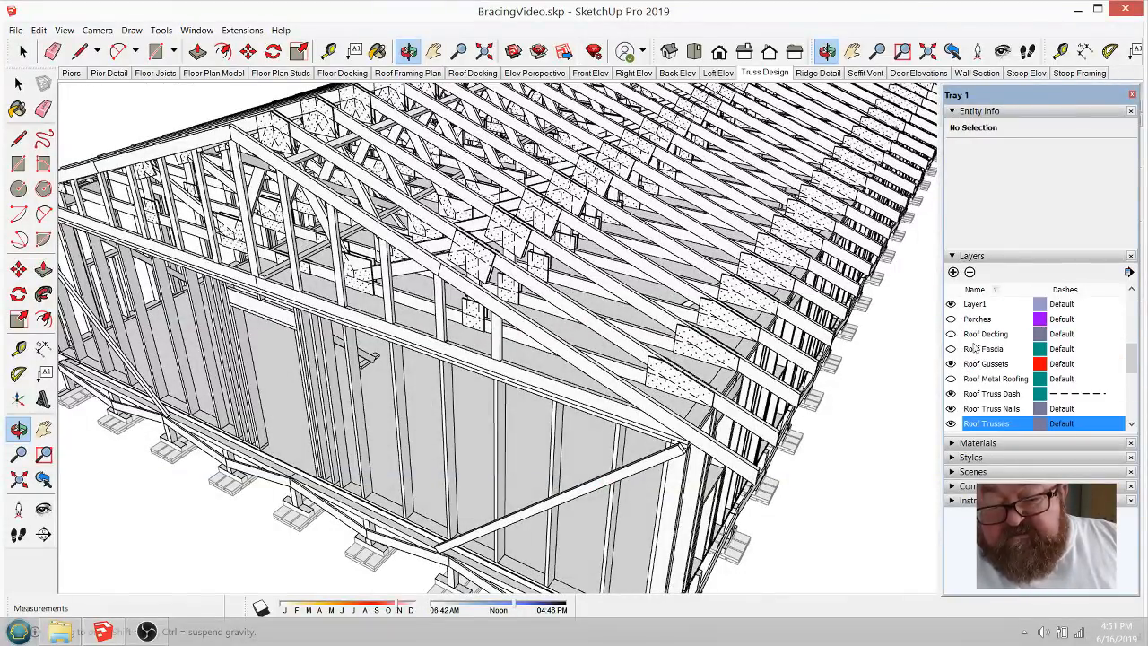
left_click(951, 335)
left_click_drag(717, 336, 850, 332)
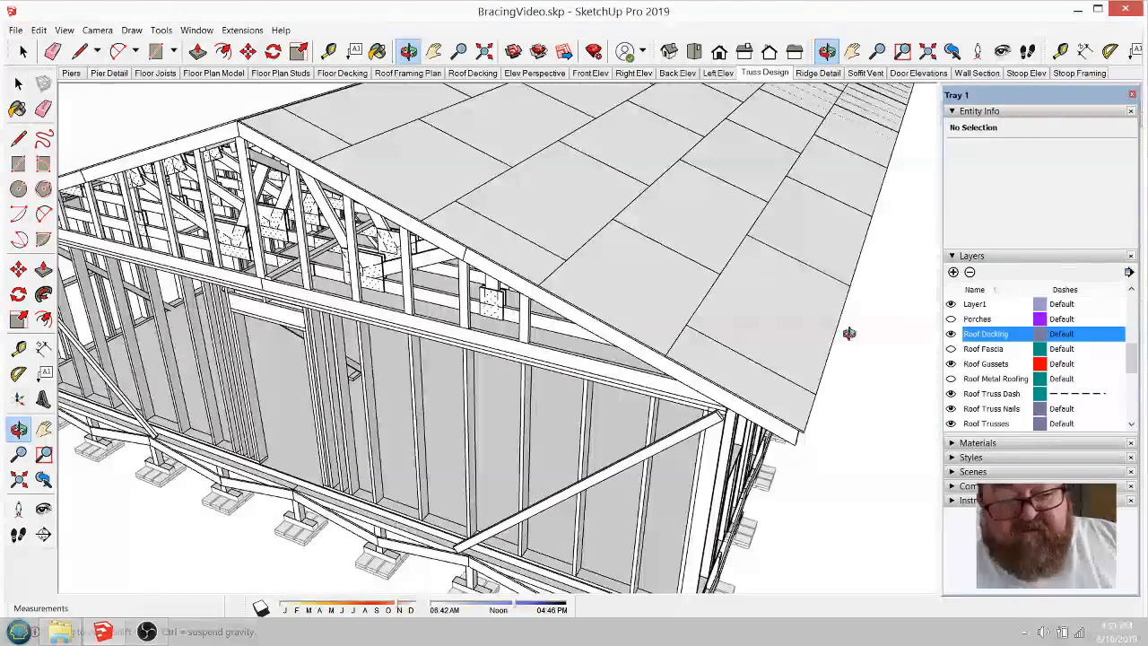
left_click(951, 334)
Step: Examine the lengthwise and diagonal braces that tie the roof trusses to the gable end, from above and from inside
scroll(493, 340, "up", 5)
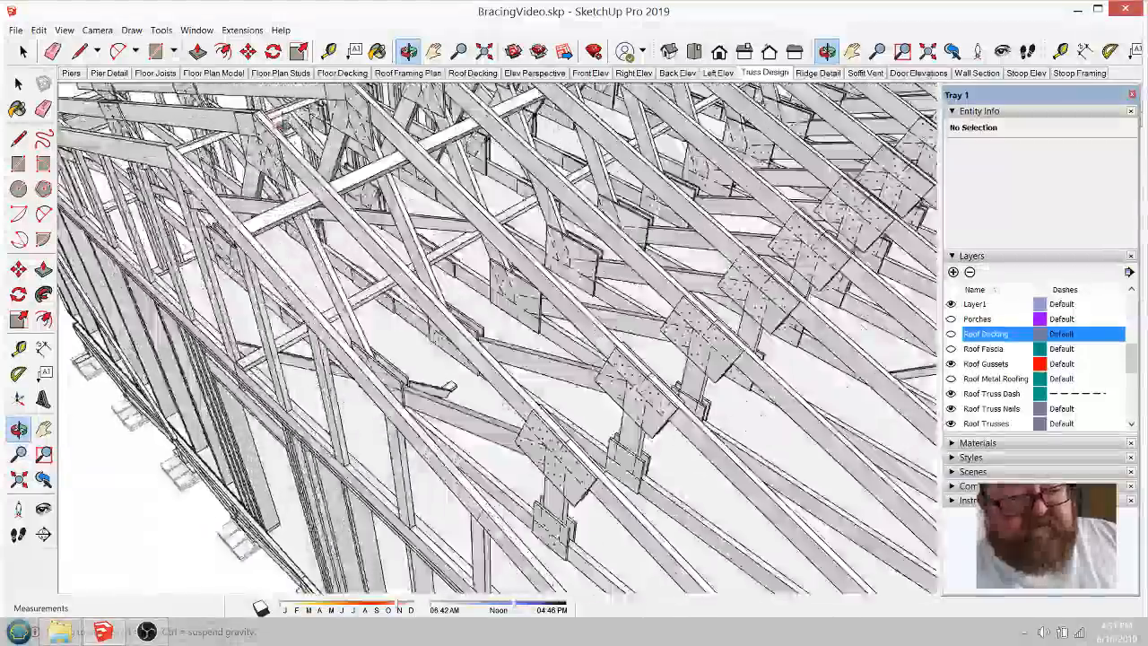
left_click_drag(278, 125, 403, 370)
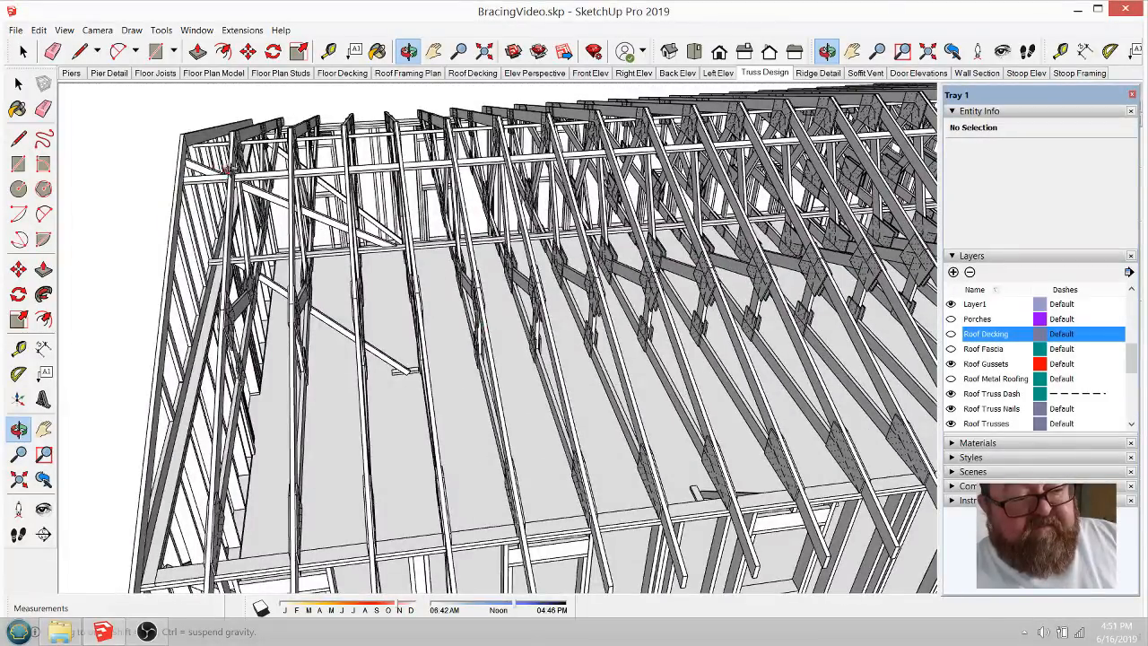
scroll(271, 202, "up", 3)
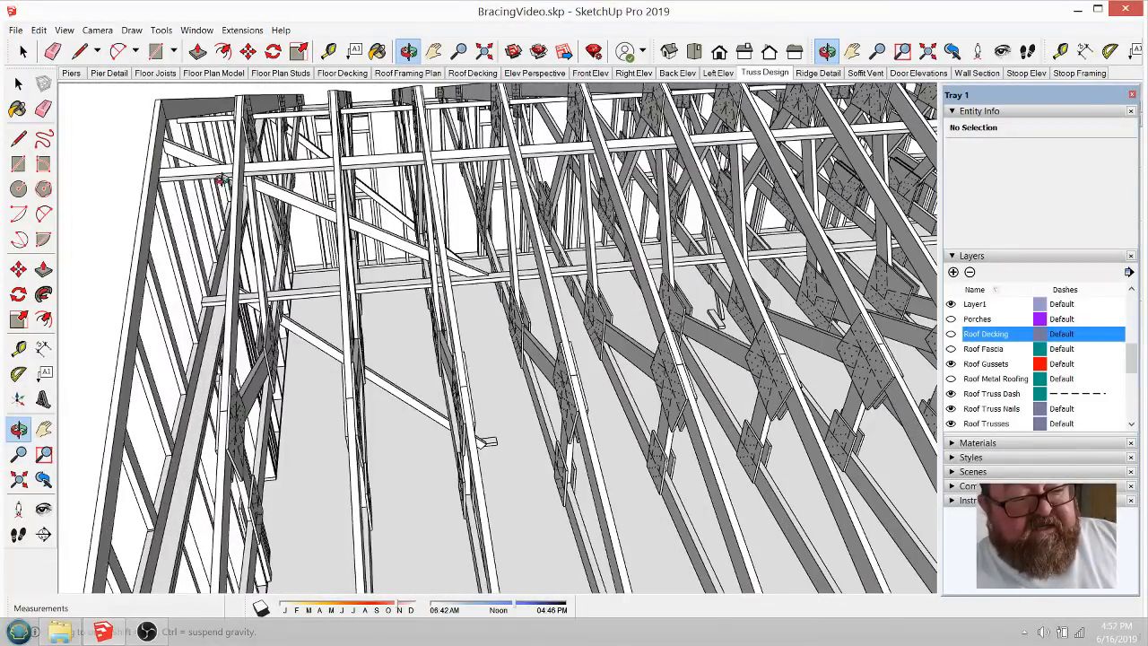
left_click_drag(406, 243, 589, 297)
left_click_drag(590, 279, 703, 334)
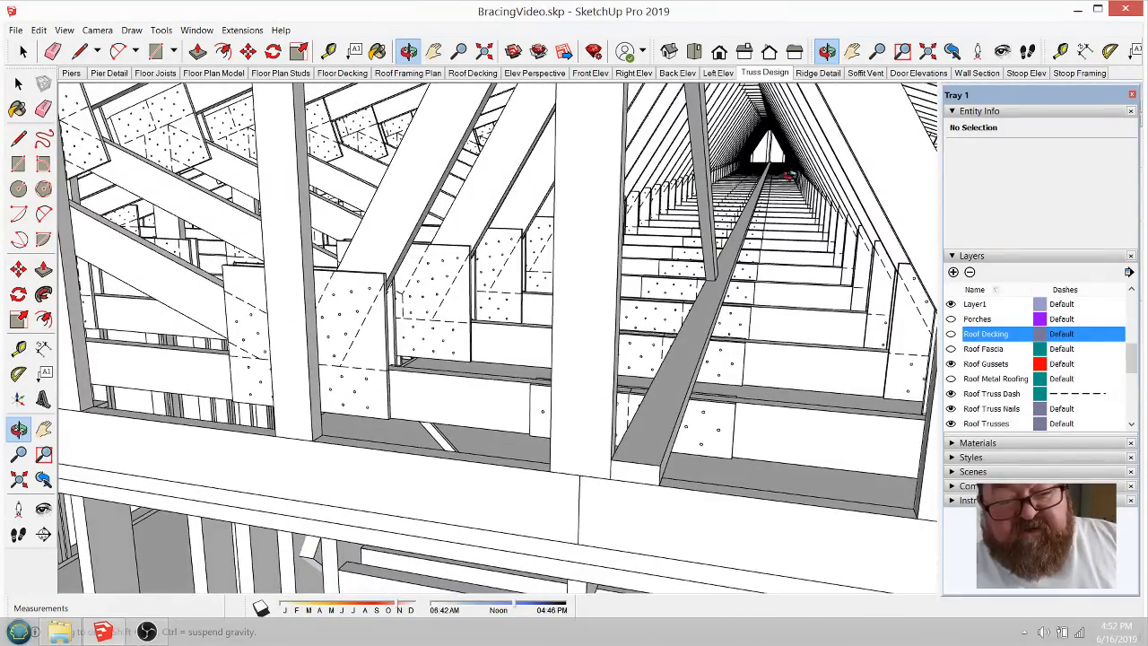
scroll(788, 177, "down", 4)
left_click_drag(408, 256, 549, 222)
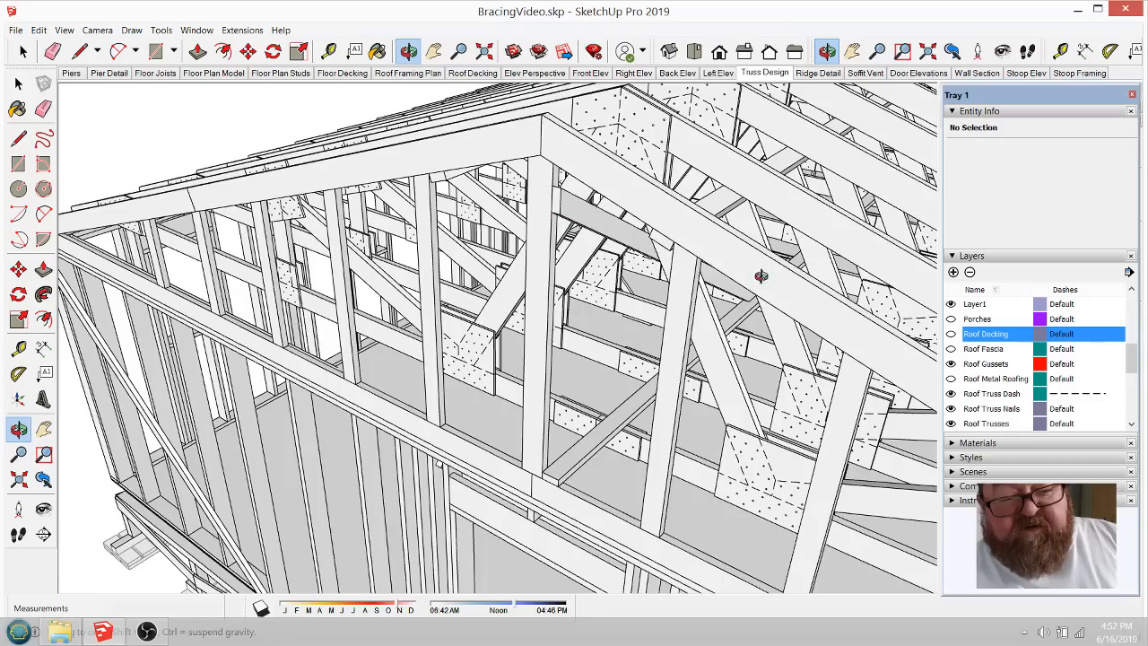
Step: Show the Roof Decking and Roof Metal Roofing layers over the trusses
left_click_drag(760, 275, 918, 336)
left_click(951, 333)
left_click_drag(730, 305, 643, 303)
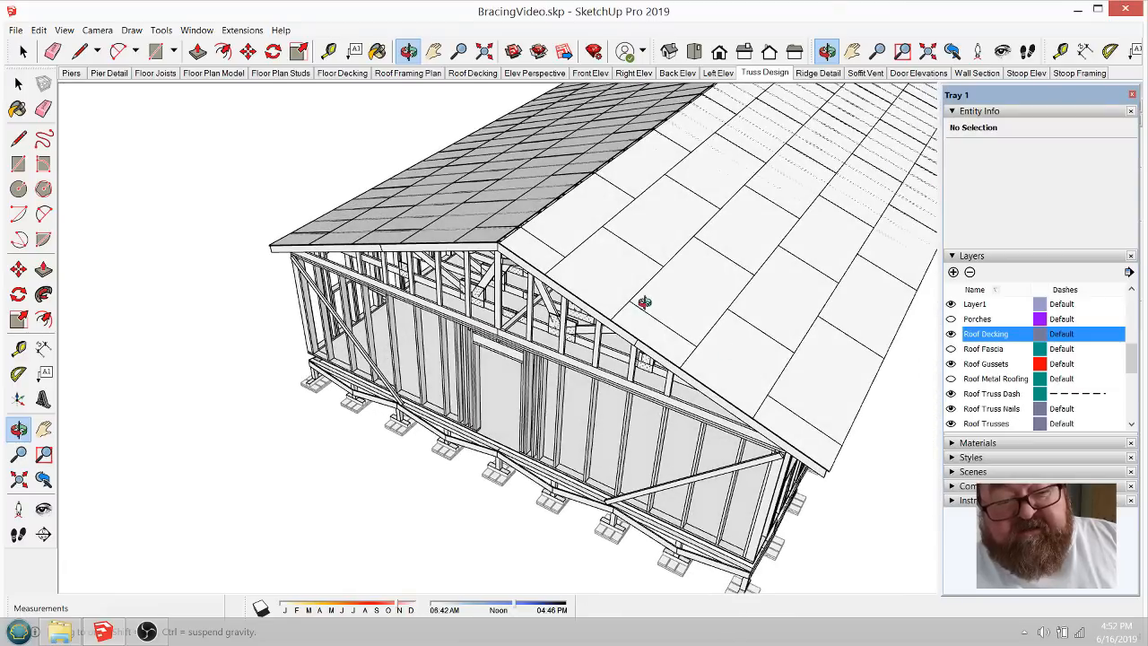
left_click(951, 378)
left_click_drag(705, 330, 708, 239)
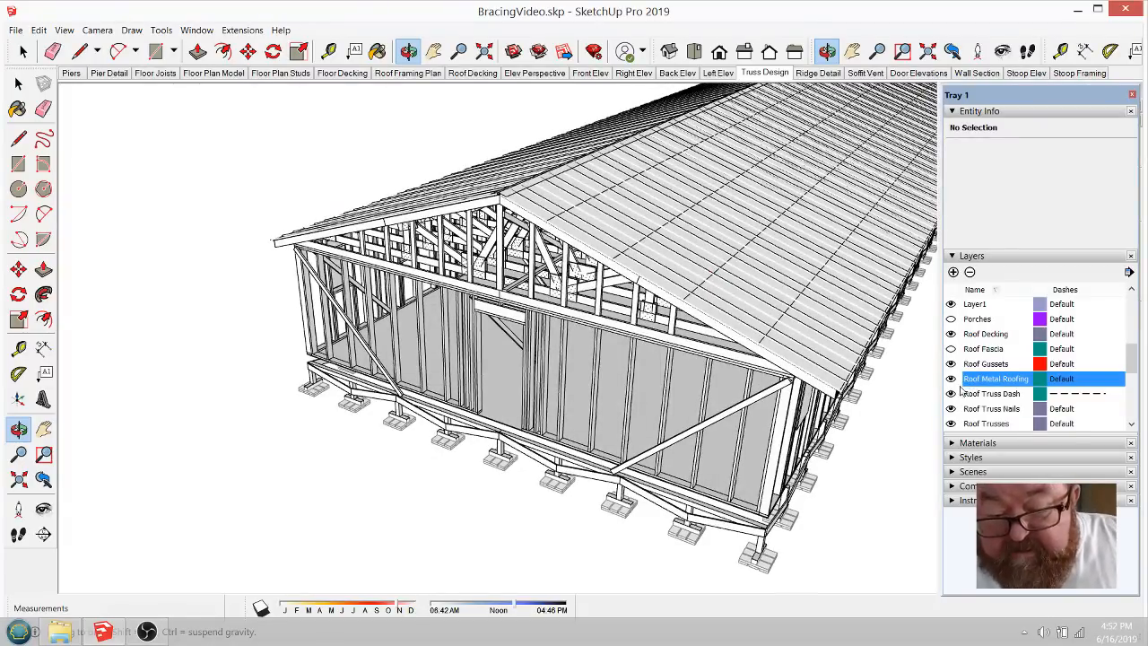
Step: Hide the Roof Decking layer and examine the metal roofing directly over the trusses at the gable end
left_click(950, 334)
left_click_drag(758, 320, 666, 381)
left_click_drag(642, 326, 690, 264)
left_click_drag(607, 243, 657, 168)
left_click_drag(710, 269, 767, 337)
left_click_drag(650, 333, 734, 287)
left_click_drag(481, 289, 617, 266)
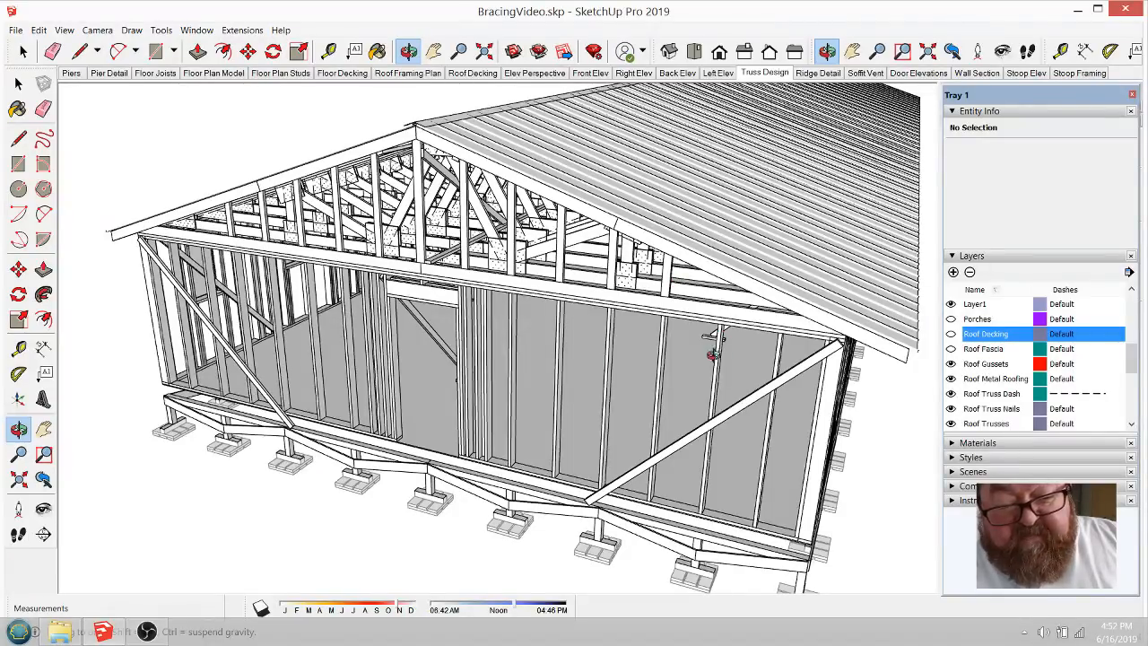
left_click_drag(712, 354, 635, 355)
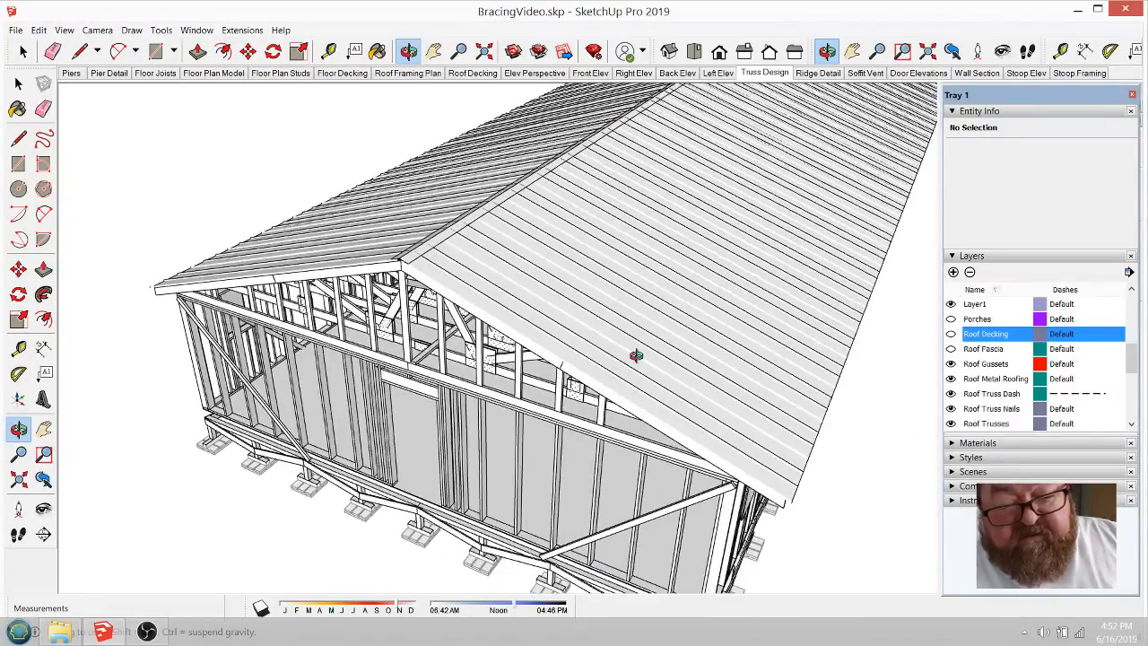
Step: Hide the Roof Gussets, Roof Metal Roofing, Roof Truss Dash, Roof Truss Nails and Roof Trusses layers
left_click(951, 366)
left_click(952, 379)
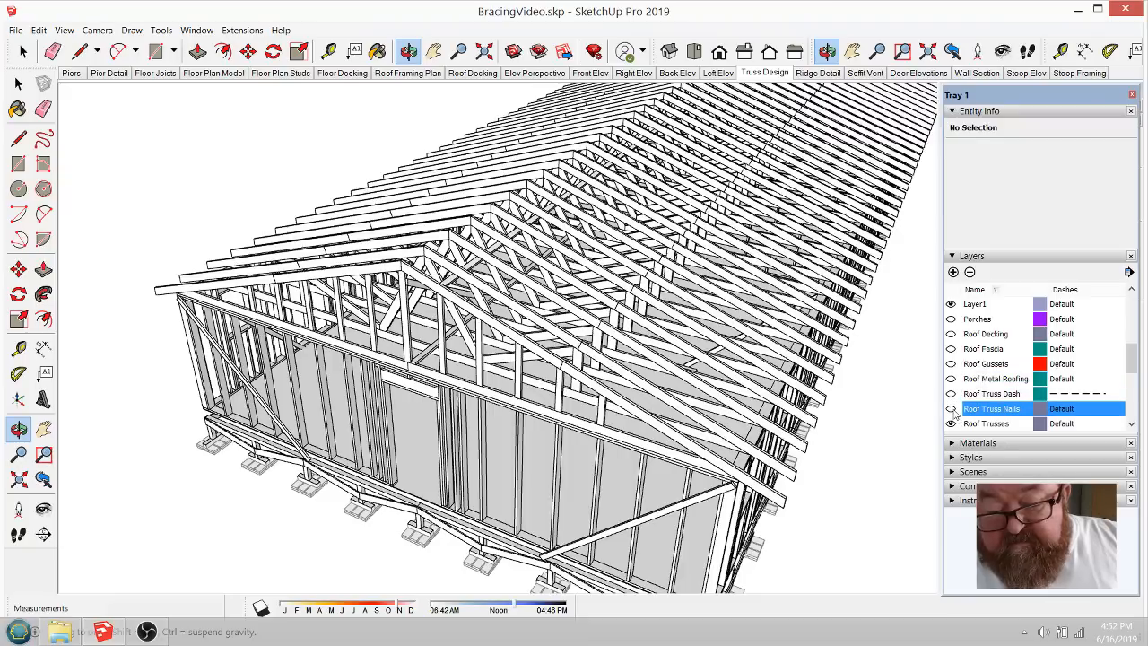
scroll(966, 399, "down", 1)
left_click(950, 378)
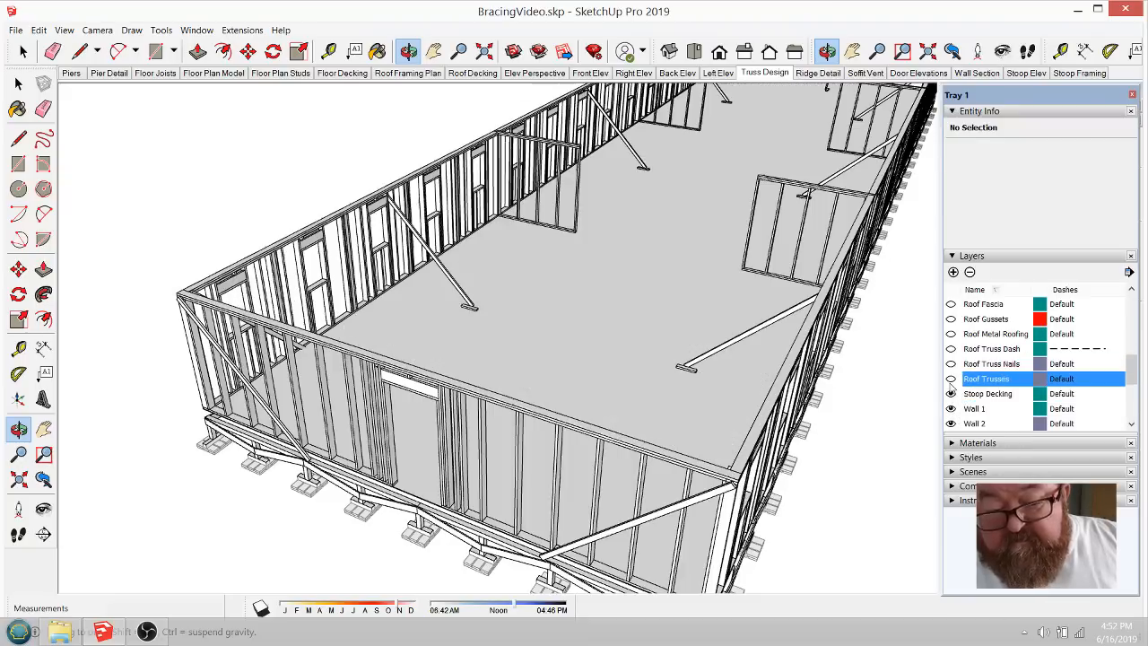
Step: Examine the diagonal corner braces on the end wall and the temporary braces along the open stud walls
left_click_drag(696, 335, 808, 300)
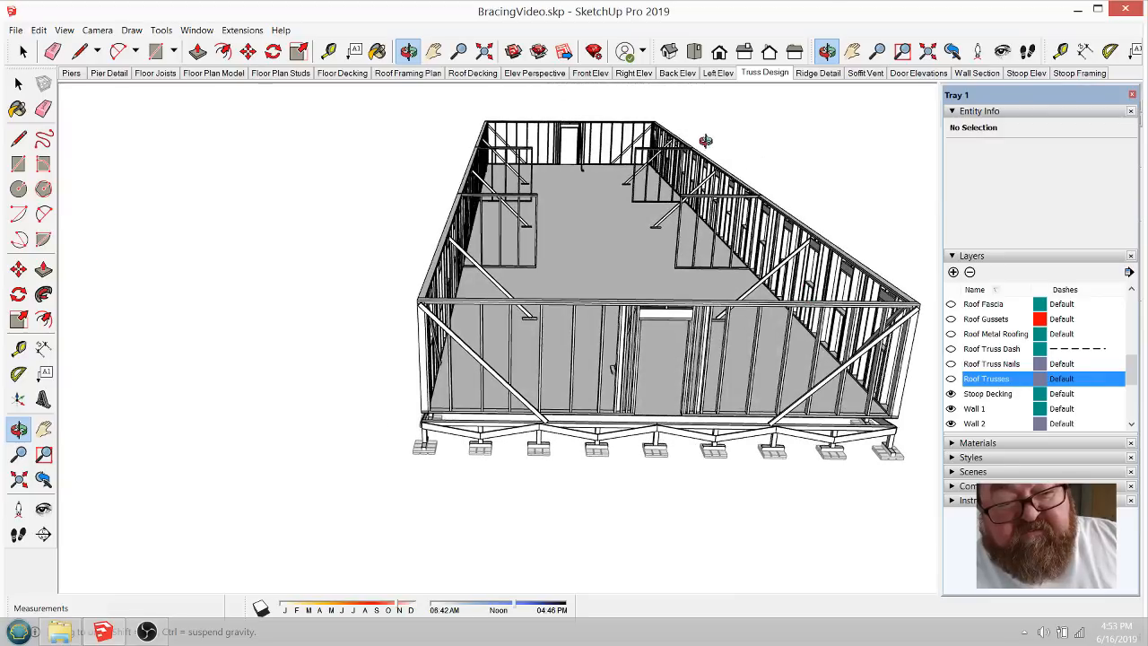
left_click_drag(818, 279, 612, 282)
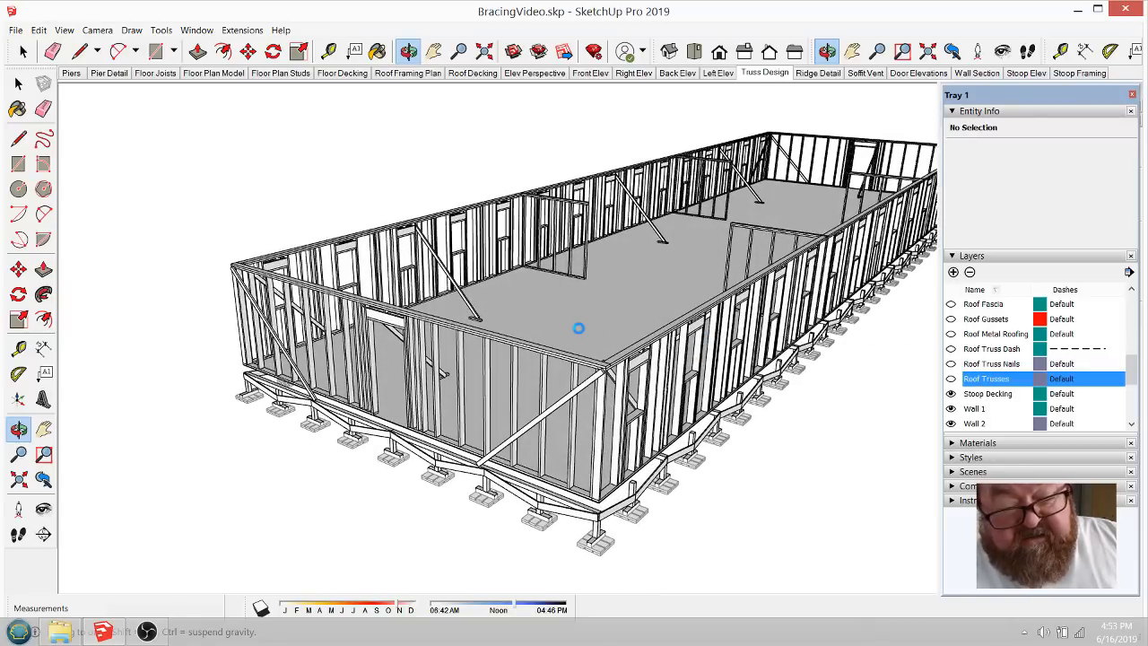
left_click_drag(579, 328, 574, 326)
left_click_drag(480, 311, 550, 297)
scroll(607, 366, "up", 6)
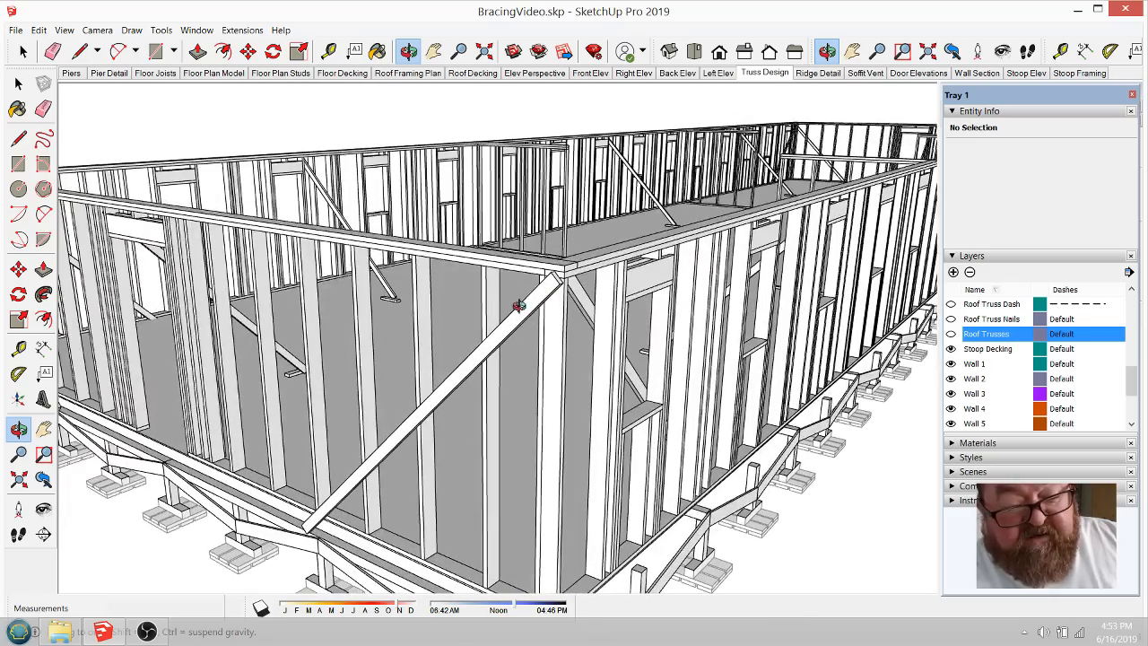
scroll(536, 304, "up", 4)
scroll(585, 319, "down", 2)
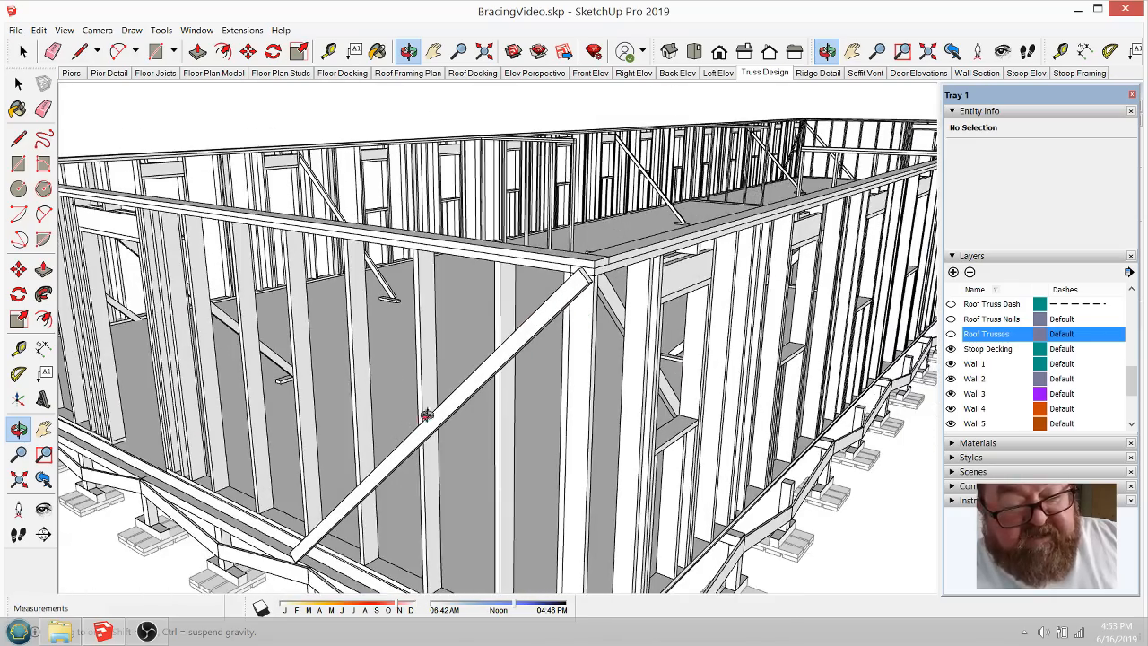
scroll(591, 318, "down", 3)
left_click_drag(553, 321, 732, 221)
scroll(755, 305, "down", 3)
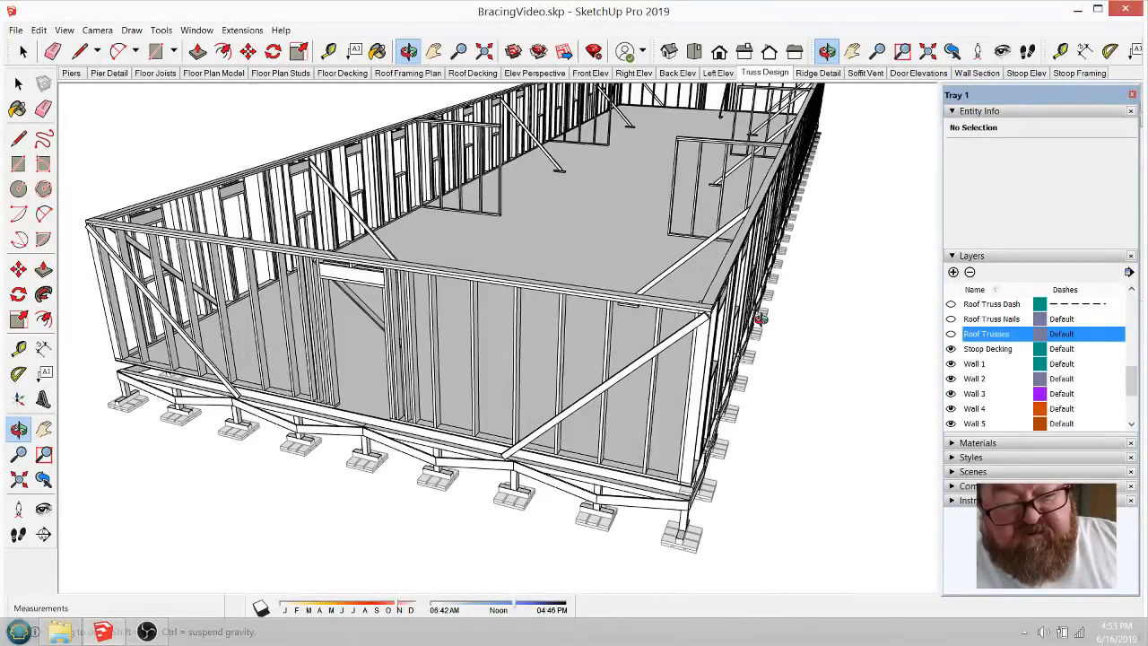
left_click_drag(403, 314, 342, 303)
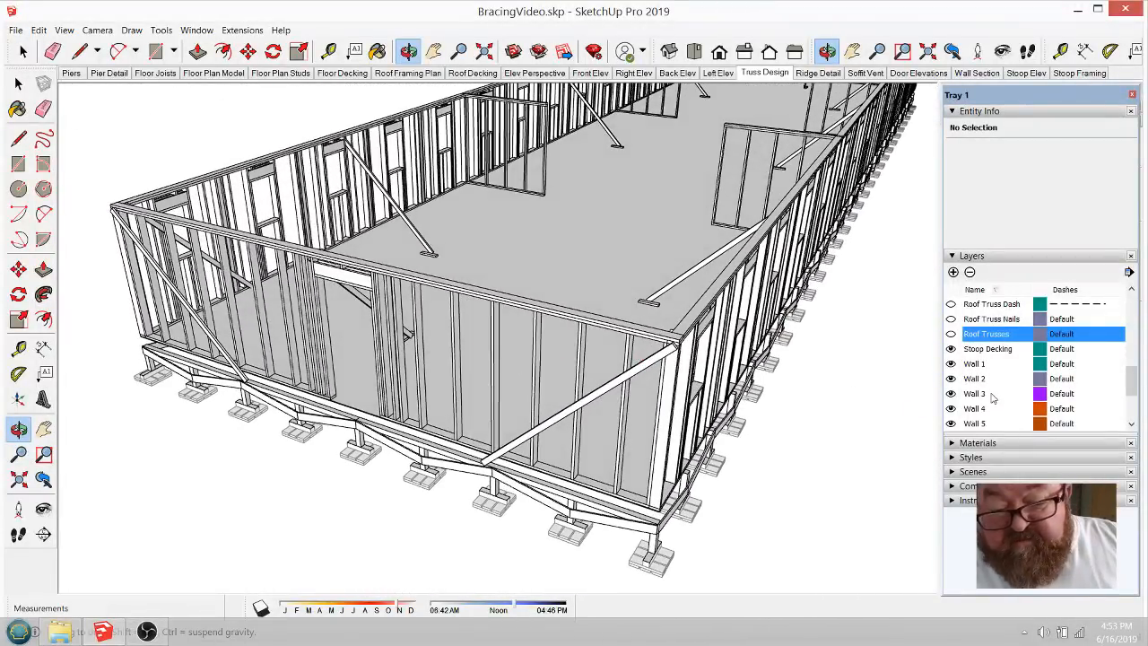
Step: Hide and show the Wall 1 and Wall 2 layers in turn, and hide the Stoop Decking layer
left_click(951, 367)
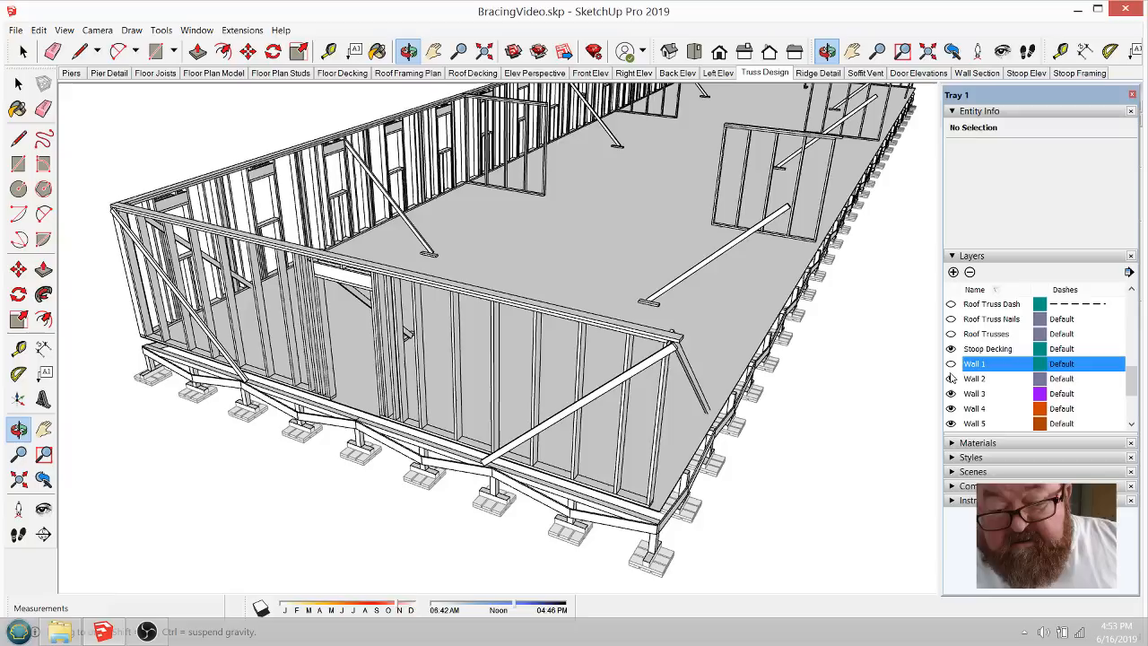
left_click(951, 378)
left_click(949, 353)
left_click(952, 364)
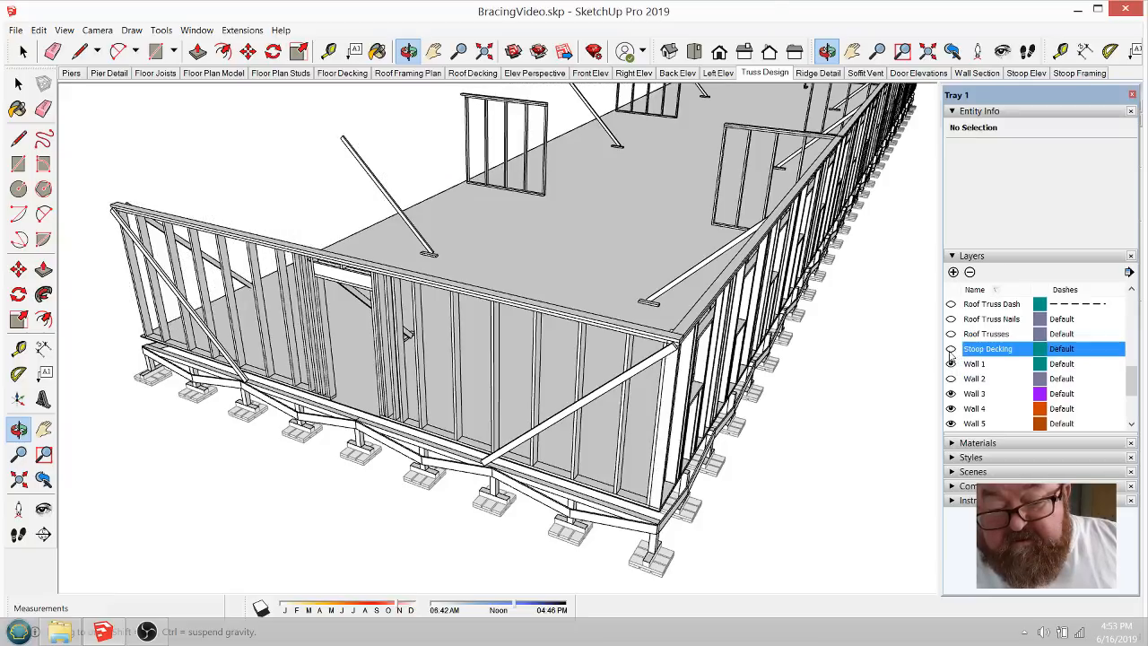
left_click(950, 378)
Step: Show the Wall Sheath 1 through Wall Sheath 5 layers on the framed walls
scroll(966, 370, "down", 3)
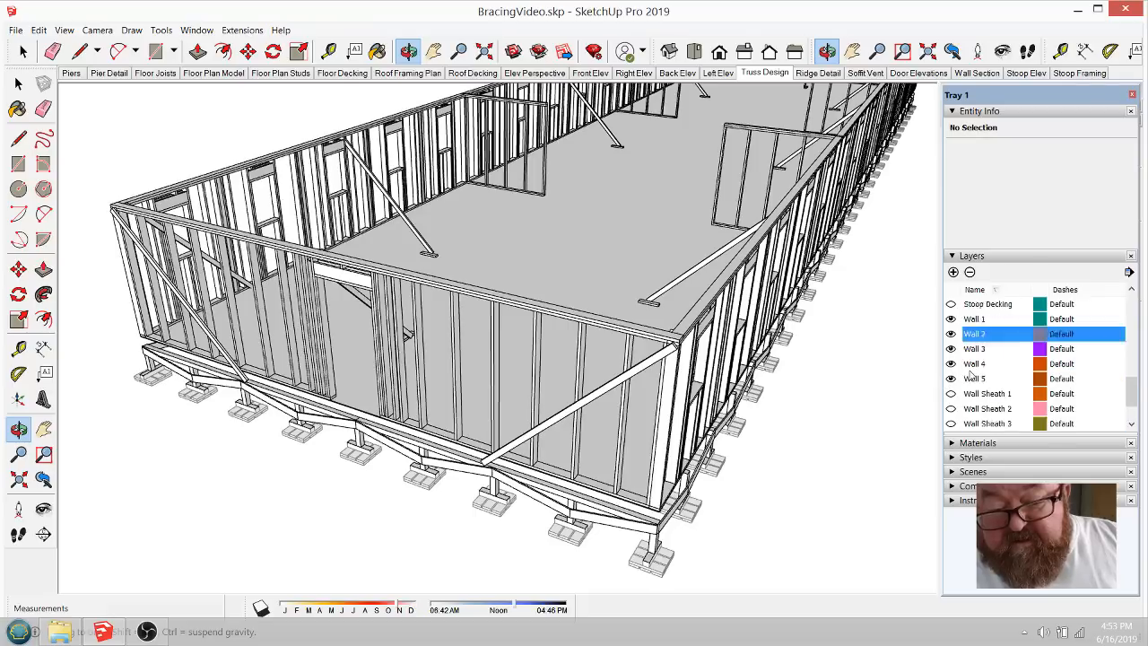
left_click(950, 348)
left_click(951, 363)
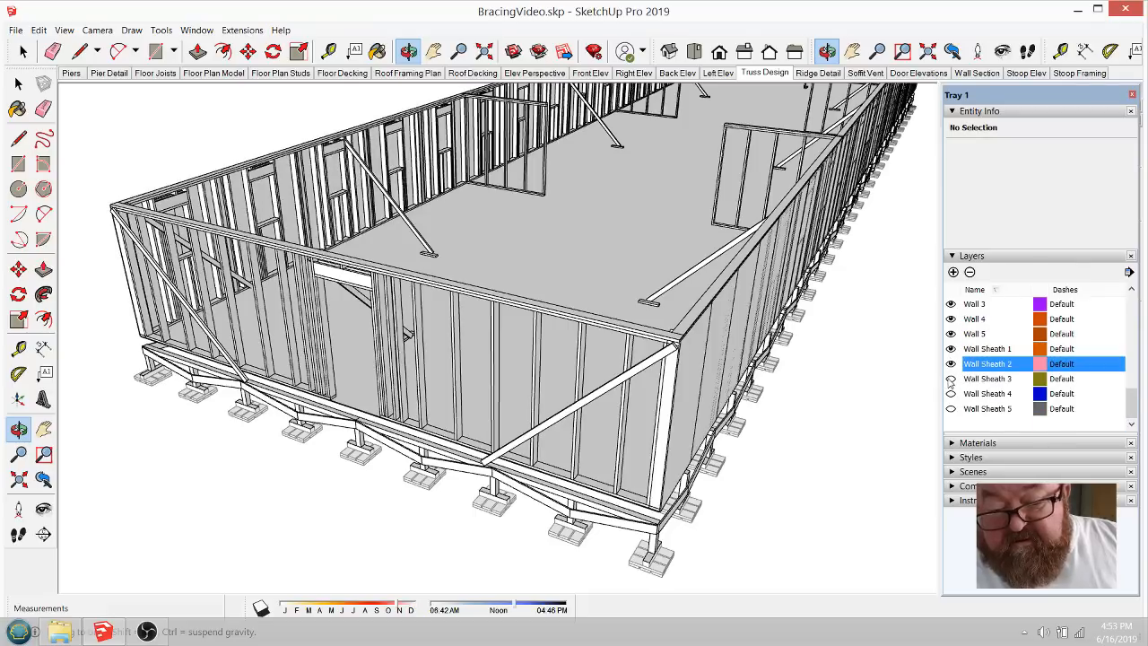
left_click(950, 378)
left_click(951, 408)
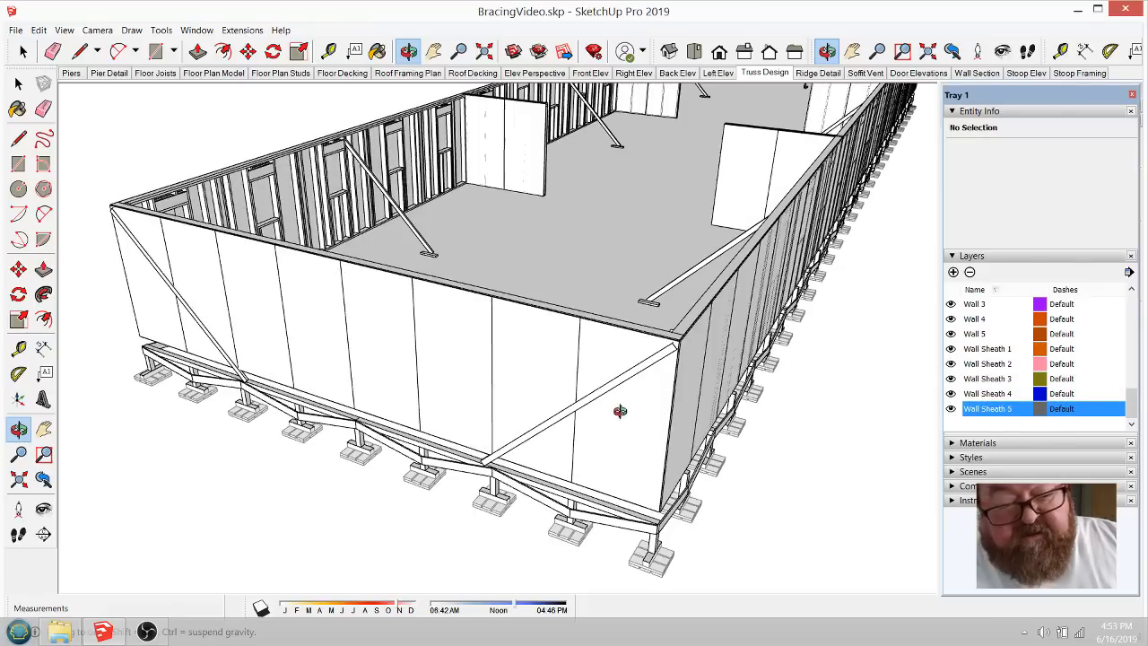
Step: Examine the sheathed partition walls where they meet the long exterior wall, from above and close up
middle_click_drag(619, 410, 701, 471)
scroll(700, 469, "down", 5)
middle_click_drag(572, 333, 677, 236)
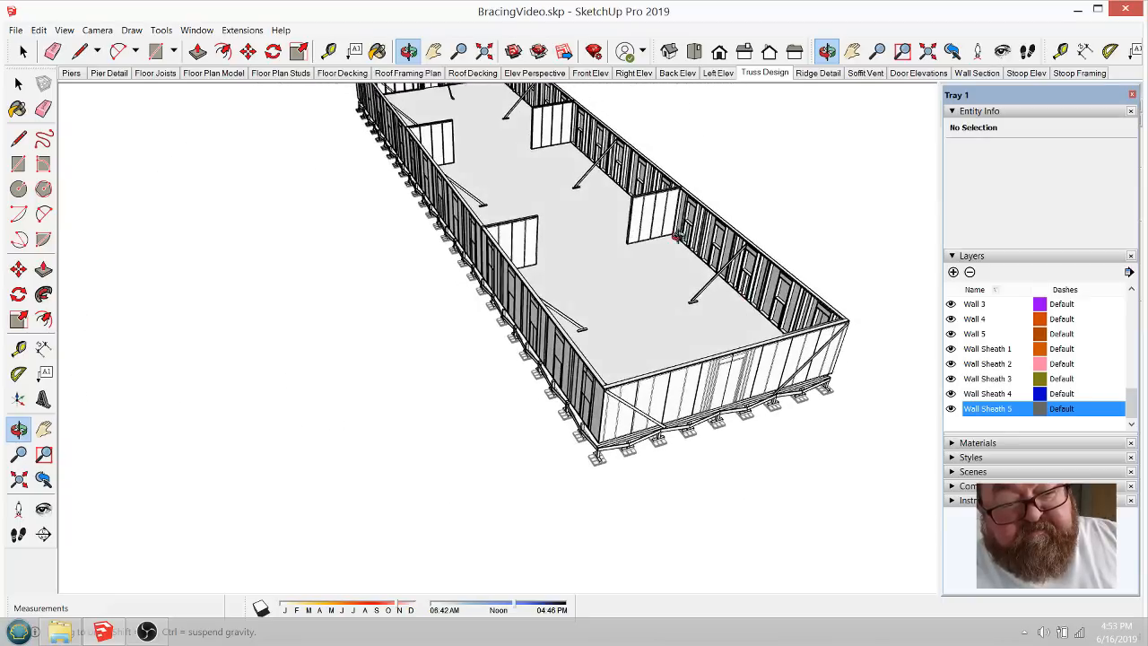
scroll(677, 236, "up", 6)
scroll(805, 363, "down", 4)
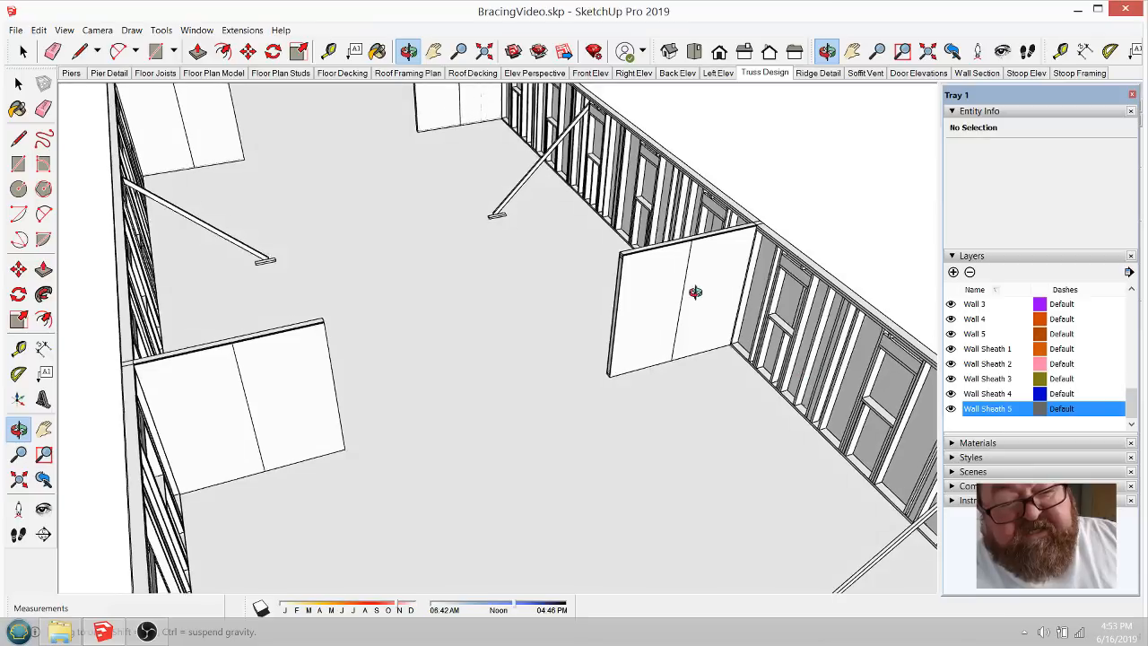
scroll(695, 290, "up", 2)
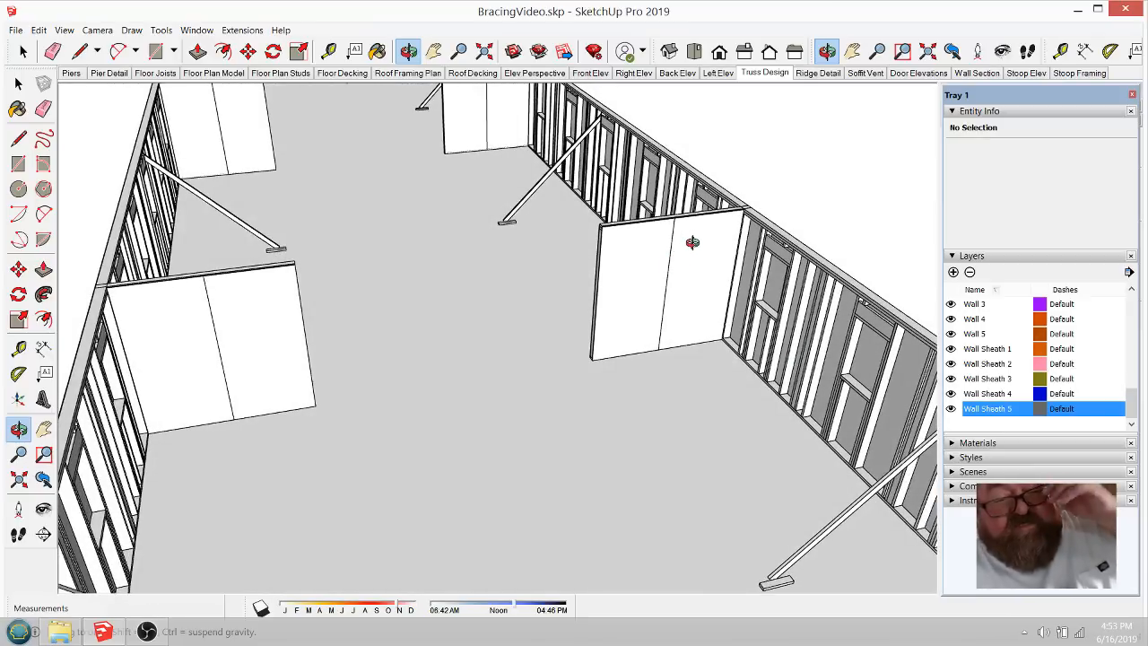
middle_click_drag(692, 242, 671, 262)
scroll(729, 269, "up", 5)
middle_click_drag(727, 227, 772, 260)
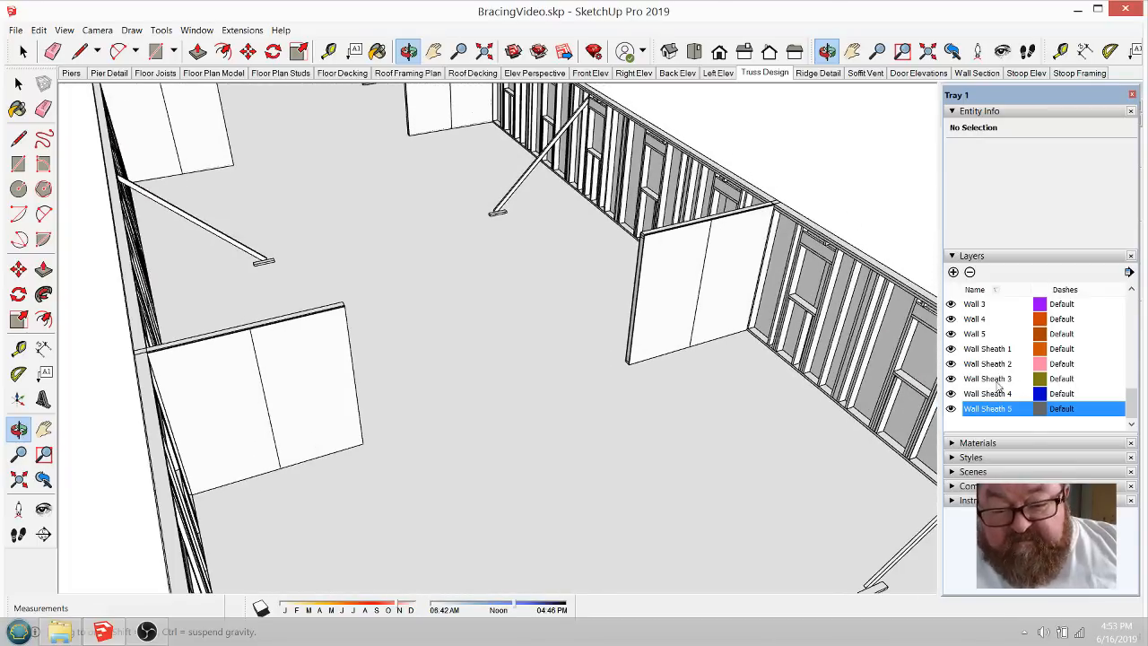
Step: Hide the Wall Sheath 5 layer to inspect the partition wall's studs, and show the layer again
left_click(951, 409)
middle_click_drag(705, 276, 650, 299)
scroll(661, 263, "up", 5)
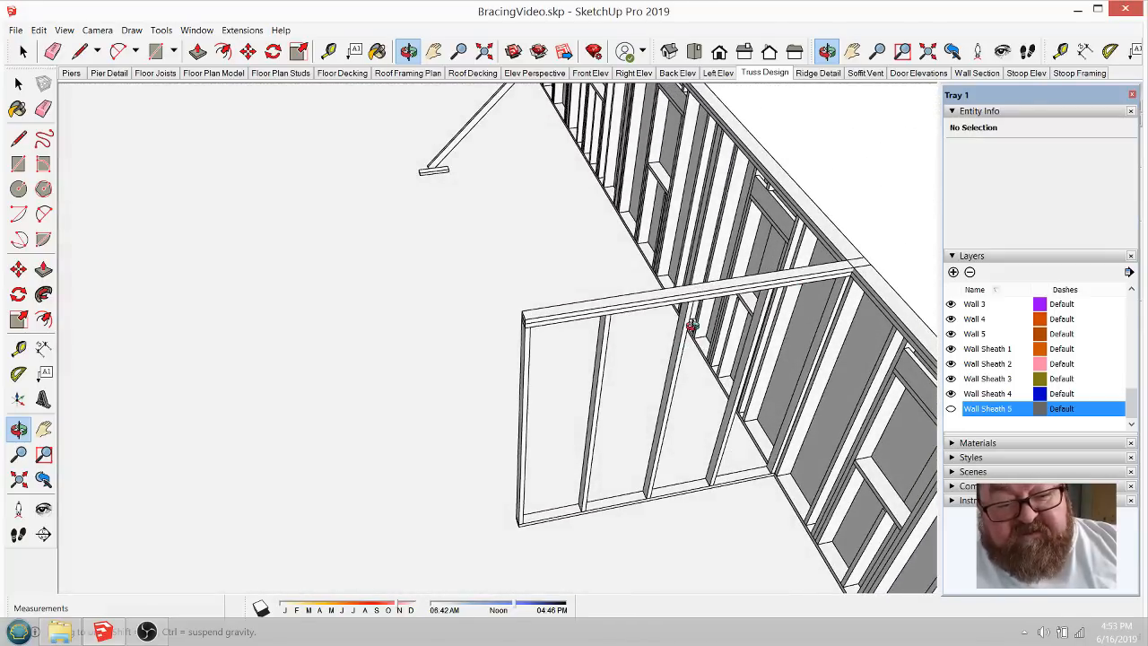
middle_click_drag(770, 291, 733, 318)
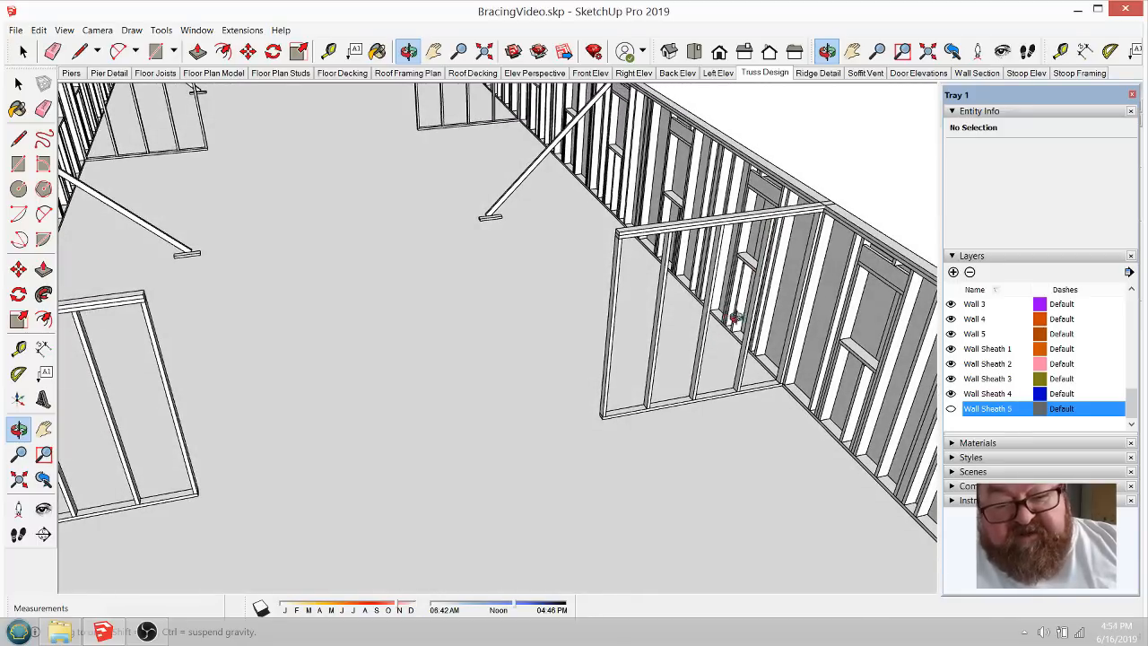
left_click(950, 409)
scroll(783, 340, "down", 8)
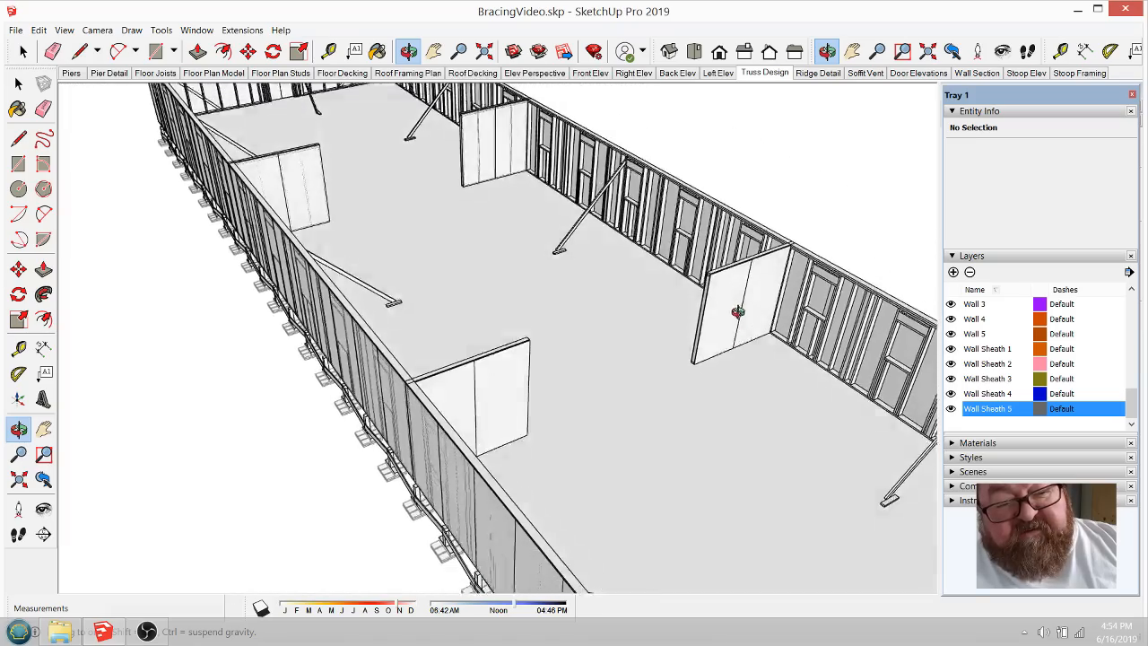
middle_click_drag(737, 311, 532, 257)
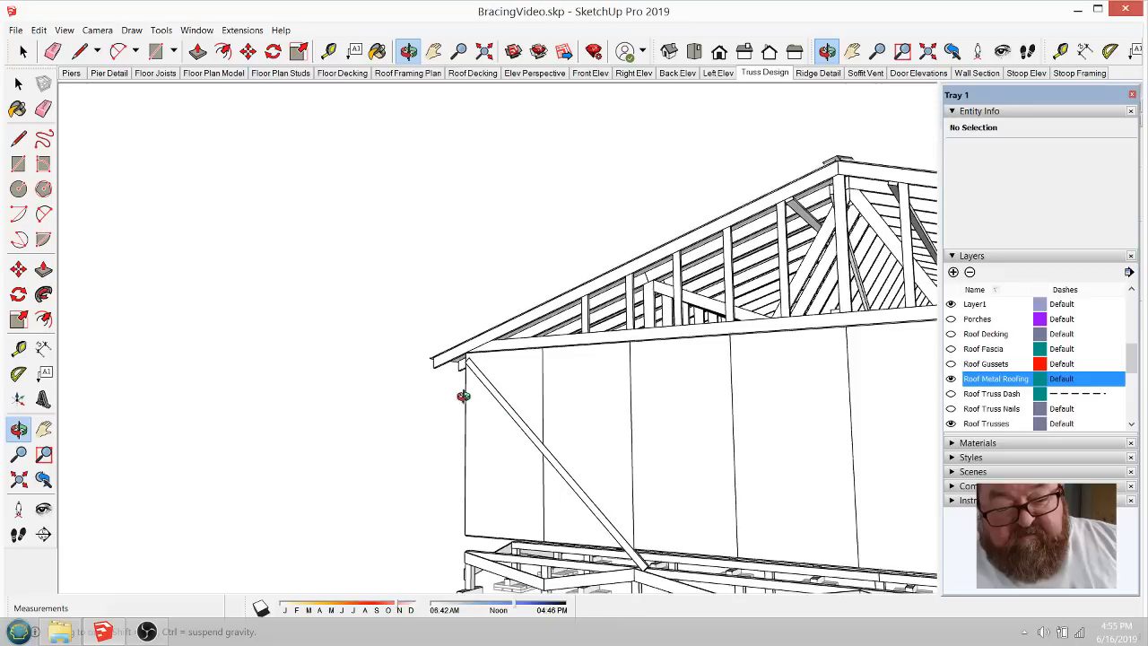
Step: Examine the sheathed building with trusses and metal roofing in place, from the gable end and from above
middle_click_drag(448, 384, 655, 447)
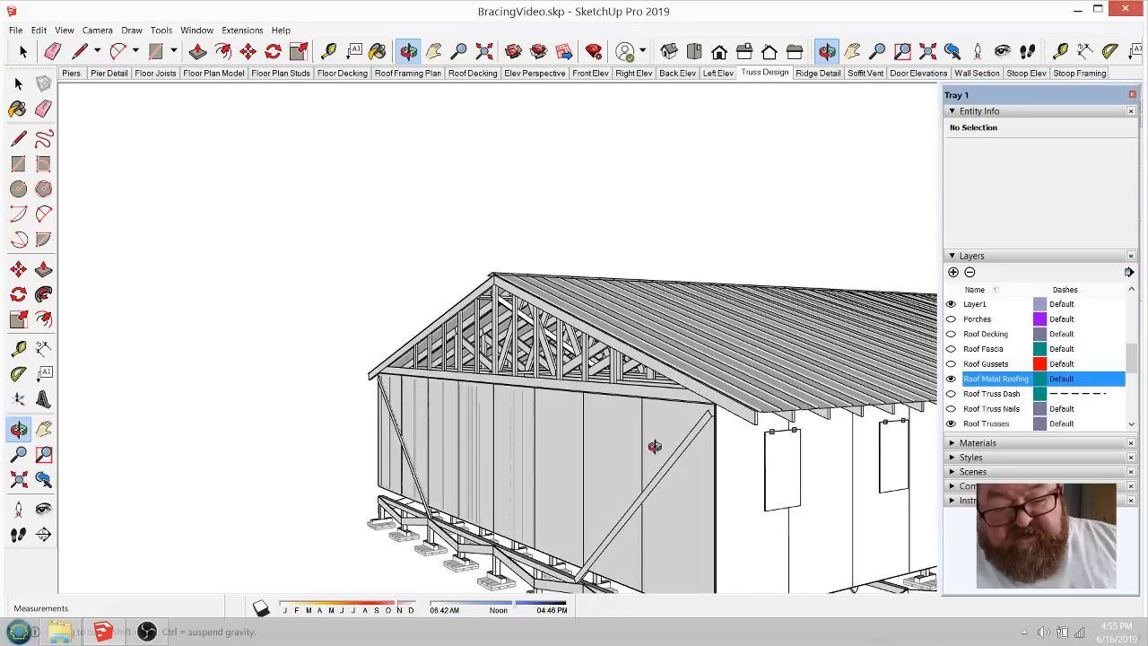
scroll(512, 420, "down", 10)
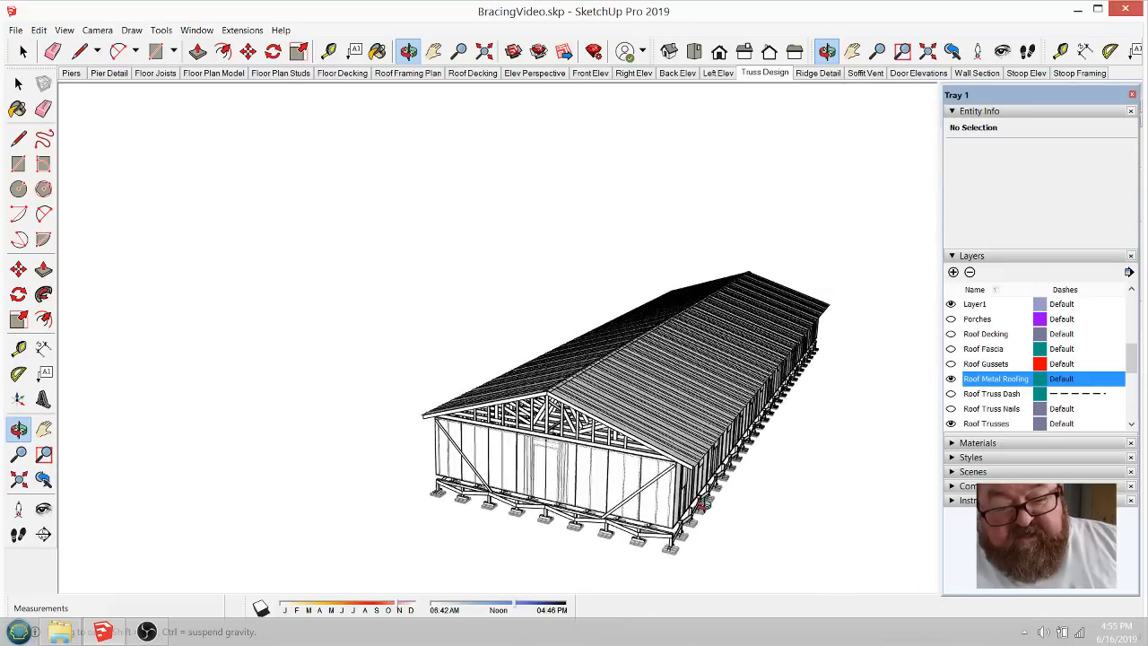
scroll(576, 405, "up", 3)
middle_click_drag(689, 366, 715, 311)
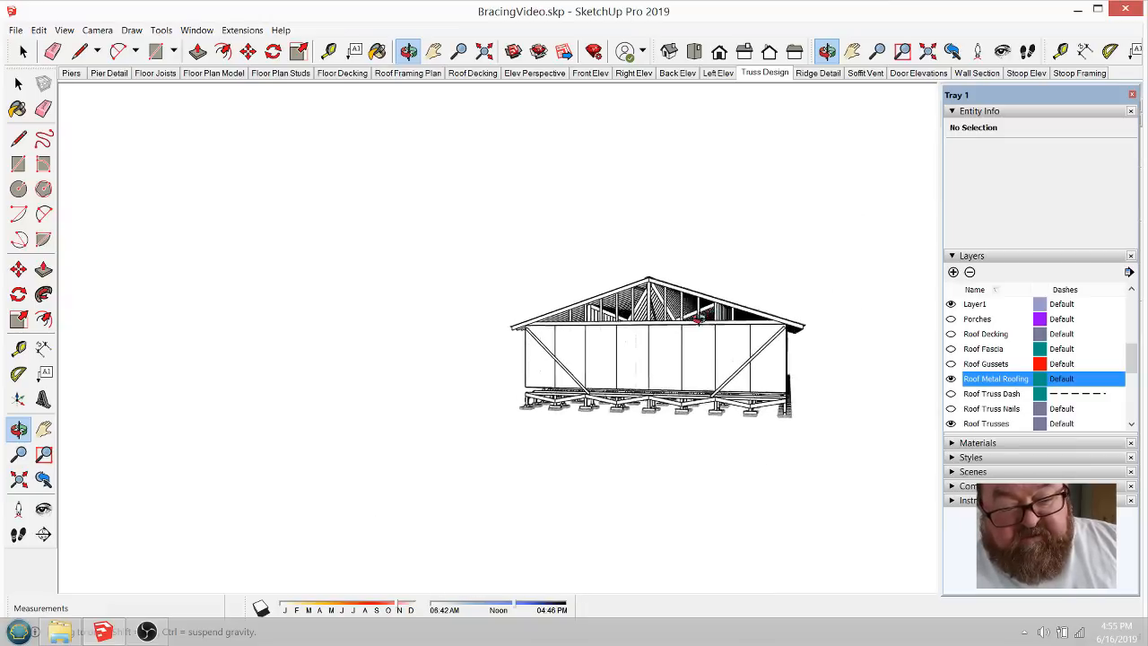
middle_click_drag(637, 375, 760, 387)
middle_click_drag(604, 360, 626, 362)
middle_click_drag(751, 343, 708, 406)
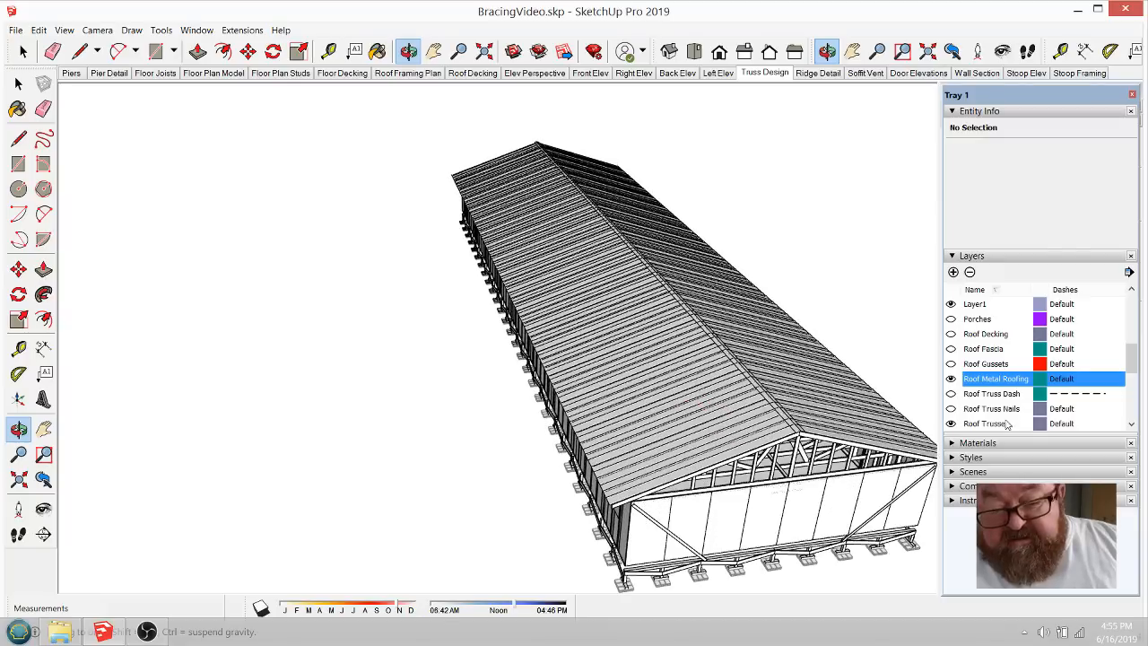
Step: Hide the Roof Metal Roofing and Roof Trusses layers to expose the sheathed walls and partitions
left_click(950, 379)
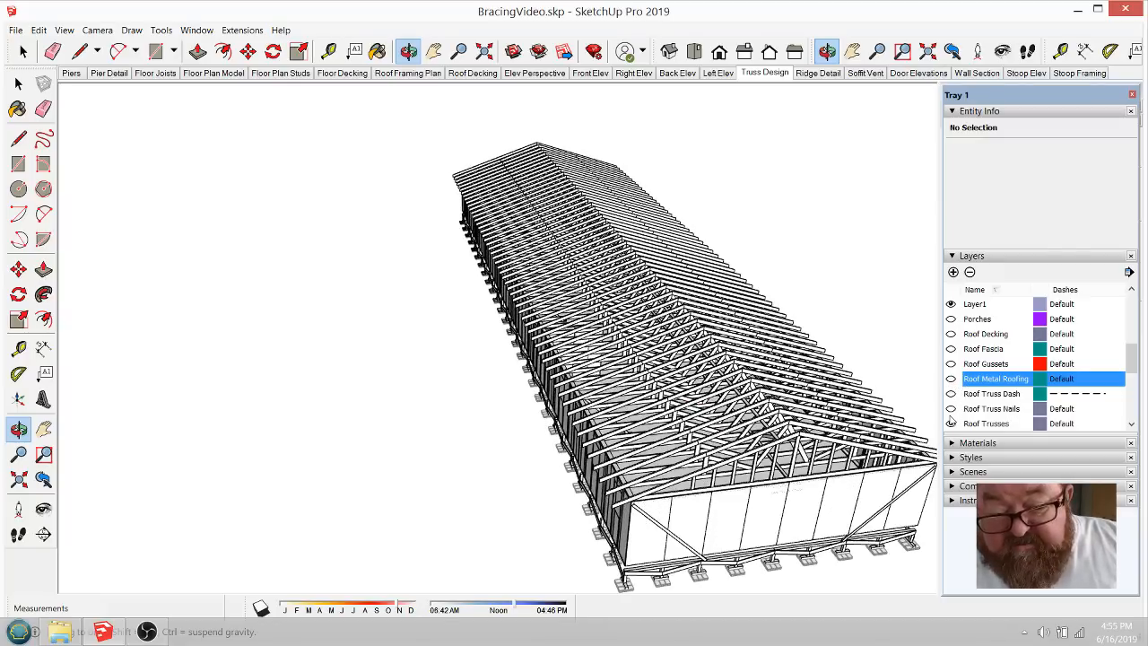
left_click(951, 423)
middle_click_drag(897, 417, 603, 440)
scroll(693, 429, "up", 6)
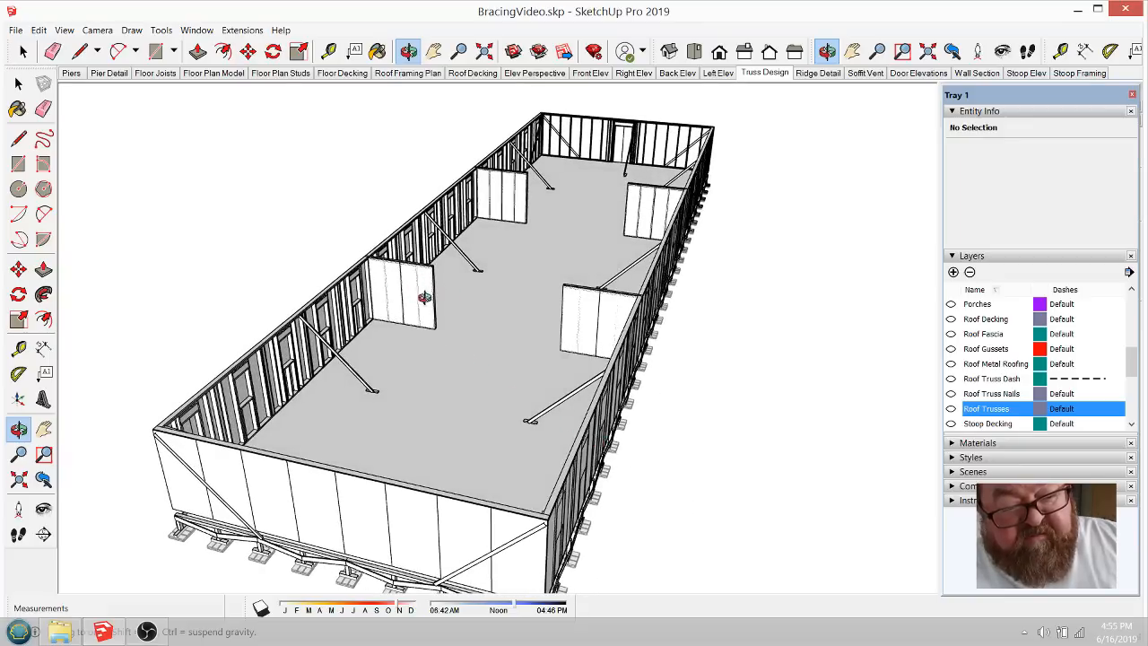
Step: Examine how the sheathed partitions and temporary diagonal braces are distributed along both long walls of the open building
scroll(402, 290, "up", 3)
scroll(430, 280, "down", 2)
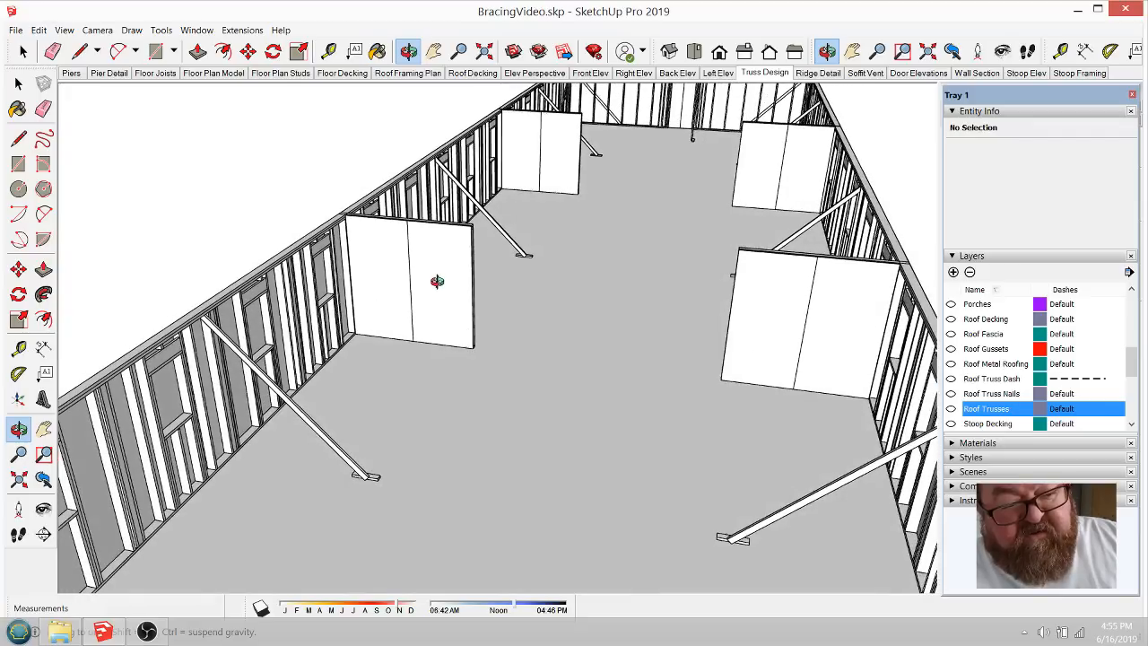
scroll(640, 303, "down", 3)
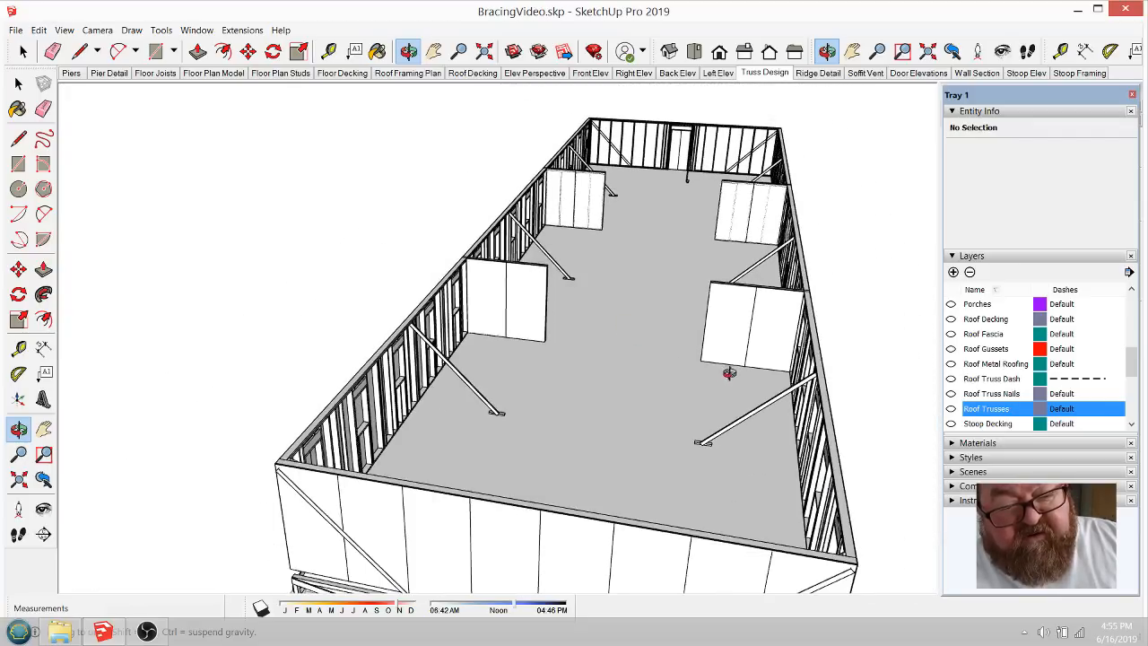
scroll(695, 372, "down", 3)
scroll(718, 350, "up", 3)
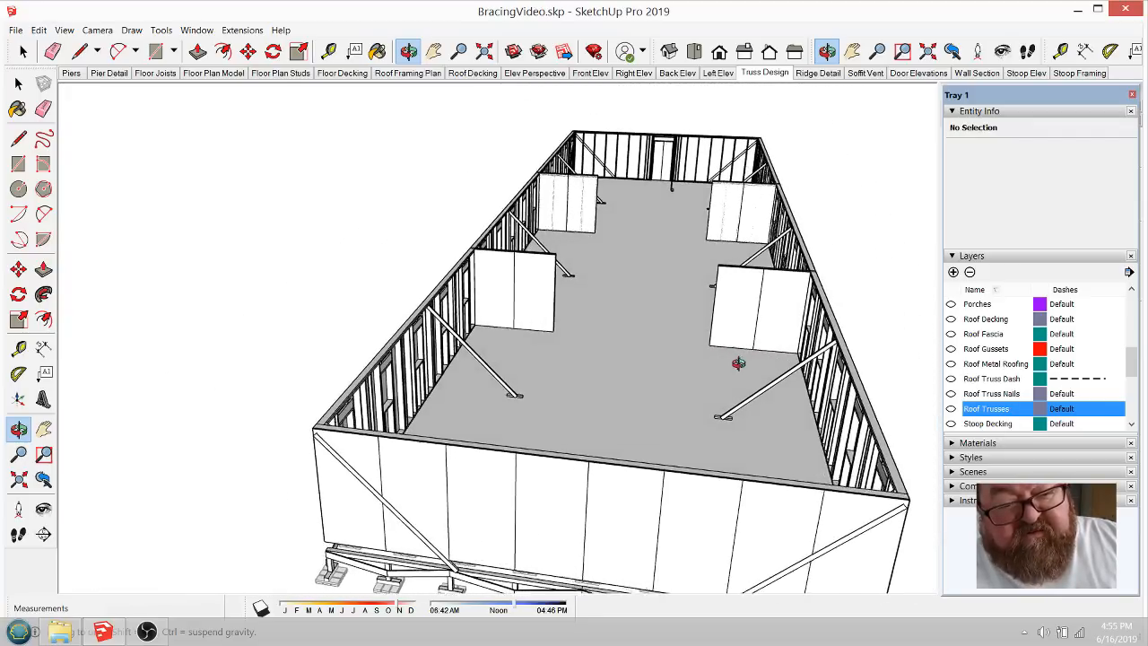
scroll(737, 362, "down", 3)
scroll(718, 344, "up", 3)
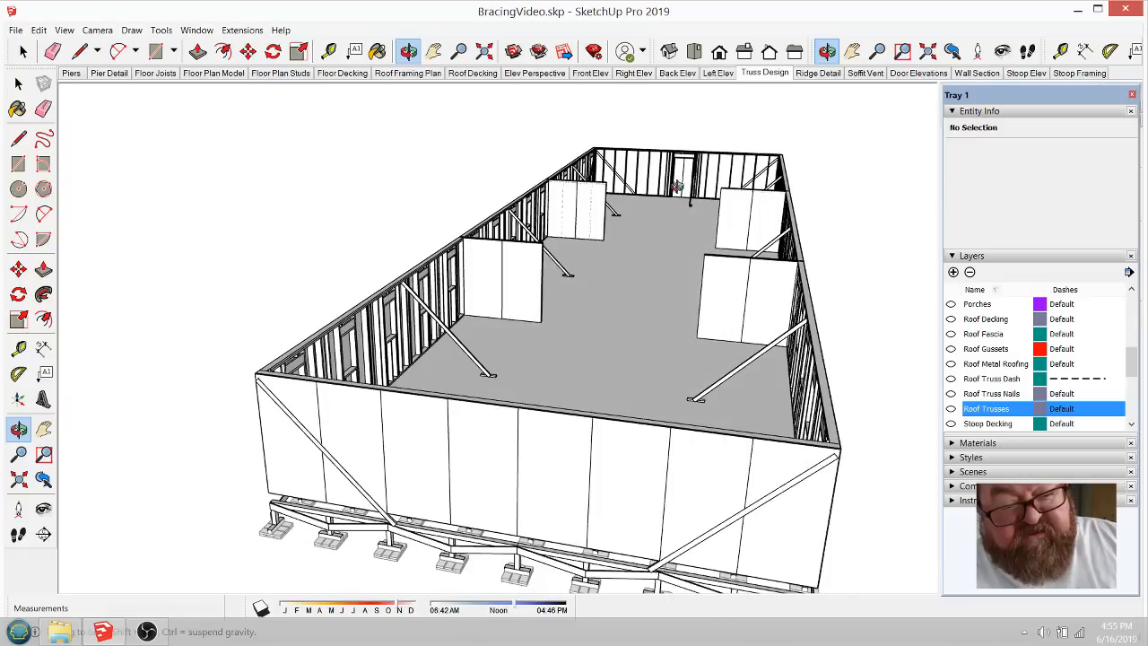
middle_click_drag(683, 367, 568, 407)
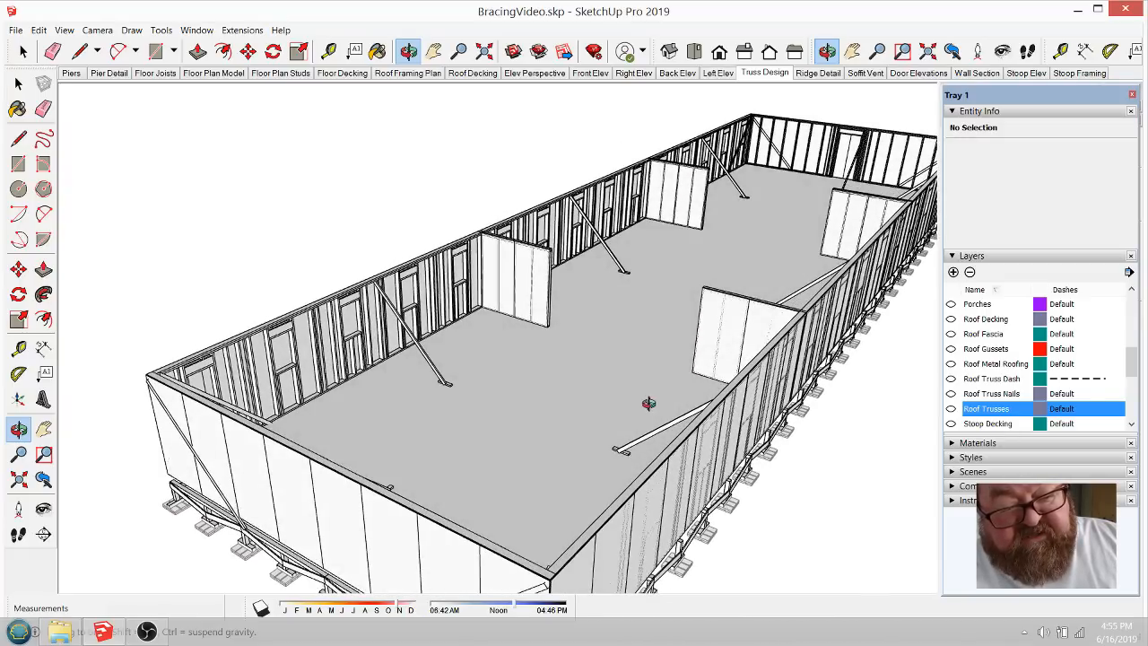
middle_click_drag(713, 378, 546, 410)
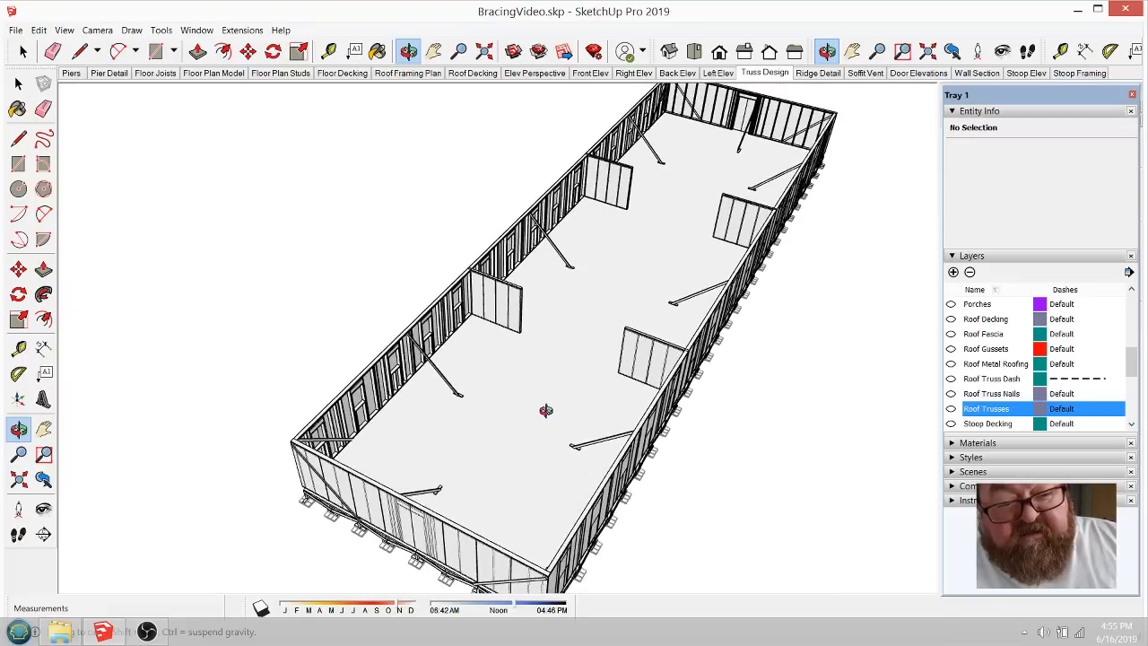